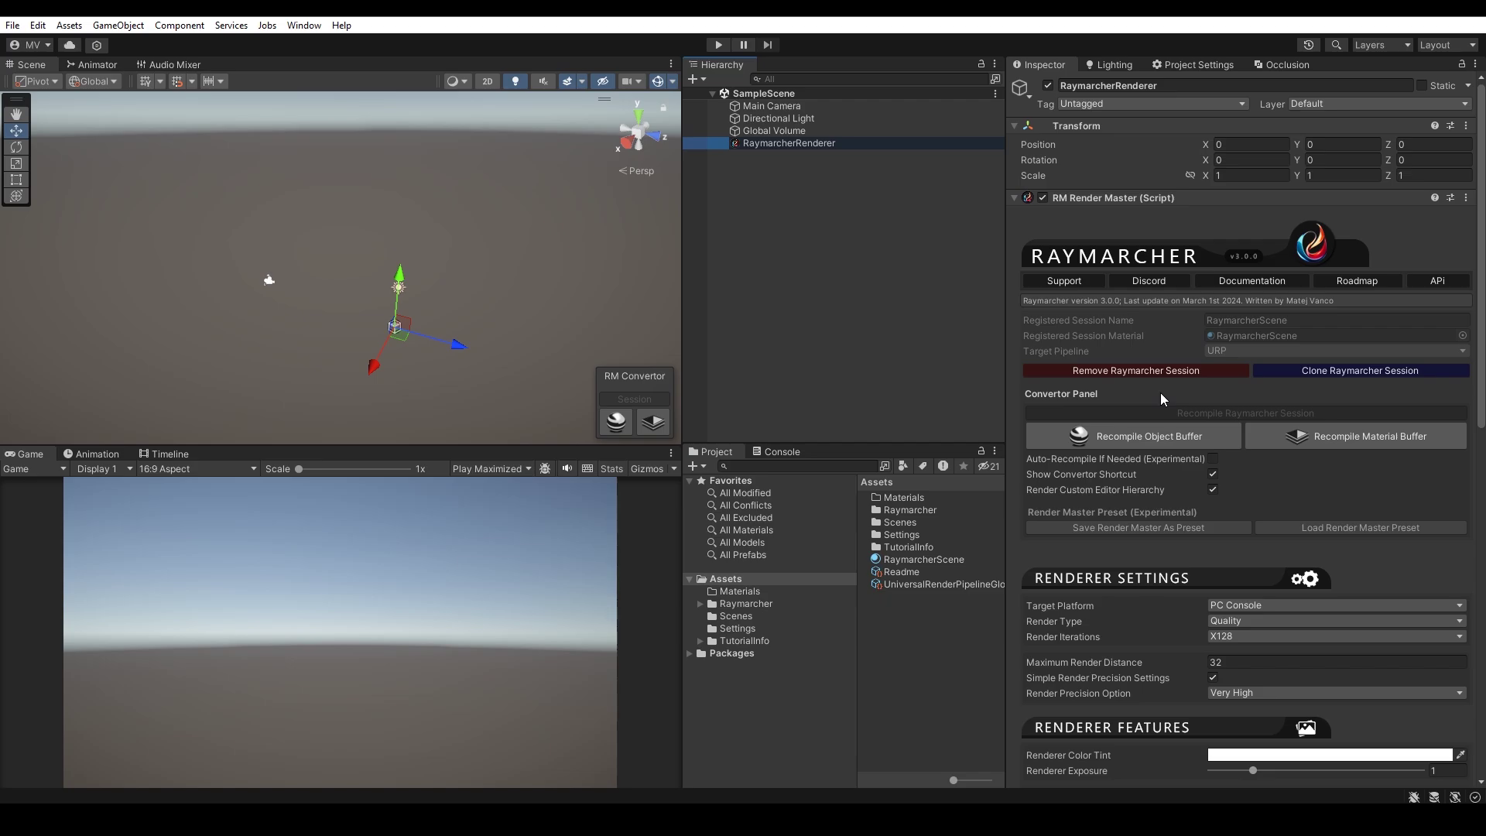
{"action": "scroll", "coordinate": [1160, 392], "scroll_direction": "down", "scroll_amount": 3}
{"action": "scroll", "coordinate": [1160, 393], "scroll_direction": "up", "scroll_amount": 3}
{"action": "scroll", "coordinate": [1434, 537], "scroll_direction": "down", "scroll_amount": 9}
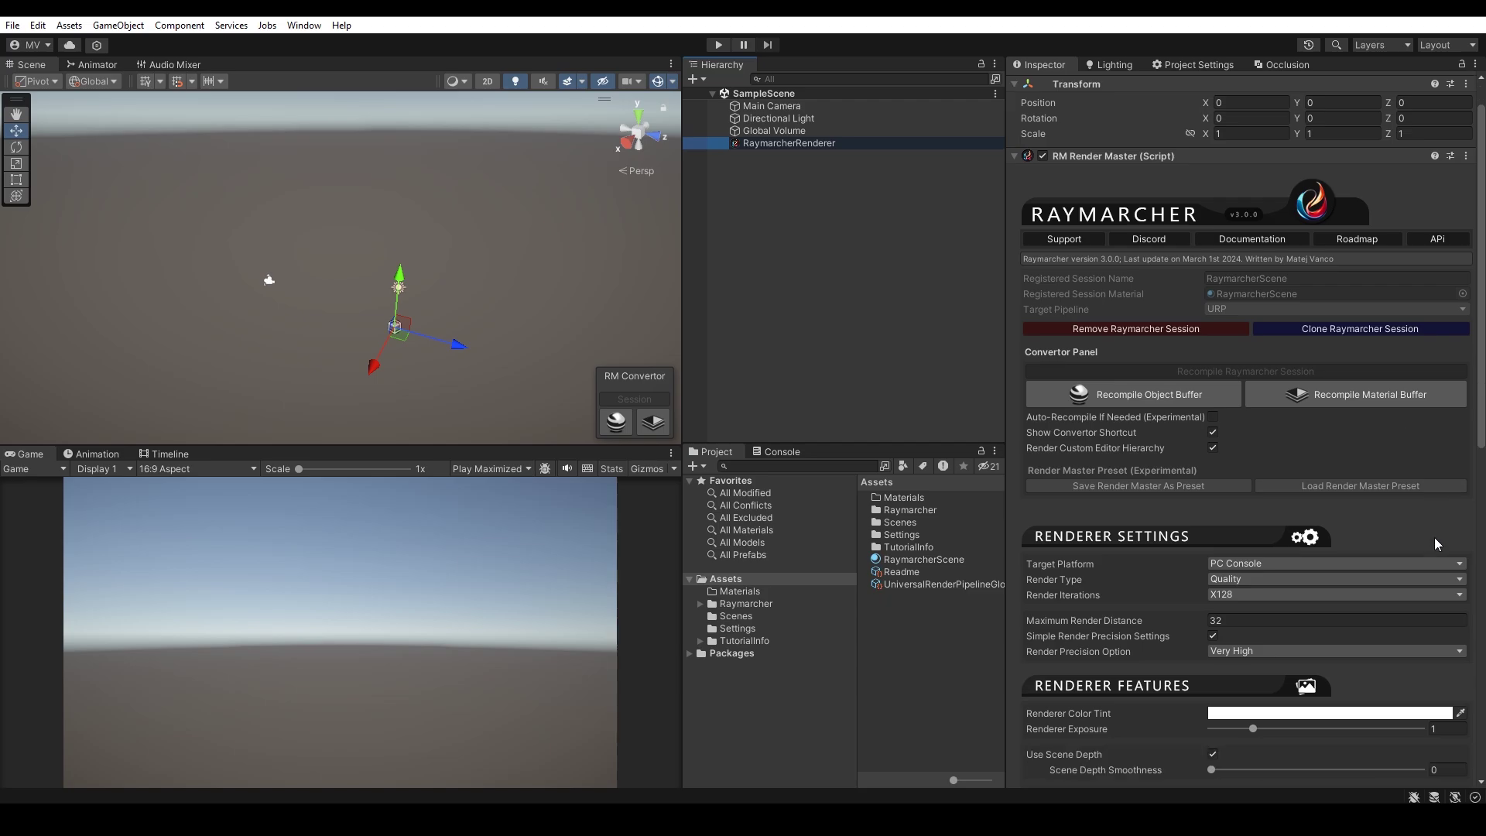
{"action": "scroll", "coordinate": [1433, 537], "scroll_direction": "up", "scroll_amount": 9}
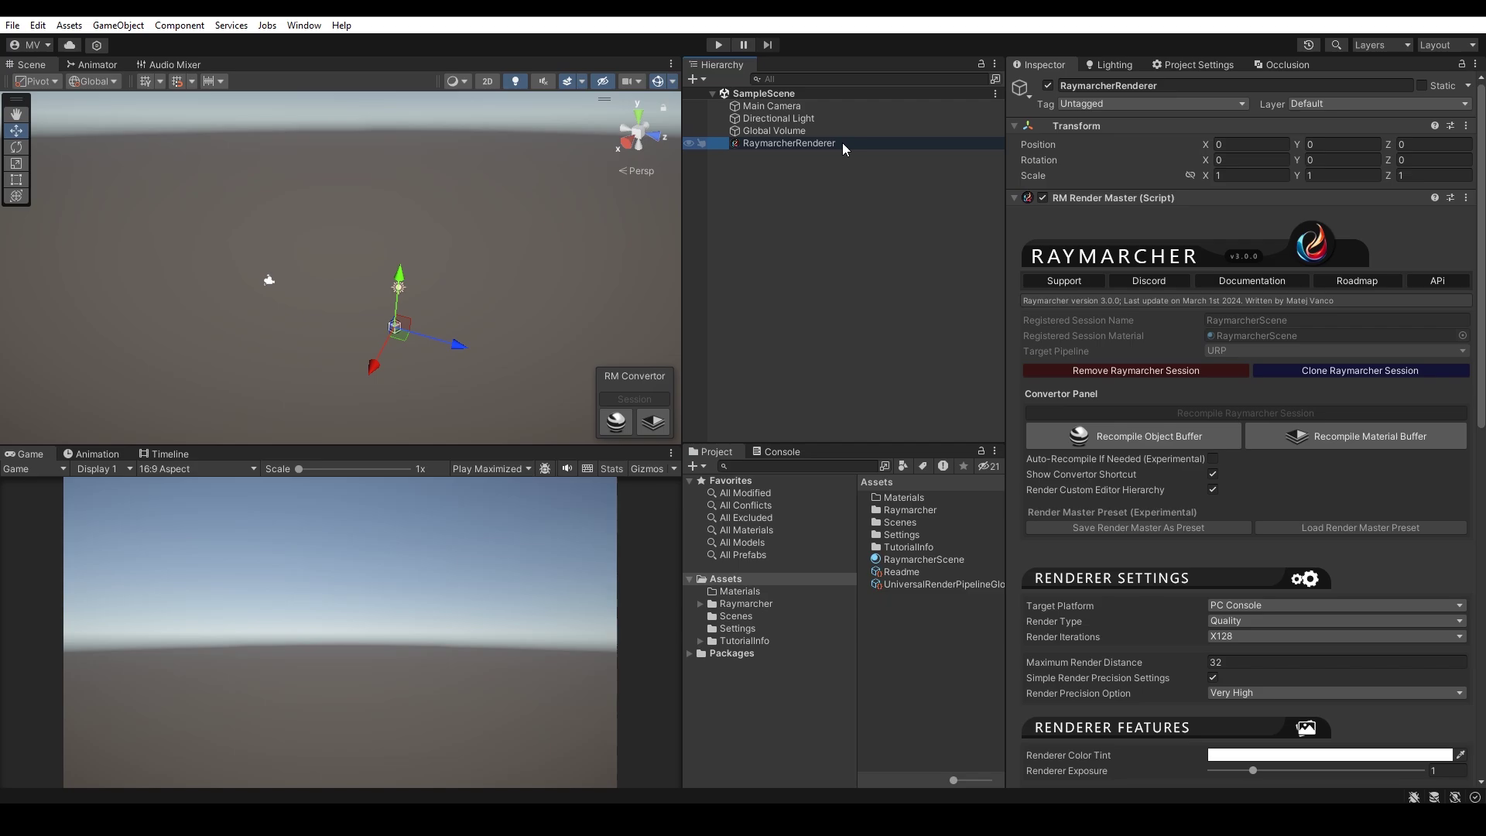
{"action": "key", "text": "Delete"}
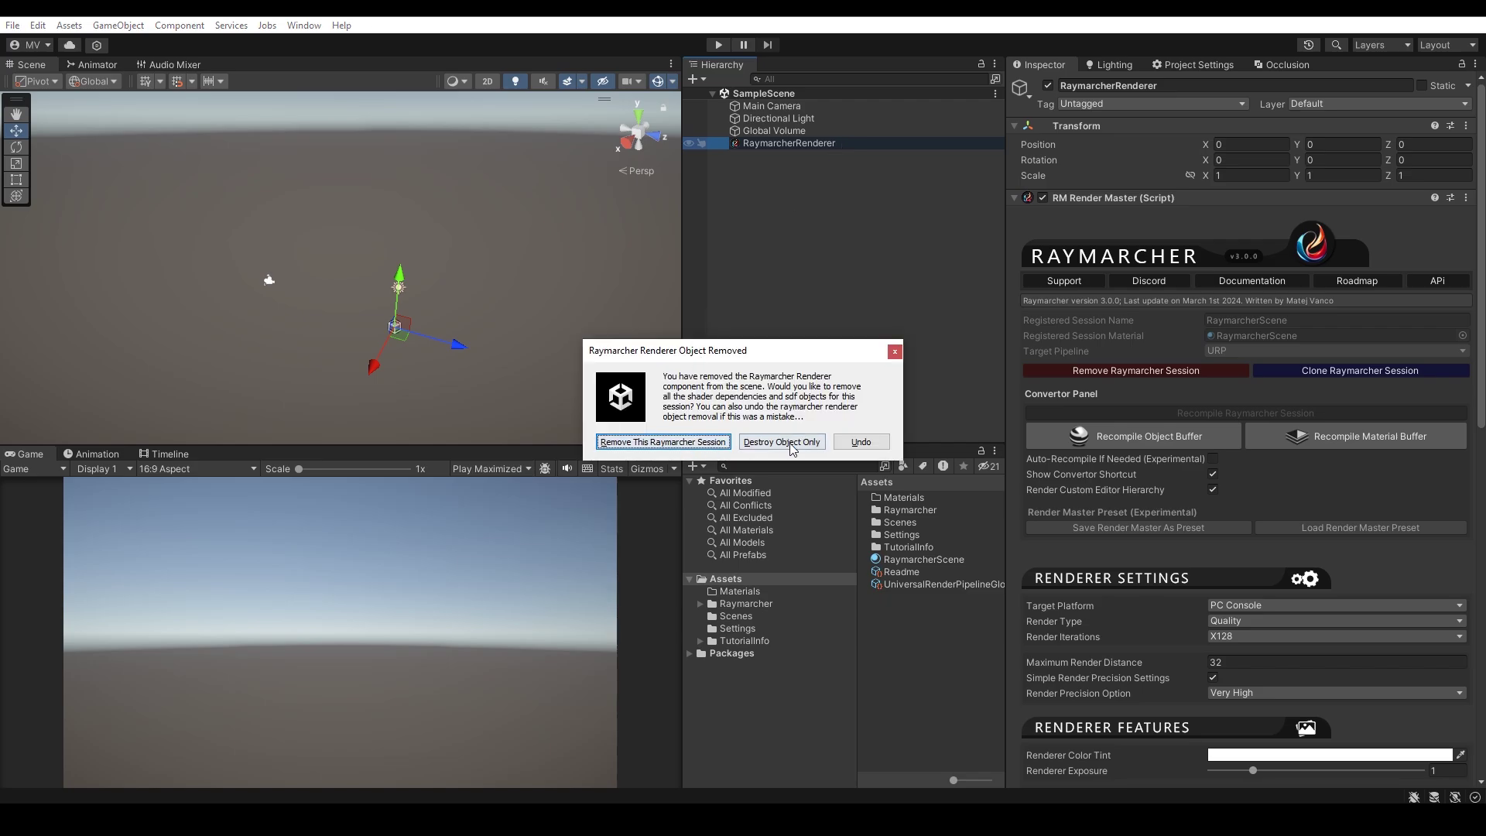
{"action": "left_click", "coordinate": [858, 442]}
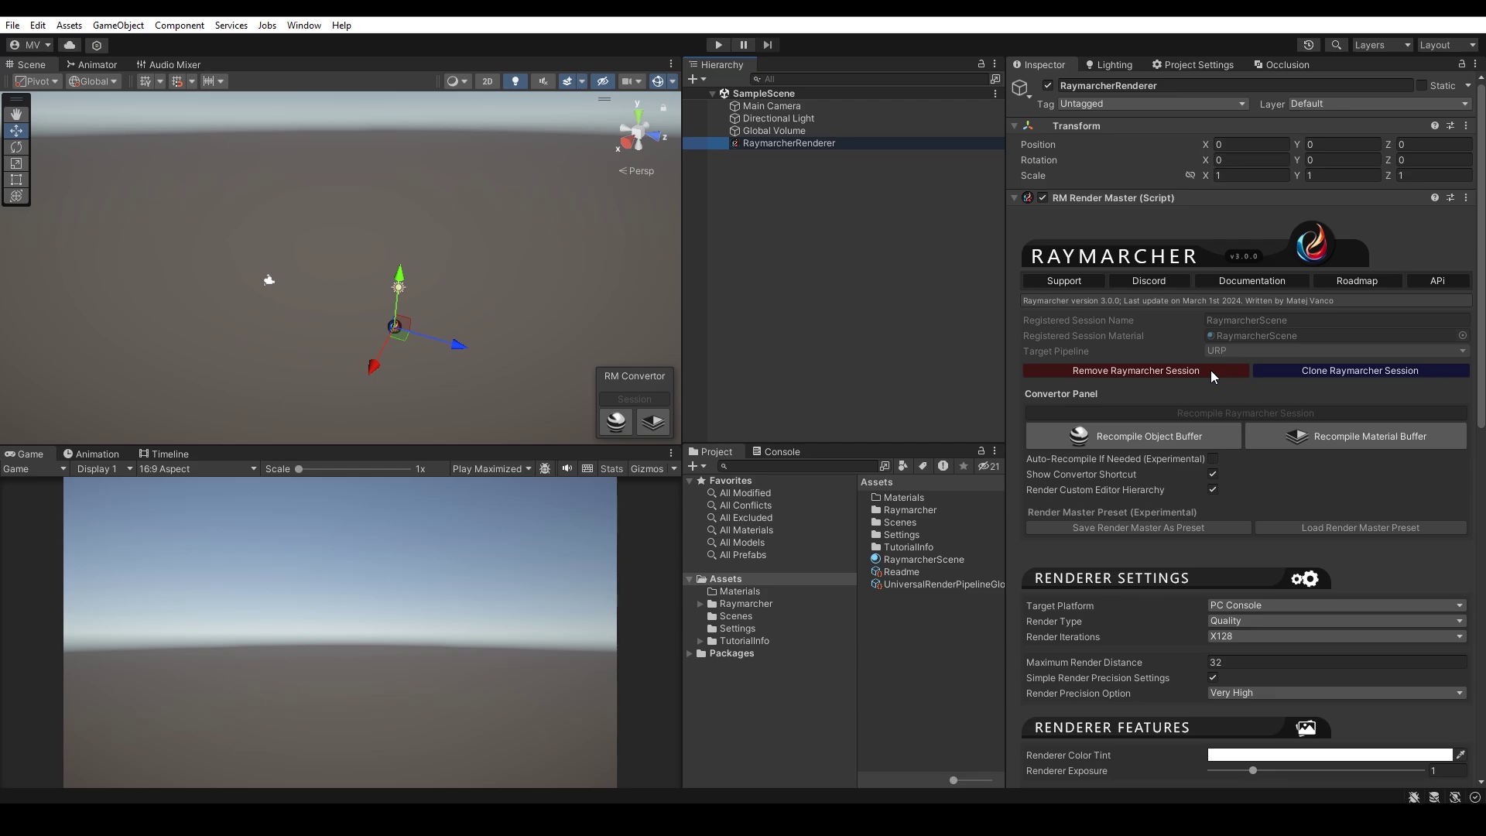
{"action": "left_click", "coordinate": [1210, 370]}
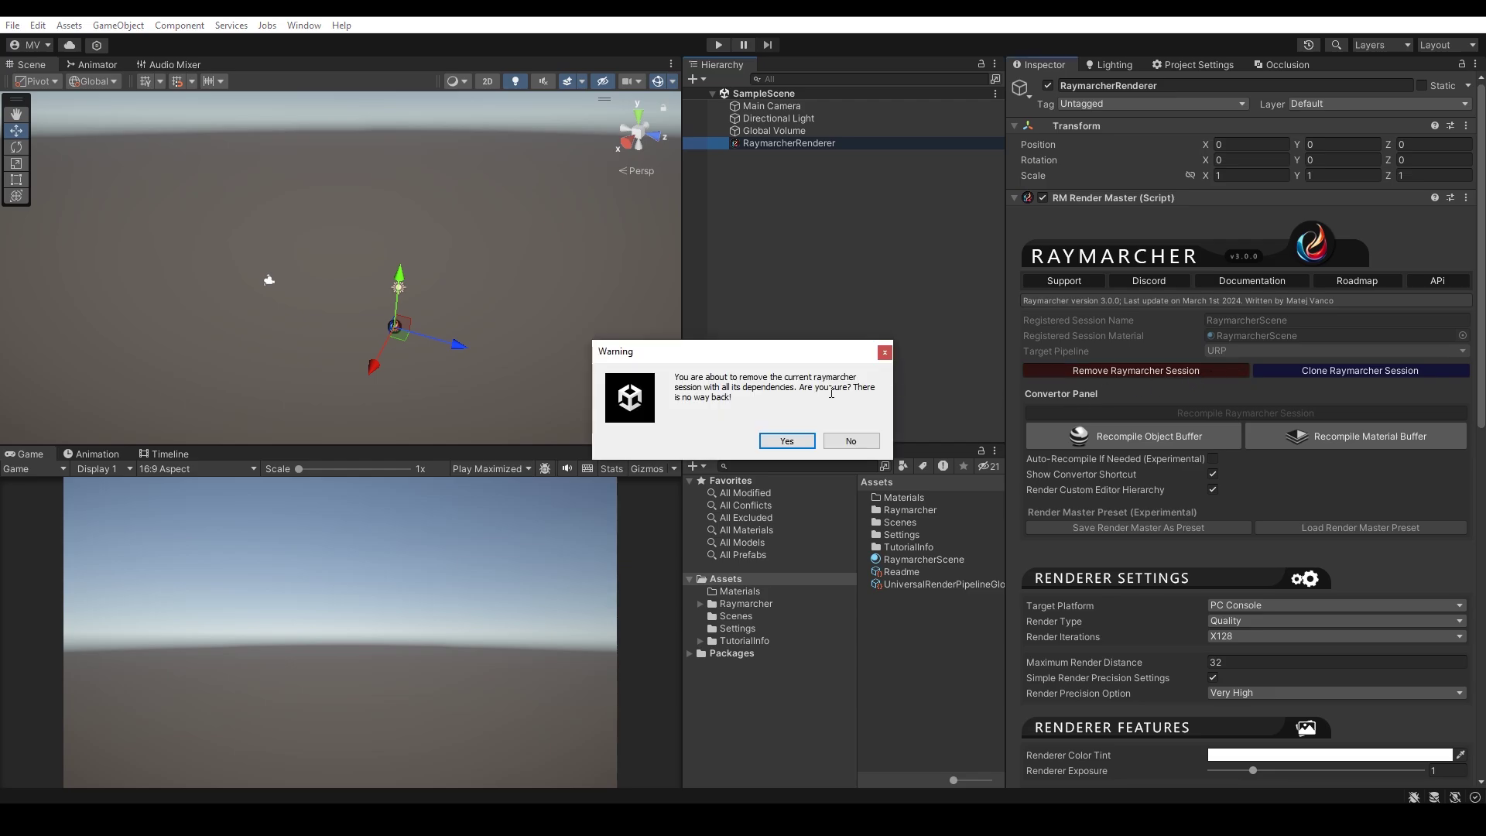
{"action": "left_click", "coordinate": [865, 445]}
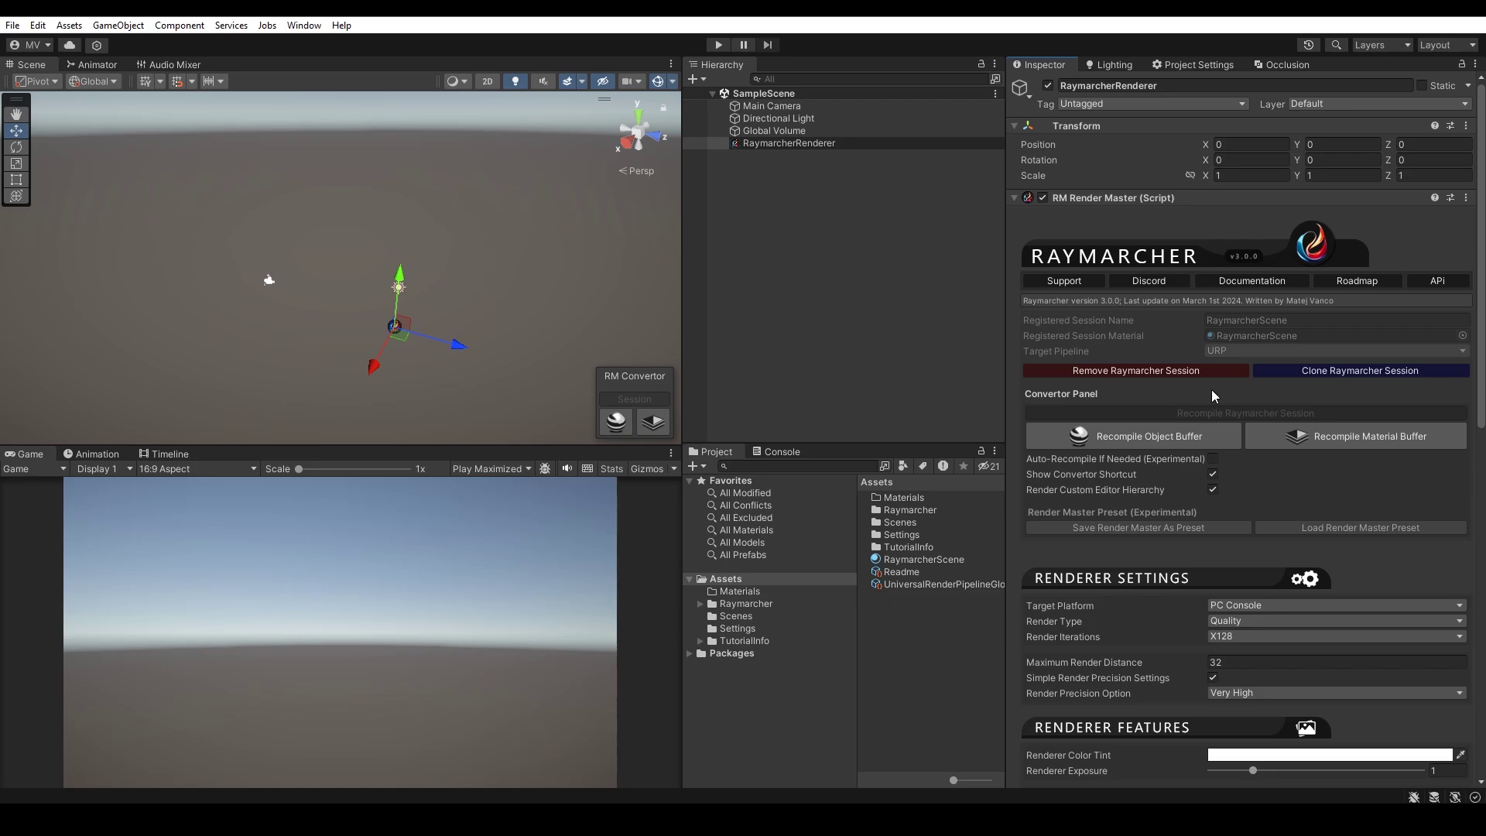
{"action": "left_click", "coordinate": [1329, 371]}
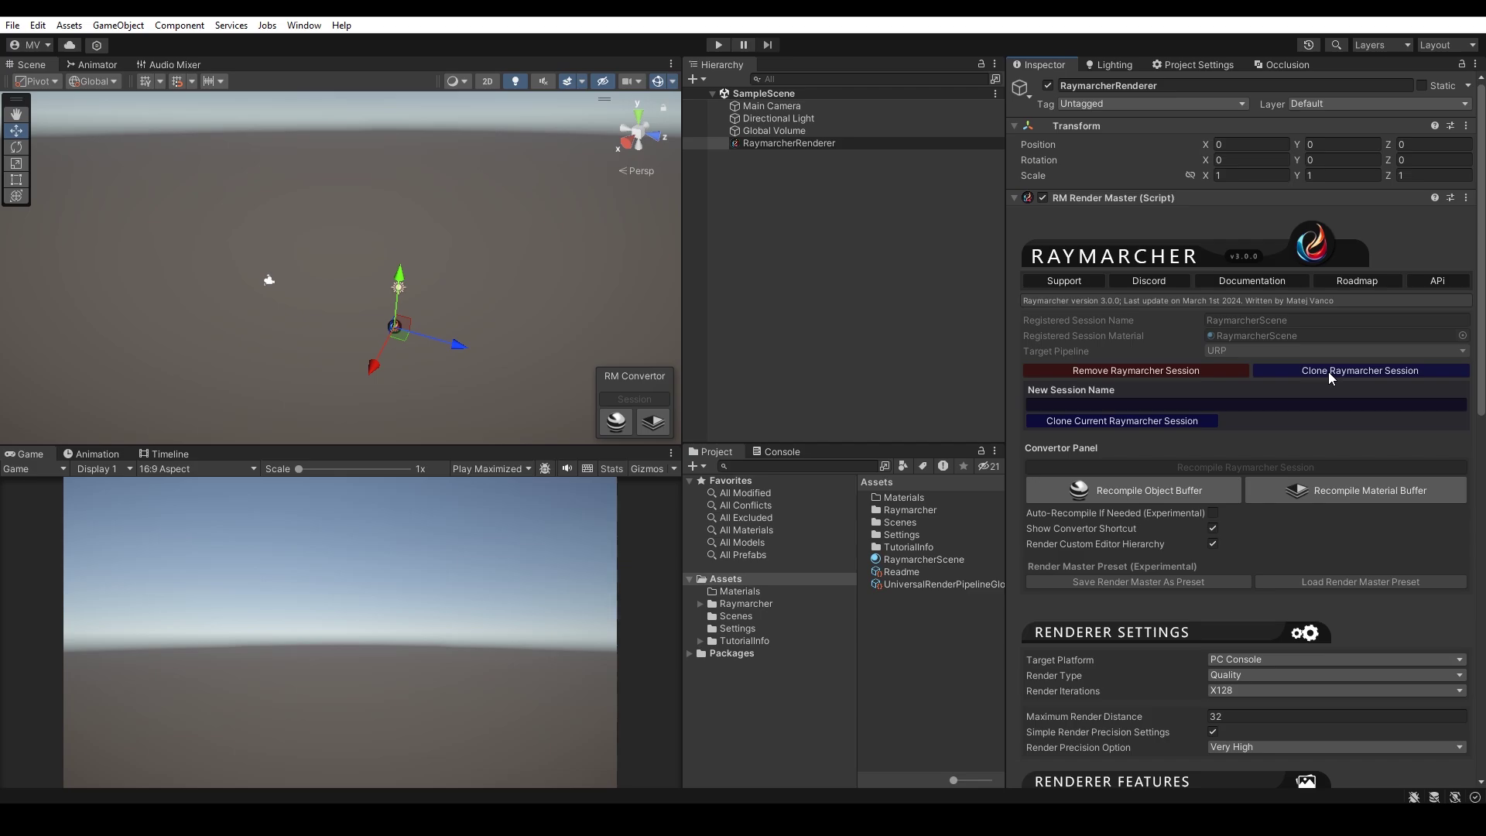
{"action": "left_click", "coordinate": [1328, 371]}
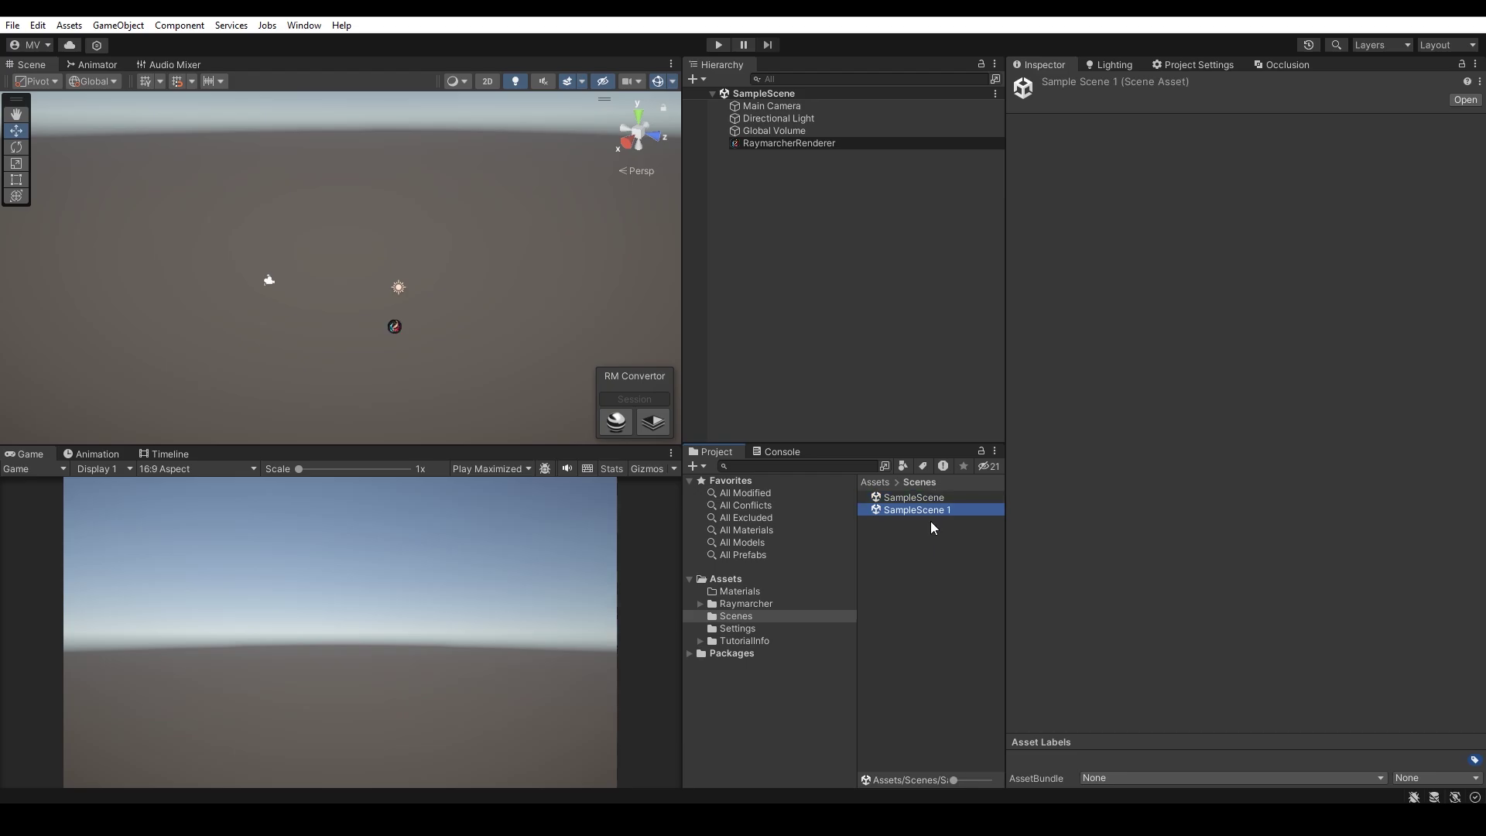
Step: Rename the scene asset SampleScene 1 to SampleScene2, open it and select its RaymarcherRenderer
{"action": "left_click", "coordinate": [944, 513]}
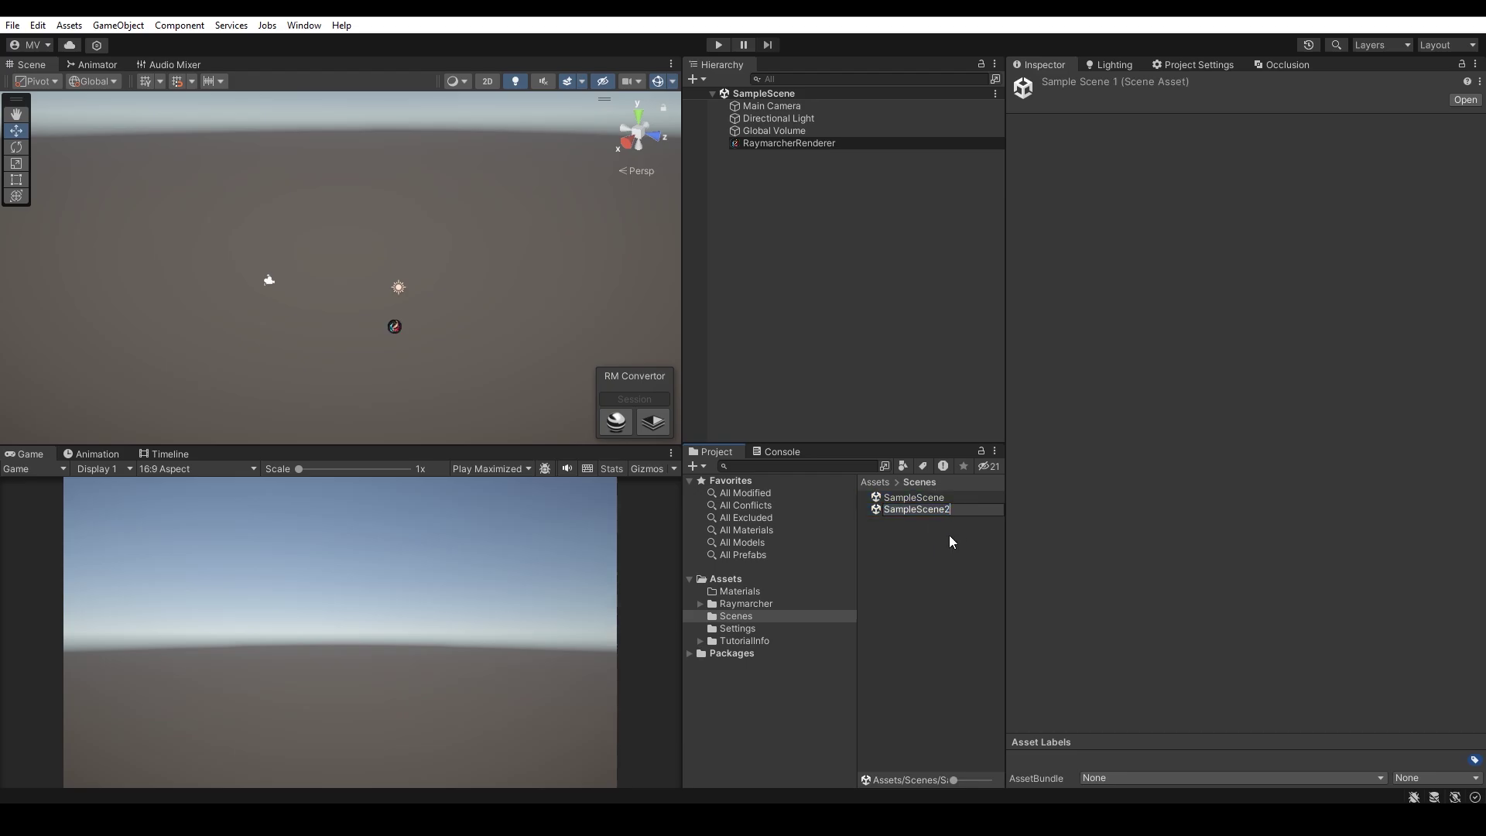
{"action": "left_click", "coordinate": [949, 516]}
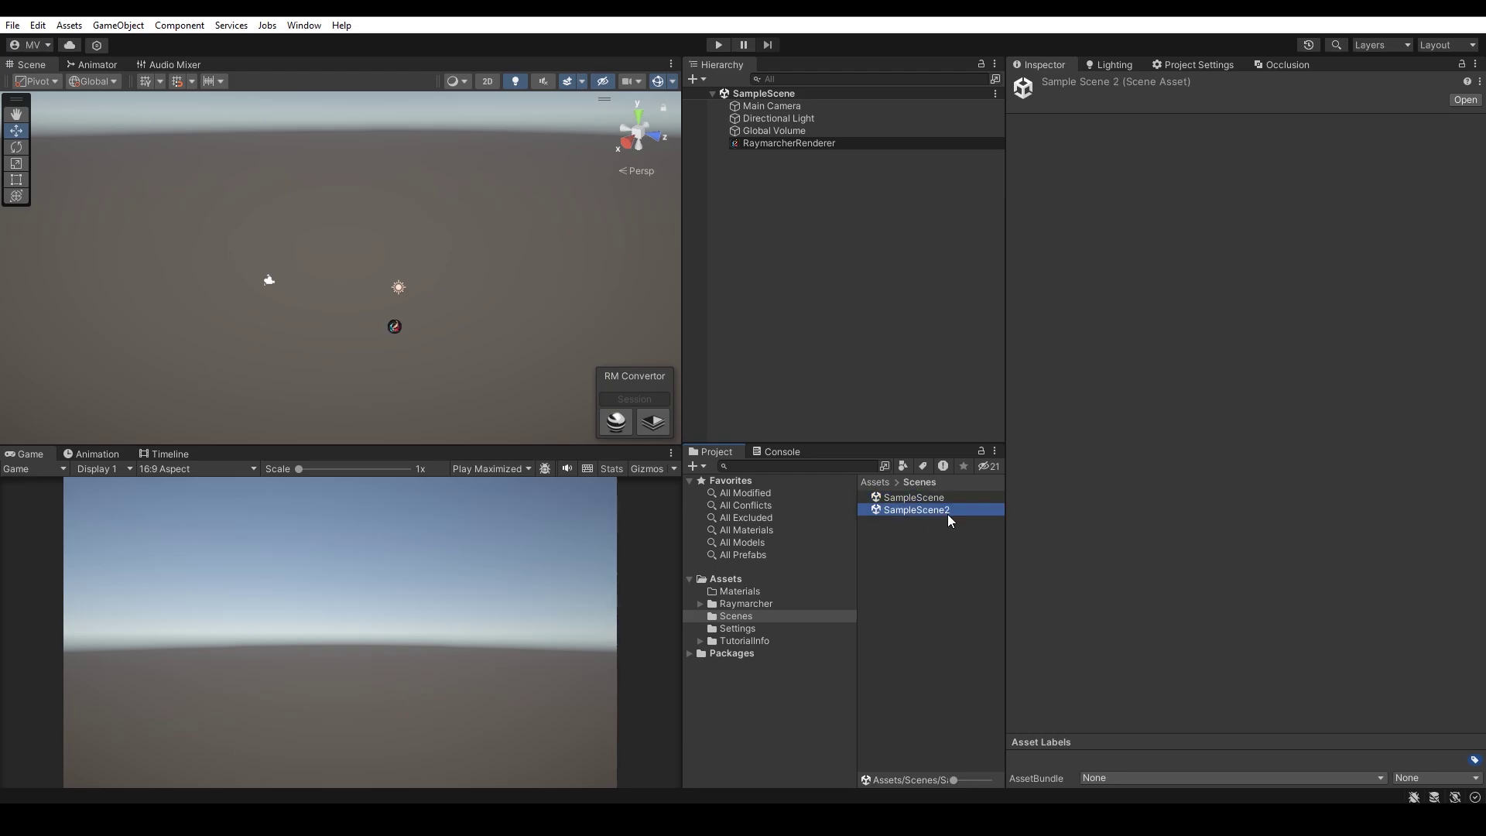
{"action": "left_click", "coordinate": [833, 146]}
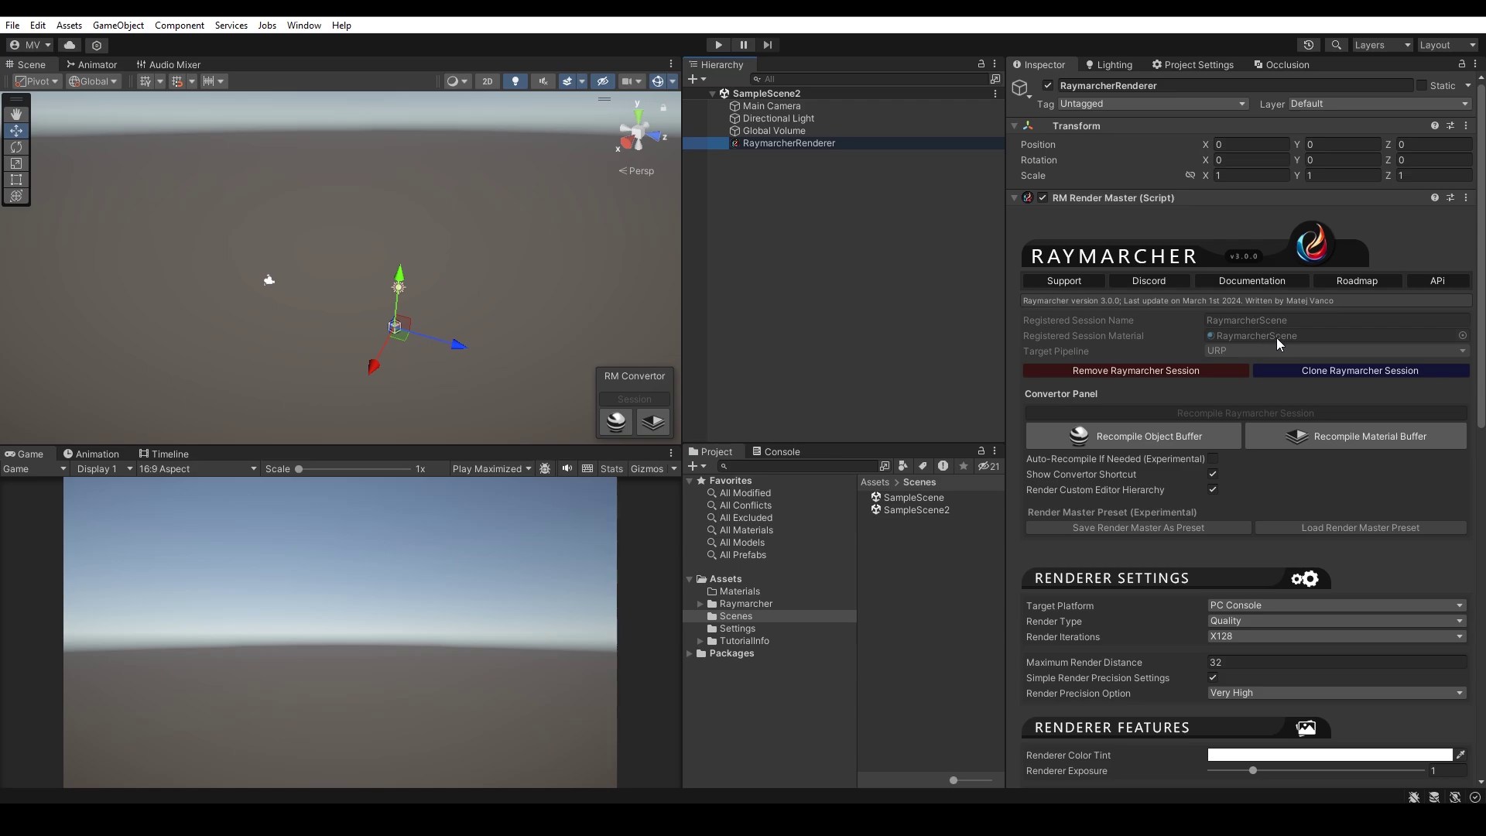
Step: Open SampleScene to check its RaymarcherRenderer, and go back to SampleScene2
{"action": "left_click", "coordinate": [963, 495]}
{"action": "left_click", "coordinate": [825, 141]}
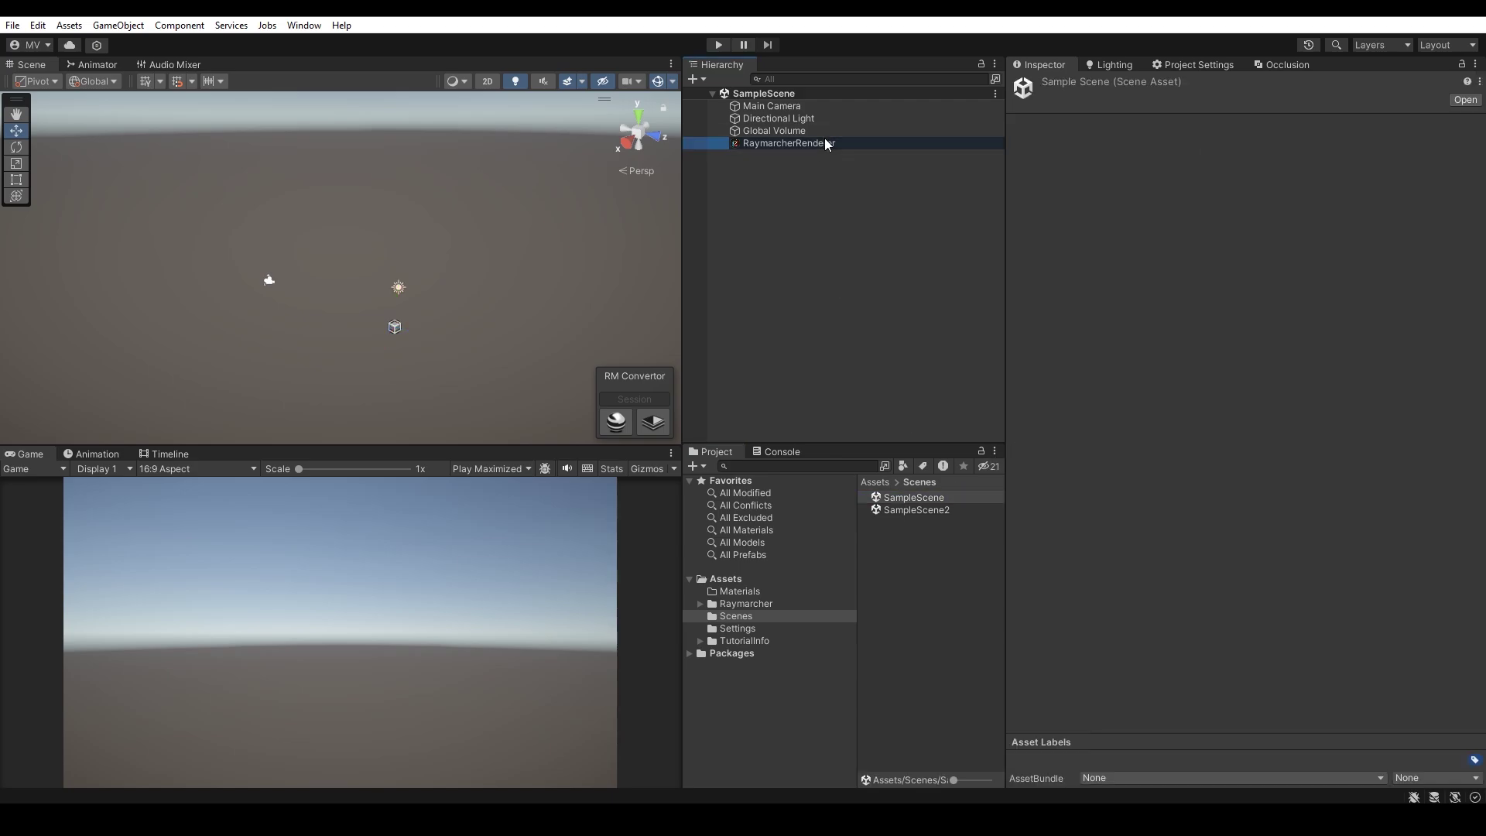
{"action": "double_click", "coordinate": [916, 509]}
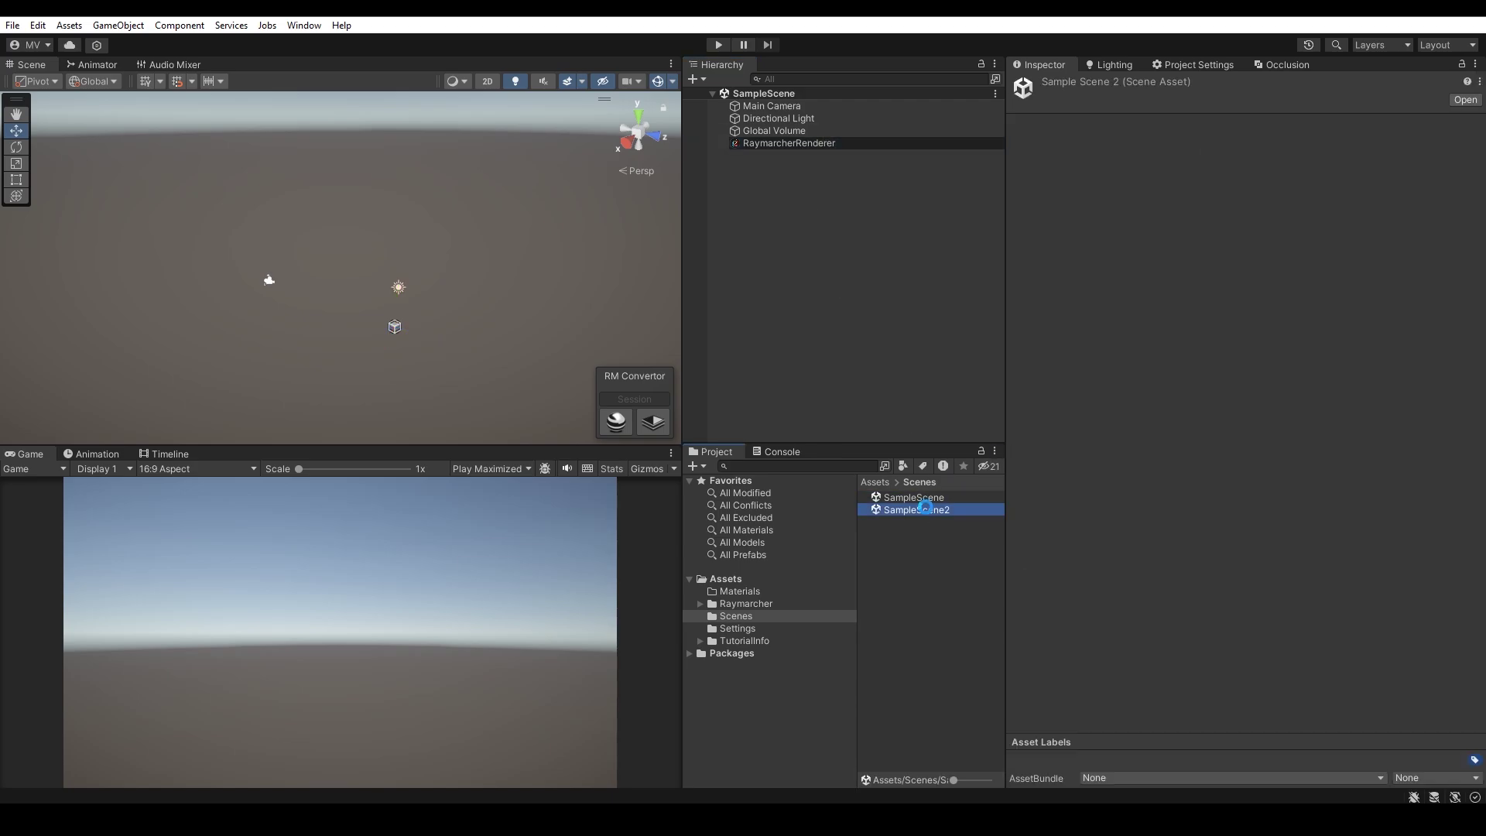
Step: Clone the RaymarcherRenderer's current session in SampleScene2 under the new session name RaymarcherScene2
{"action": "left_click", "coordinate": [831, 146]}
{"action": "left_click", "coordinate": [1372, 368]}
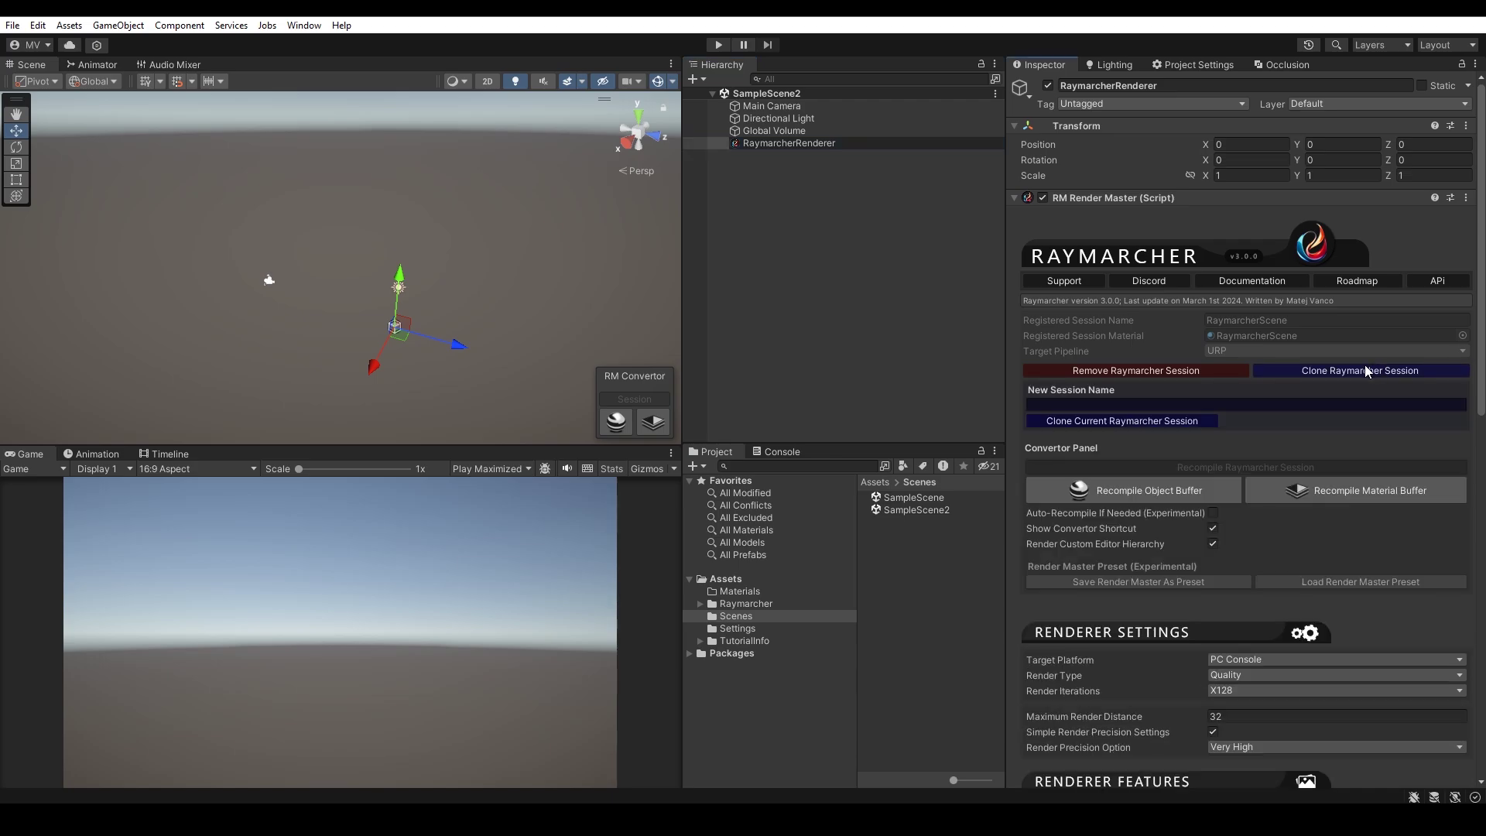
{"action": "left_click", "coordinate": [1192, 404]}
{"action": "type", "text": "Ray"}
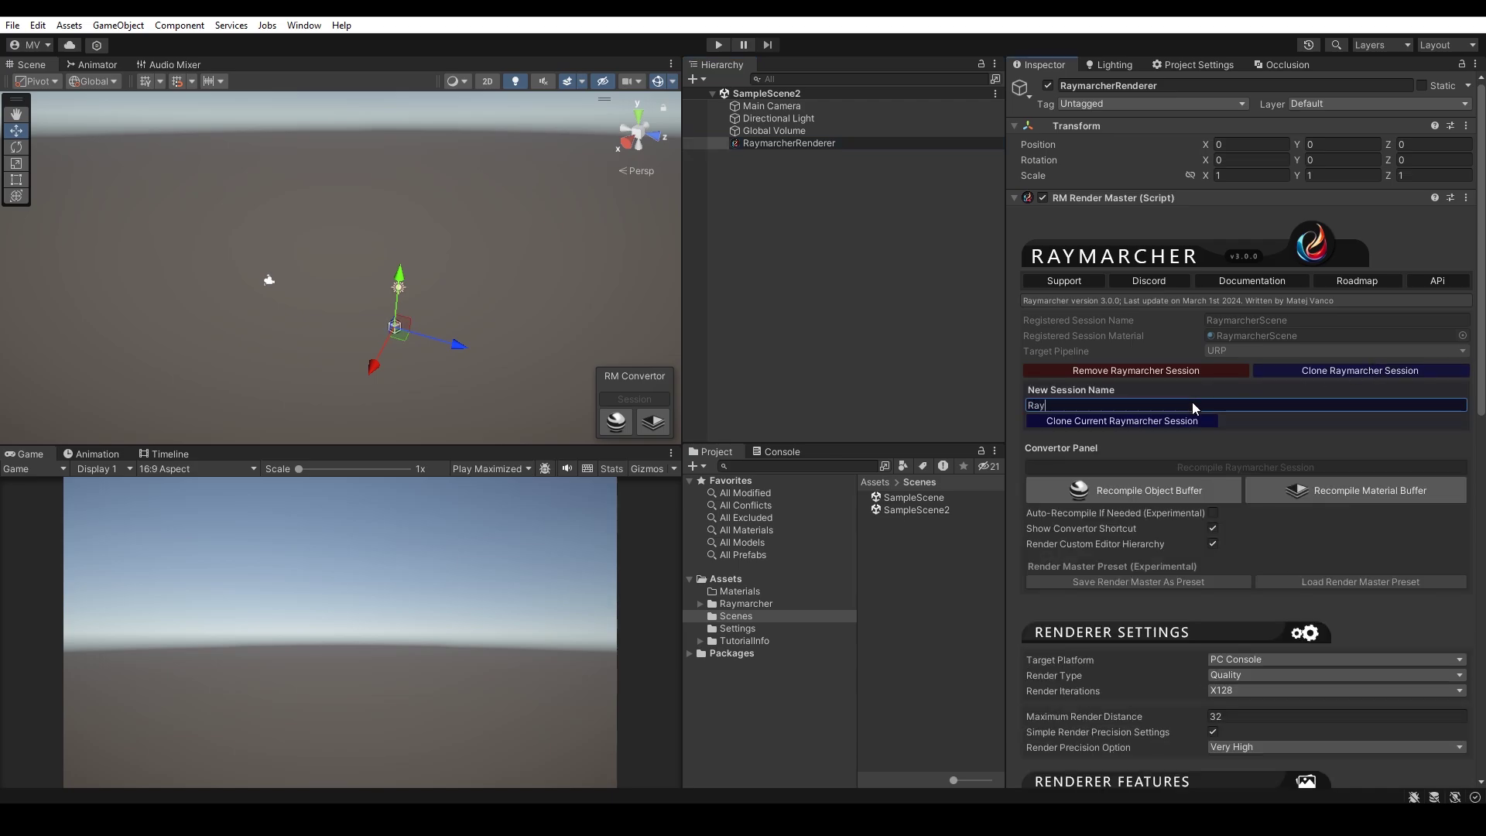
{"action": "type", "text": "marcherScene2"}
{"action": "left_click", "coordinate": [1186, 422]}
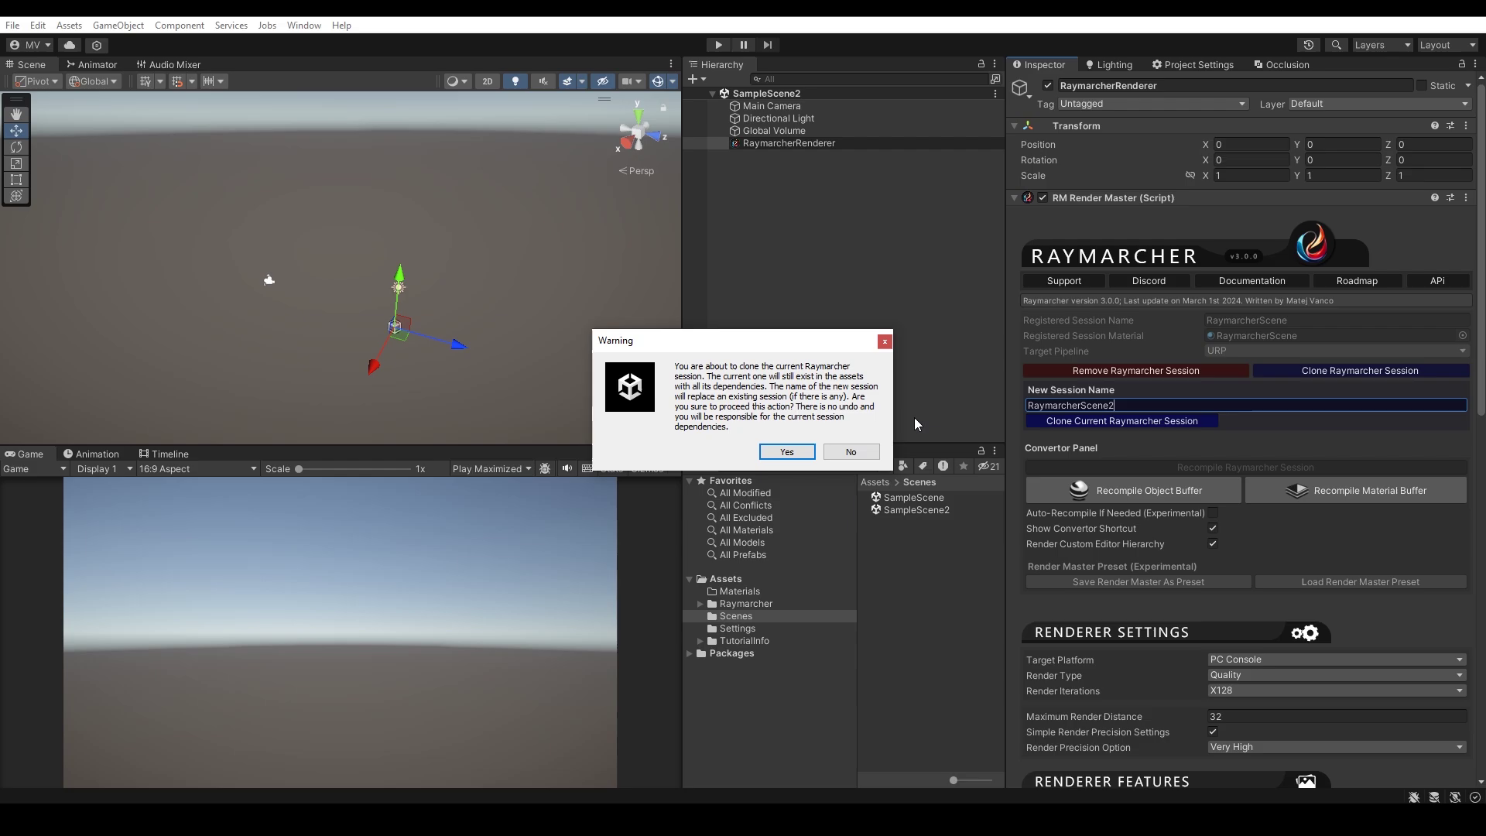
{"action": "left_click", "coordinate": [784, 447]}
{"action": "left_click", "coordinate": [636, 426]}
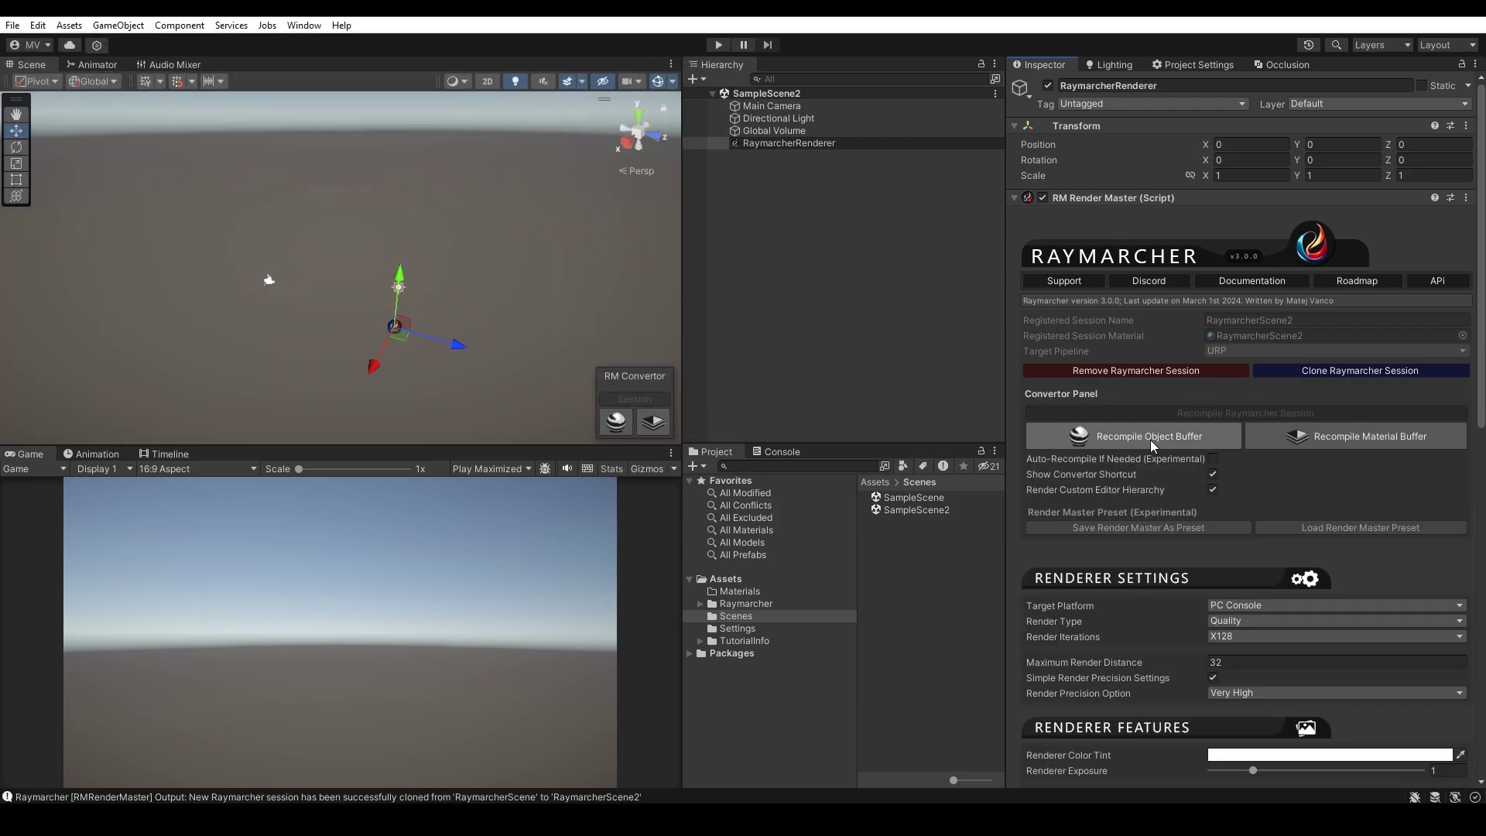
Step: Open SampleScene again and select its RaymarcherRenderer
{"action": "double_click", "coordinate": [932, 498]}
{"action": "left_click", "coordinate": [794, 144]}
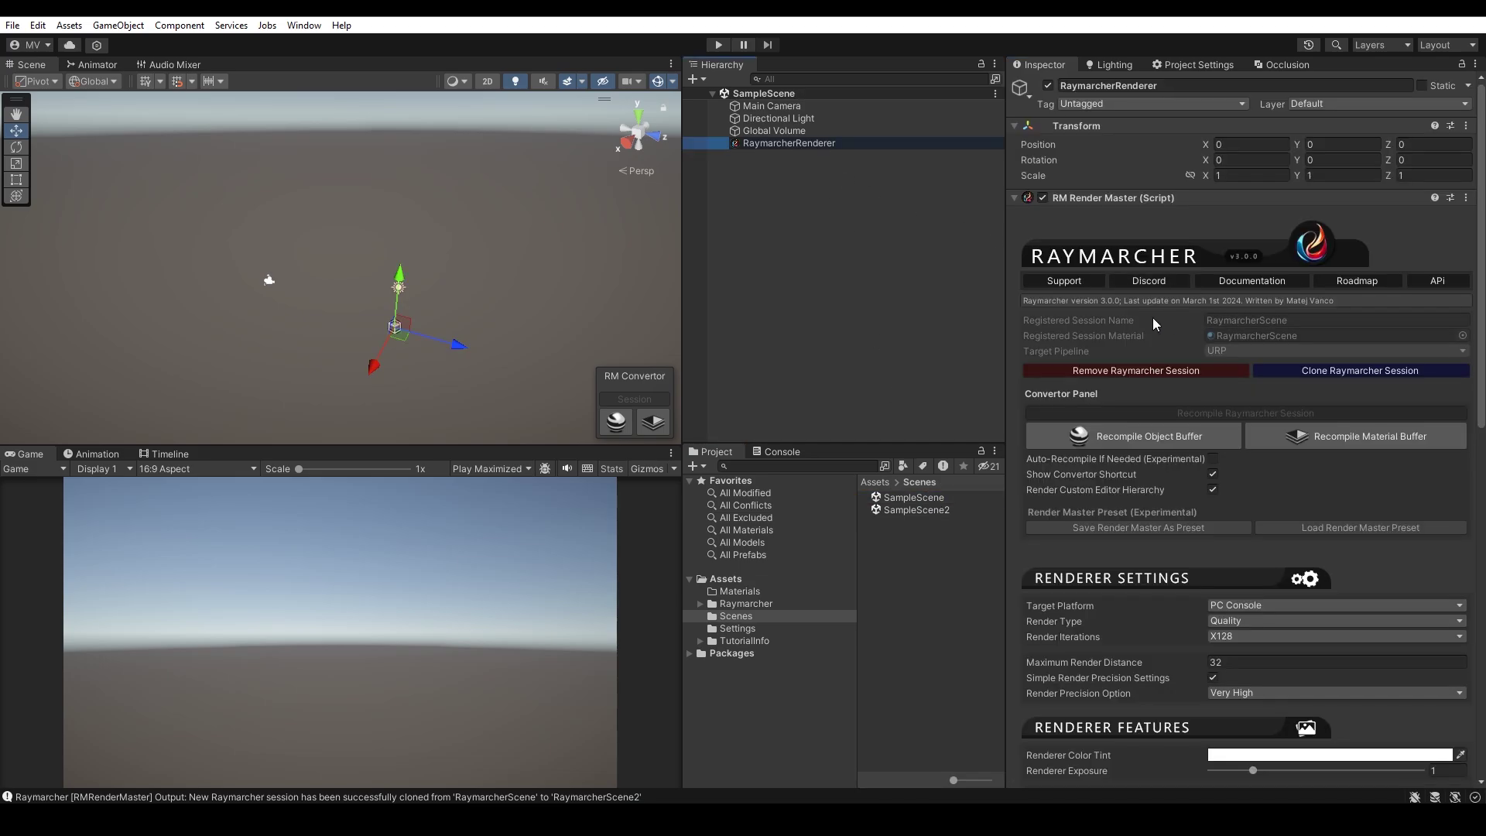
{"action": "scroll", "coordinate": [1020, 317], "scroll_direction": "down", "scroll_amount": 2}
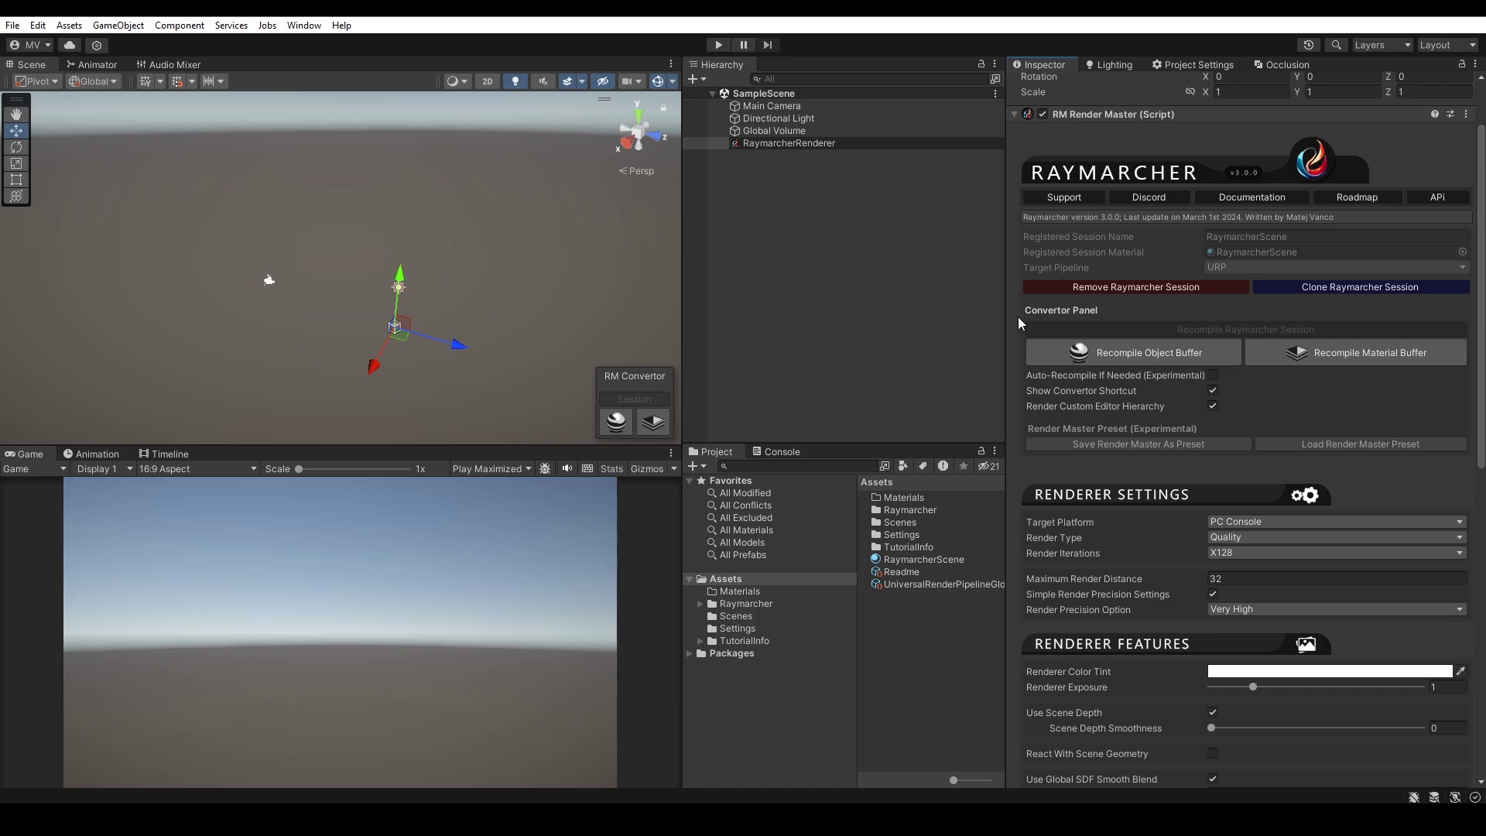
Step: Create a Raymarcher SDF Sphere primitive, place it at about X 11.28, Z 1.41, and recompile the Raymarcher session
{"action": "left_click", "coordinate": [701, 81]}
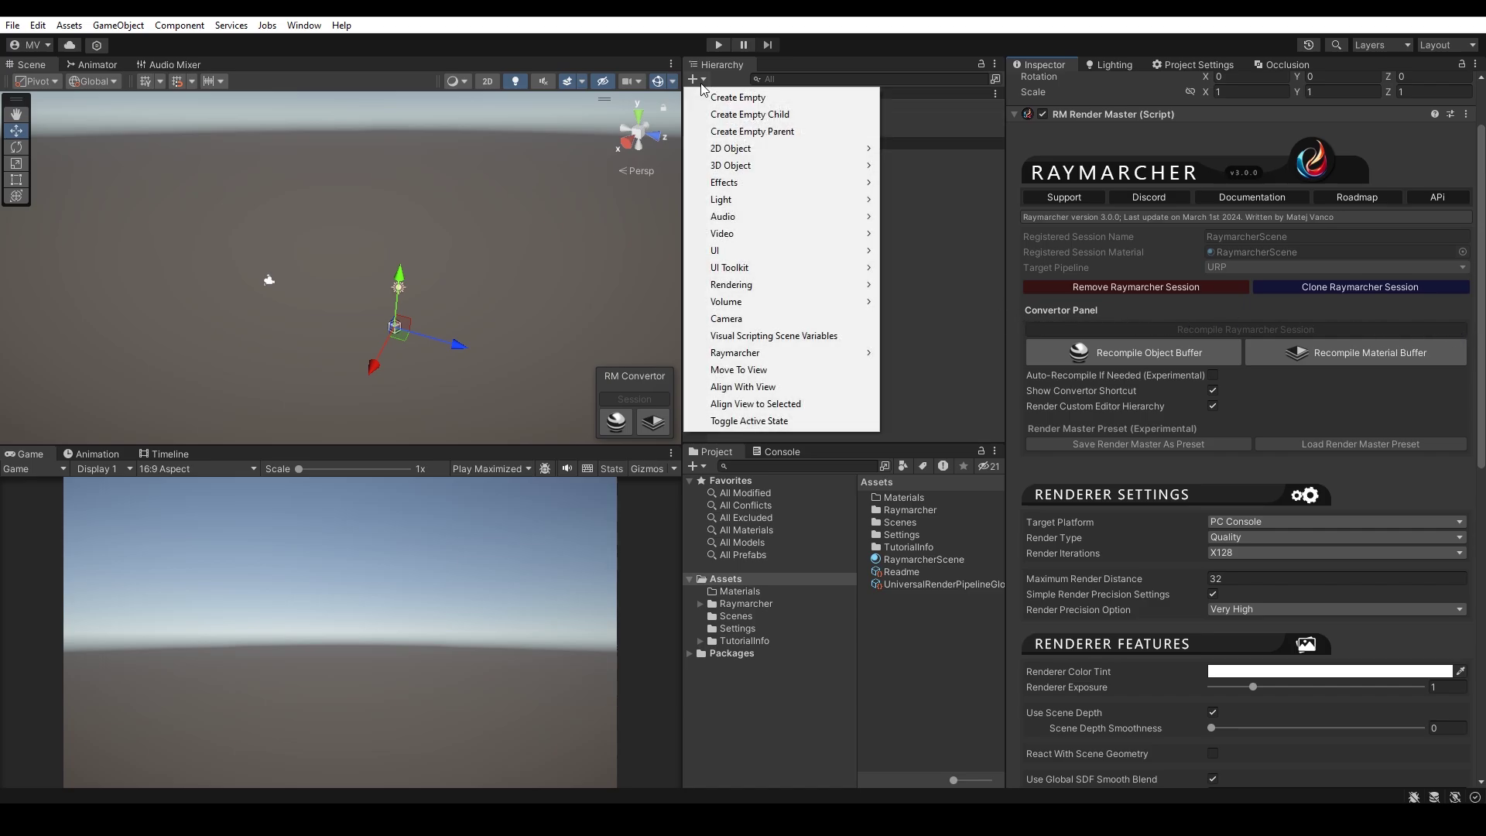
{"action": "mouse_move", "coordinate": [774, 355]}
{"action": "mouse_move", "coordinate": [929, 370]}
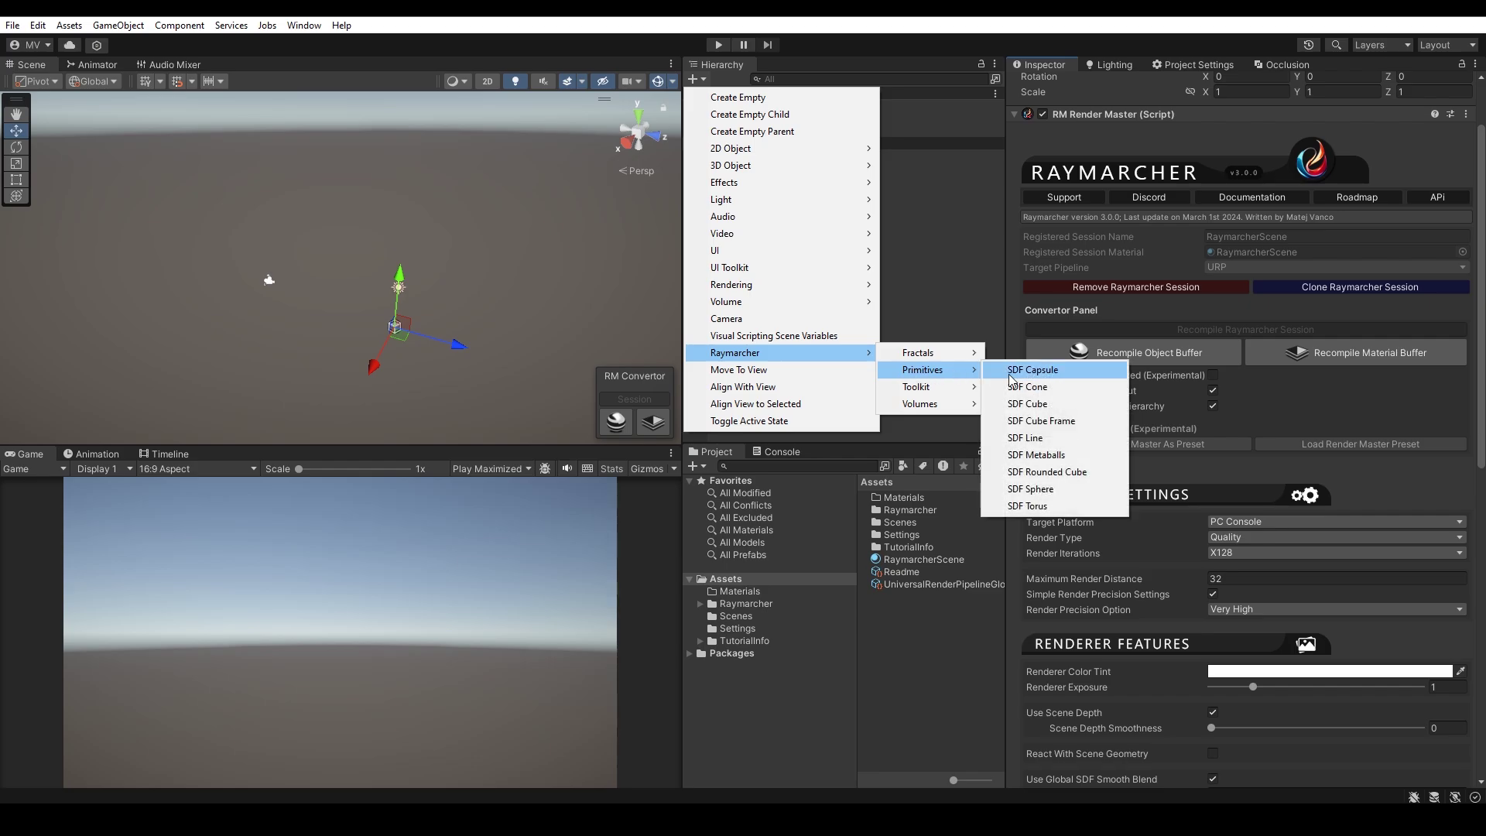
{"action": "left_click", "coordinate": [1010, 371]}
{"action": "left_click_drag", "start_coordinate": [347, 274], "coordinate": [344, 319]}
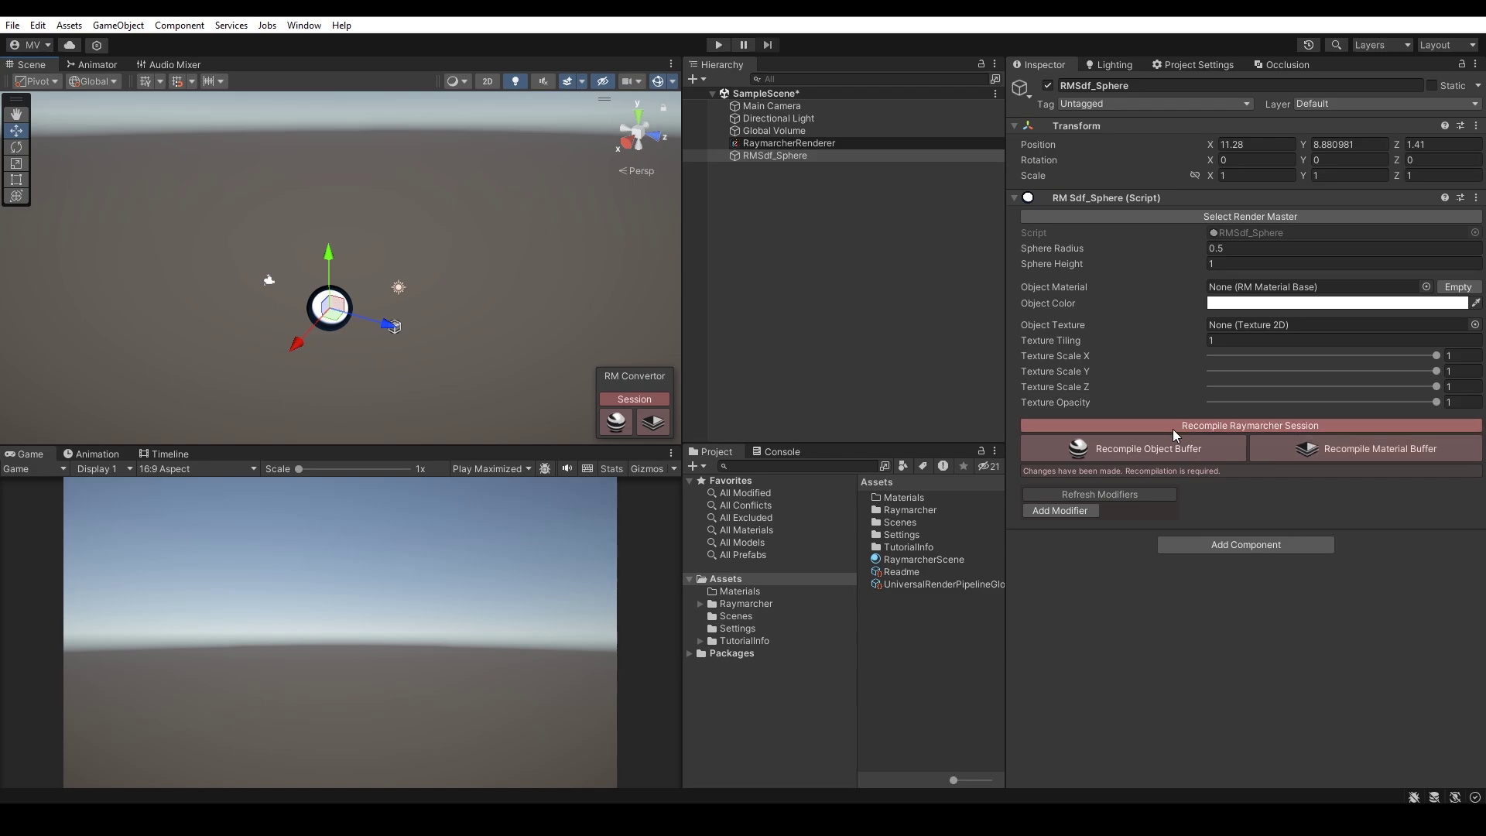
{"action": "left_click", "coordinate": [1150, 427]}
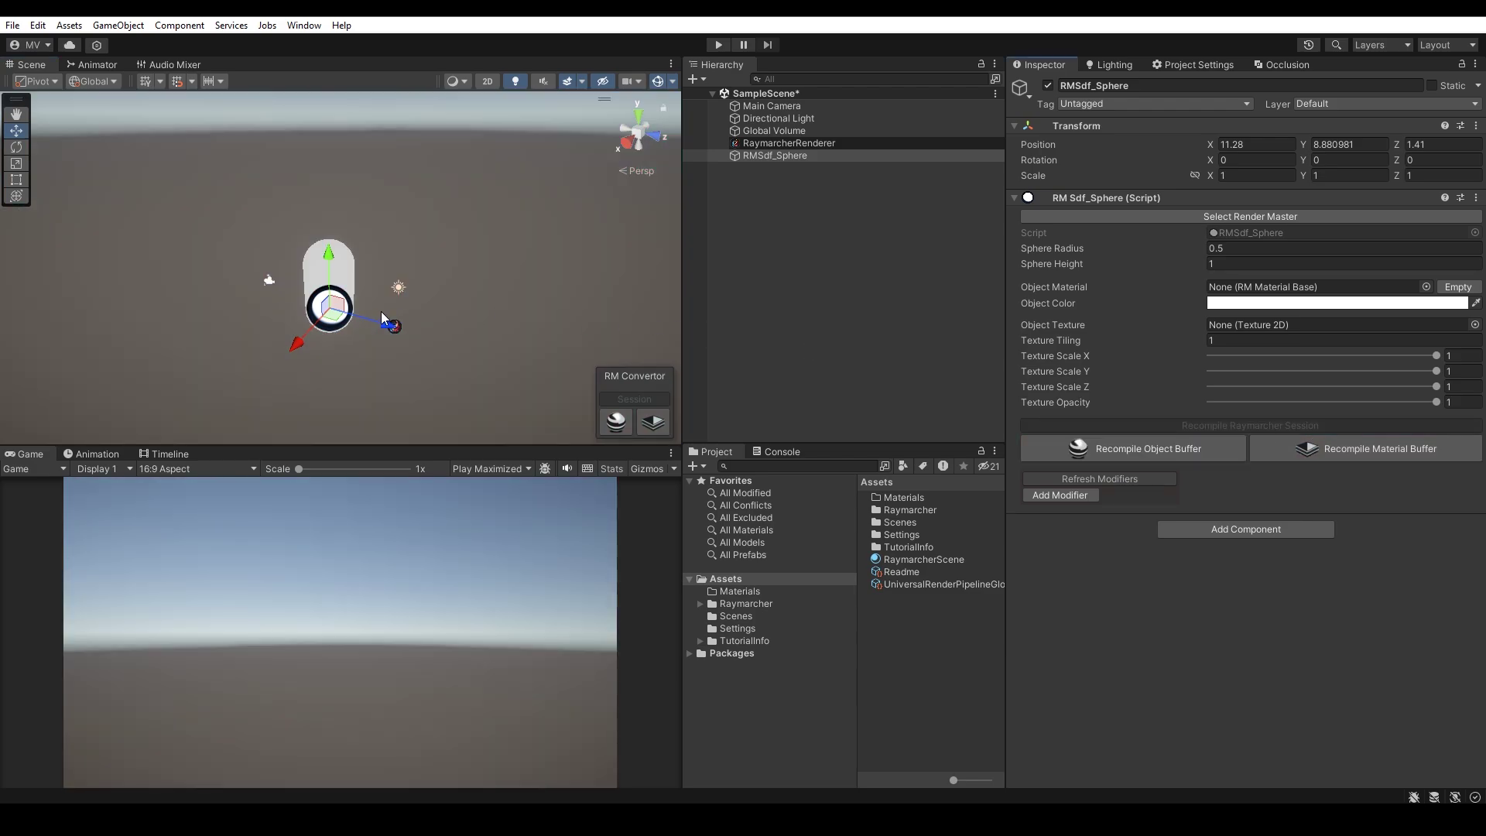
Step: Duplicate the SDF sphere twice, spread the three spheres apart, and recompile the Raymarcher session
{"action": "left_click_drag", "start_coordinate": [339, 319], "coordinate": [439, 298]}
{"action": "key", "text": "ctrl+d"}
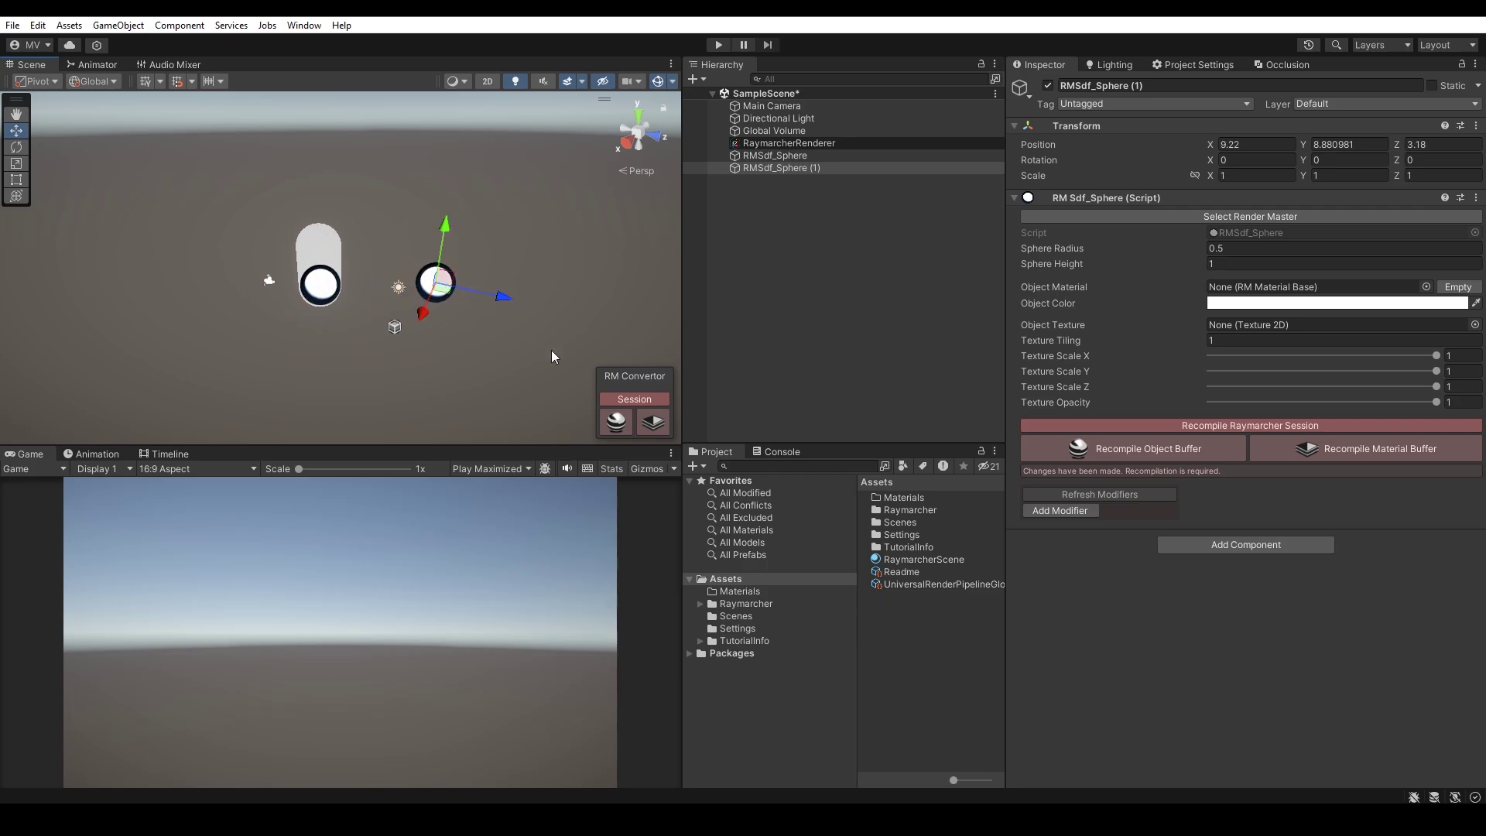
{"action": "left_click", "coordinate": [632, 399]}
{"action": "left_click_drag", "start_coordinate": [436, 285], "coordinate": [477, 289]}
{"action": "key", "text": "ctrl+d"}
{"action": "left_click", "coordinate": [612, 398]}
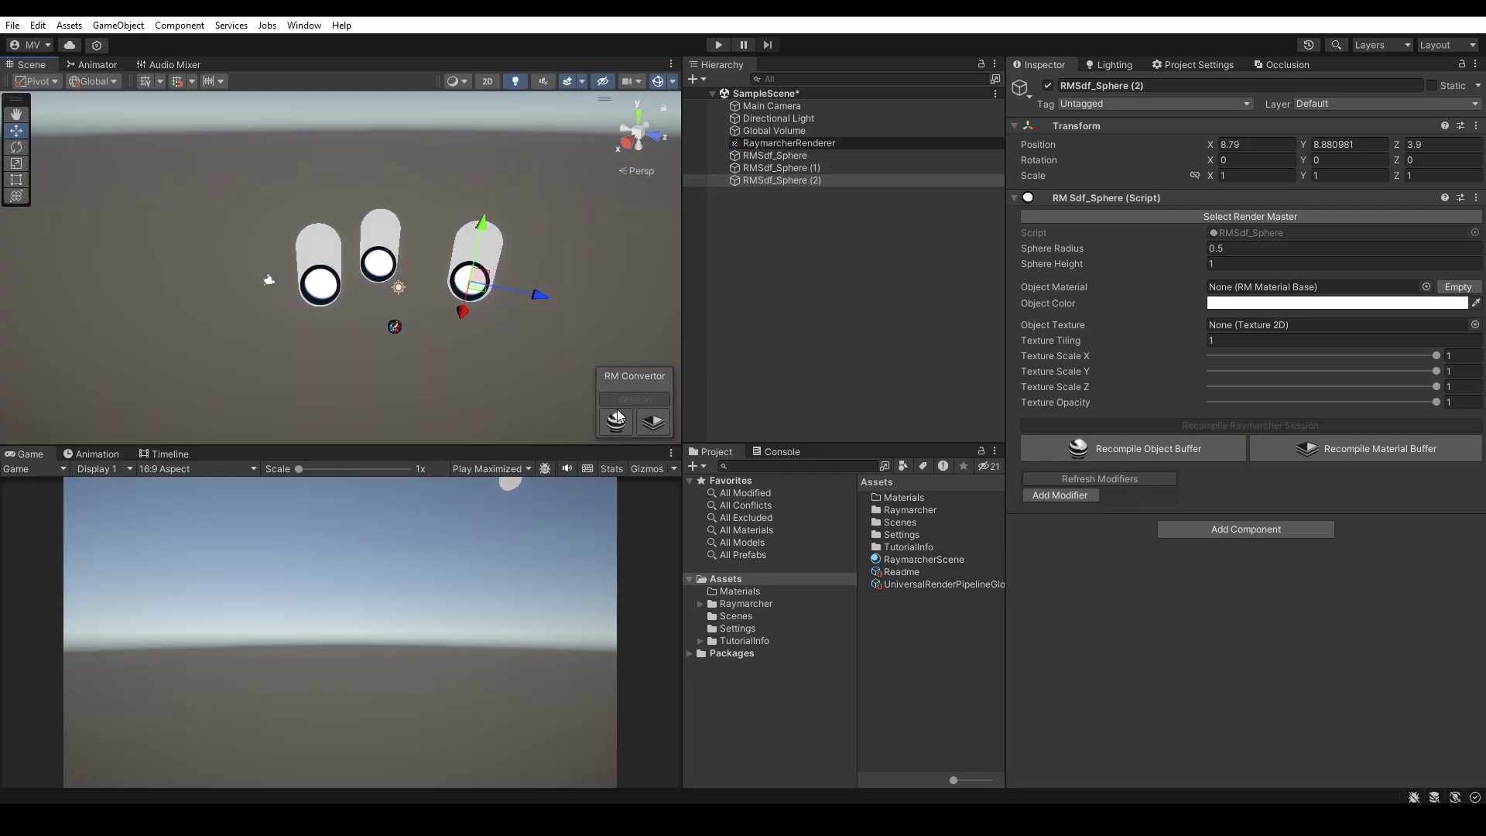
Step: Enable Auto-Recompile If Needed (Experimental) on the RaymarcherRenderer
{"action": "left_click", "coordinate": [847, 143]}
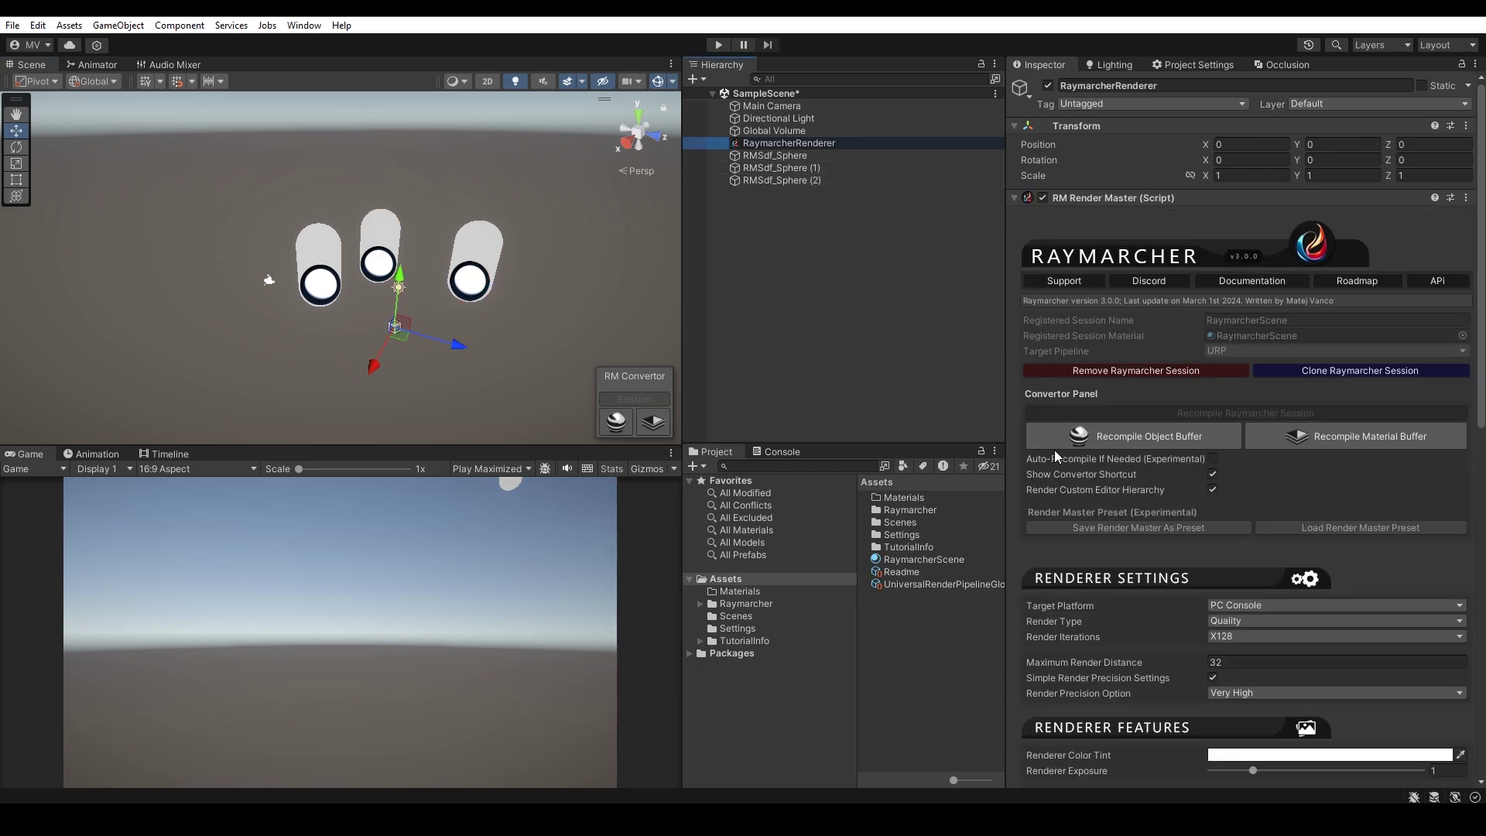
{"action": "left_click", "coordinate": [1213, 460]}
Step: Duplicate RMSdf_Sphere (2) twice more and place the copies on either side of it
{"action": "left_click", "coordinate": [478, 291]}
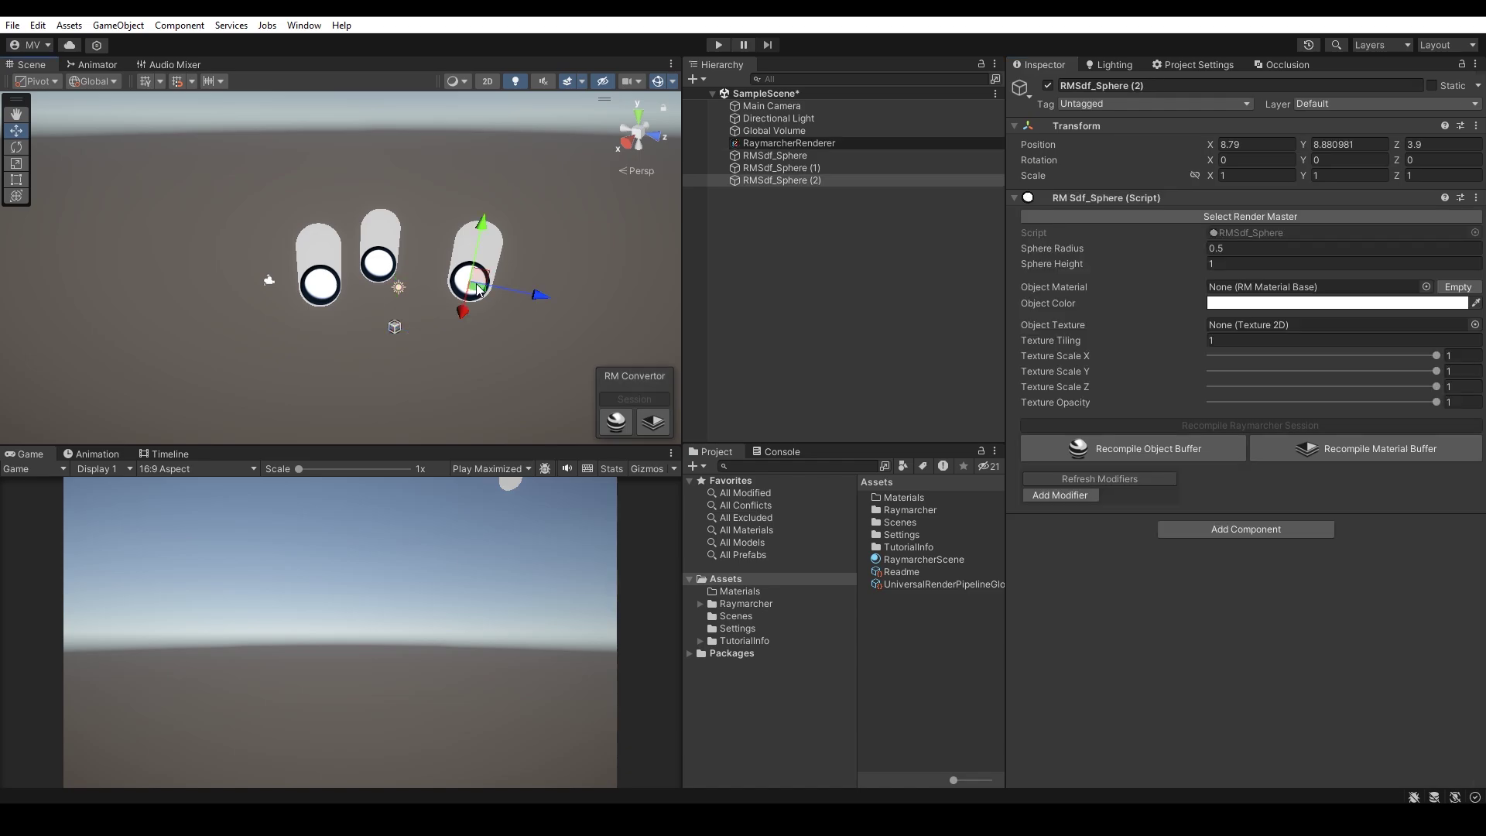
{"action": "key", "text": "ctrl+d"}
{"action": "left_click_drag", "start_coordinate": [480, 285], "coordinate": [424, 305]}
{"action": "key", "text": "ctrl+d"}
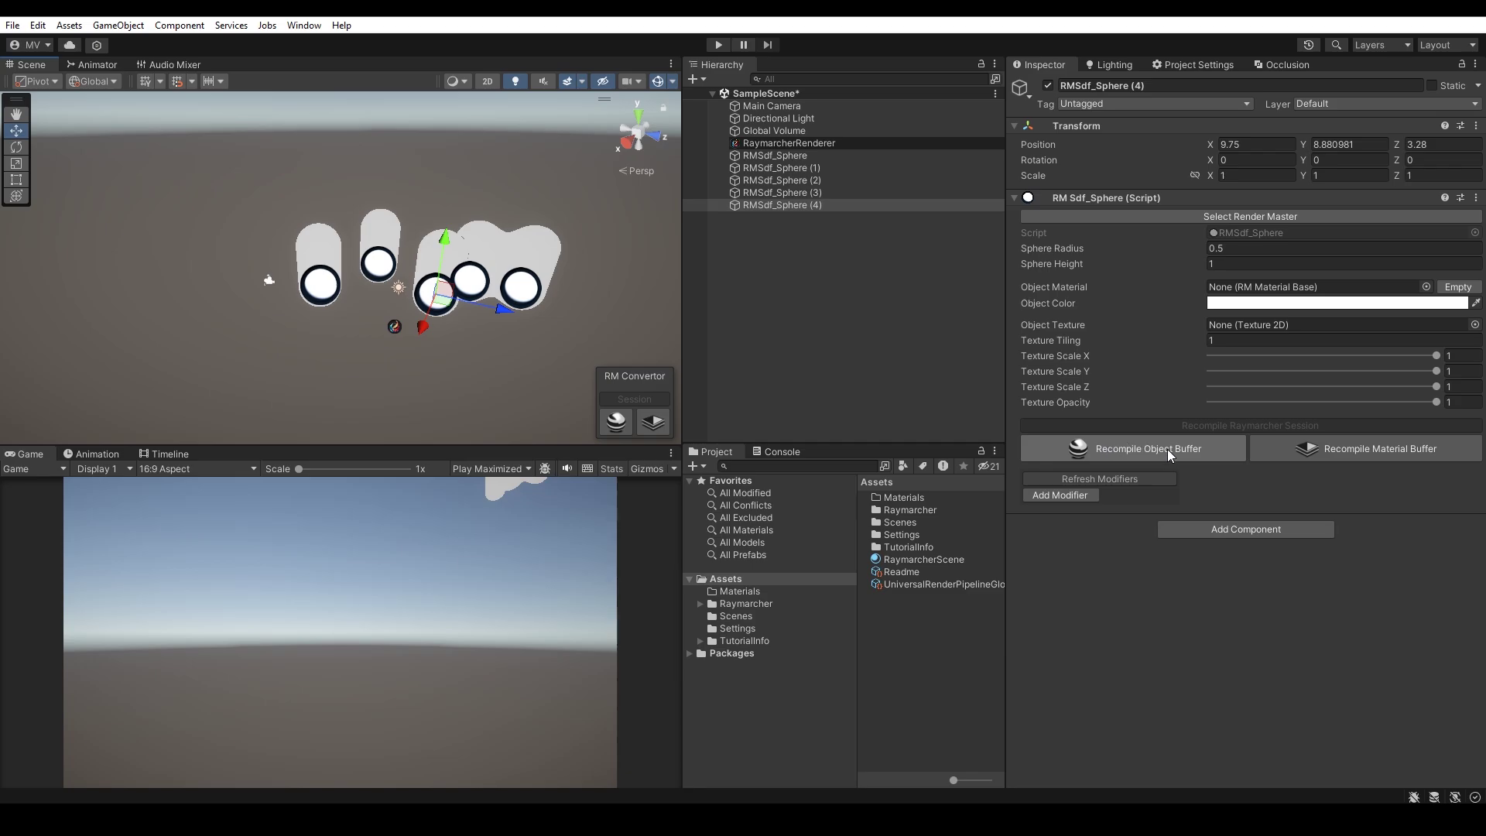
Step: Select all five SDF spheres and examine the modifiers that can be added to them
{"action": "left_click", "coordinate": [805, 159]}
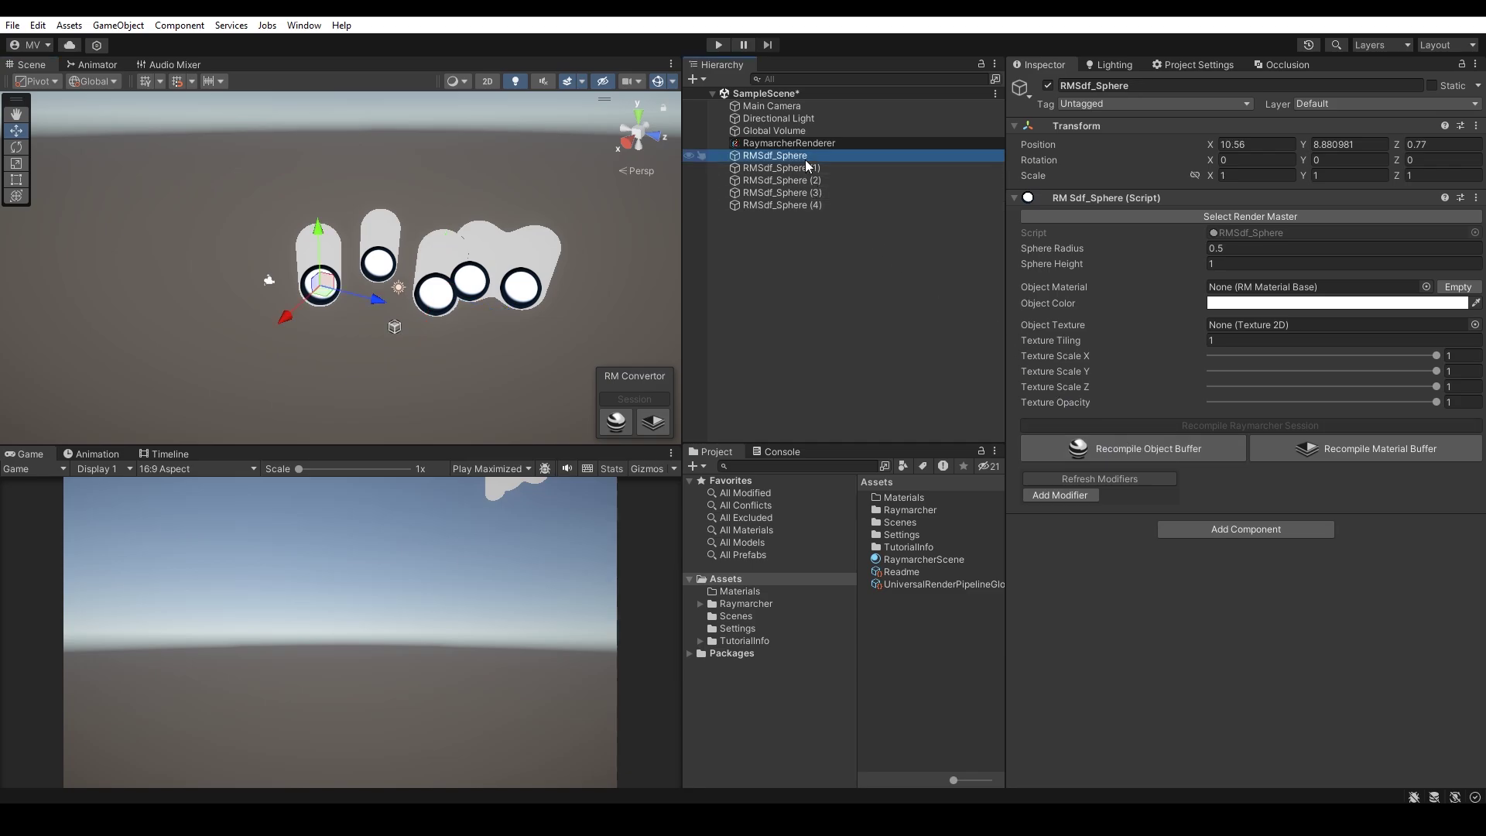
{"action": "left_click", "coordinate": [805, 205], "text": "shift"}
{"action": "left_click", "coordinate": [1063, 494]}
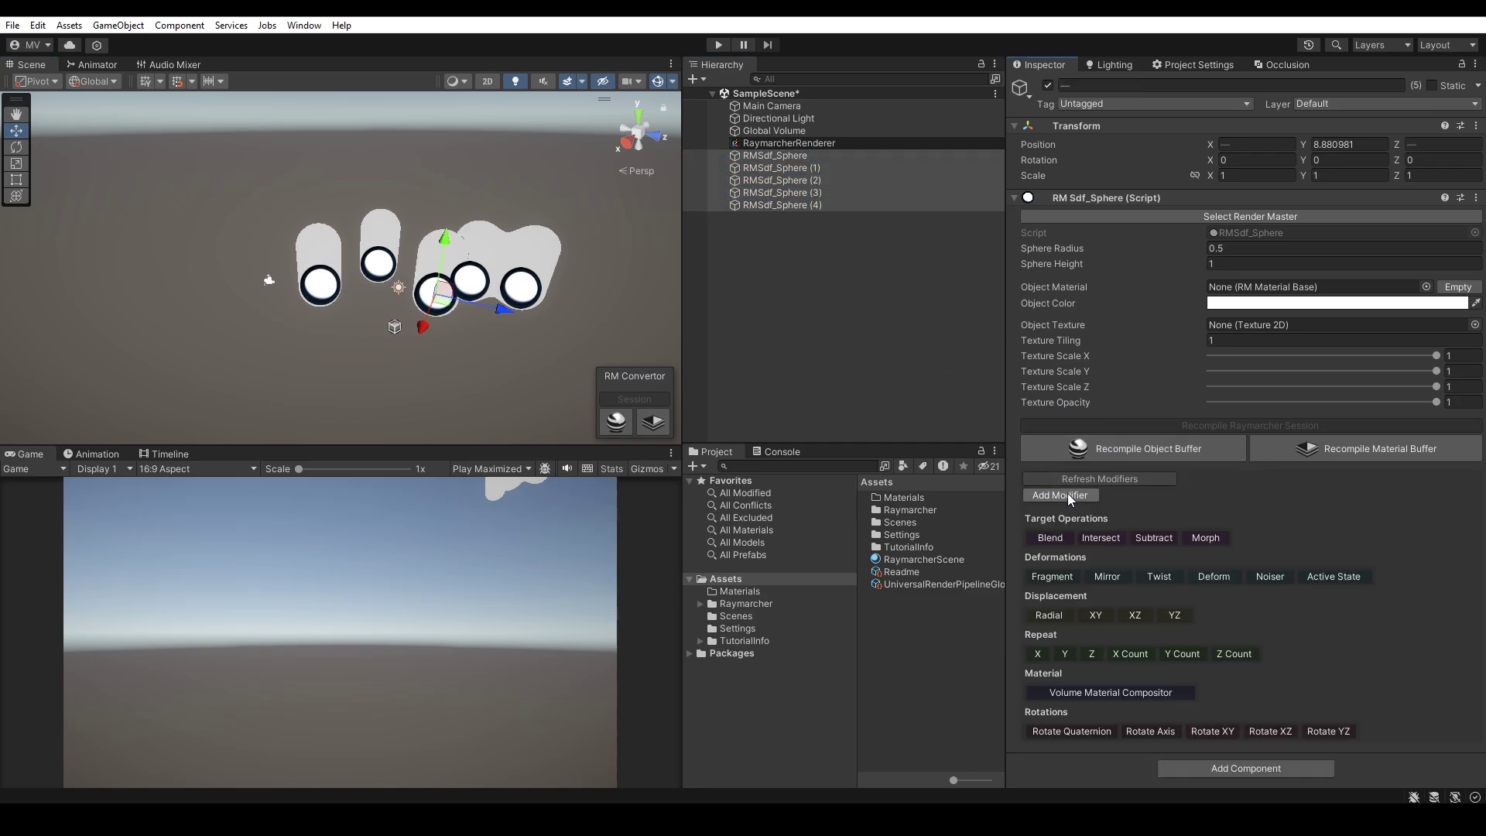
{"action": "left_click", "coordinate": [1072, 495]}
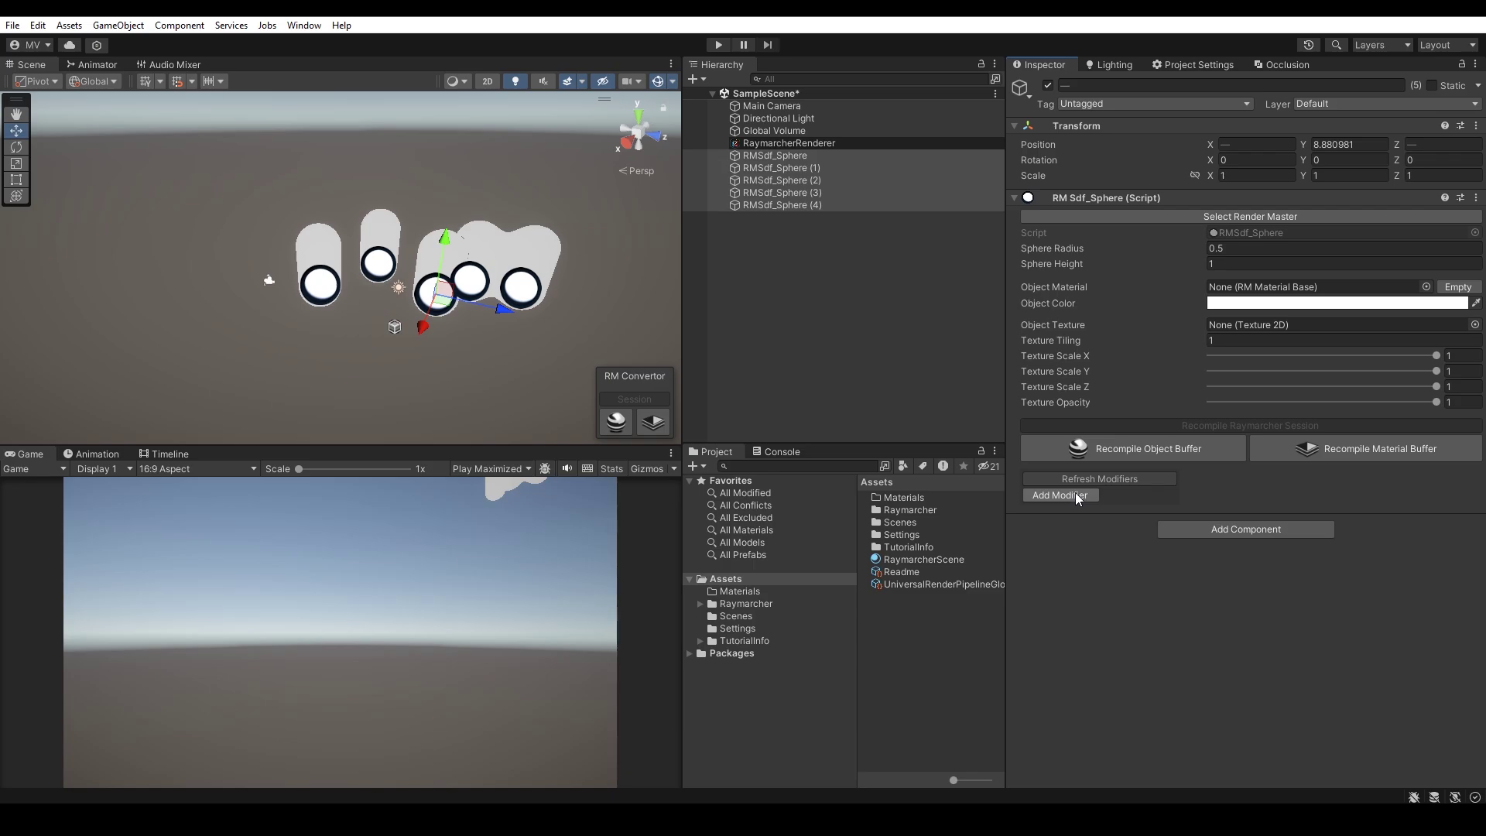
{"action": "left_click", "coordinate": [1318, 456]}
Step: Create a Raymarcher Standard PBR material in the Materials folder
{"action": "double_click", "coordinate": [901, 498]}
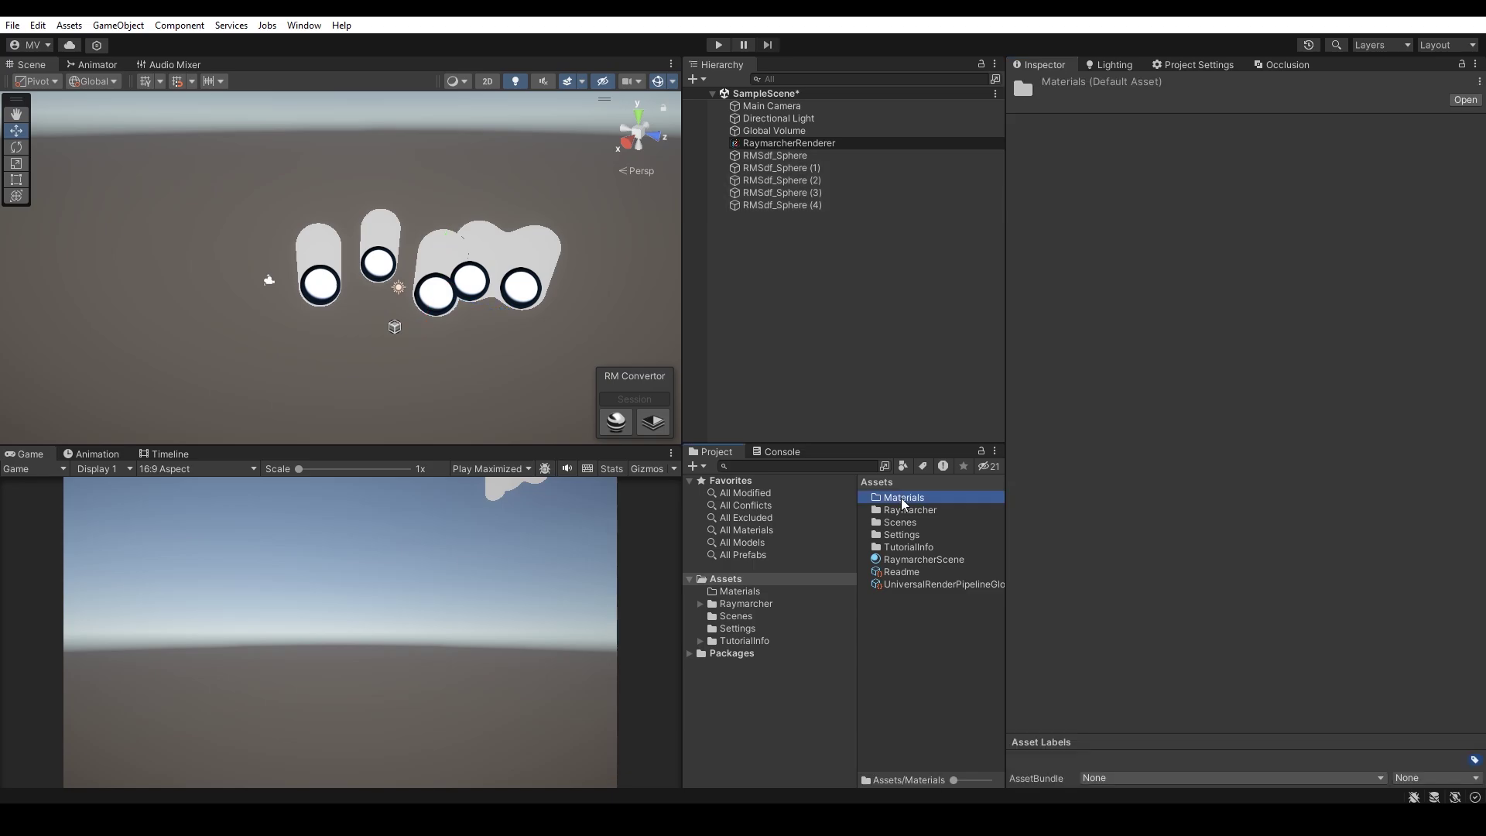
{"action": "right_click", "coordinate": [898, 531]}
{"action": "mouse_move", "coordinate": [954, 107]}
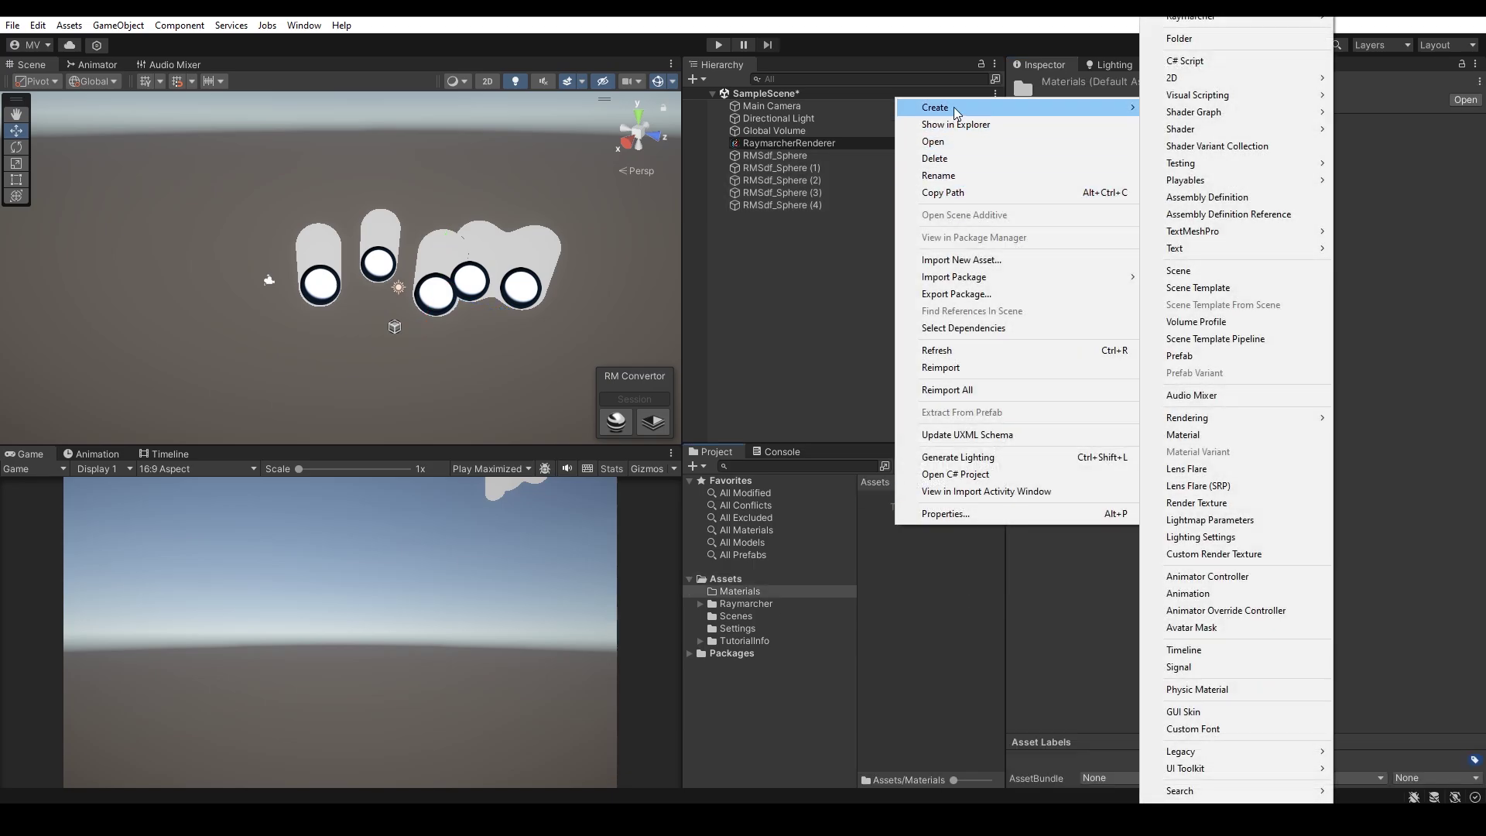
{"action": "mouse_move", "coordinate": [1185, 20]}
{"action": "mouse_move", "coordinate": [1370, 17]}
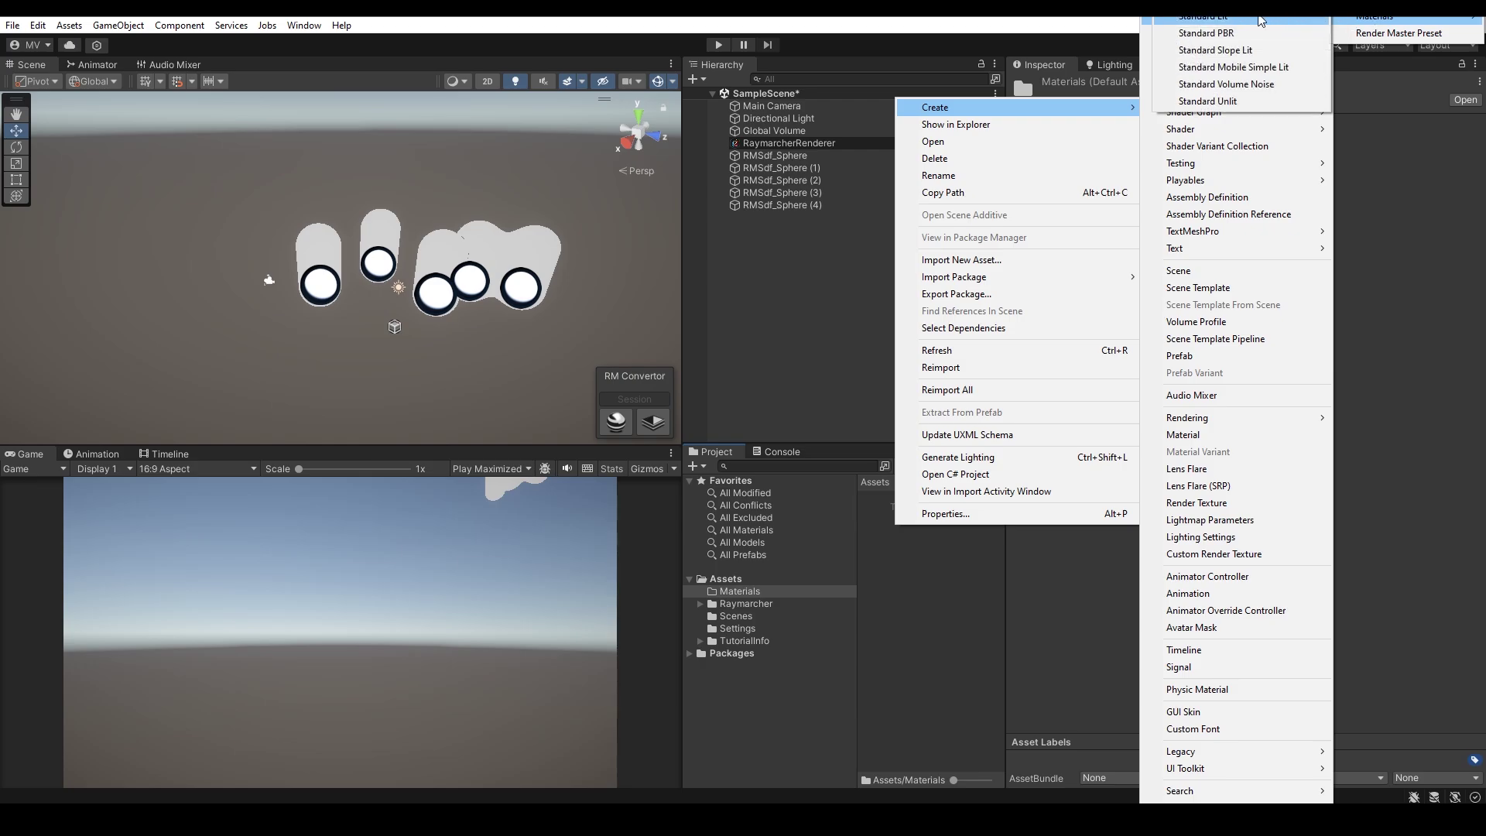
{"action": "left_click", "coordinate": [1231, 39]}
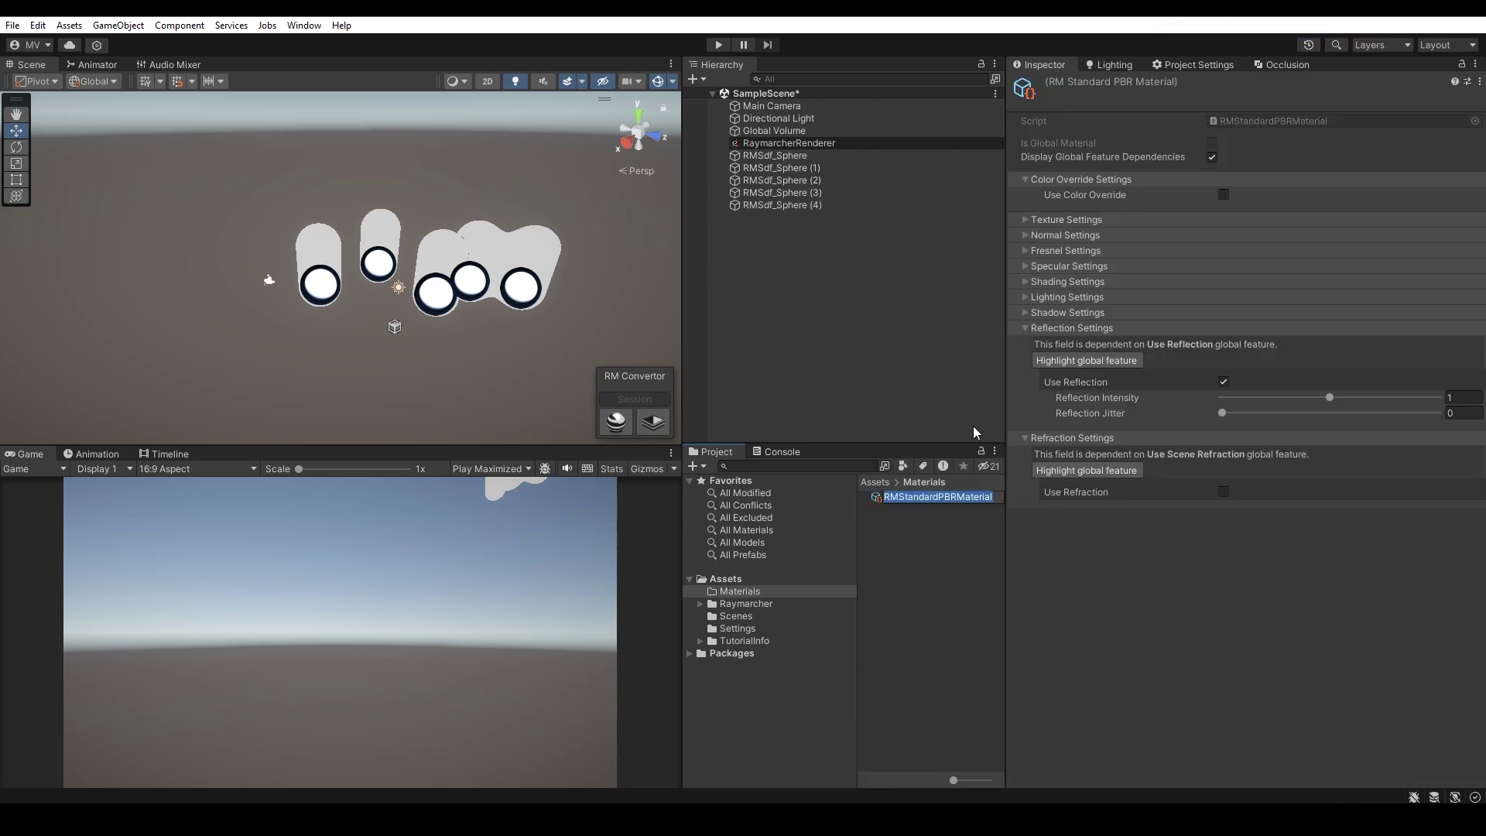
Step: Assign RMStandardPBRMaterial as the object material of RMSdf_Sphere (3) and move the sphere to about X 9.97, Z 2.18
{"action": "left_click", "coordinate": [826, 192]}
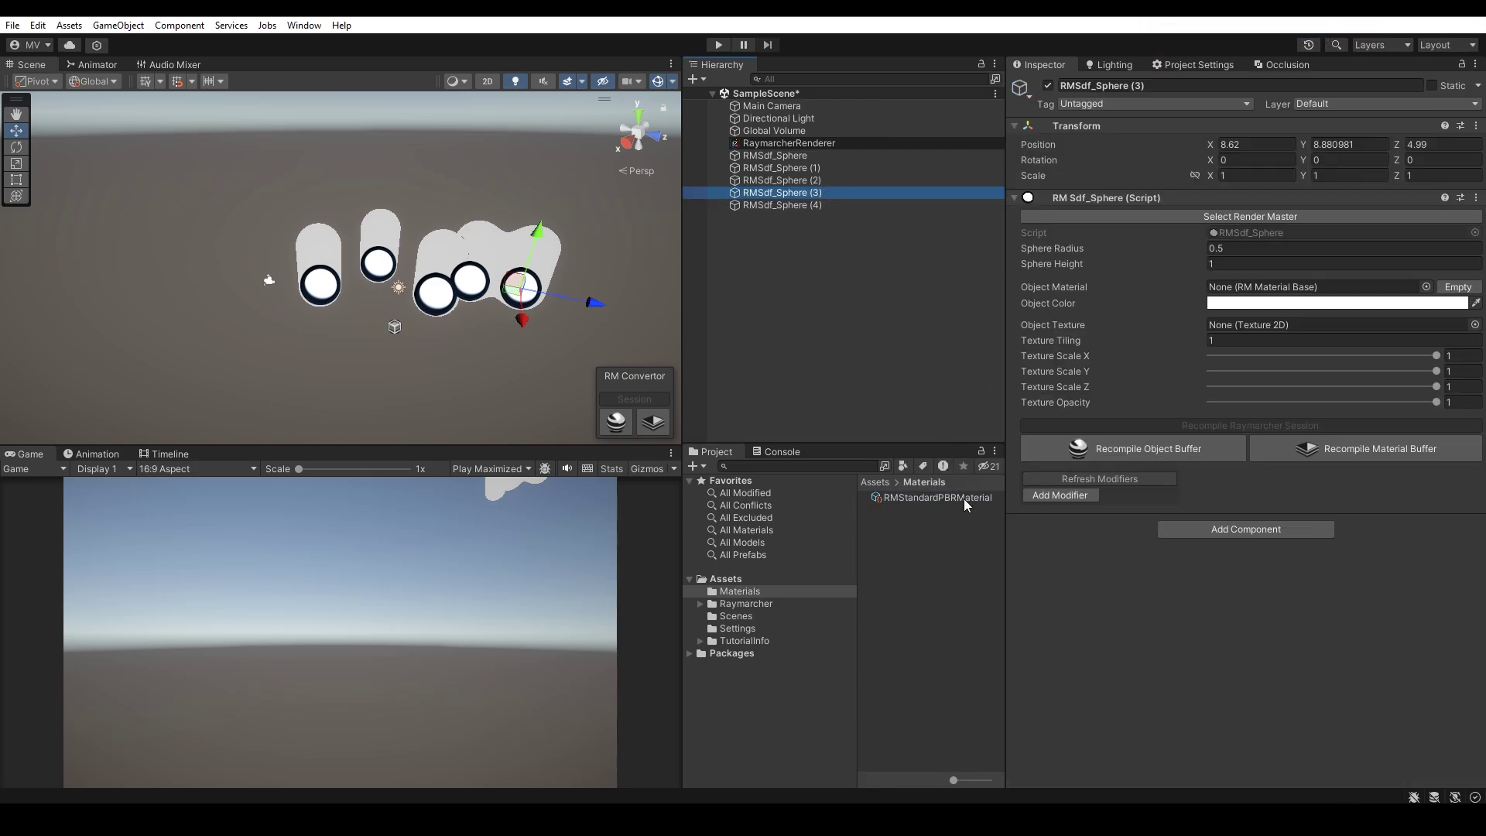
{"action": "left_click_drag", "start_coordinate": [964, 498], "coordinate": [1312, 291]}
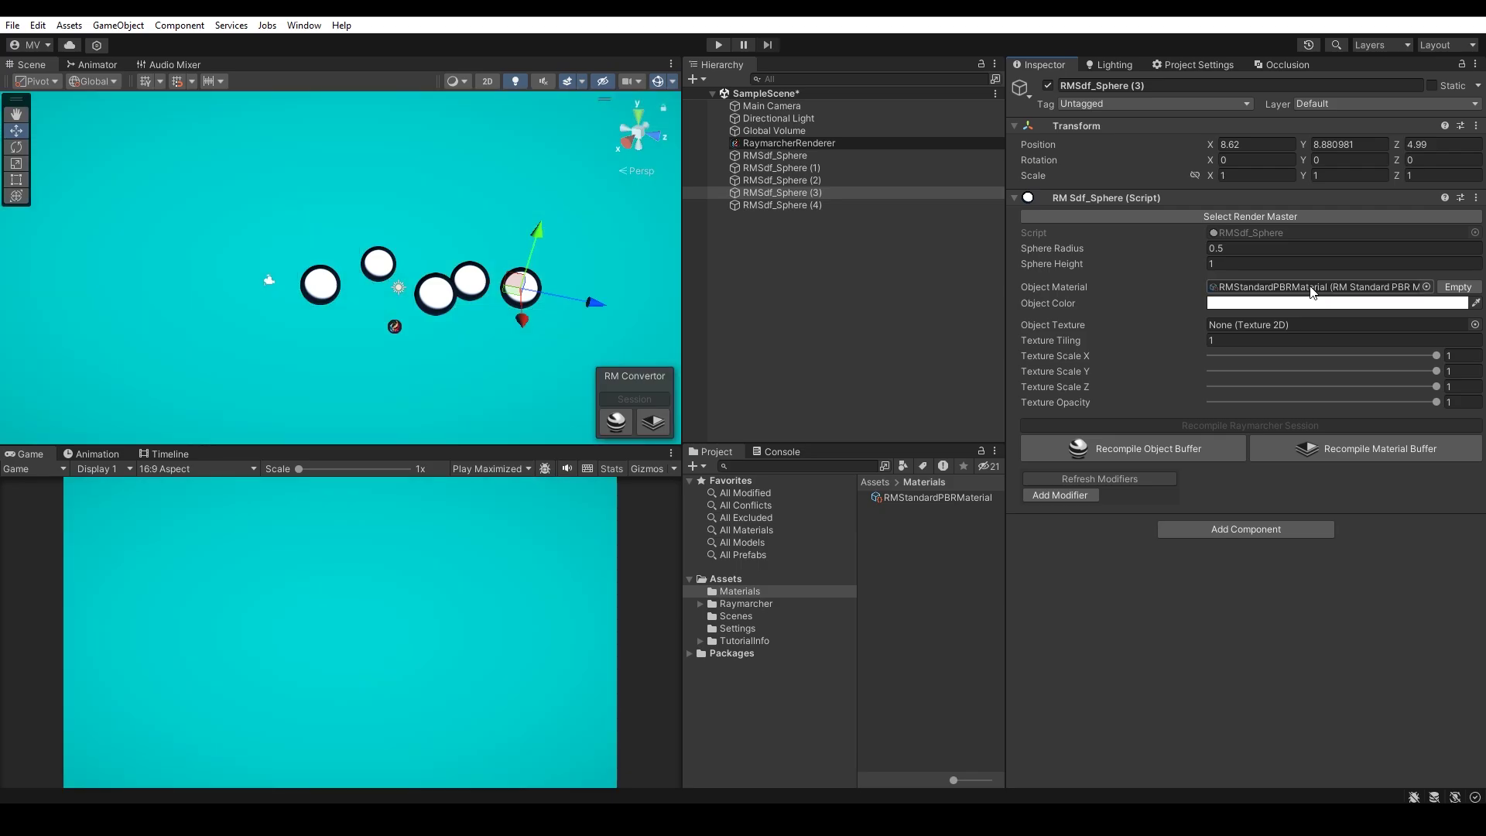
{"action": "left_click_drag", "start_coordinate": [515, 298], "coordinate": [378, 296]}
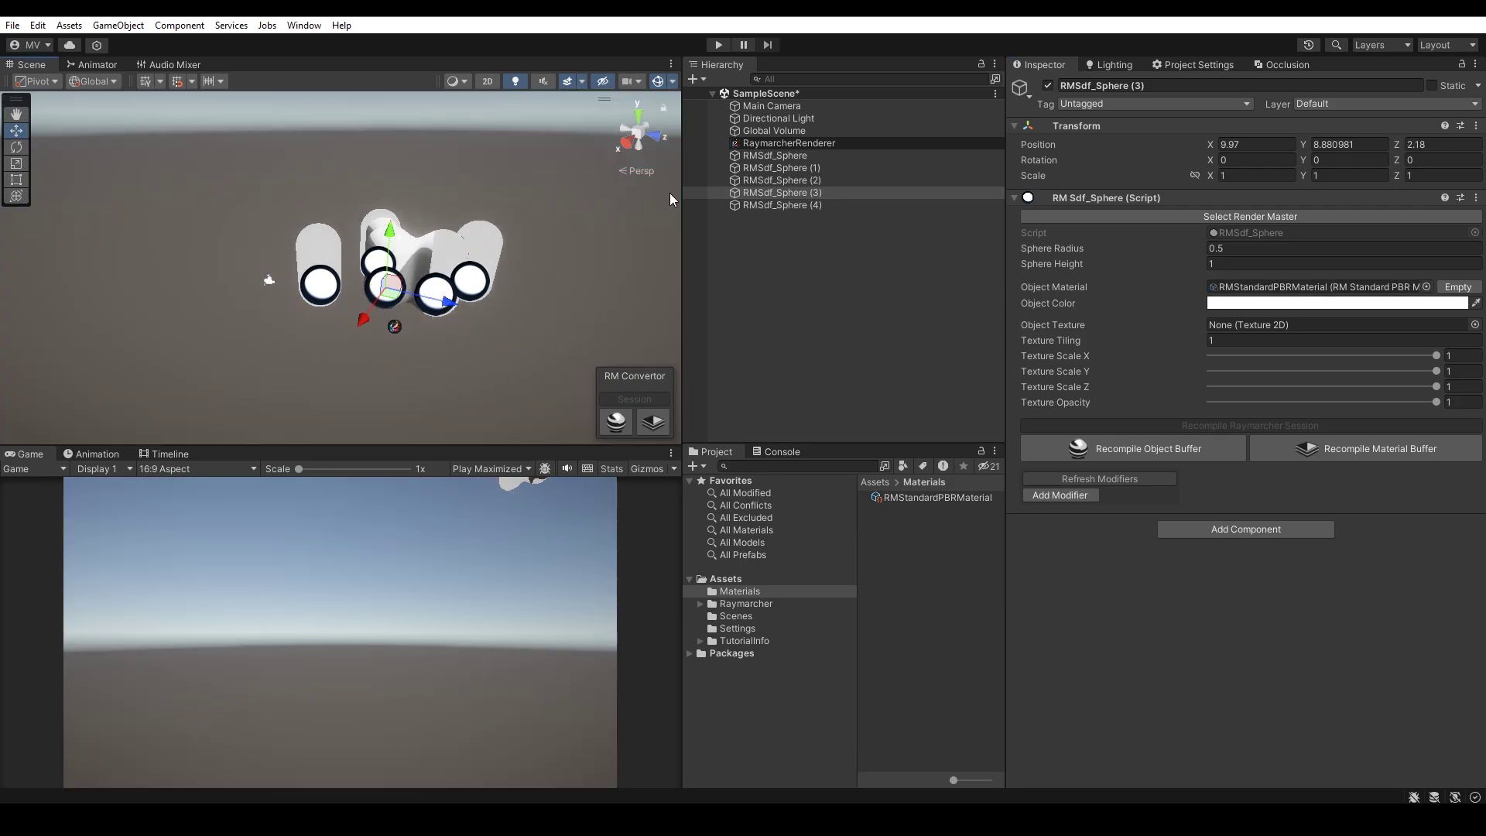
Step: Turn off Auto-Recompile If Needed (Experimental) on the RaymarcherRenderer, keeping Show Convertor Shortcut enabled
{"action": "left_click", "coordinate": [809, 145]}
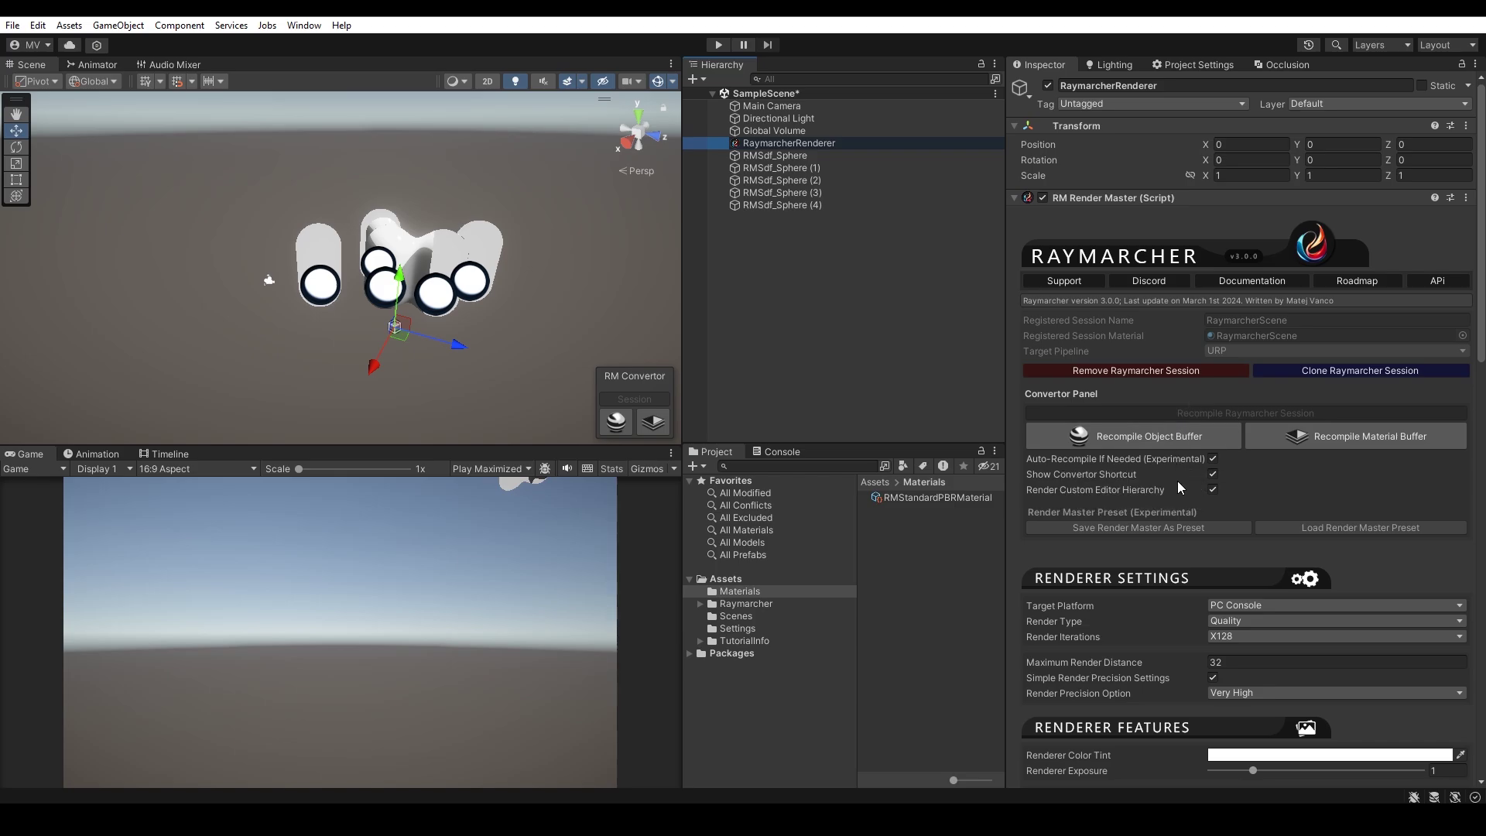
{"action": "left_click", "coordinate": [1213, 475]}
{"action": "left_click", "coordinate": [1213, 475]}
{"action": "left_click", "coordinate": [1164, 459]}
Step: Duplicate RMSdf_Sphere (4) and place the copy in front of the other spheres at about X 11.43, Z 2.61
{"action": "left_click", "coordinate": [792, 203]}
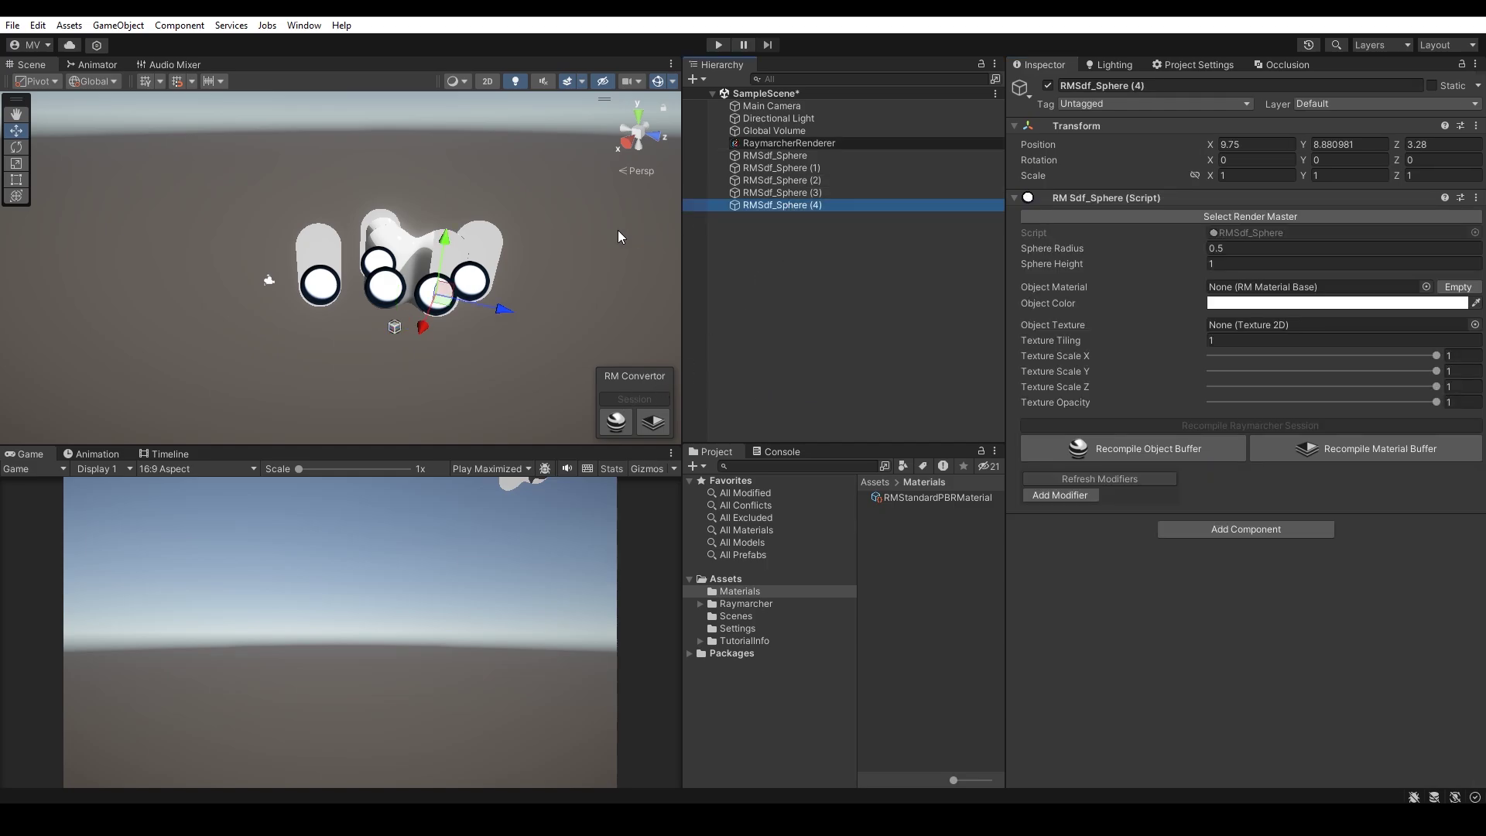
{"action": "key", "text": "ctrl+d"}
{"action": "left_click_drag", "start_coordinate": [416, 324], "coordinate": [366, 360]}
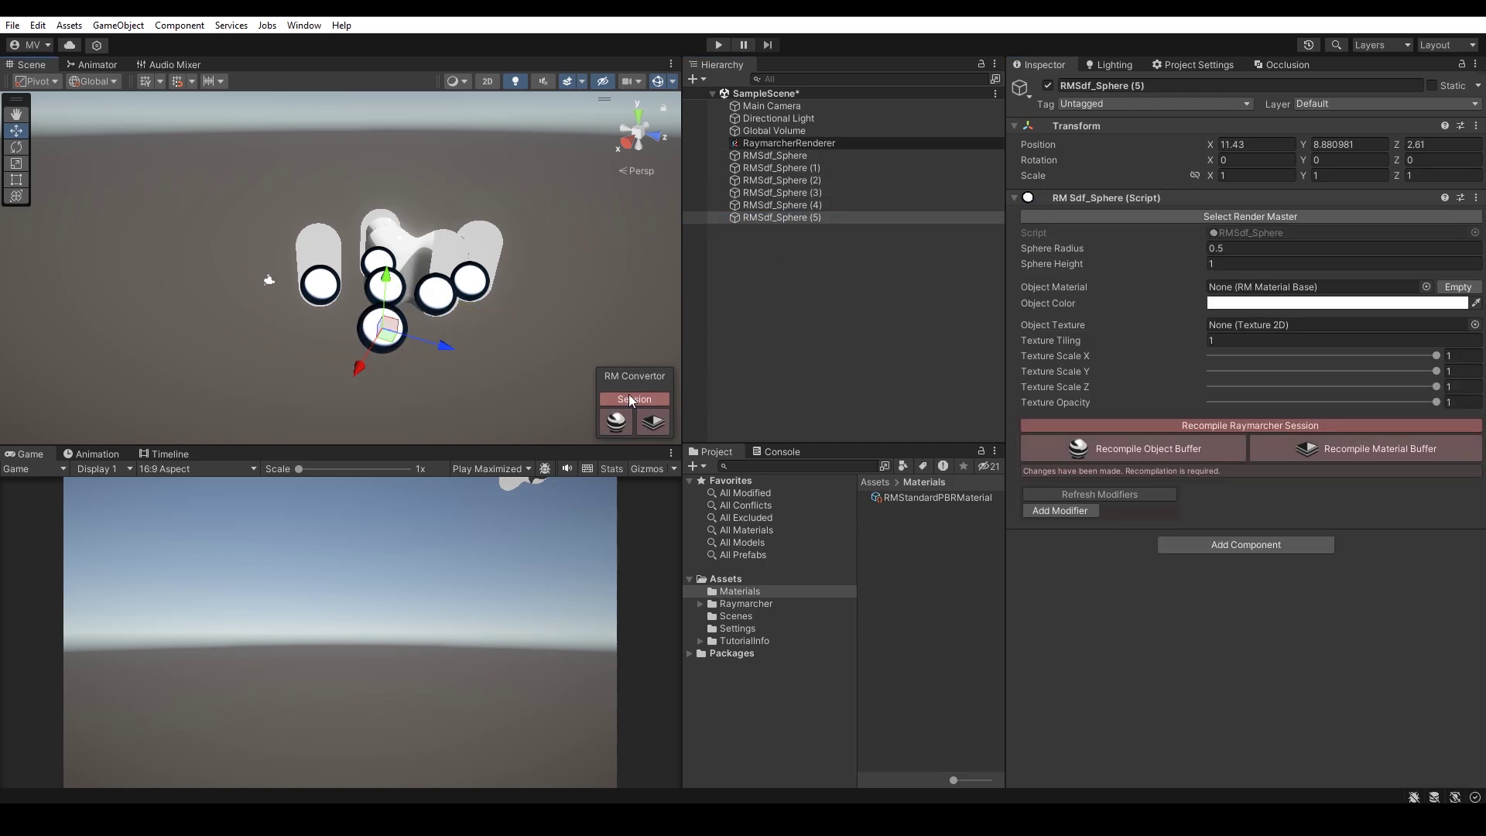
Step: Recompile the Raymarcher session and move the RaymarcherRenderer to about X 2.67, Z -7.87
{"action": "left_click", "coordinate": [825, 144]}
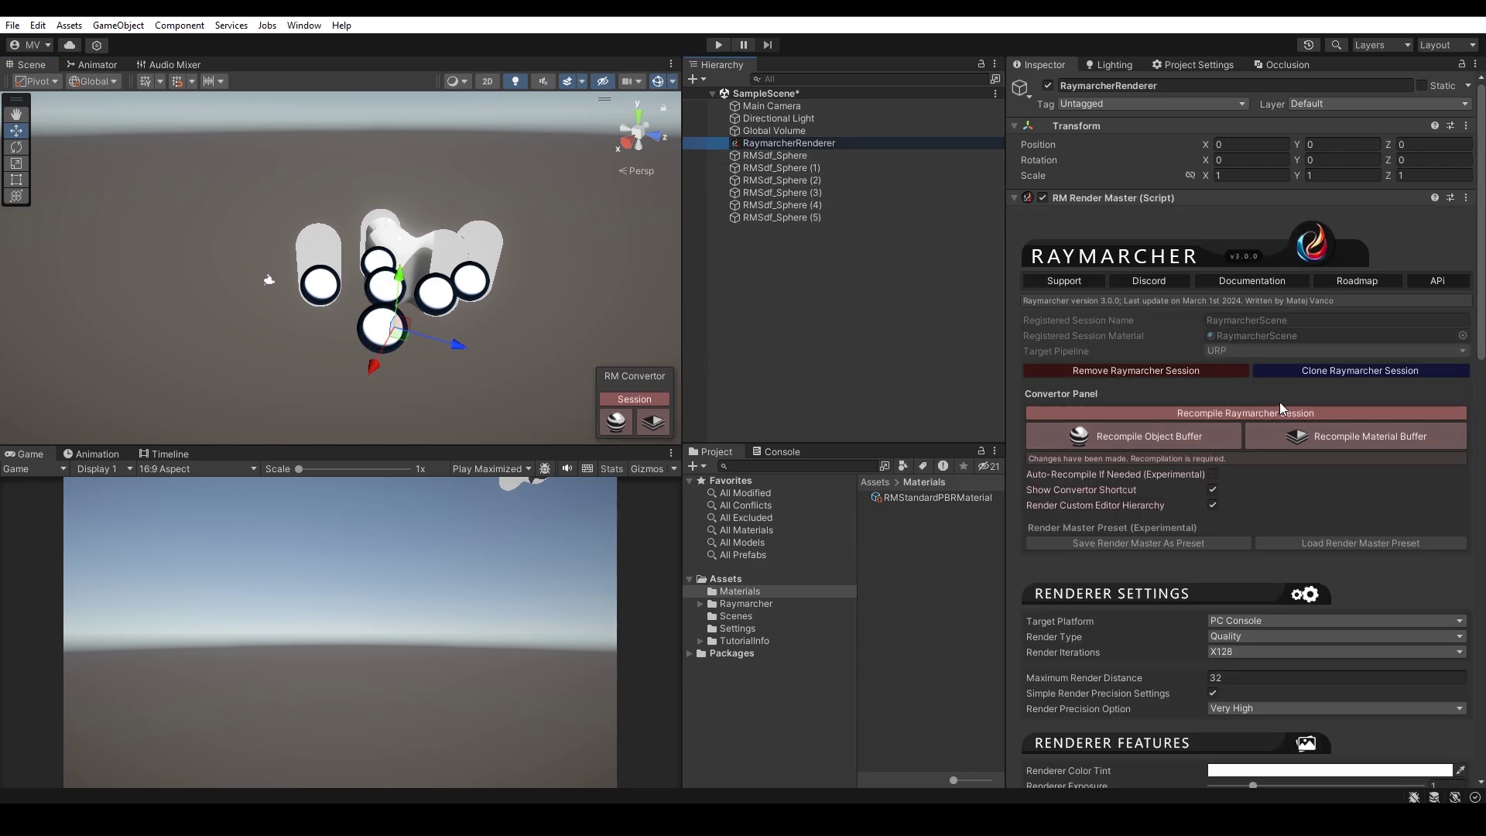
{"action": "left_click", "coordinate": [1224, 412]}
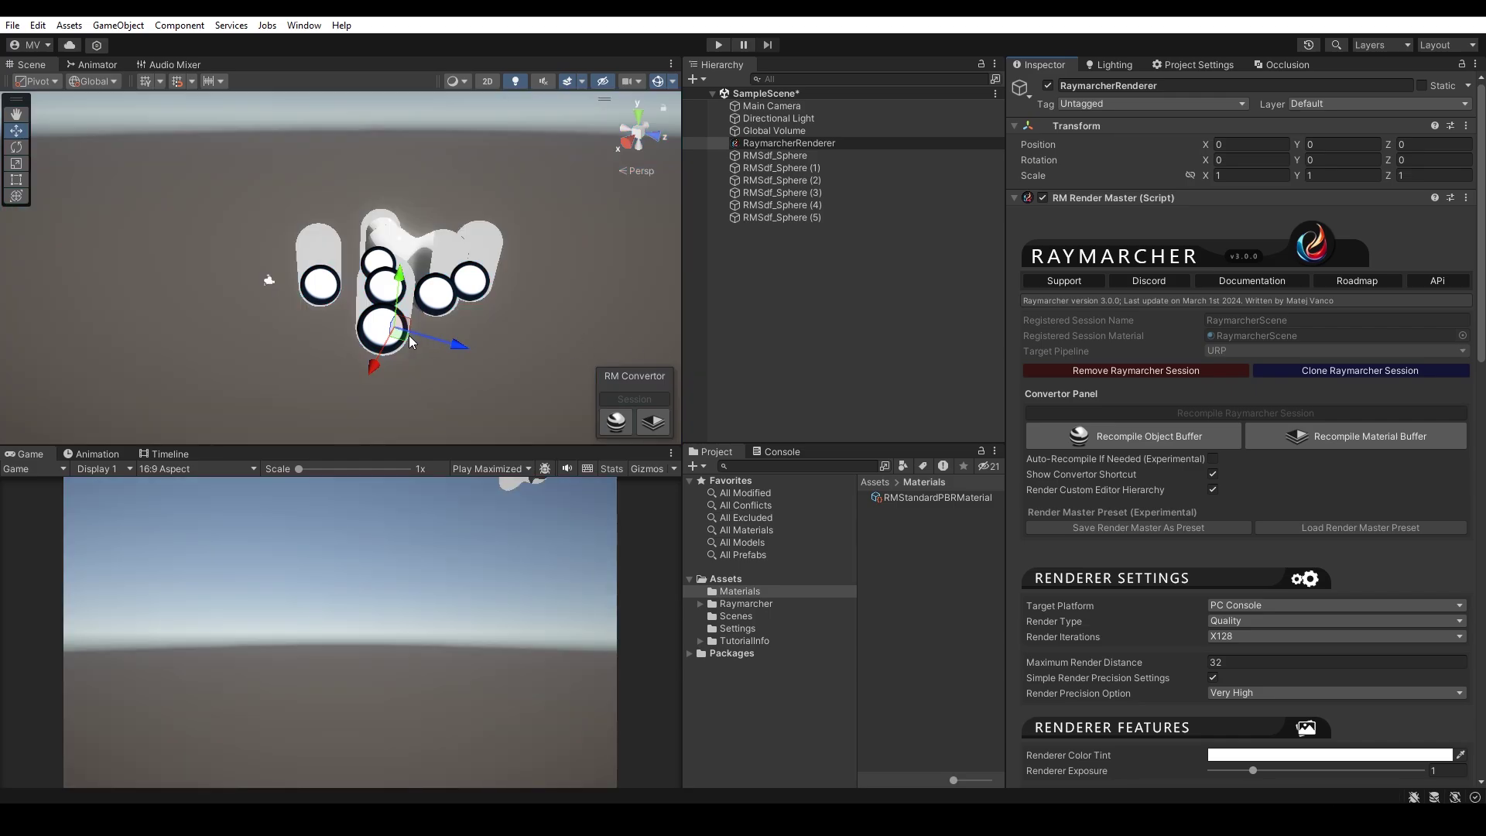
{"action": "left_click_drag", "start_coordinate": [409, 336], "coordinate": [272, 327]}
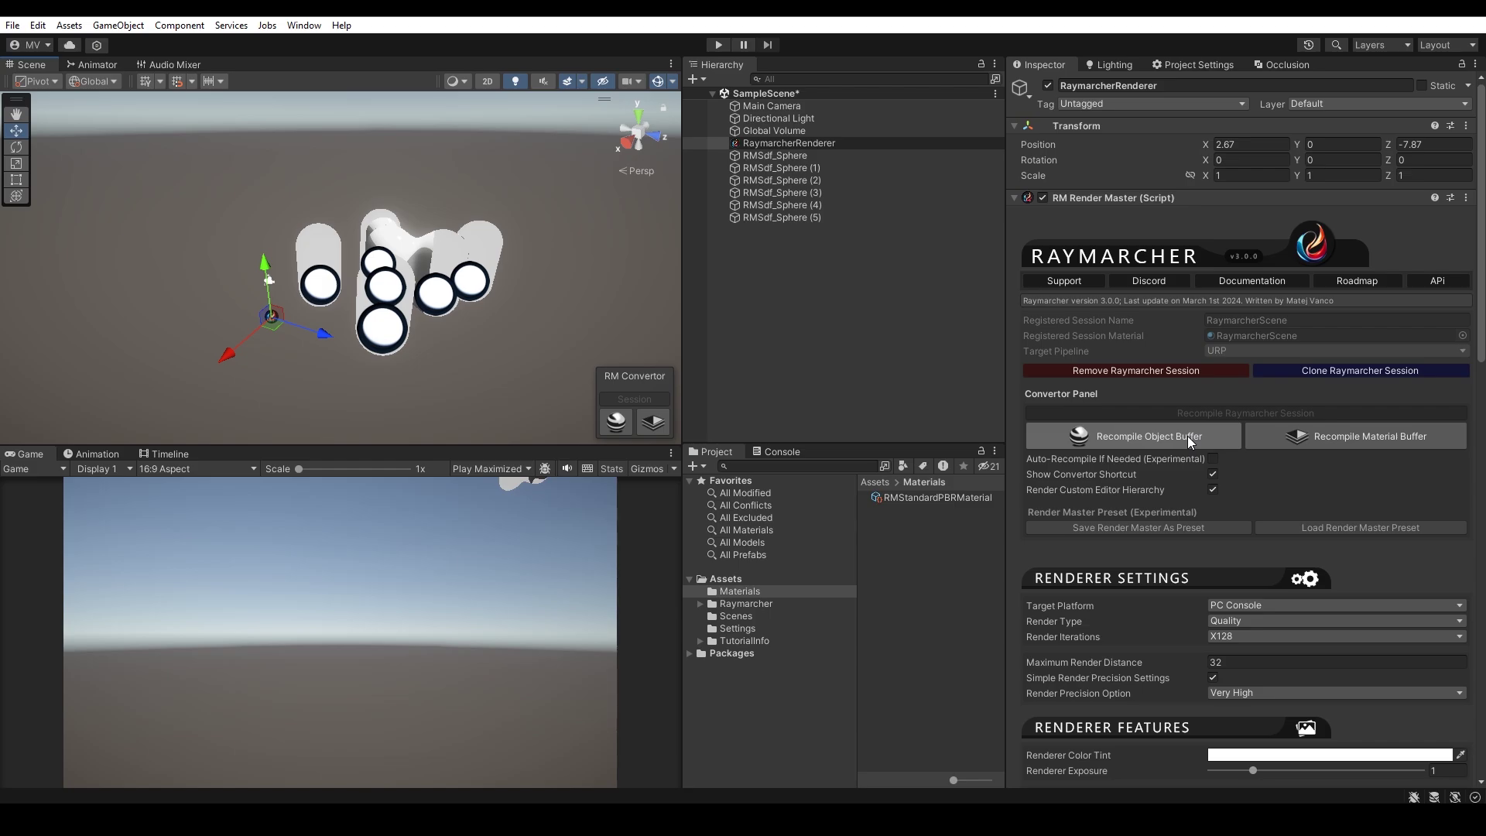
Step: Try Show Convertor Shortcut off and on again, and turn off Render Custom Editor Hierarchy on the RaymarcherRenderer
{"action": "left_click", "coordinate": [1213, 474]}
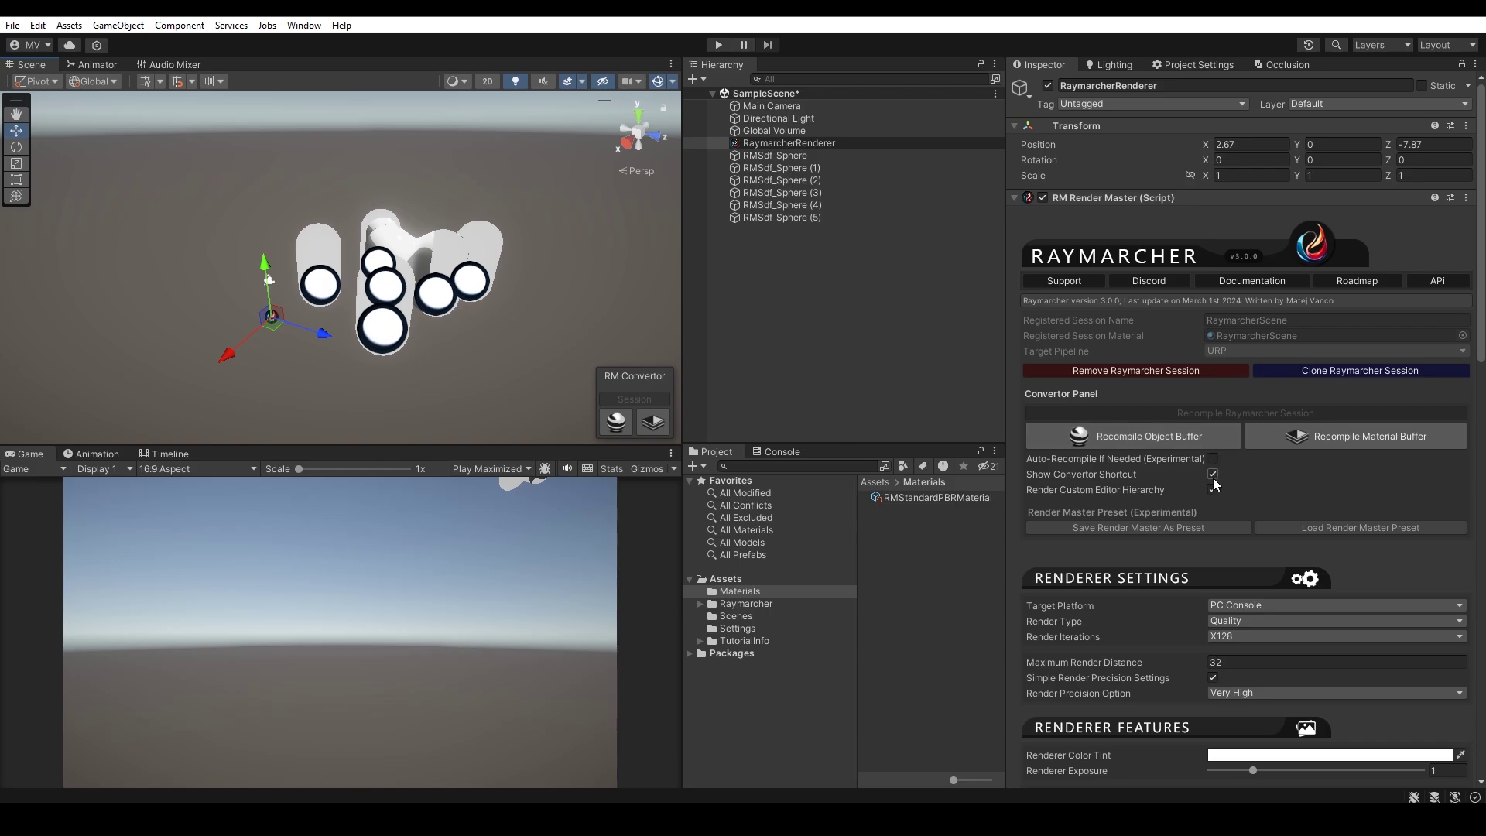
{"action": "left_click", "coordinate": [1213, 475]}
{"action": "left_click", "coordinate": [1212, 490]}
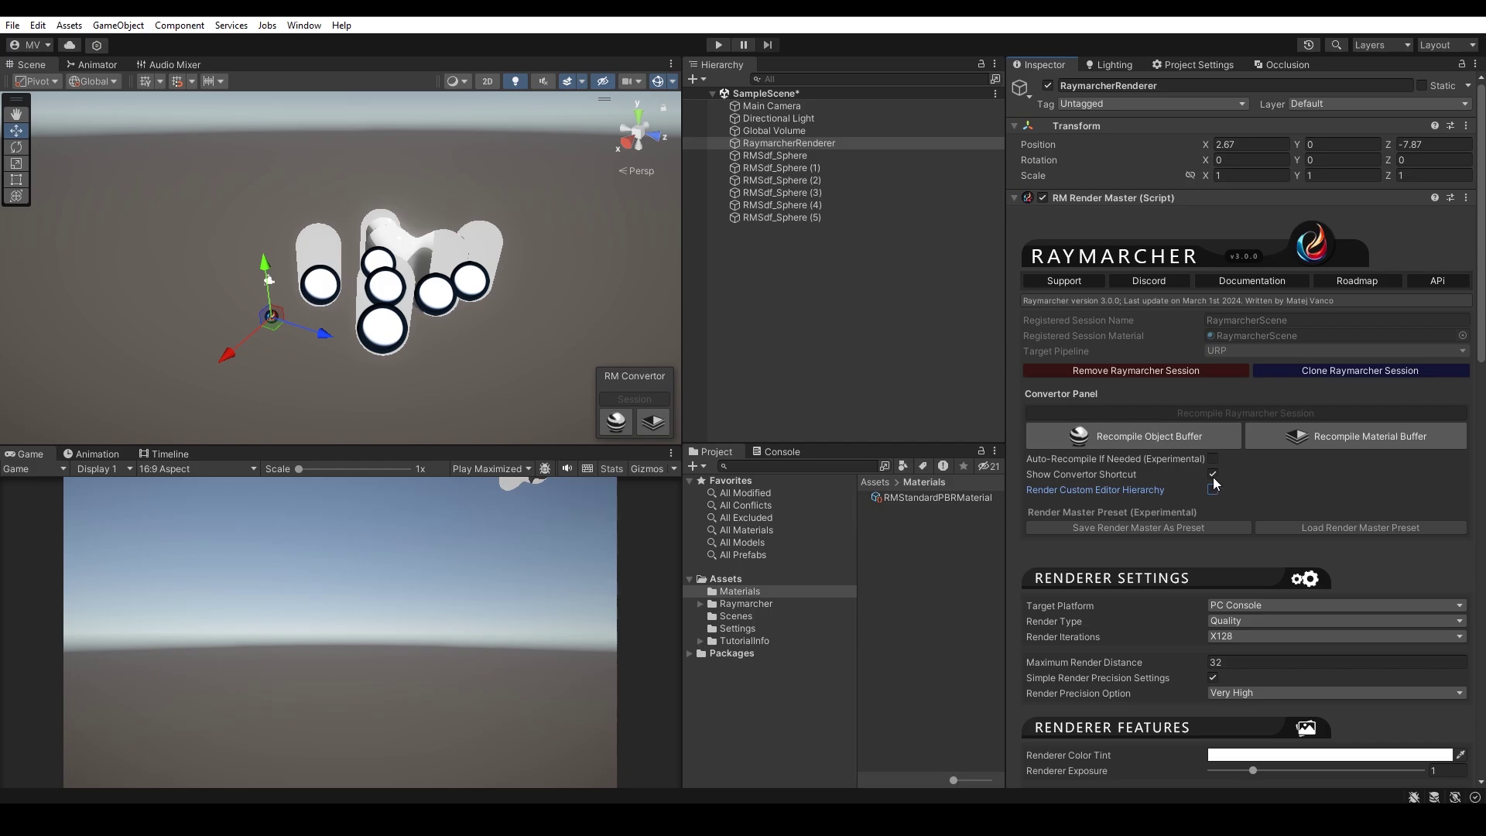
{"action": "left_click", "coordinate": [1088, 435]}
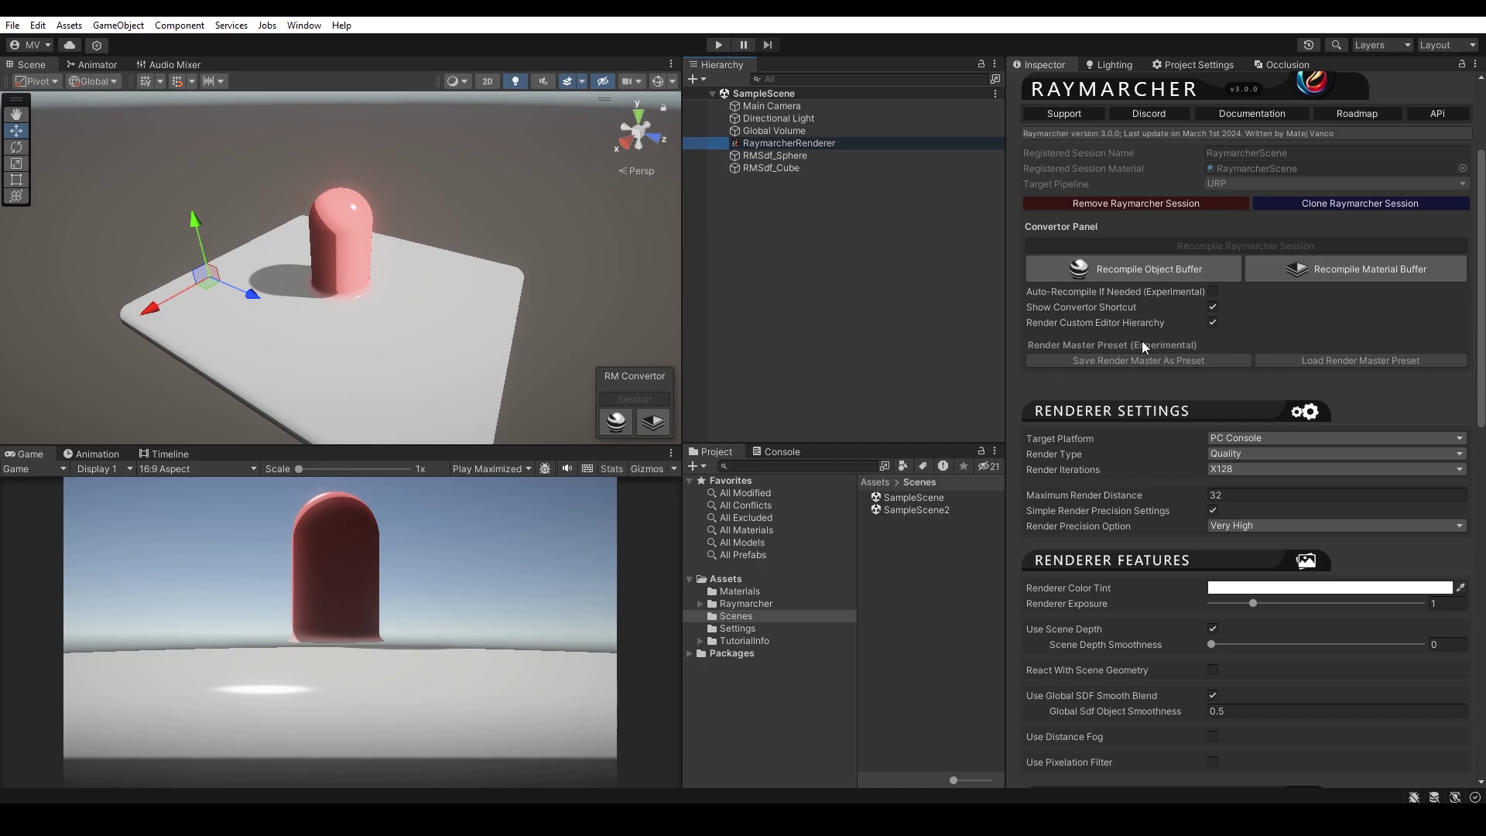
Step: Compare the RaymarcherRenderer's renderer, lighting and material settings in SampleScene with those in SampleScene2
{"action": "scroll", "coordinate": [1170, 409], "scroll_direction": "down", "scroll_amount": 3}
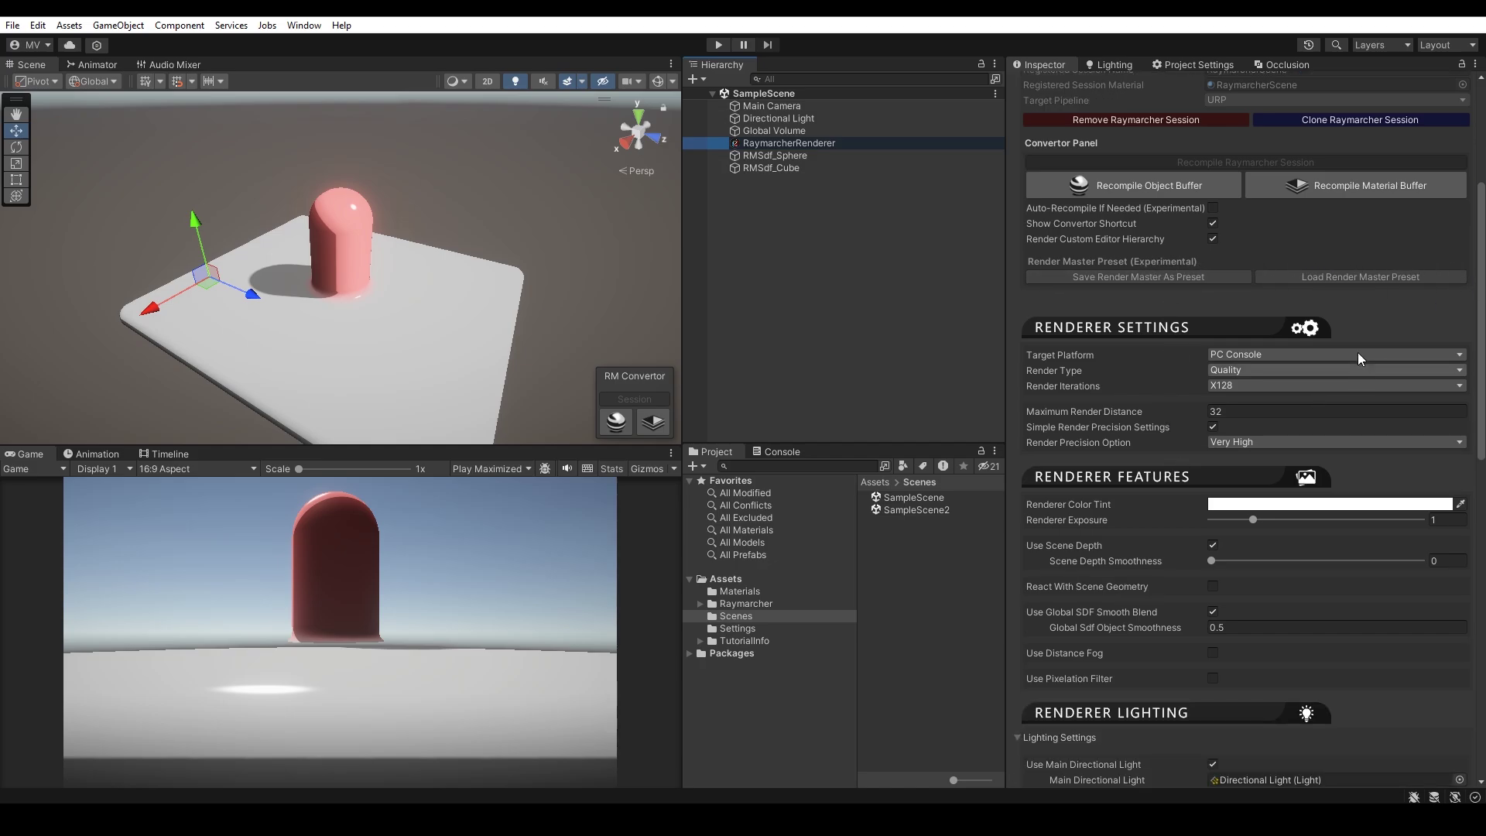
{"action": "scroll", "coordinate": [1131, 425], "scroll_direction": "down", "scroll_amount": 13}
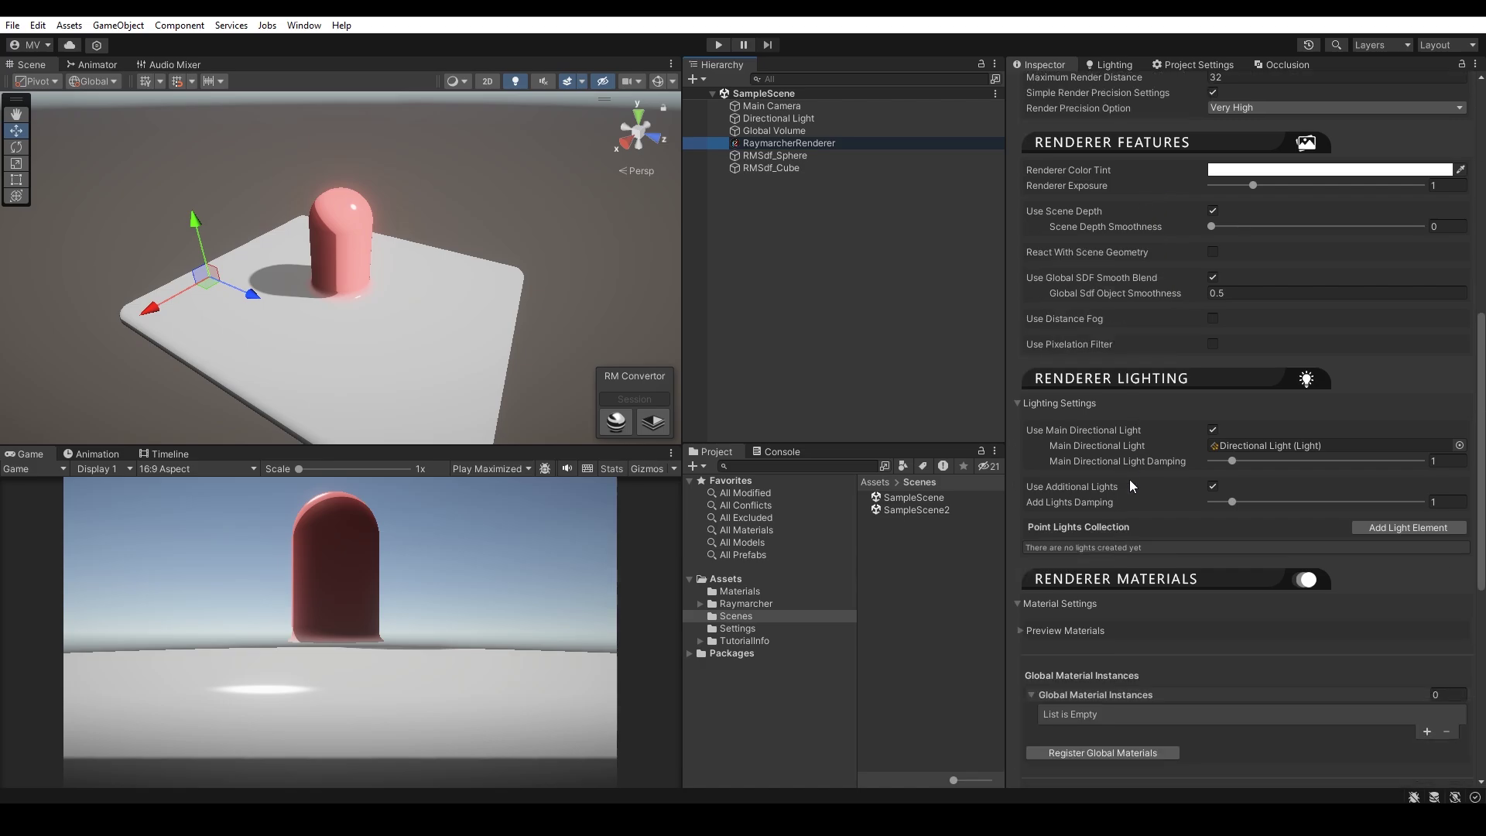
{"action": "scroll", "coordinate": [1122, 508], "scroll_direction": "down", "scroll_amount": 15}
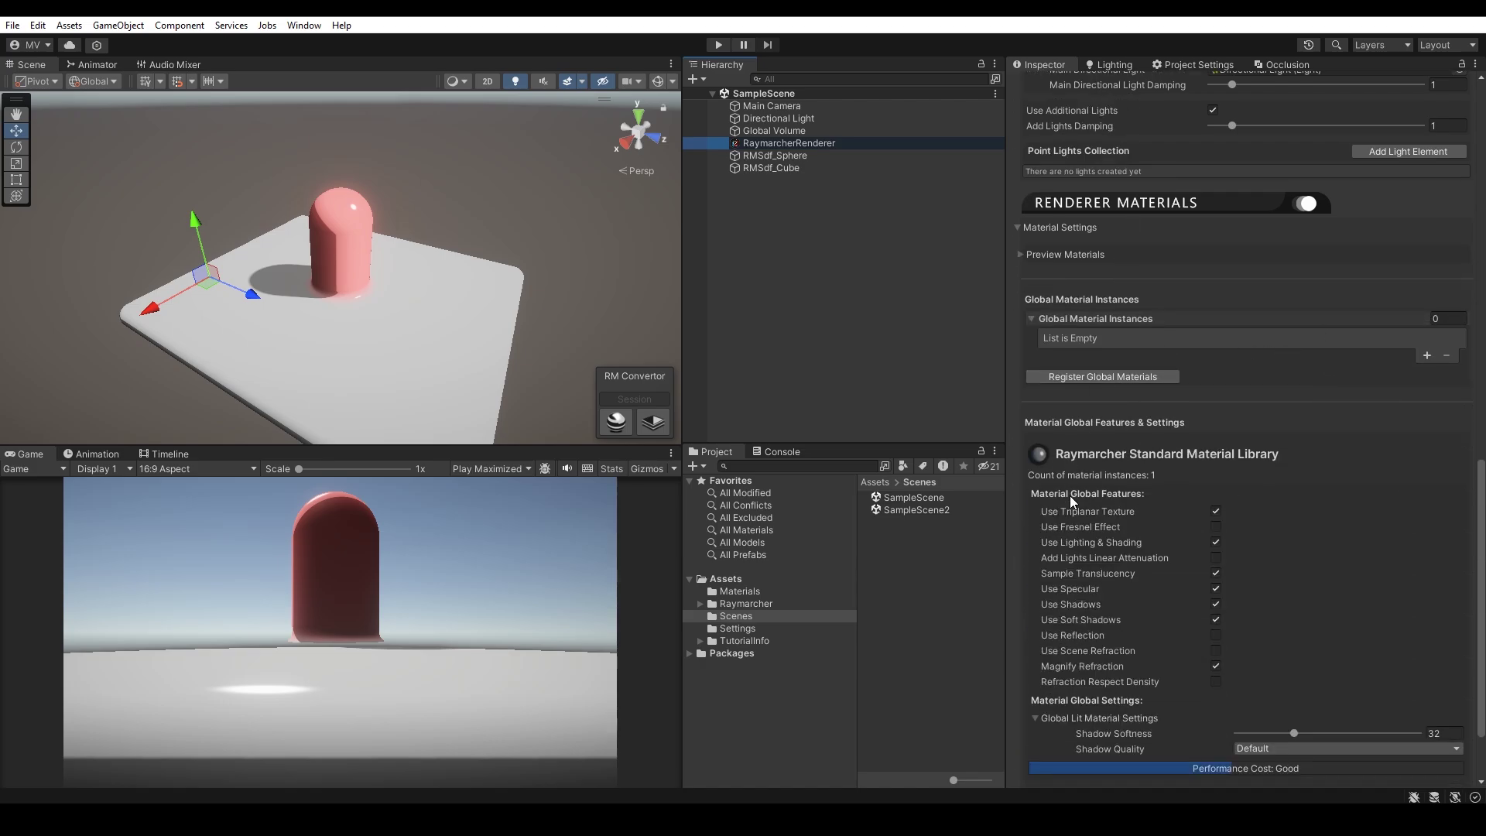
{"action": "scroll", "coordinate": [1194, 412], "scroll_direction": "up", "scroll_amount": 15}
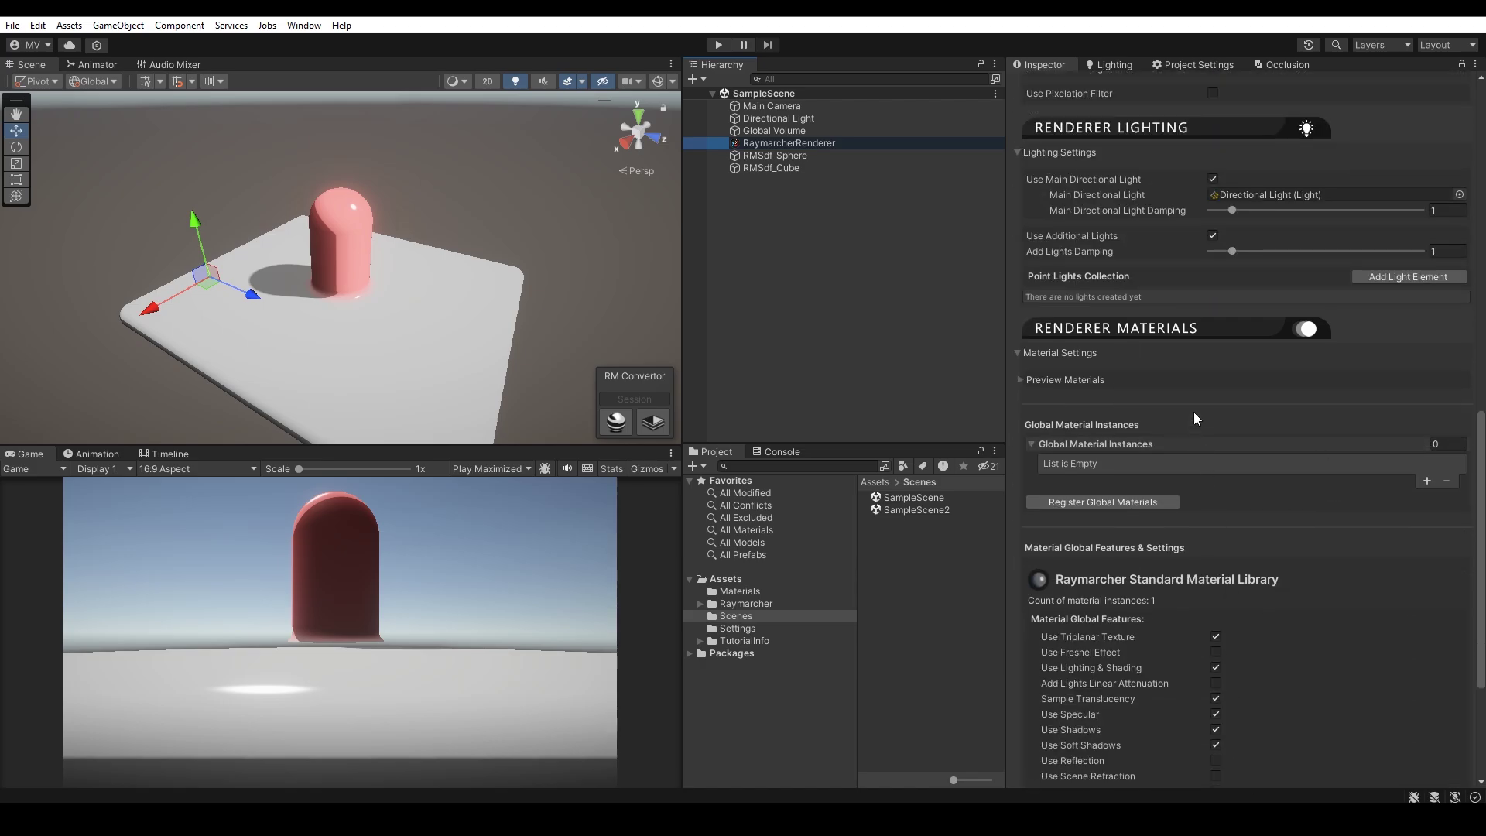
{"action": "scroll", "coordinate": [1187, 377], "scroll_direction": "up", "scroll_amount": 18}
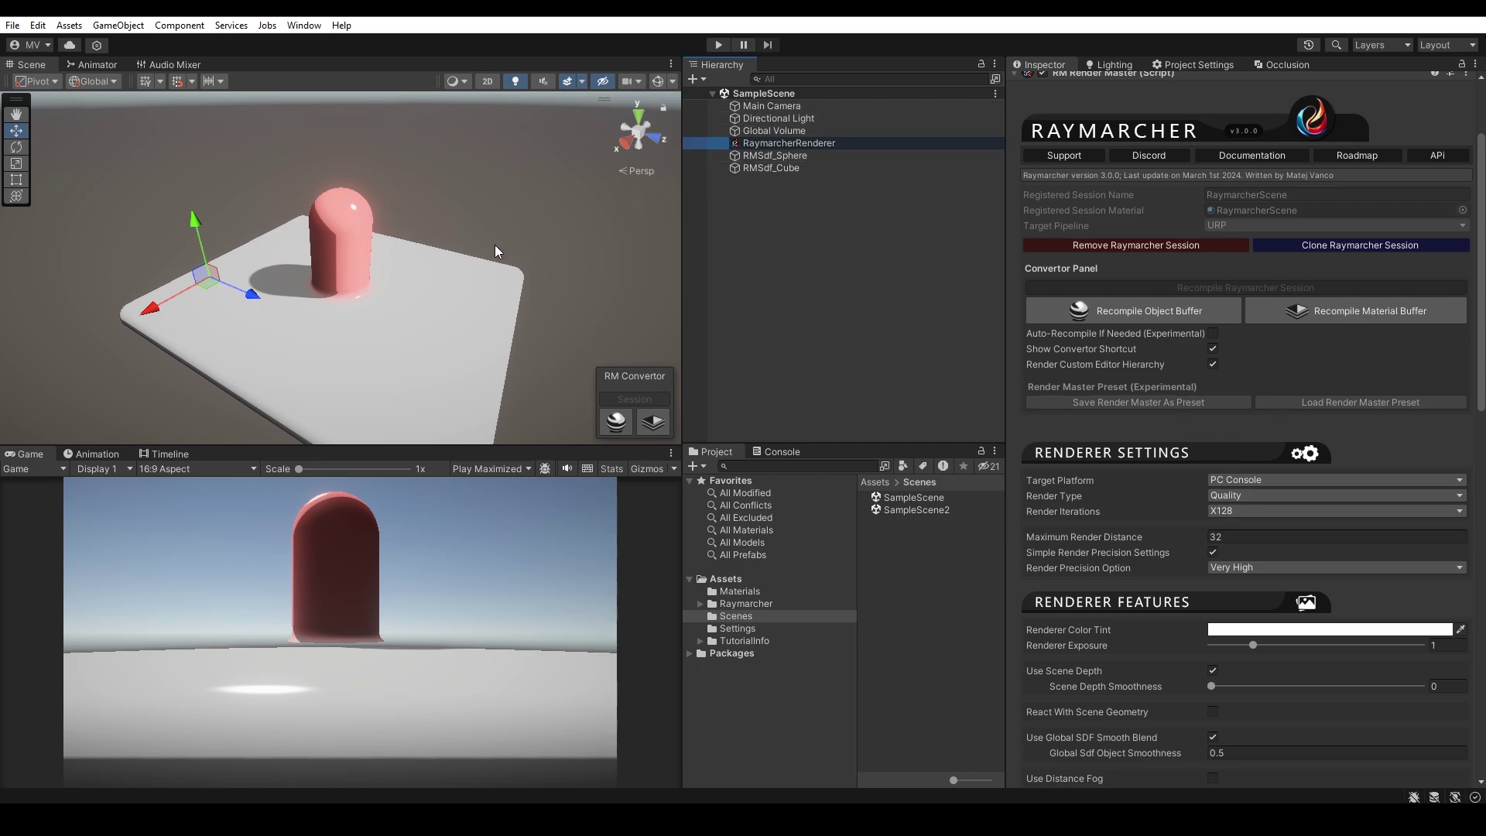
{"action": "double_click", "coordinate": [910, 509]}
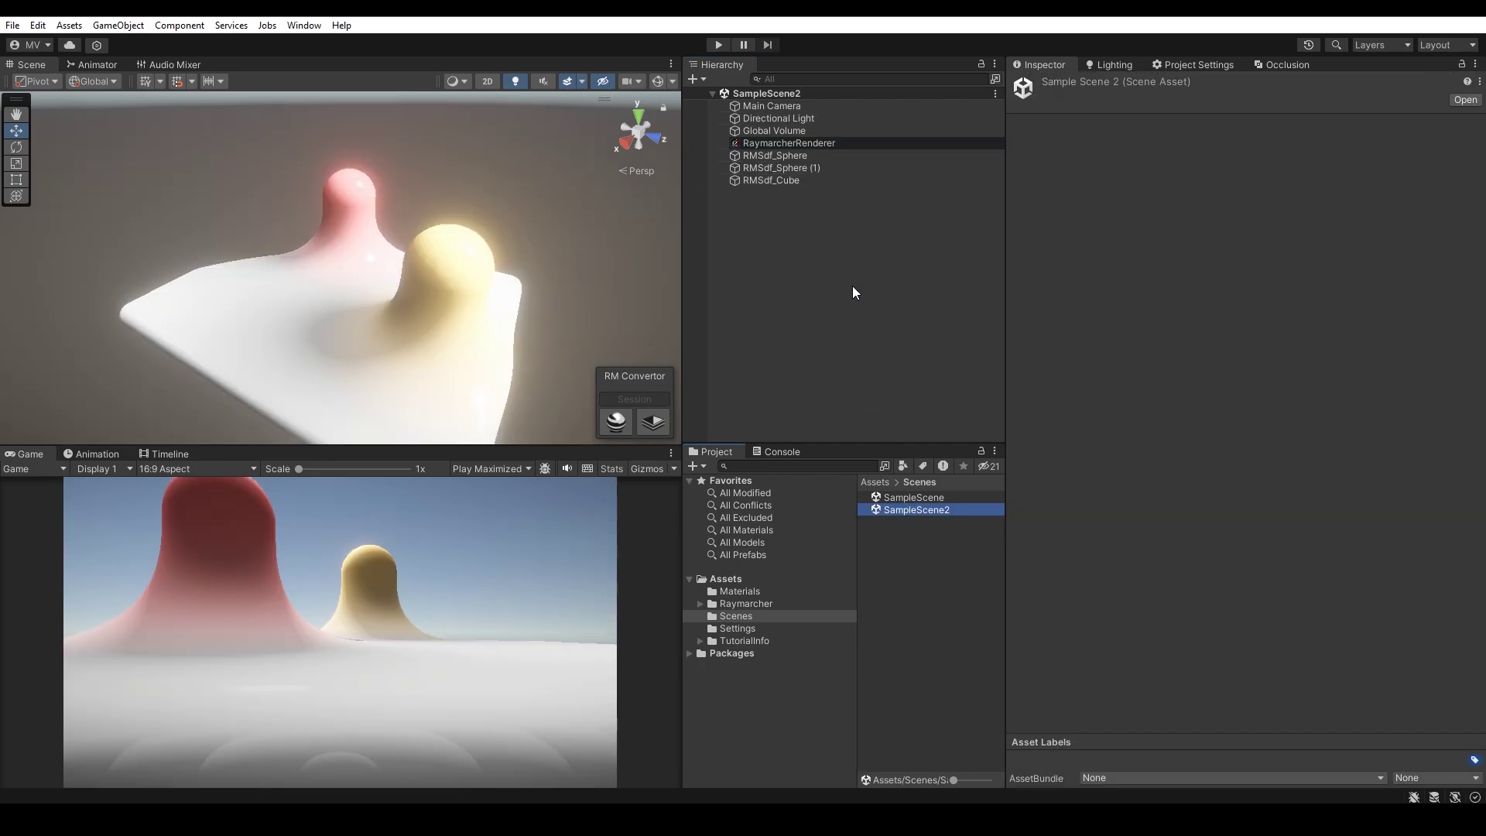
{"action": "left_click", "coordinate": [843, 143]}
{"action": "scroll", "coordinate": [1181, 595], "scroll_direction": "down", "scroll_amount": 5}
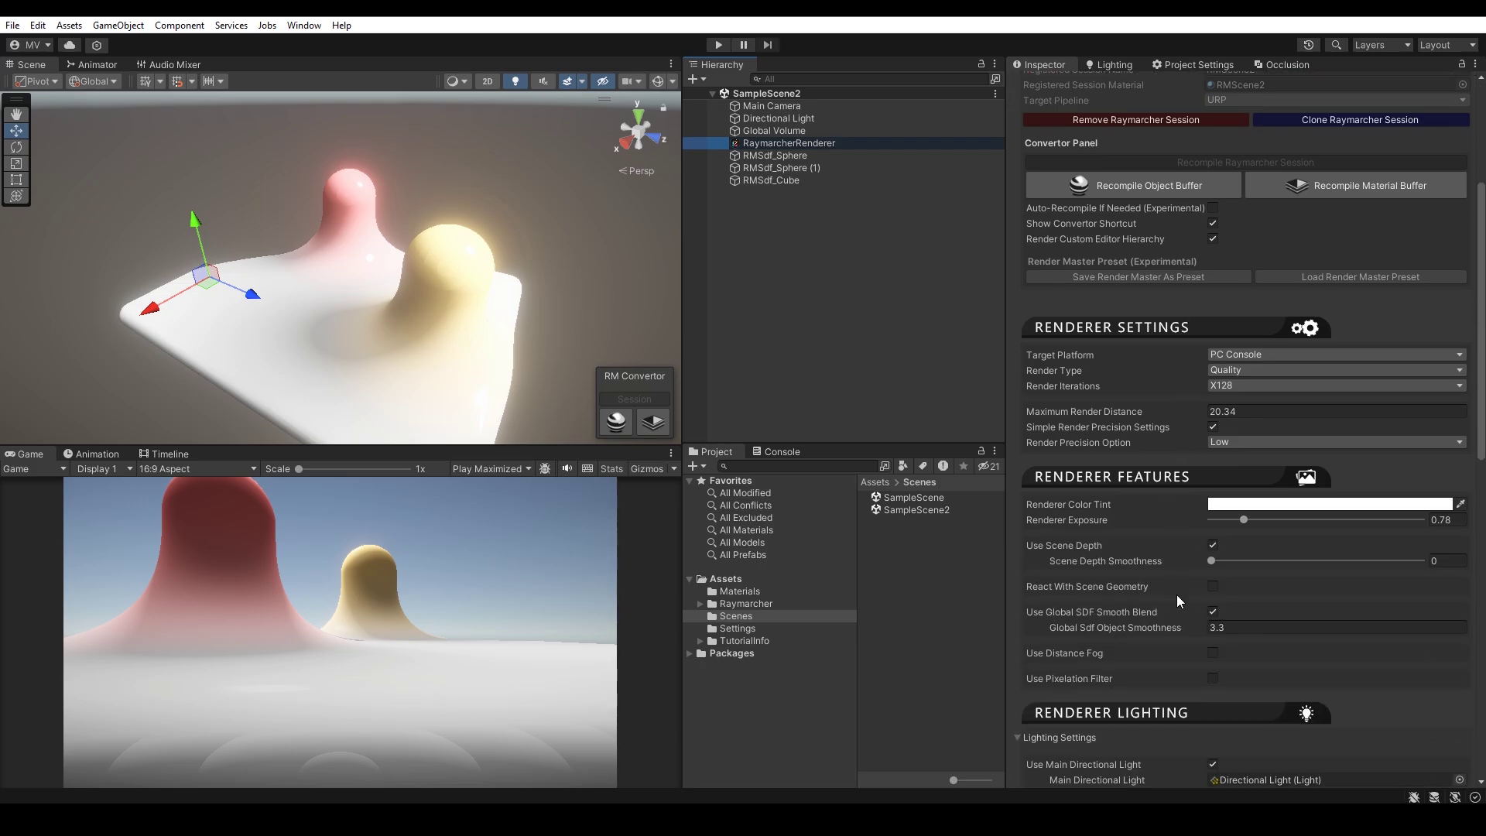
{"action": "scroll", "coordinate": [1177, 600], "scroll_direction": "down", "scroll_amount": 5}
{"action": "scroll", "coordinate": [1150, 569], "scroll_direction": "up", "scroll_amount": 10}
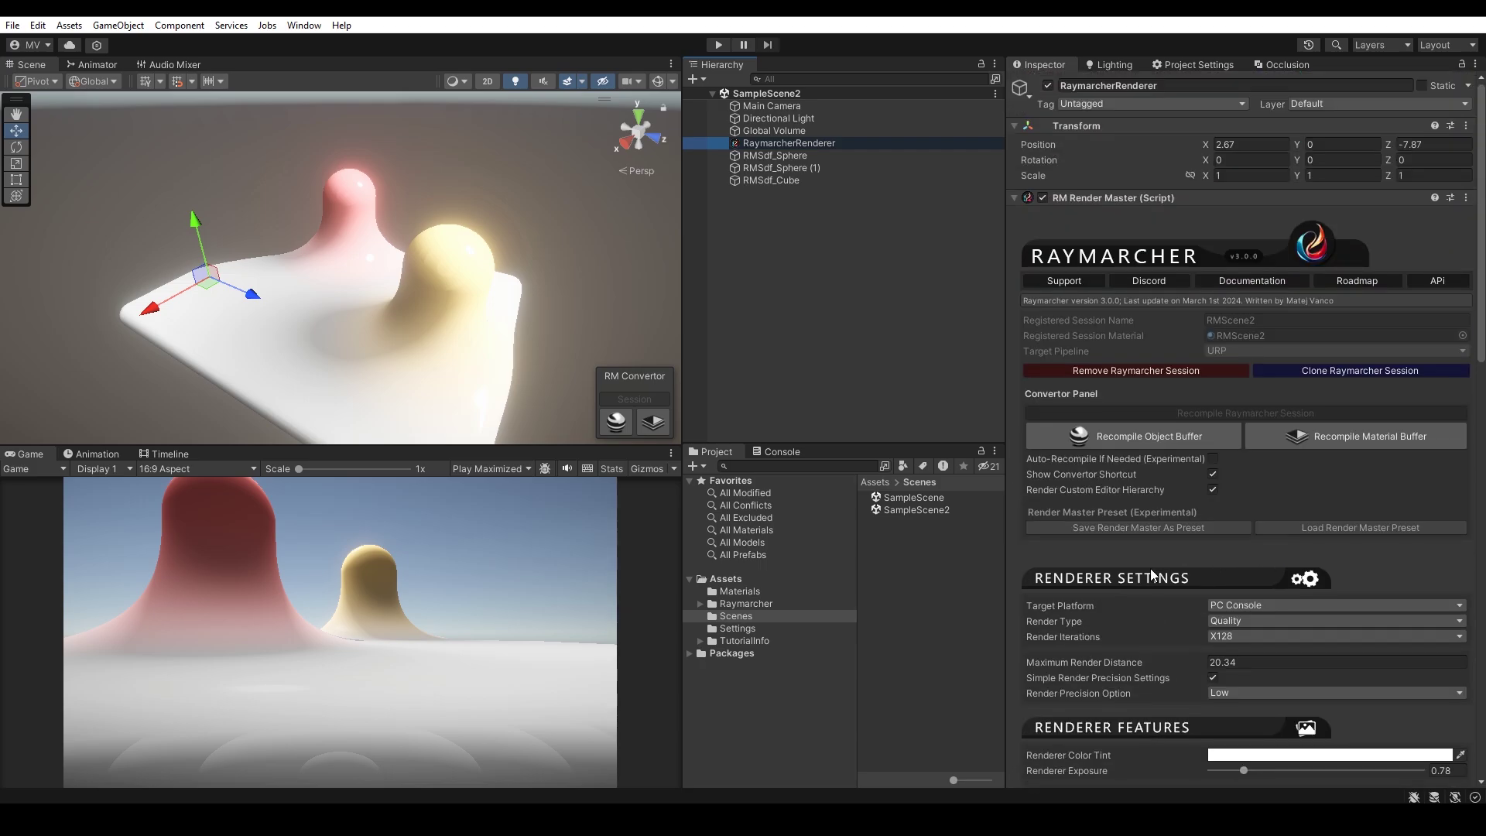
Step: Reopen SampleScene and save its RaymarcherRenderer's Render Master settings as a preset
{"action": "double_click", "coordinate": [922, 498]}
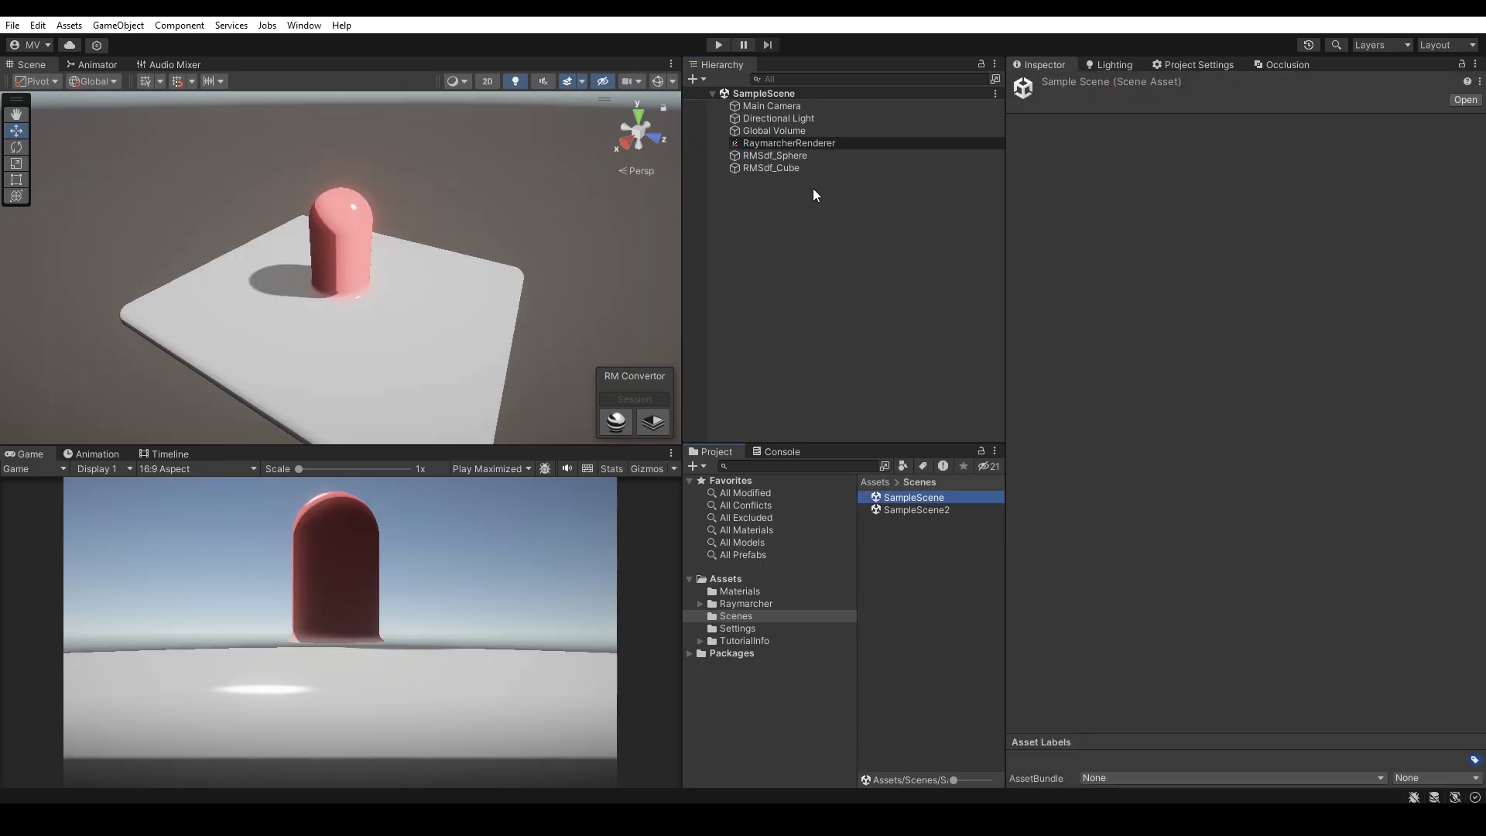
{"action": "left_click", "coordinate": [825, 144]}
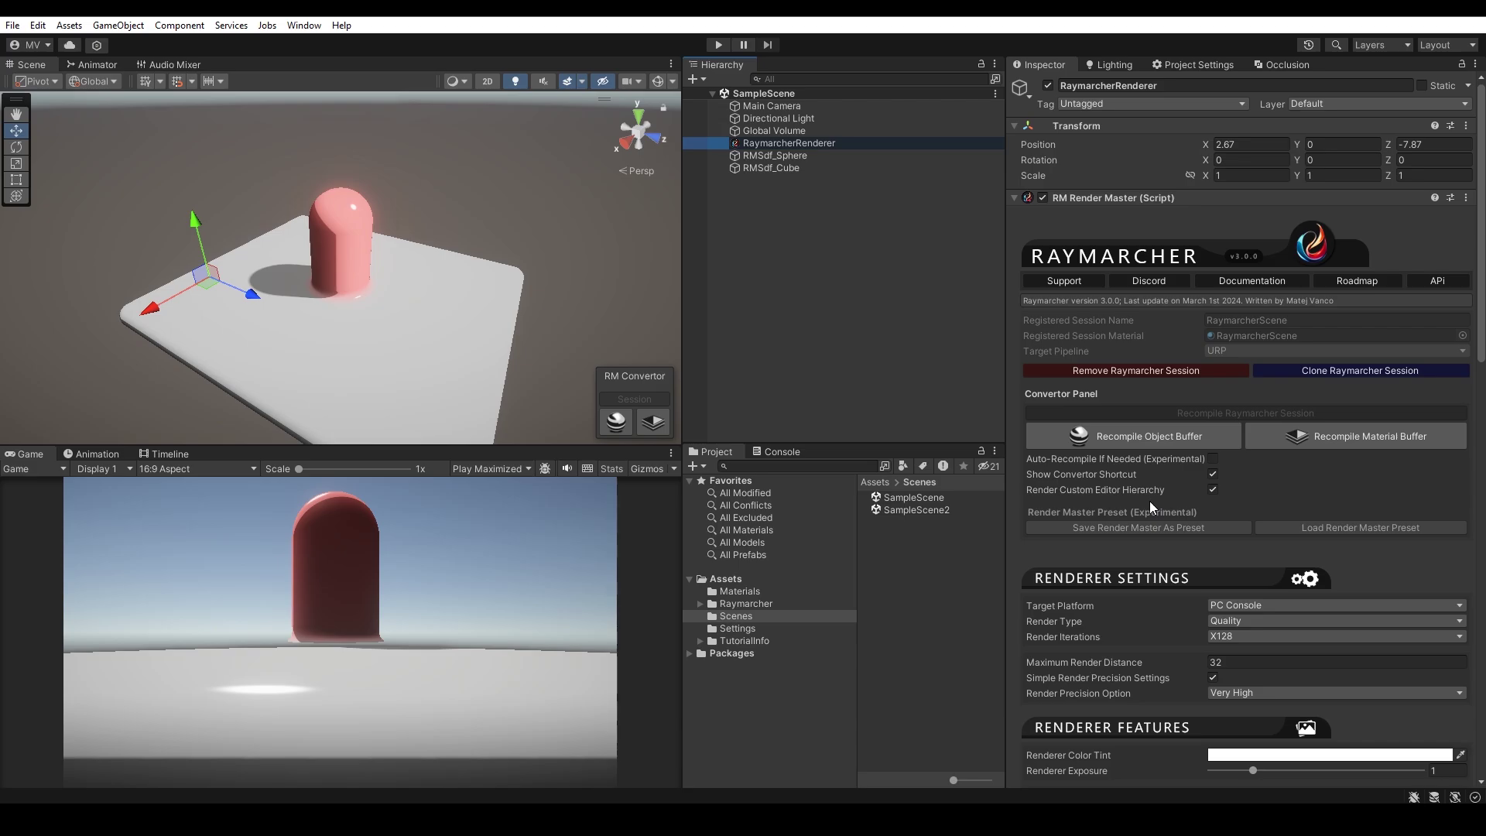
{"action": "scroll", "coordinate": [1149, 500], "scroll_direction": "down", "scroll_amount": 3}
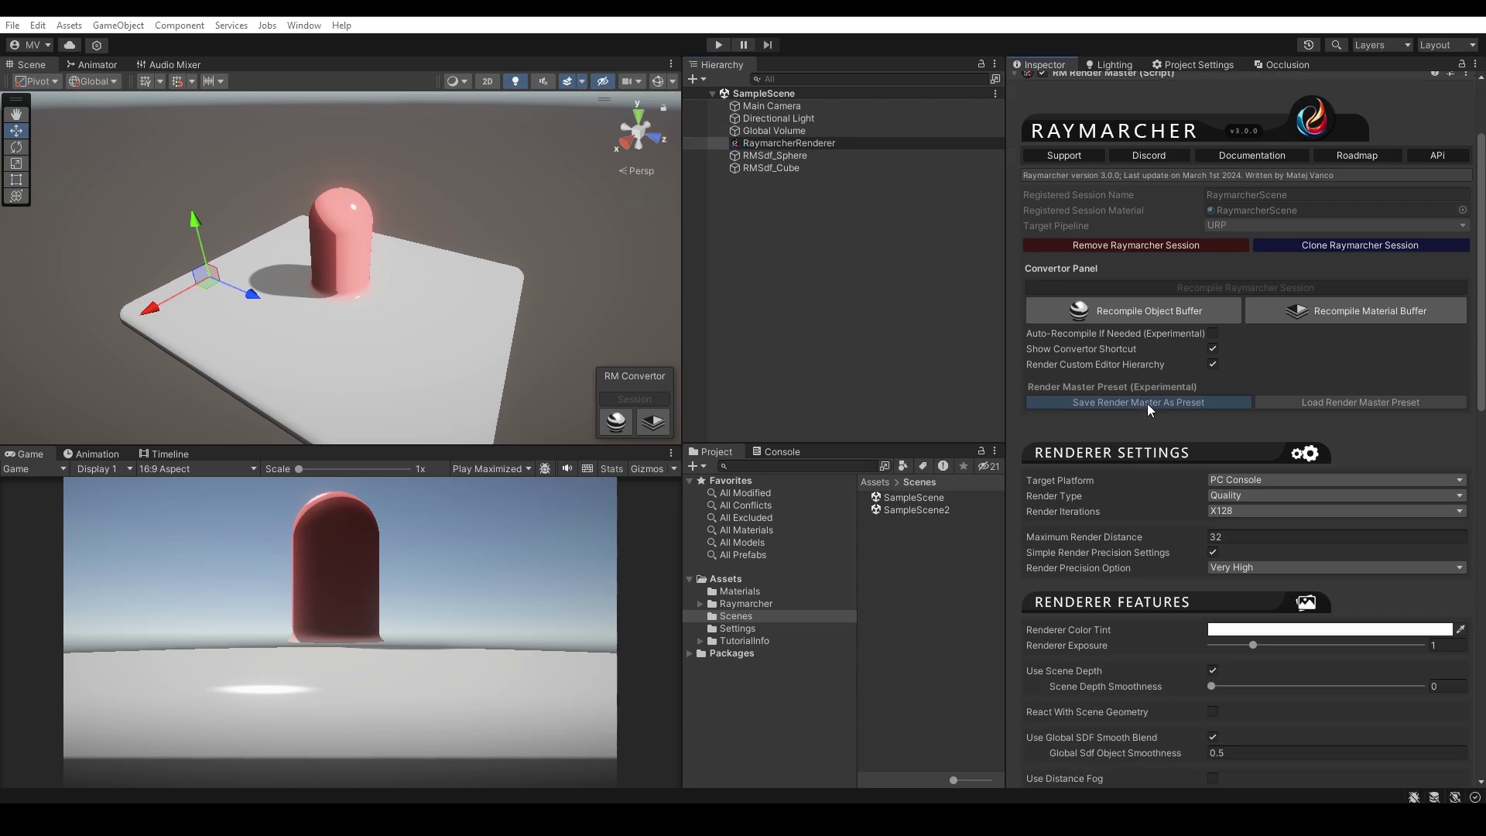
{"action": "left_click", "coordinate": [1147, 402]}
{"action": "left_click", "coordinate": [633, 426]}
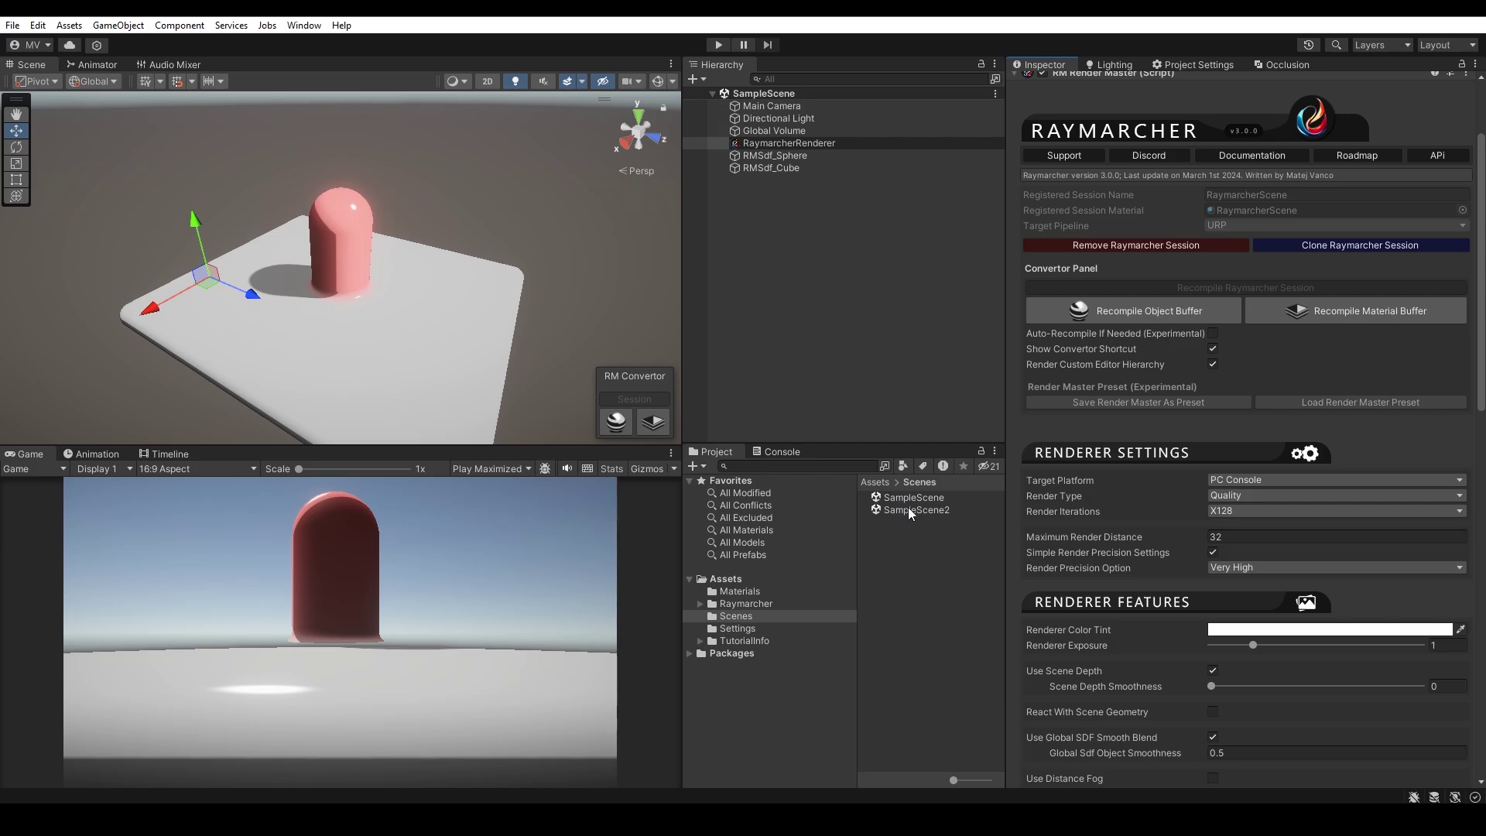
Step: Load the RMPreset render master preset into SampleScene2's RaymarcherRenderer and recompile the Raymarcher session
{"action": "double_click", "coordinate": [908, 508]}
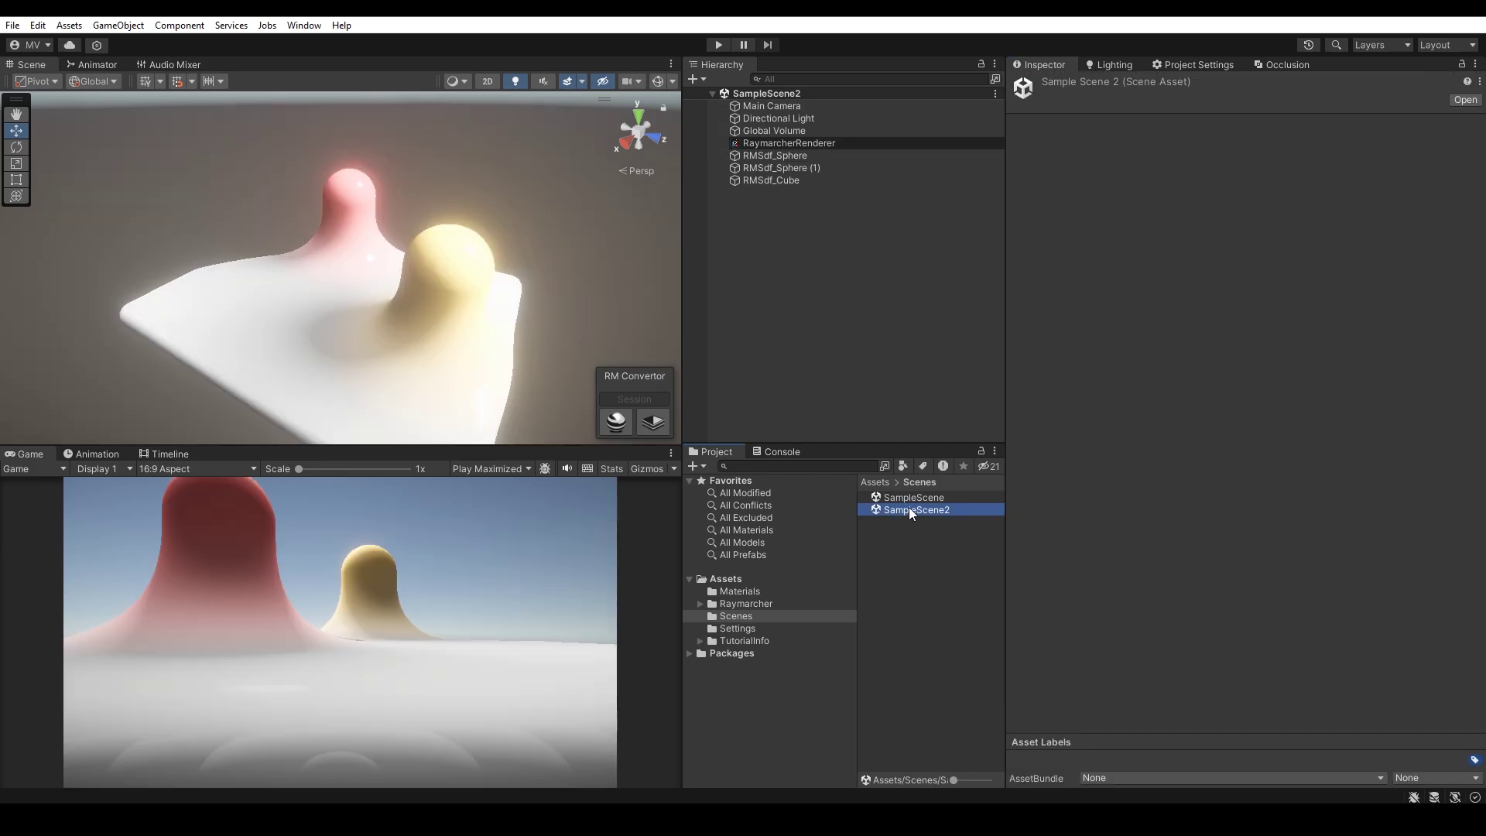
{"action": "left_click", "coordinate": [846, 144]}
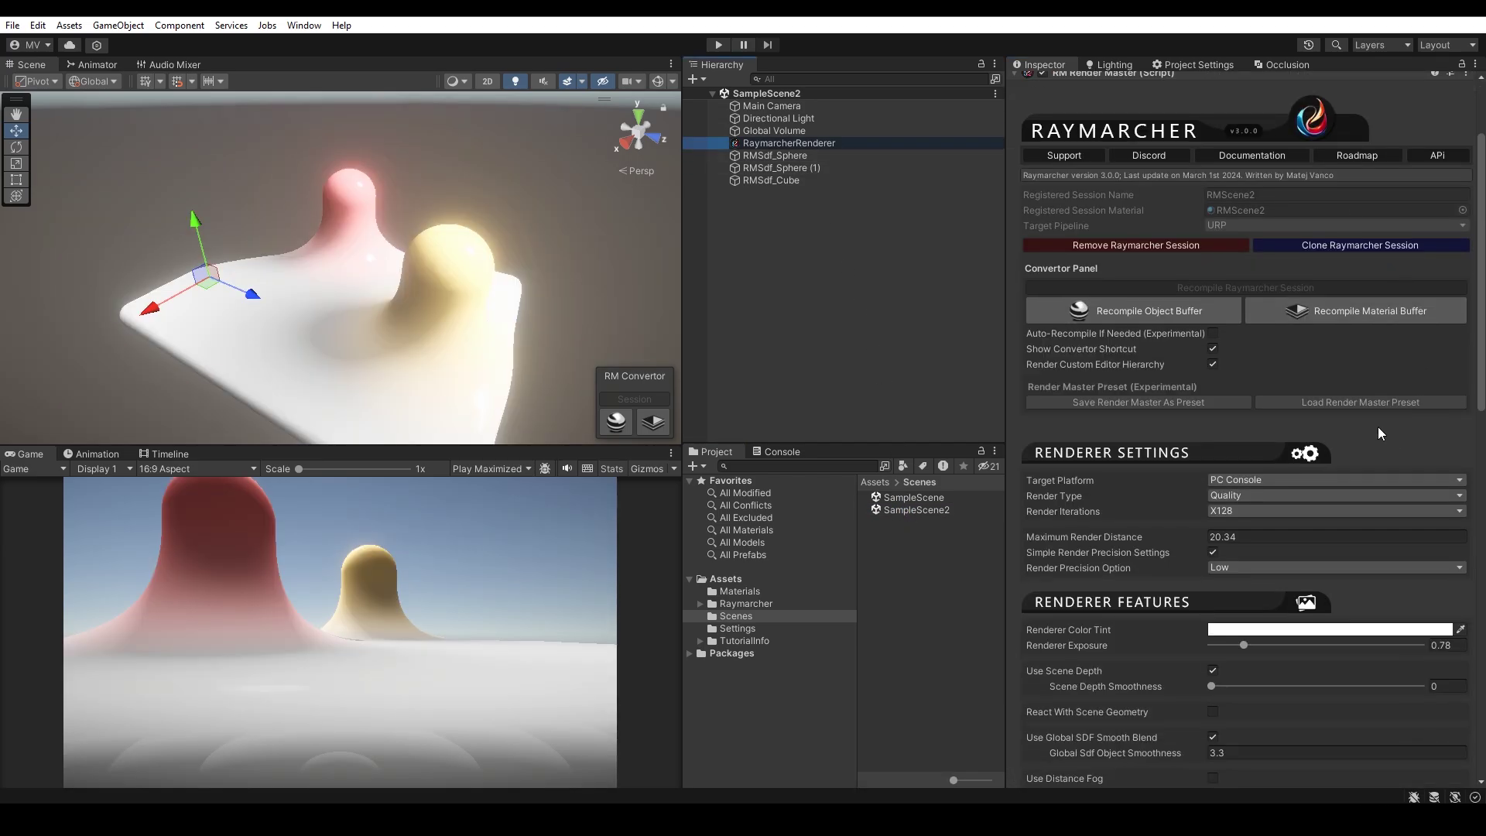
{"action": "left_click", "coordinate": [1366, 404]}
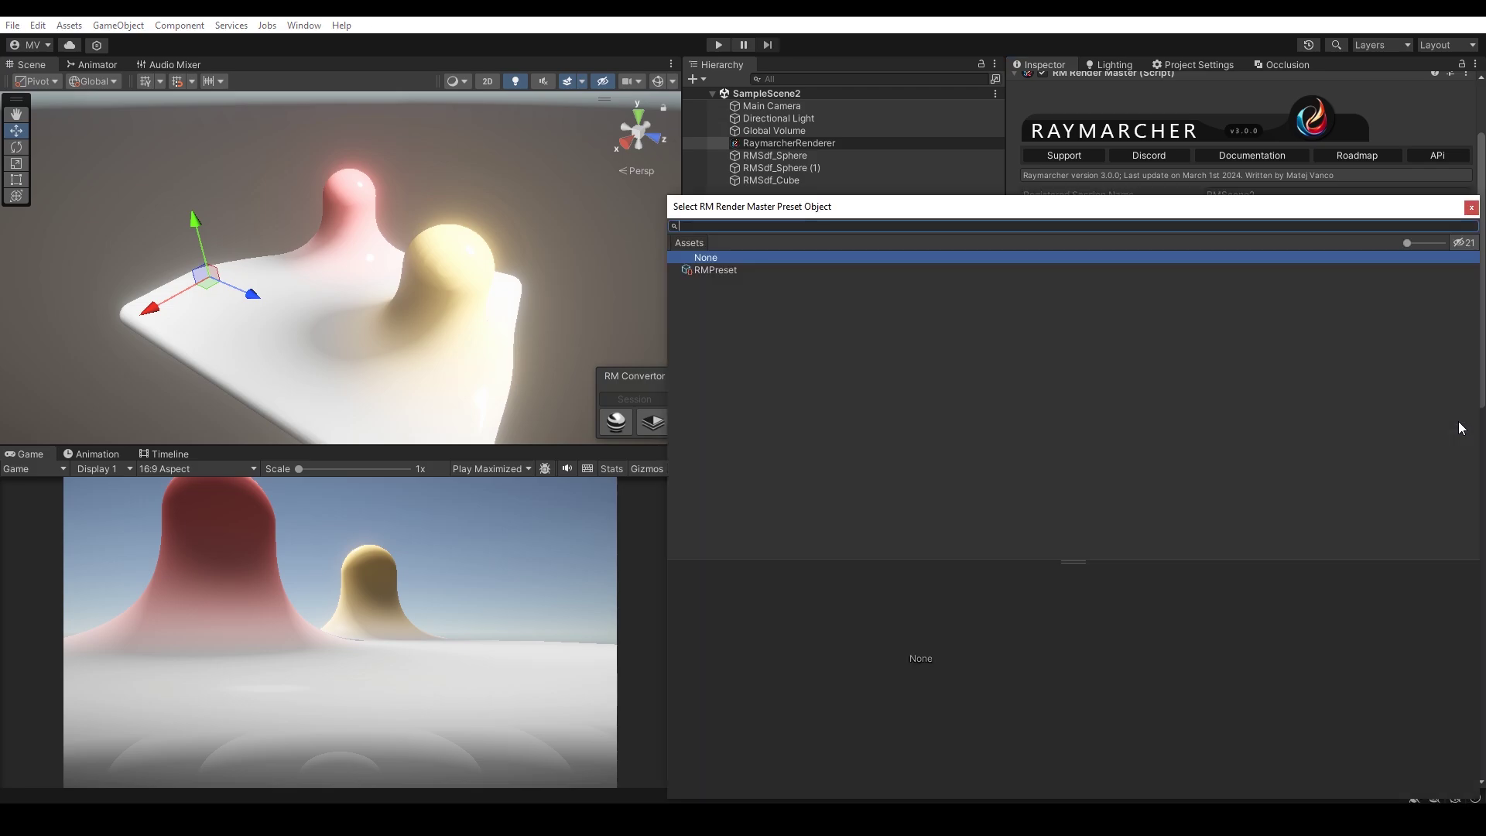
{"action": "double_click", "coordinate": [716, 270]}
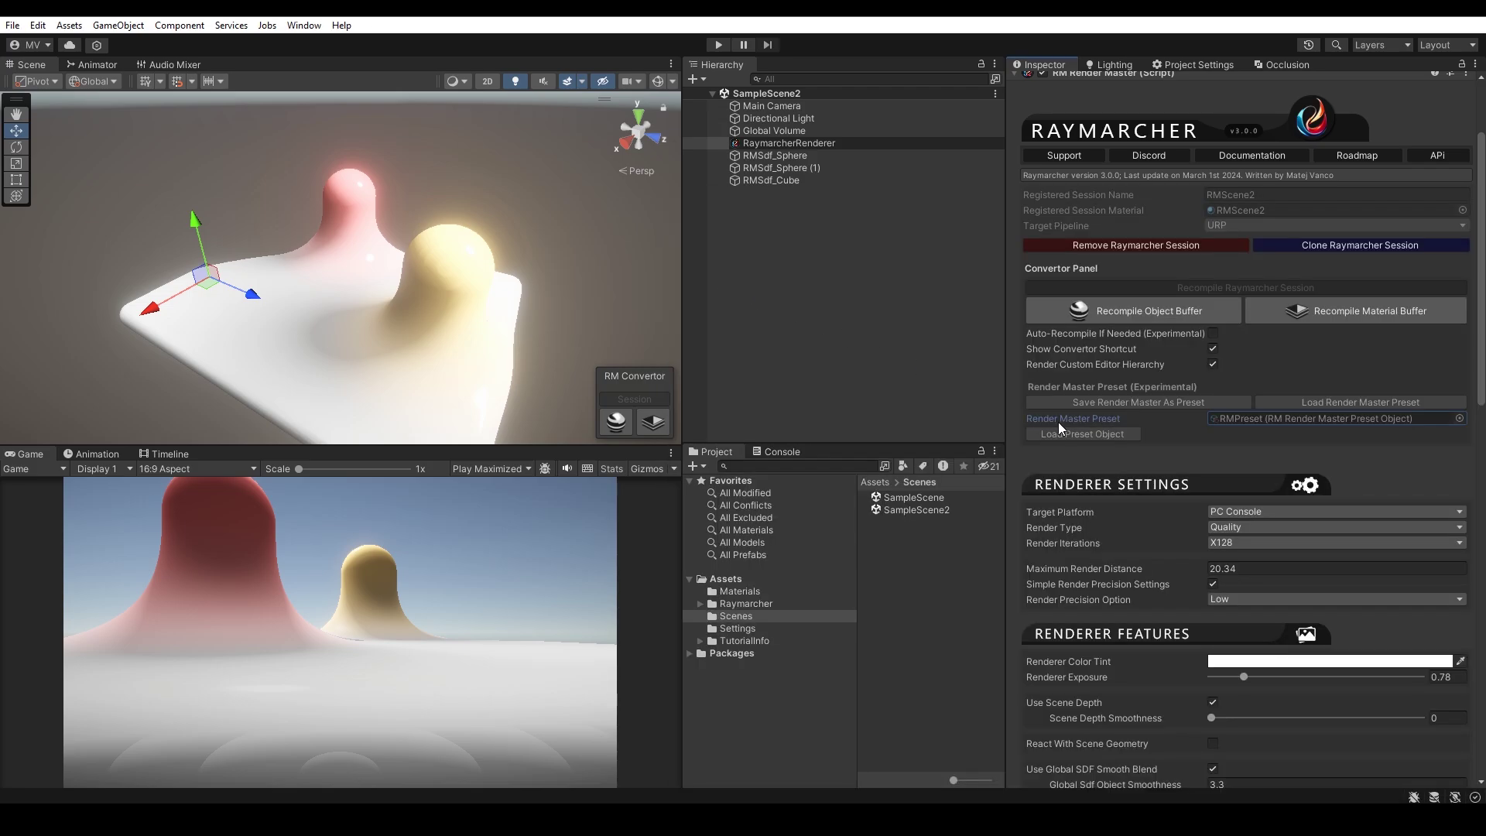
{"action": "left_click", "coordinate": [1075, 434]}
{"action": "left_click", "coordinate": [799, 435]}
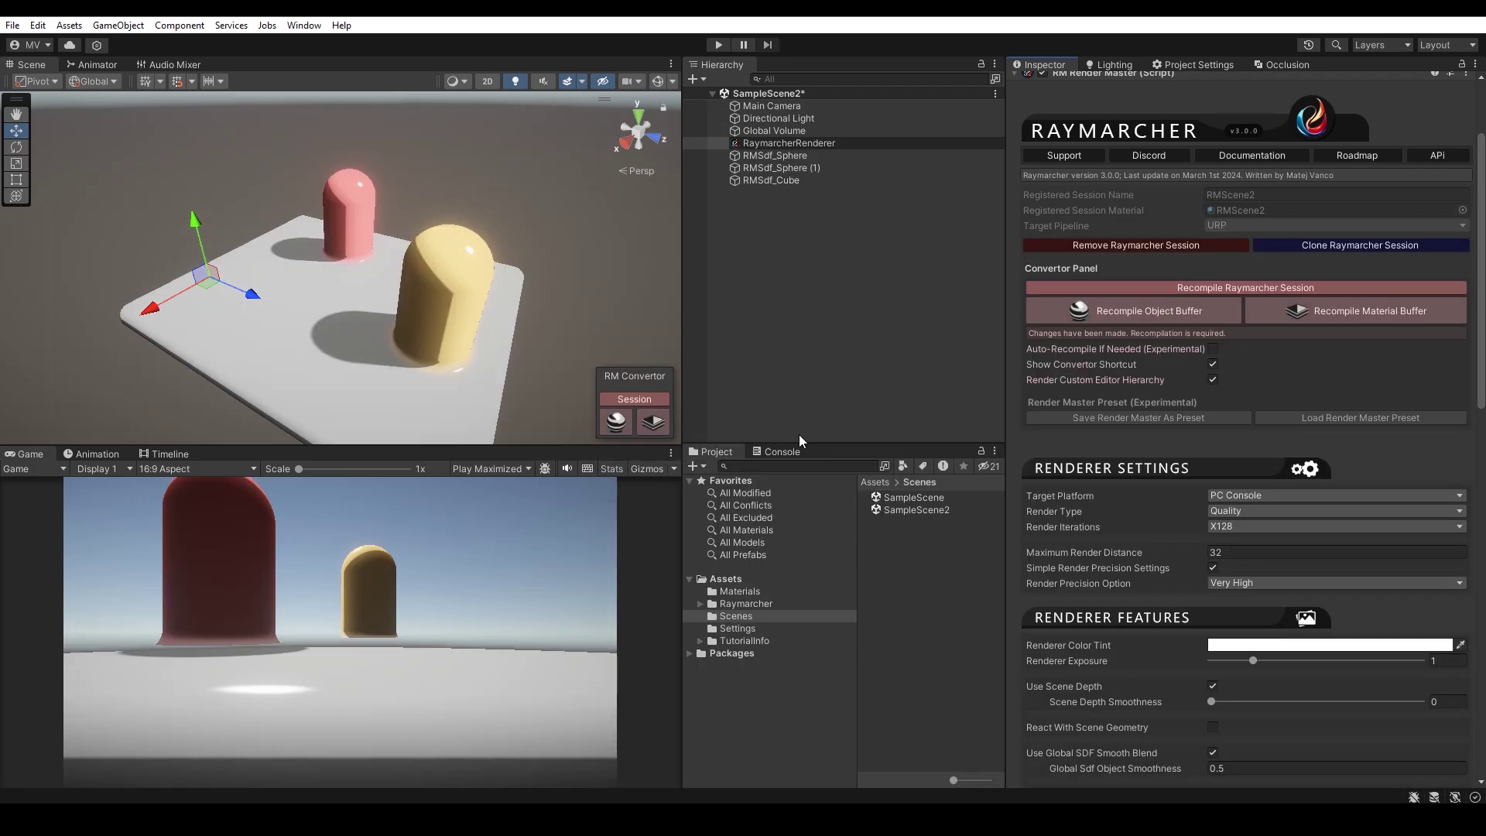
{"action": "left_click", "coordinate": [641, 399]}
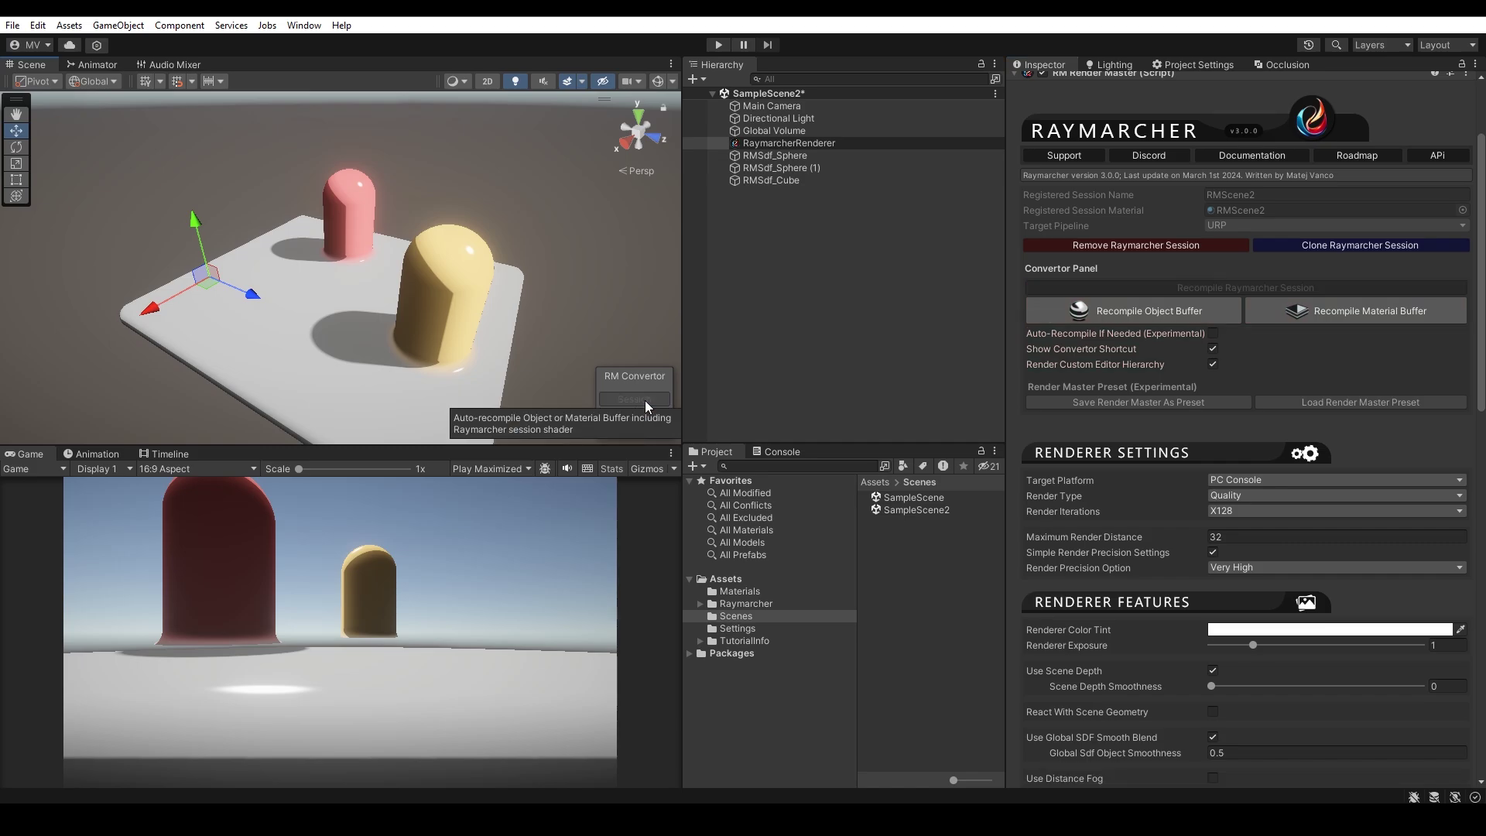
{"action": "left_click_drag", "start_coordinate": [516, 249], "coordinate": [570, 265], "text": "alt"}
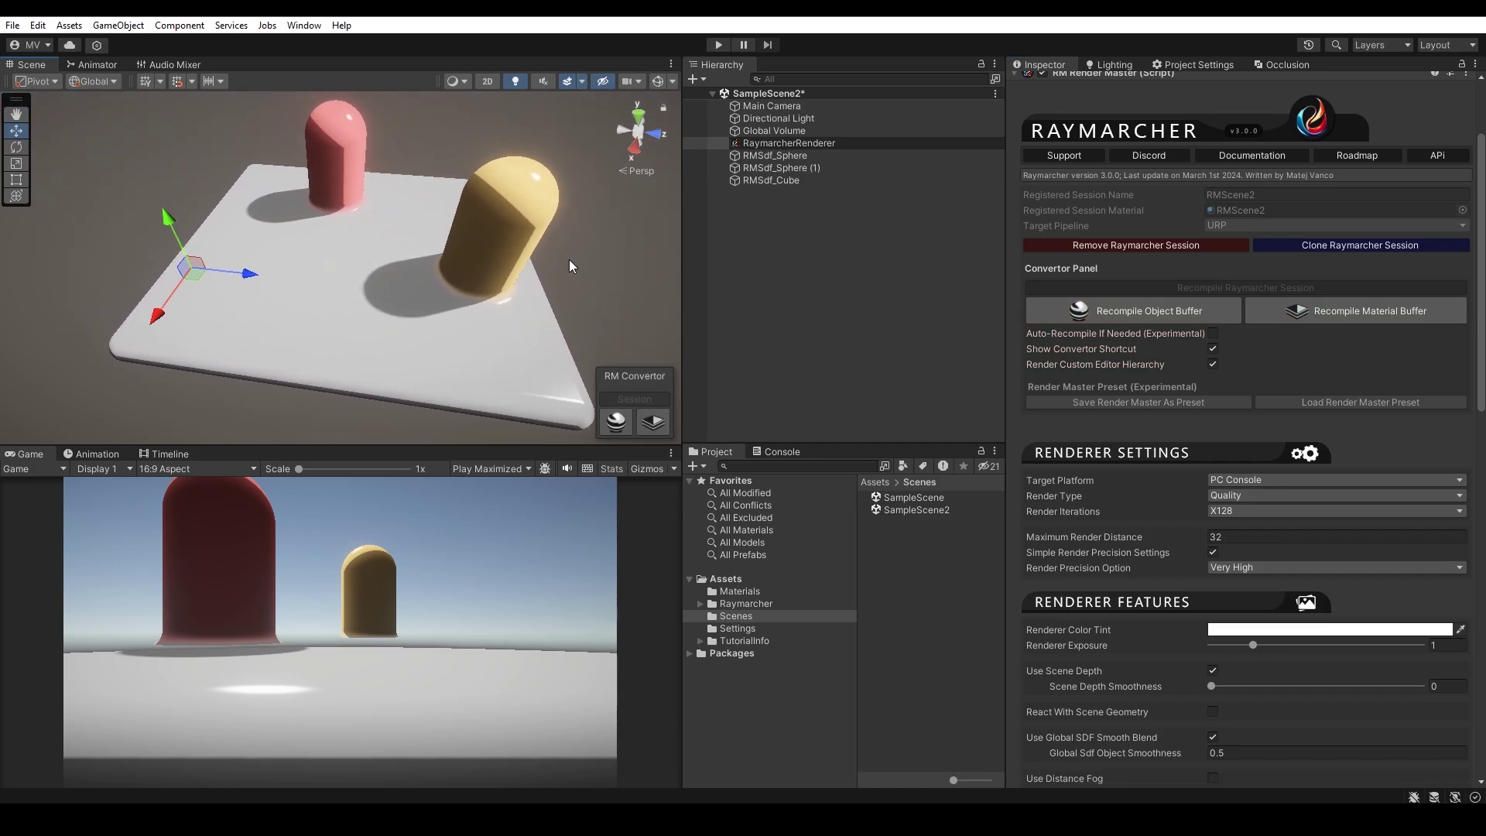
Step: Reopen SampleScene and set the RaymarcherRenderer's Render Iterations to X512
{"action": "double_click", "coordinate": [920, 497]}
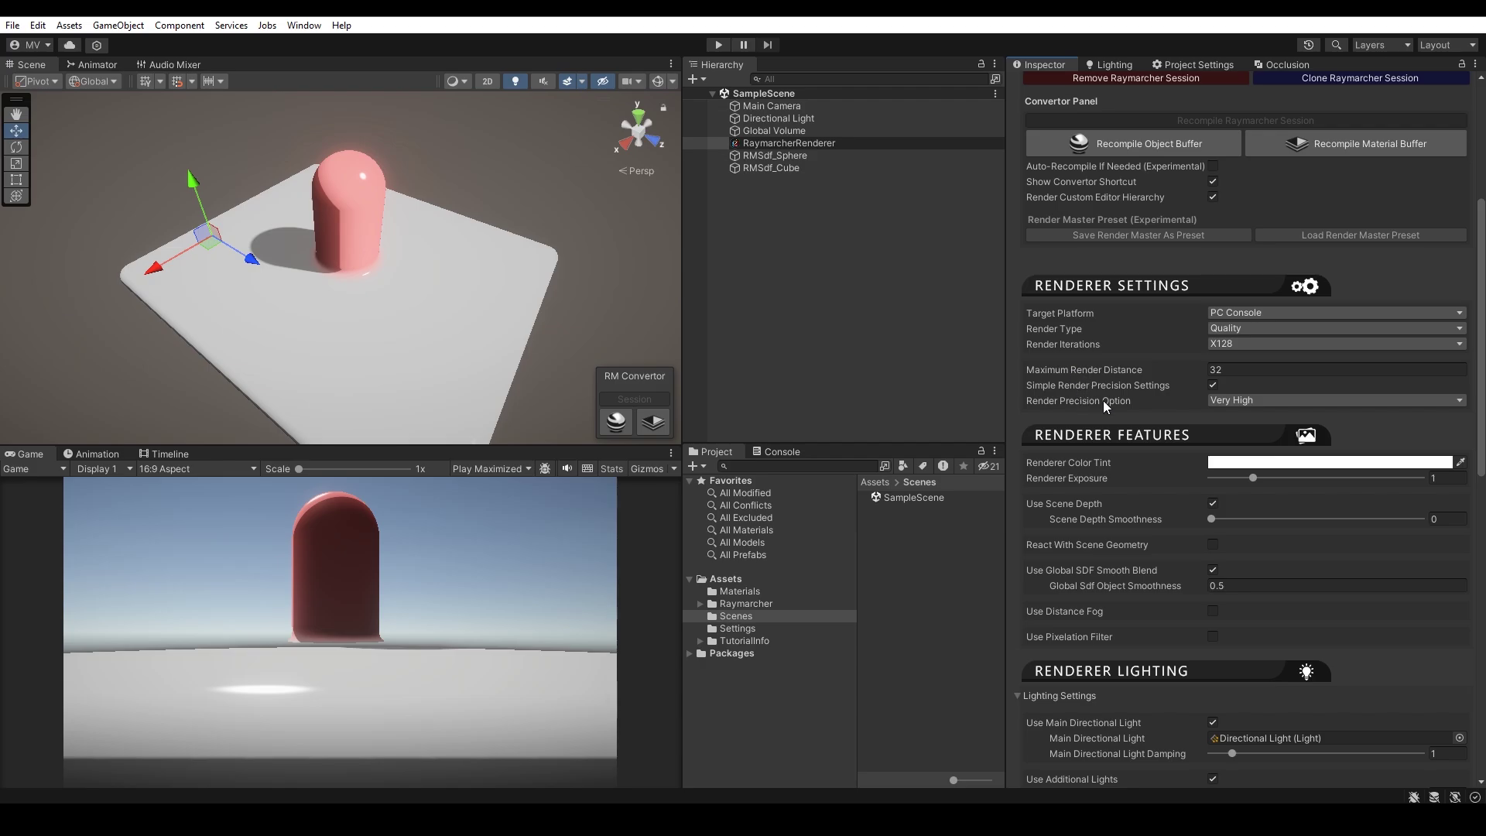
{"action": "left_click", "coordinate": [1215, 344]}
{"action": "left_click", "coordinate": [1259, 443]}
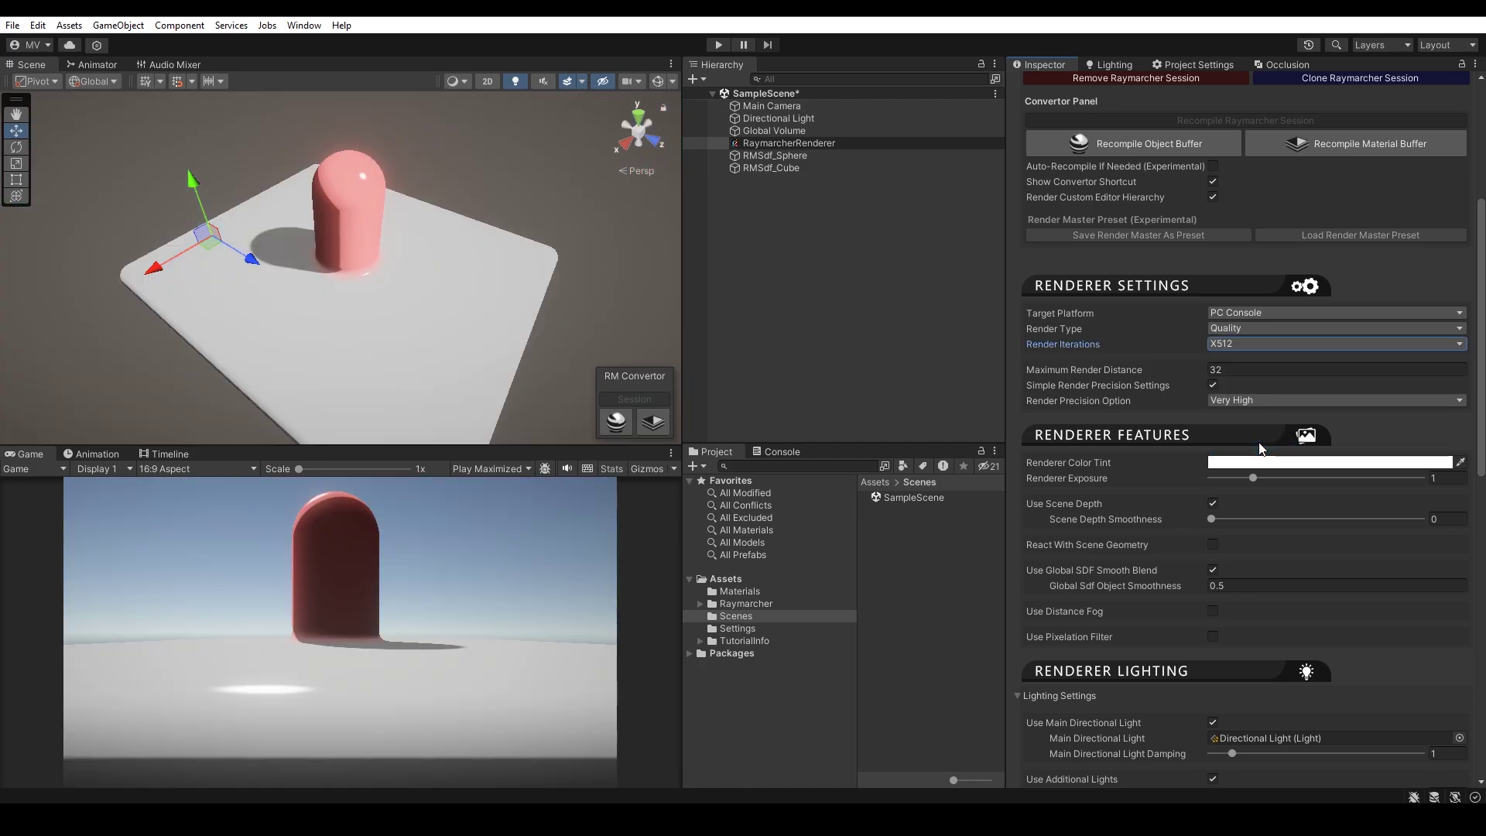
Step: Lower the RaymarcherRenderer's Render Iterations to X32
{"action": "mouse_move", "coordinate": [468, 265]}
{"action": "middle_mouse_down"}
{"action": "mouse_move", "coordinate": [483, 214]}
{"action": "mouse_move", "coordinate": [482, 247]}
{"action": "middle_mouse_up"}
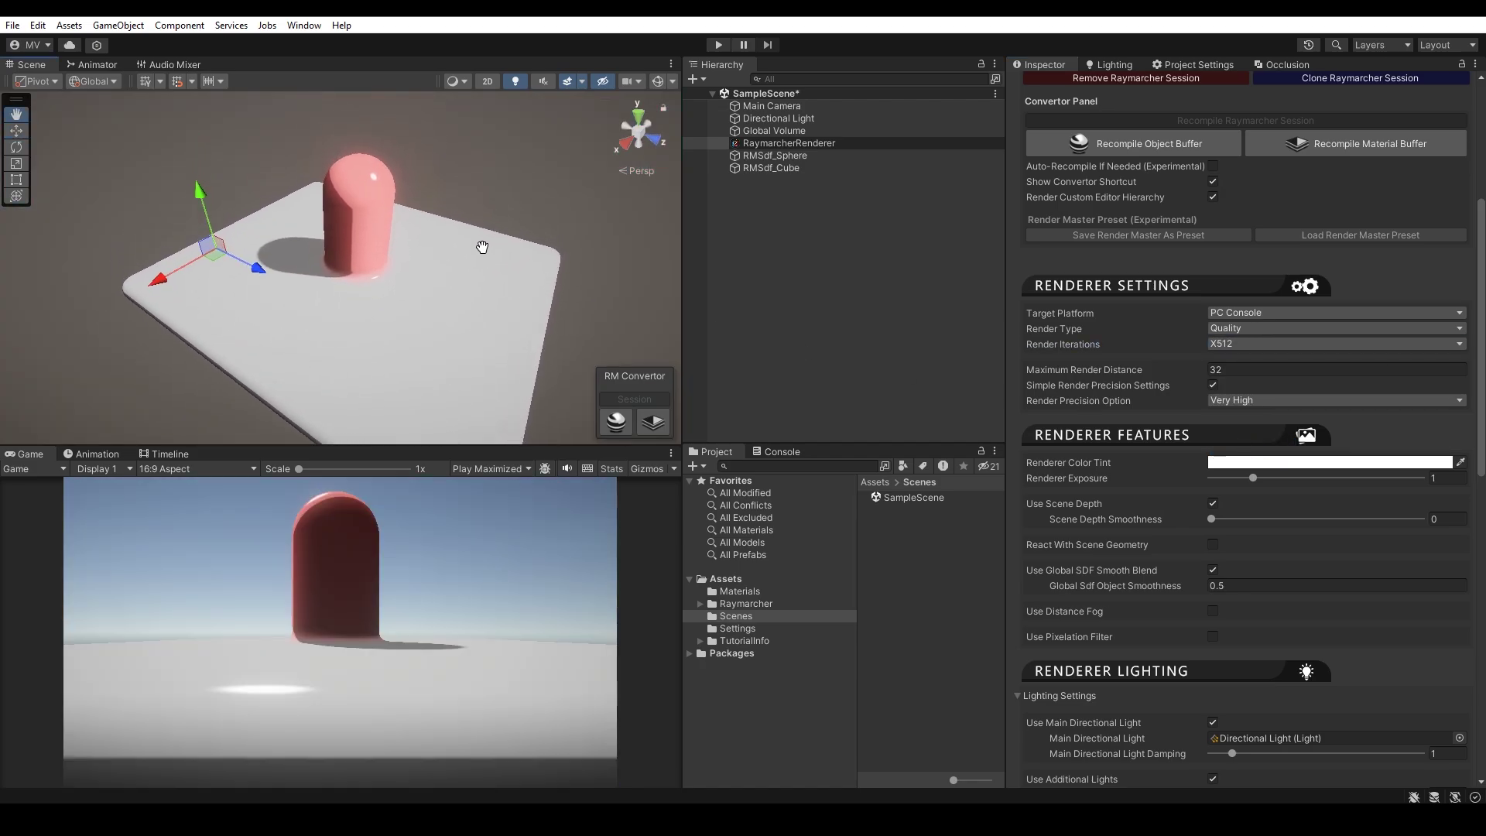
{"action": "left_click", "coordinate": [1246, 345]}
{"action": "left_click", "coordinate": [1247, 379]}
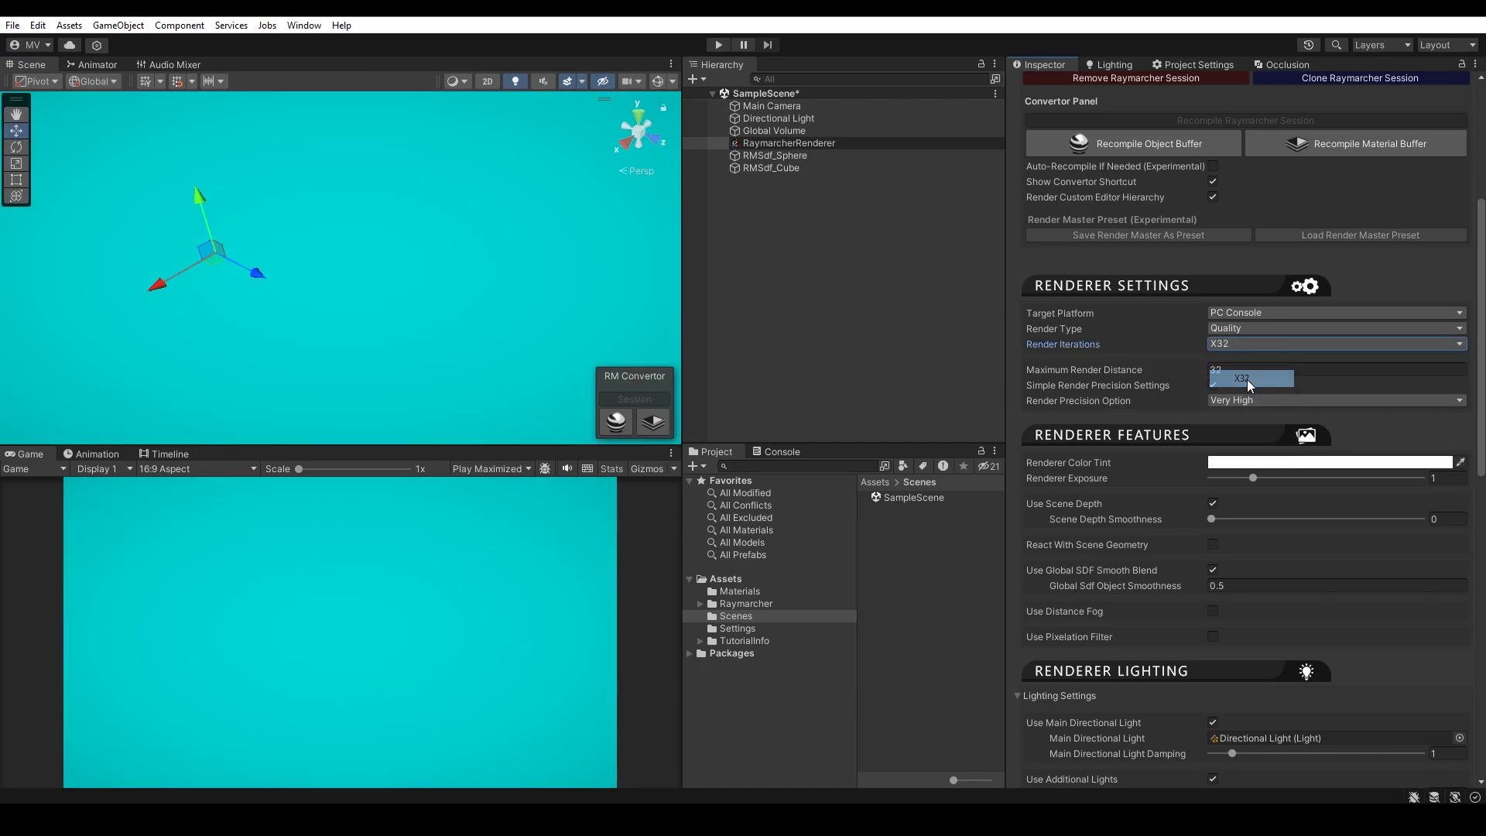
Step: Set the RaymarcherRenderer's Render Iterations to X128
{"action": "middle_click_drag", "start_coordinate": [480, 298], "coordinate": [460, 261]}
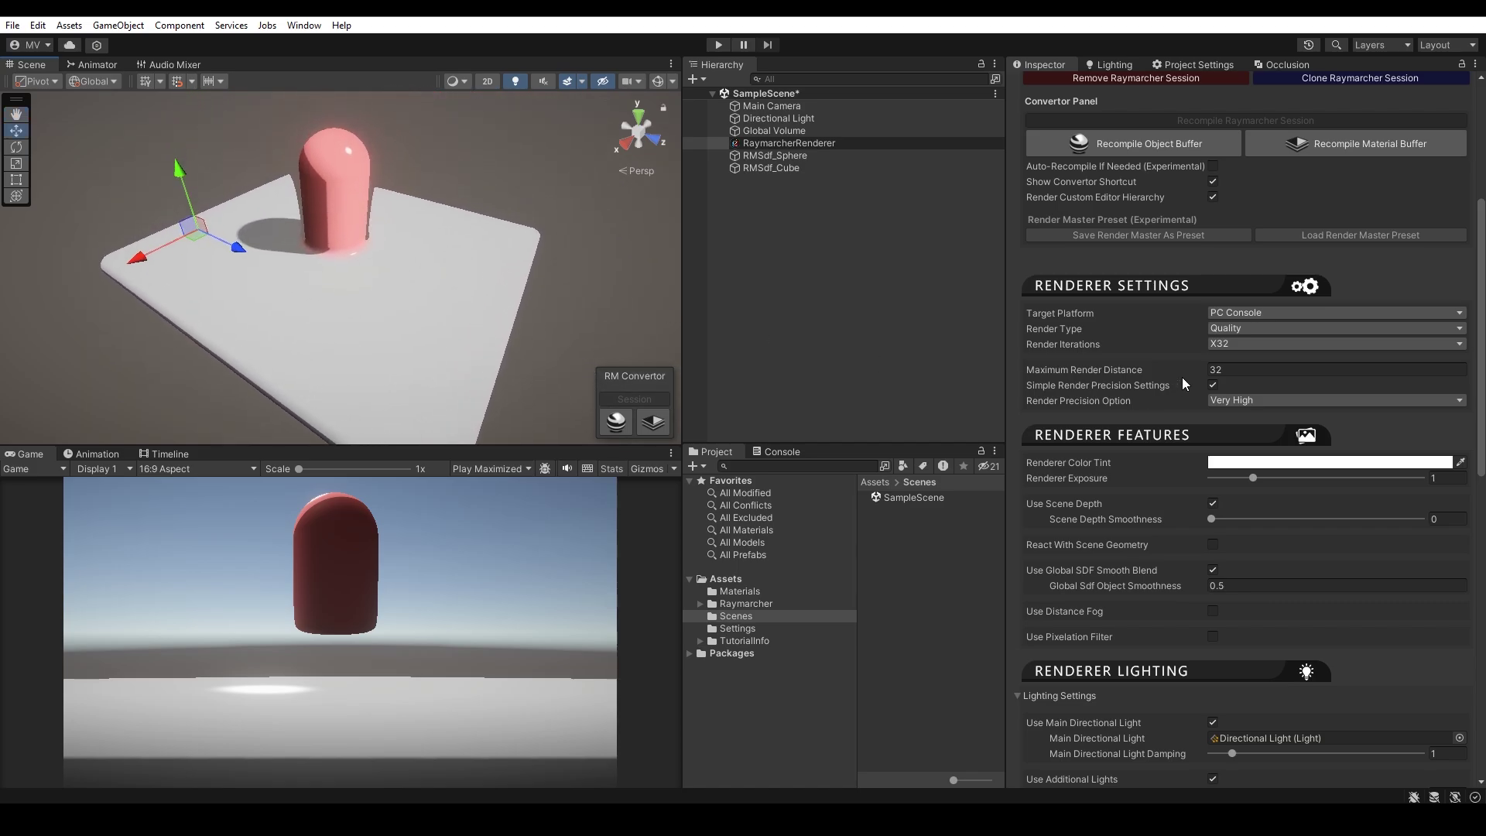
{"action": "left_click", "coordinate": [1215, 345]}
{"action": "left_click", "coordinate": [1239, 414]}
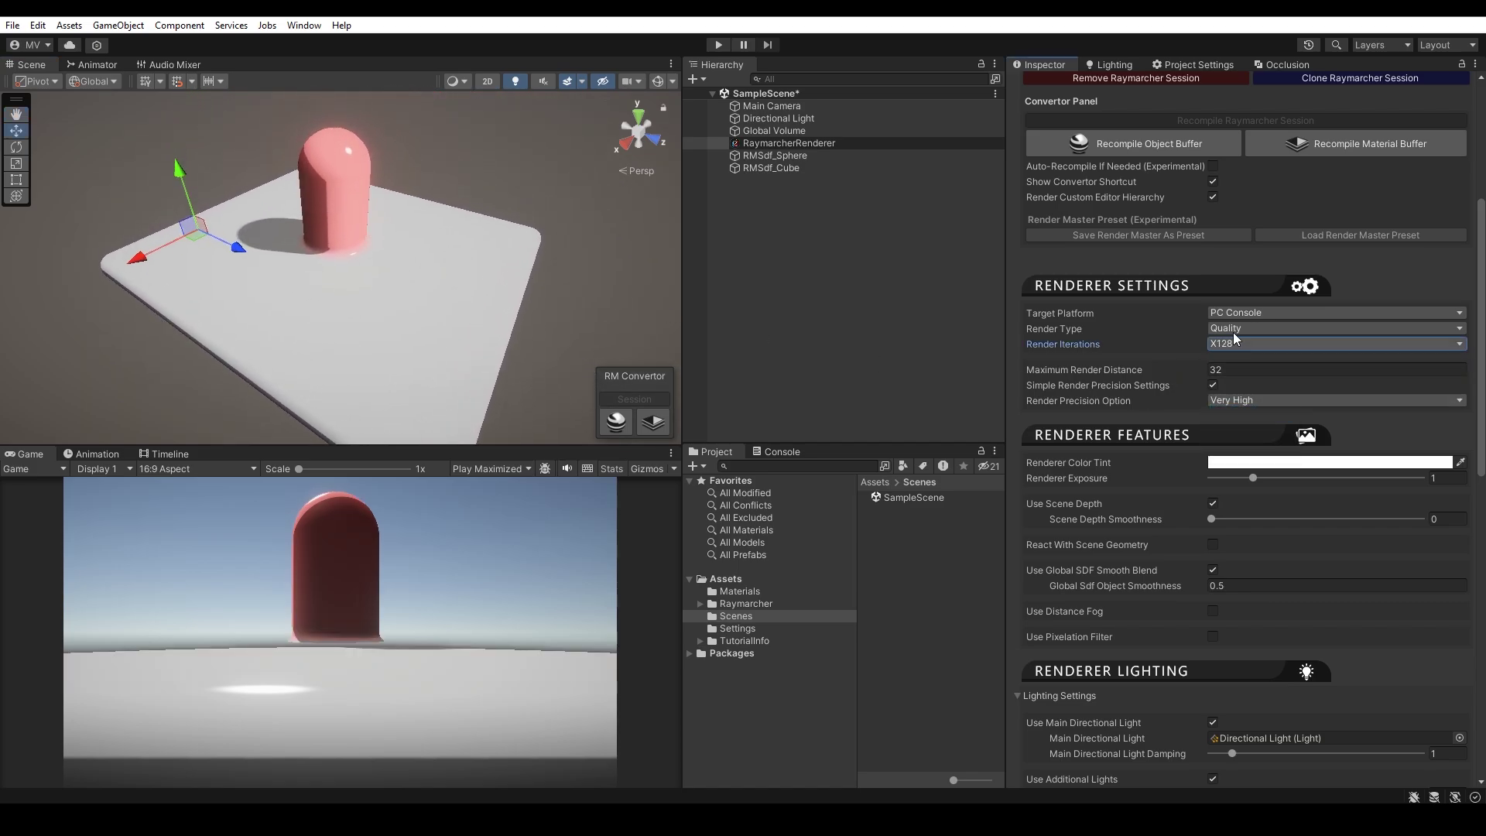
Step: Try the Mobile, PCVR and Mobile VR target platforms in turn, accepting the switch to the Standard render type
{"action": "left_click", "coordinate": [1235, 312]}
{"action": "left_click", "coordinate": [1242, 347]}
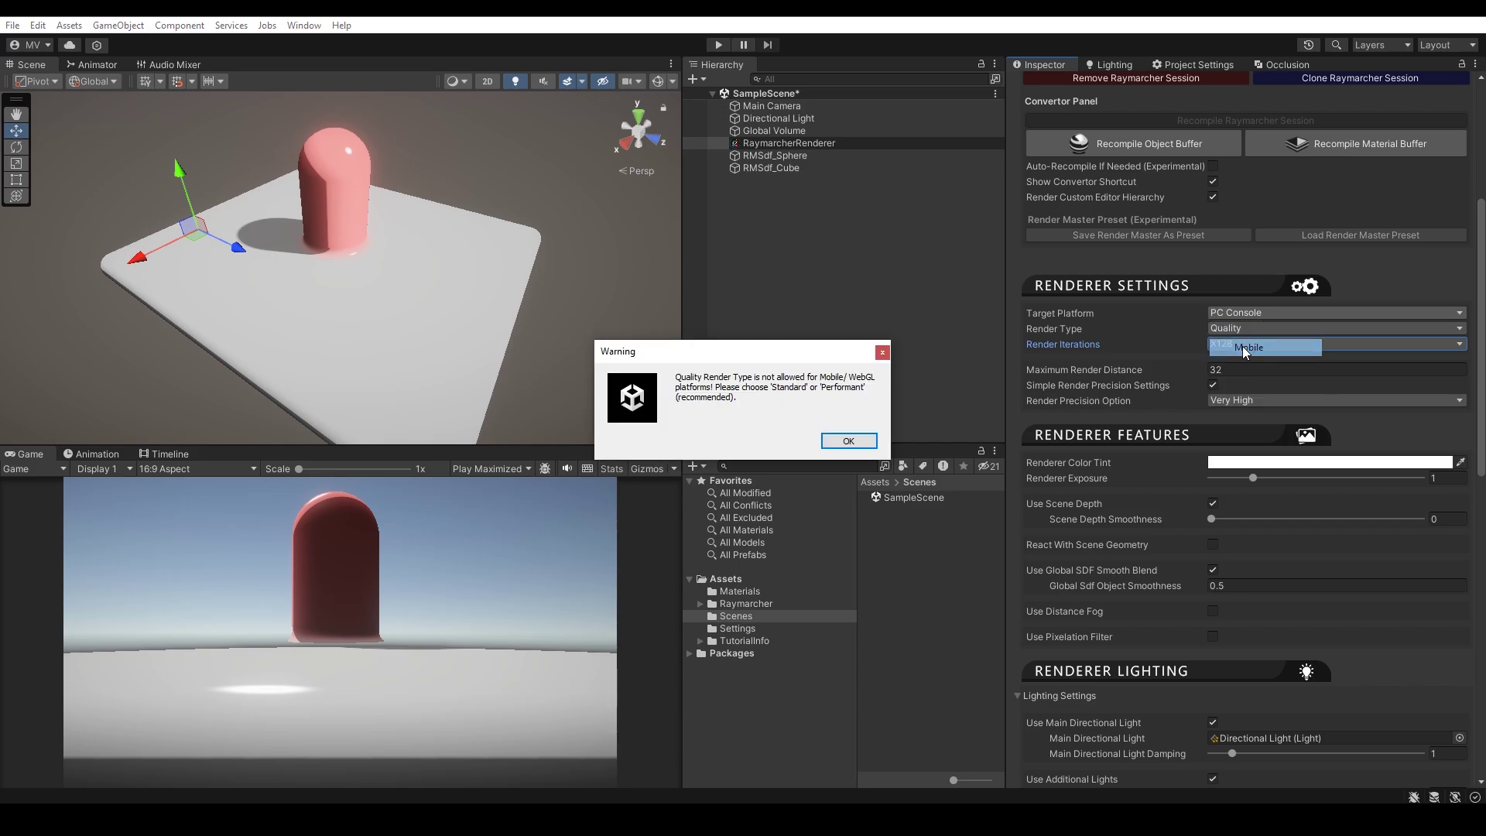
{"action": "left_click", "coordinate": [861, 441]}
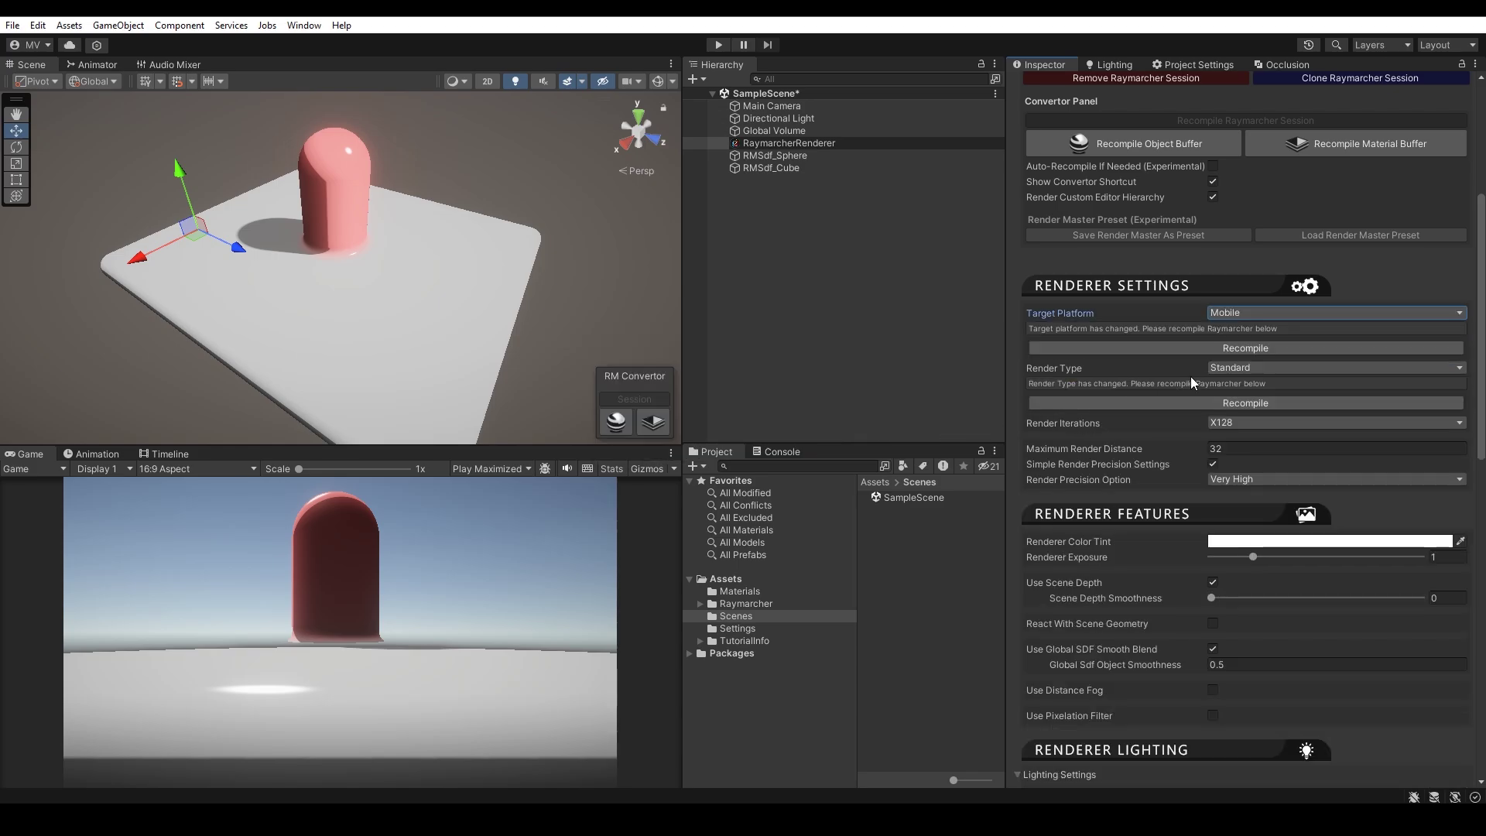
{"action": "left_click", "coordinate": [1242, 314]}
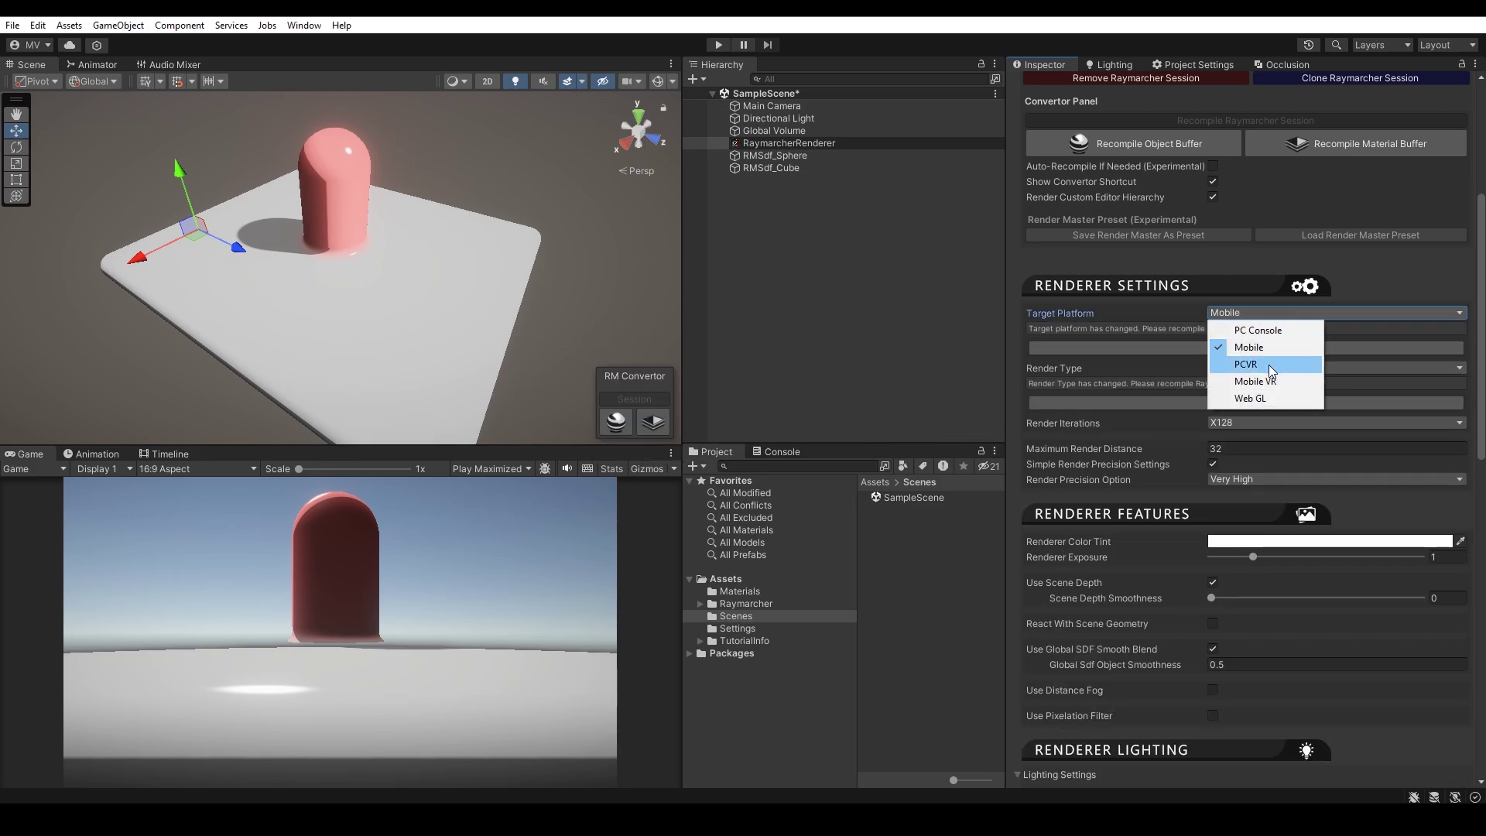
{"action": "left_click", "coordinate": [1270, 364]}
{"action": "left_click", "coordinate": [1236, 314]}
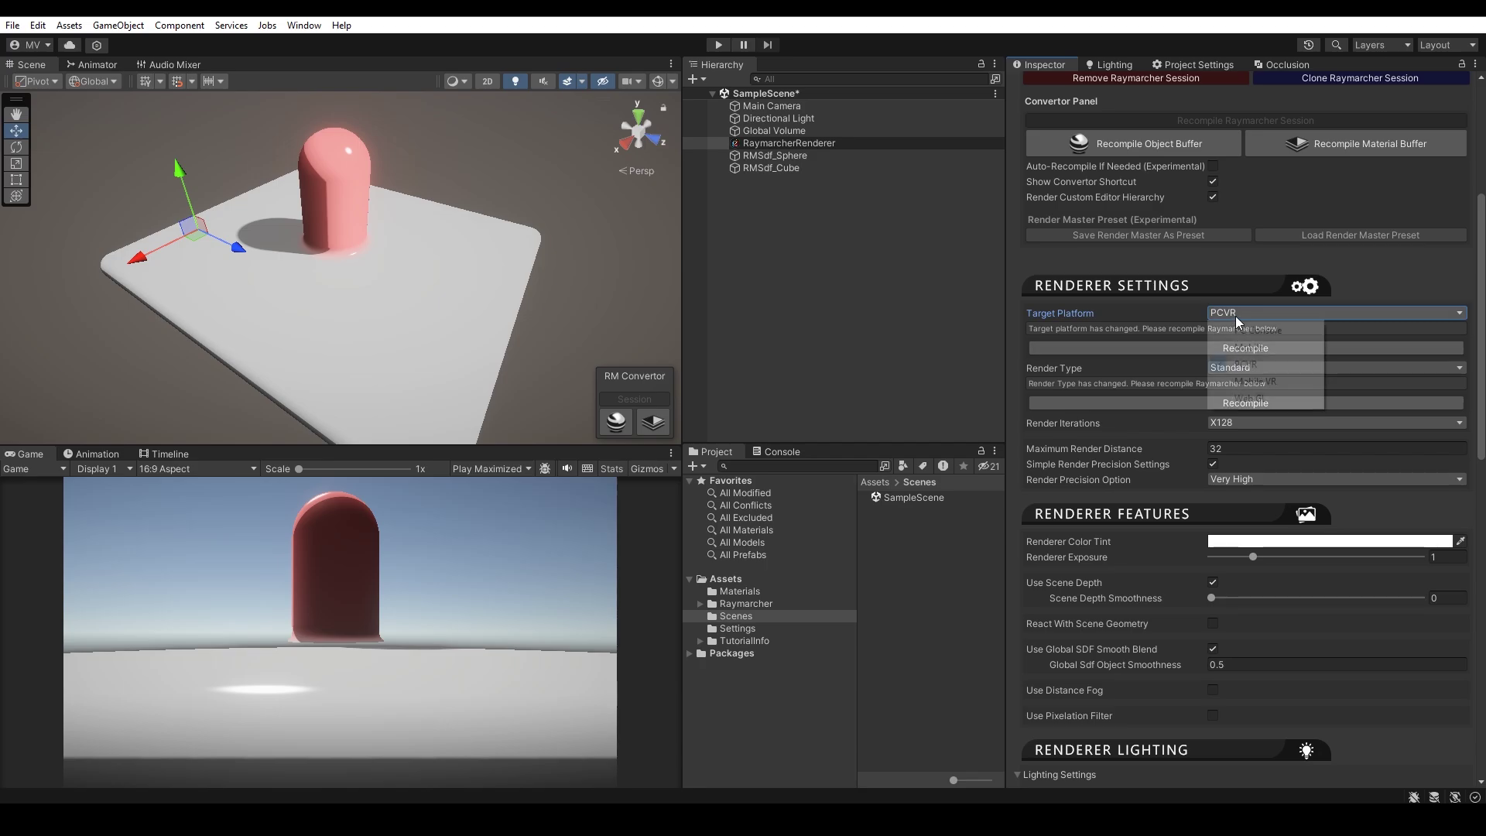
{"action": "left_click", "coordinate": [1243, 379]}
Step: Restore the Target Platform to PC Console and the Render Type to Quality
{"action": "left_click", "coordinate": [1242, 315]}
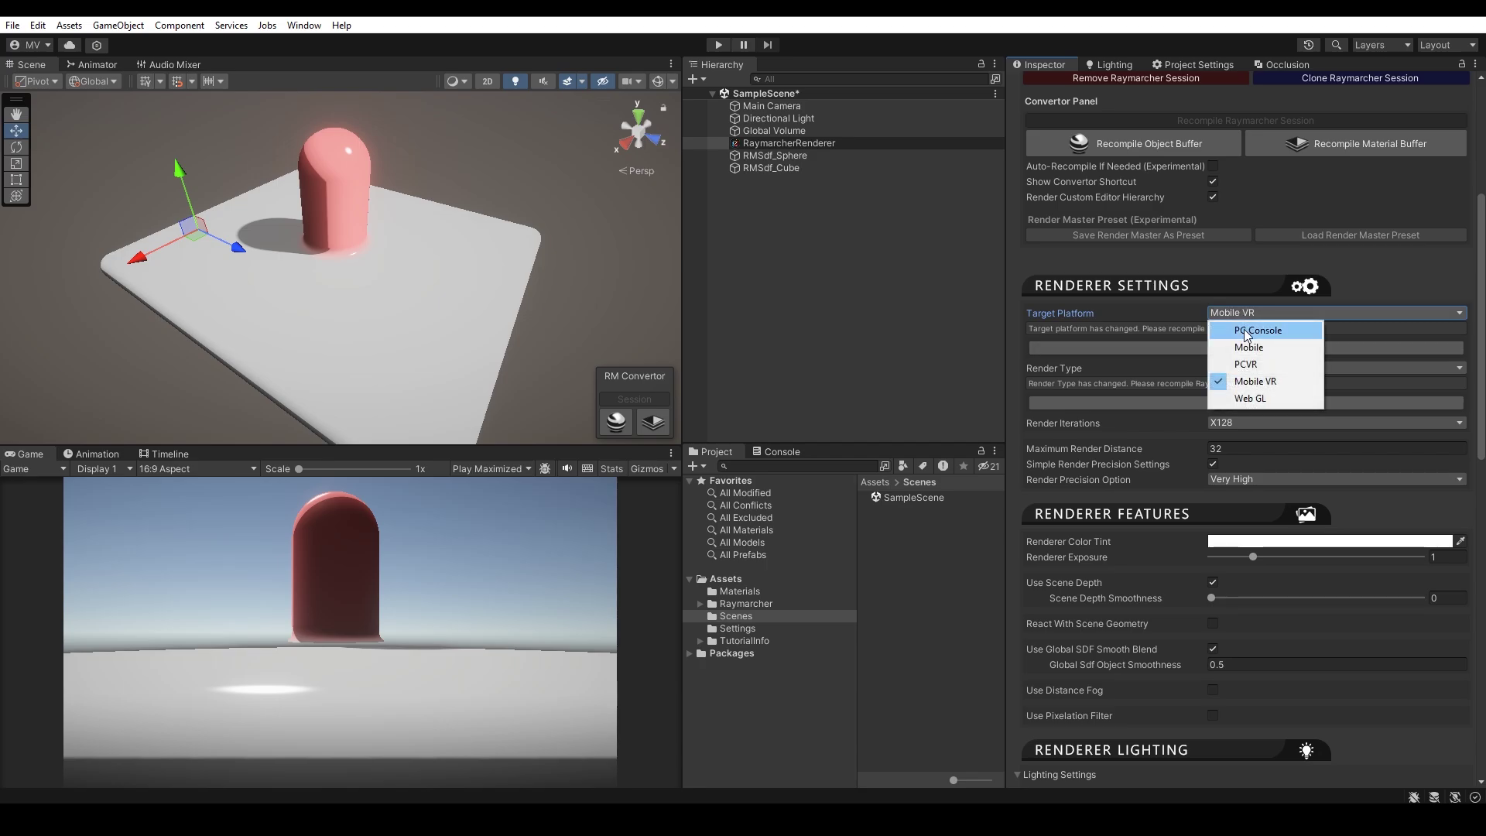
{"action": "left_click", "coordinate": [1242, 323]}
{"action": "left_click", "coordinate": [1242, 328]}
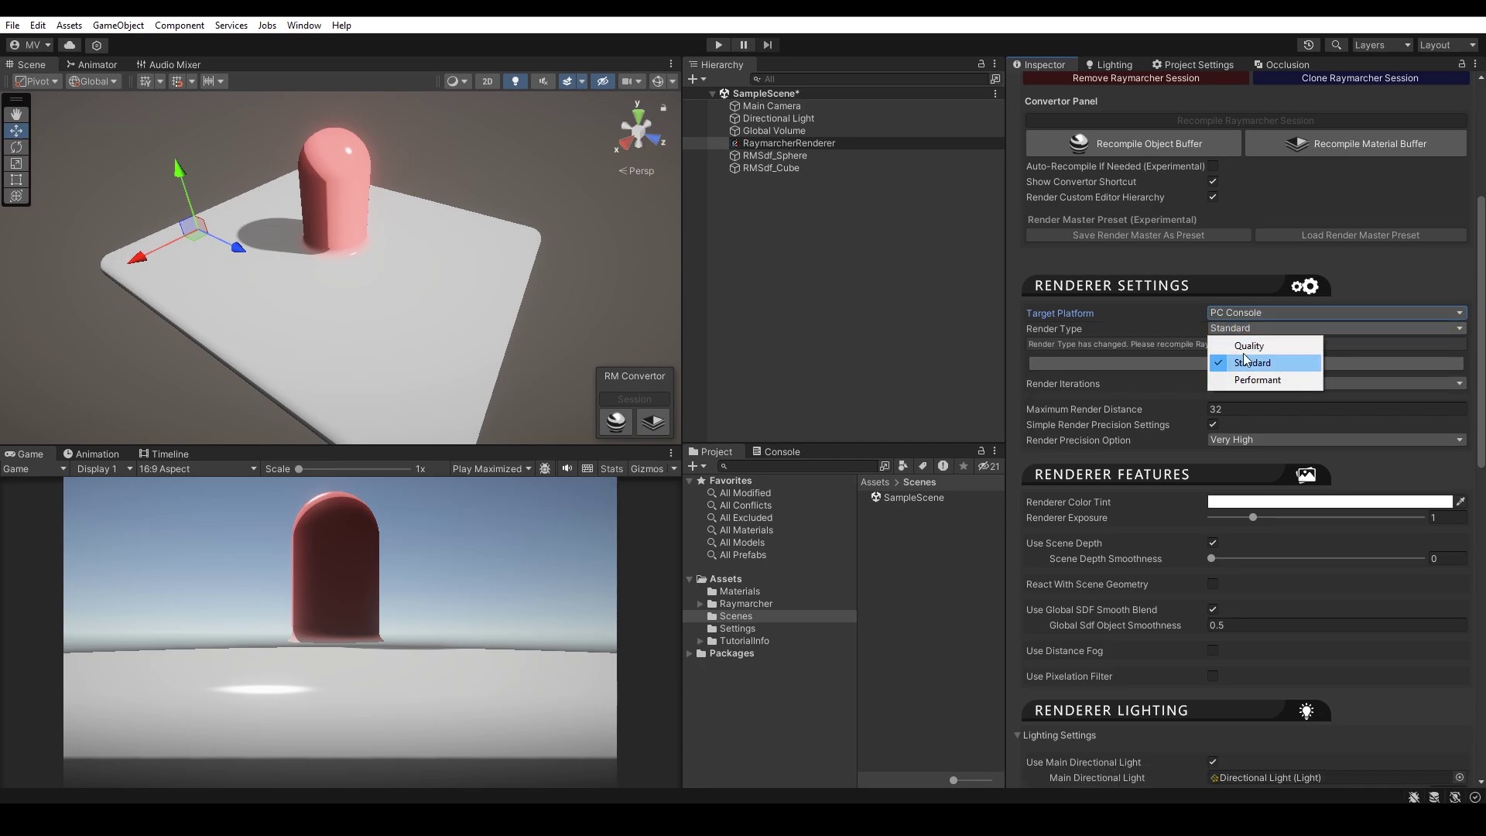
{"action": "left_click", "coordinate": [1243, 342]}
Step: Raise the Renderer Exposure to about 1.41 and the Global Sdf Object Smoothness to about 1.31
{"action": "scroll", "coordinate": [1036, 235], "scroll_direction": "down", "scroll_amount": 5}
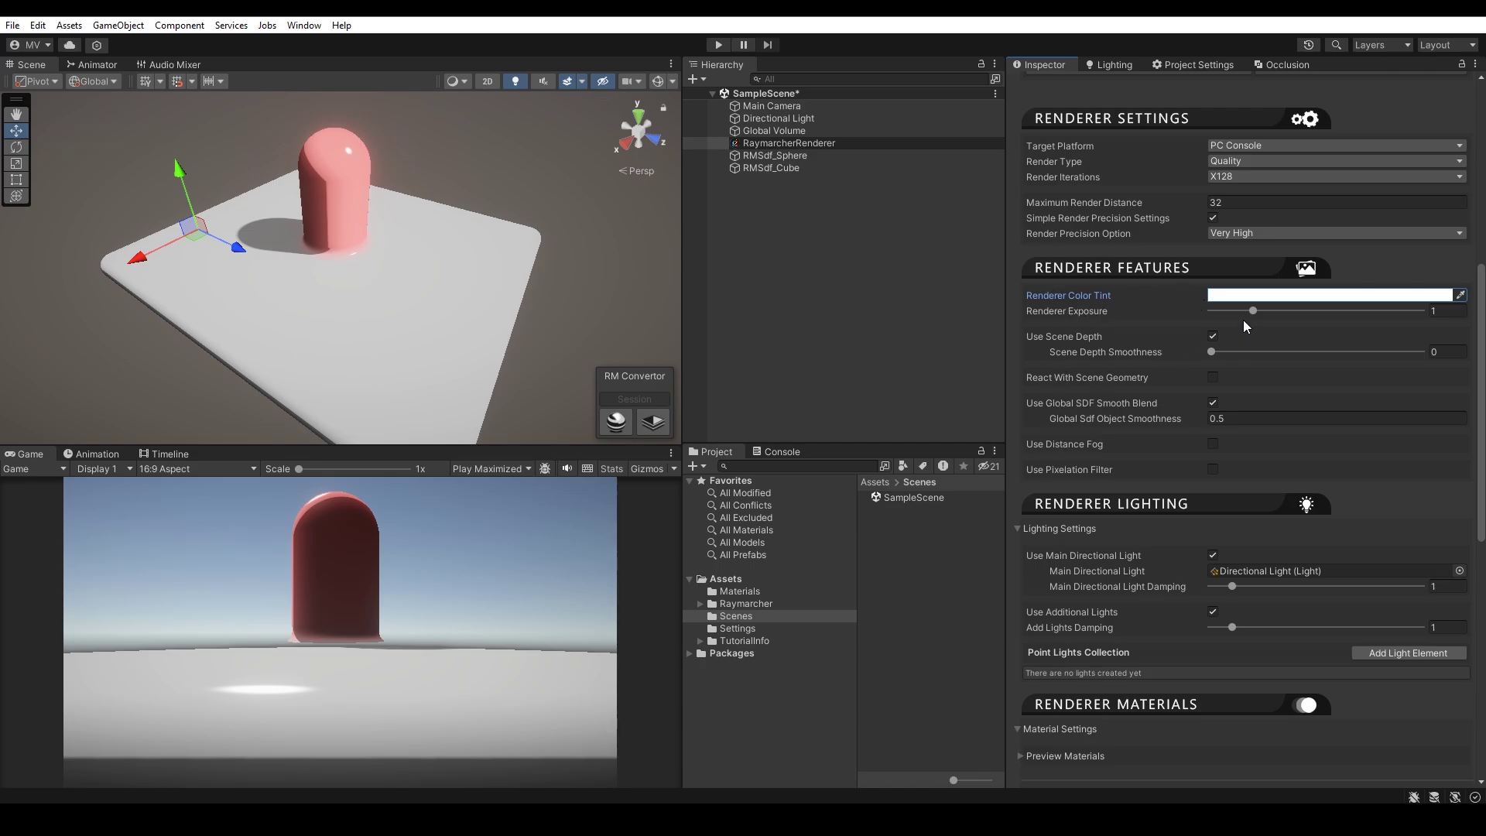
{"action": "mouse_move", "coordinate": [1247, 312]}
{"action": "left_mouse_down"}
{"action": "mouse_move", "coordinate": [1334, 311]}
{"action": "mouse_move", "coordinate": [1228, 312]}
{"action": "mouse_move", "coordinate": [1273, 309]}
{"action": "left_mouse_up"}
{"action": "left_click", "coordinate": [1182, 418]}
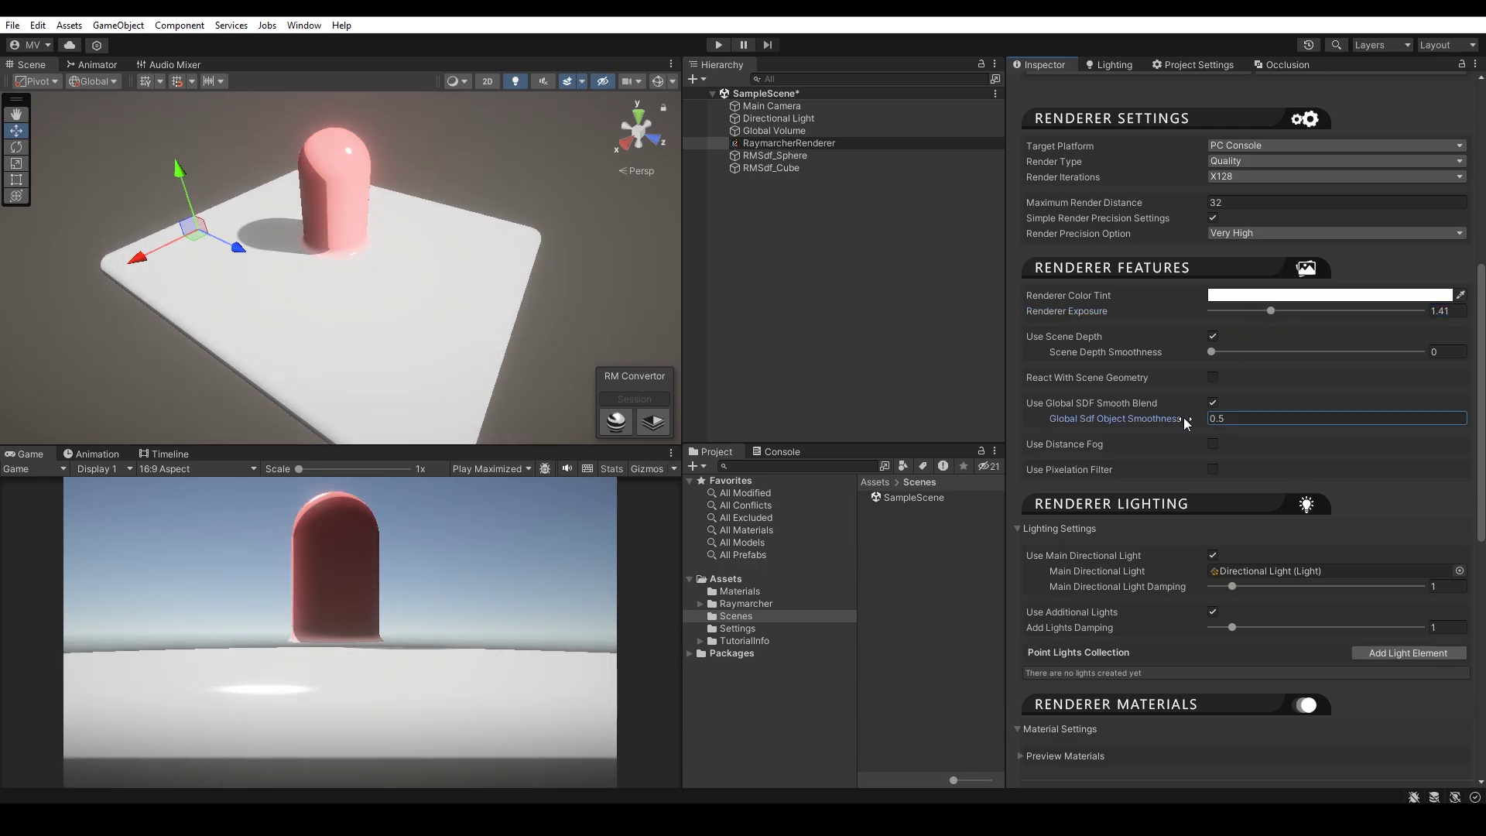
{"action": "left_click_drag", "start_coordinate": [1183, 418], "coordinate": [1225, 367]}
Step: Lower the Renderer Exposure and set it to exactly 1
{"action": "left_click_drag", "start_coordinate": [1266, 313], "coordinate": [1251, 313]}
{"action": "left_click", "coordinate": [1439, 311]}
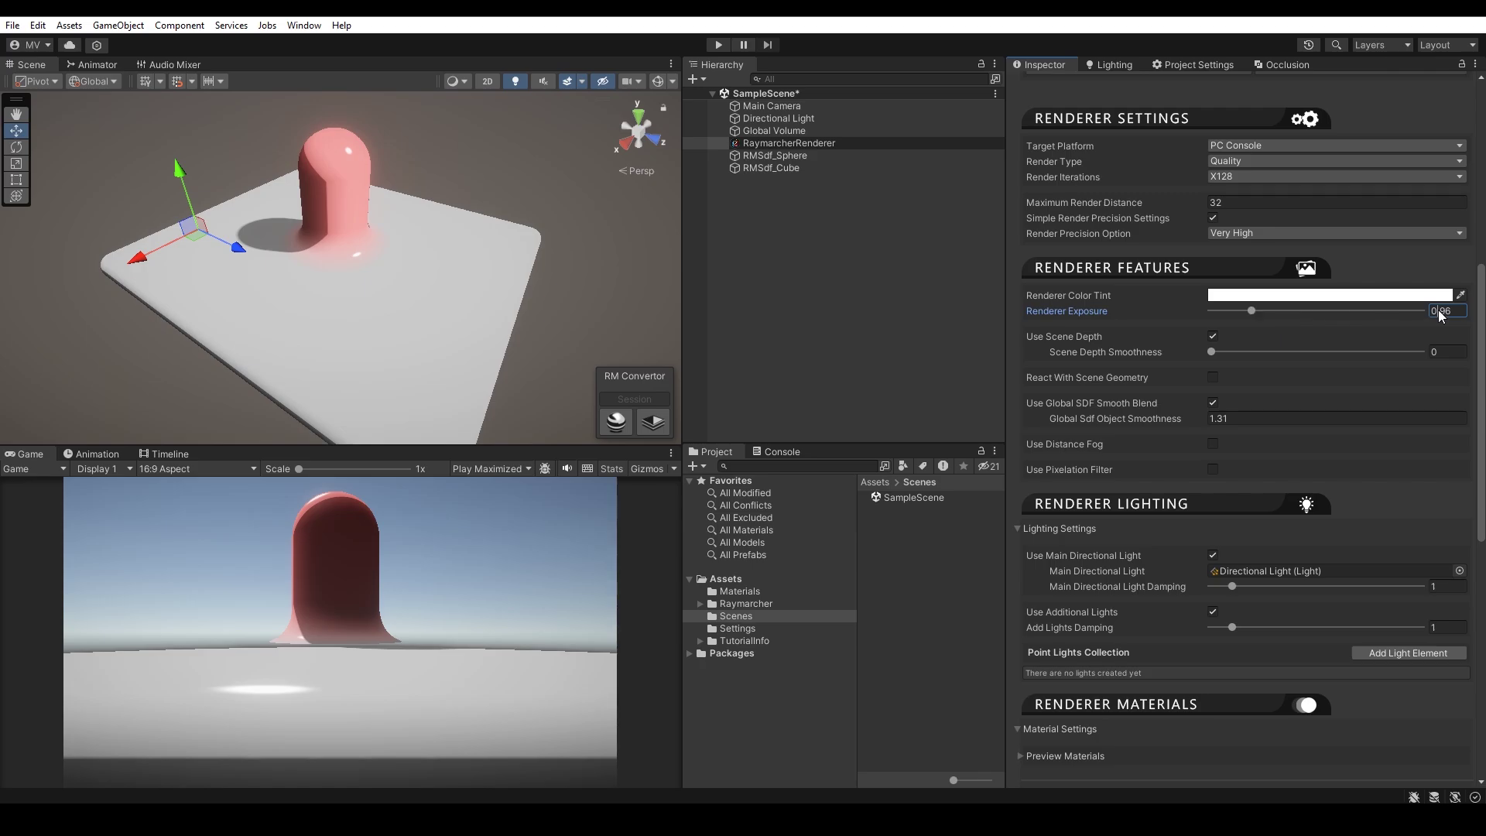
{"action": "type", "text": "1"}
{"action": "key", "text": "Return"}
Step: Try out the renderer's Pixelation Filter at different strengths
{"action": "left_click", "coordinate": [1218, 469]}
{"action": "mouse_move", "coordinate": [1216, 486]}
{"action": "left_mouse_down"}
{"action": "mouse_move", "coordinate": [1285, 485]}
{"action": "mouse_move", "coordinate": [1239, 485]}
{"action": "left_mouse_up"}
{"action": "left_click_drag", "start_coordinate": [1239, 485], "coordinate": [1229, 485]}
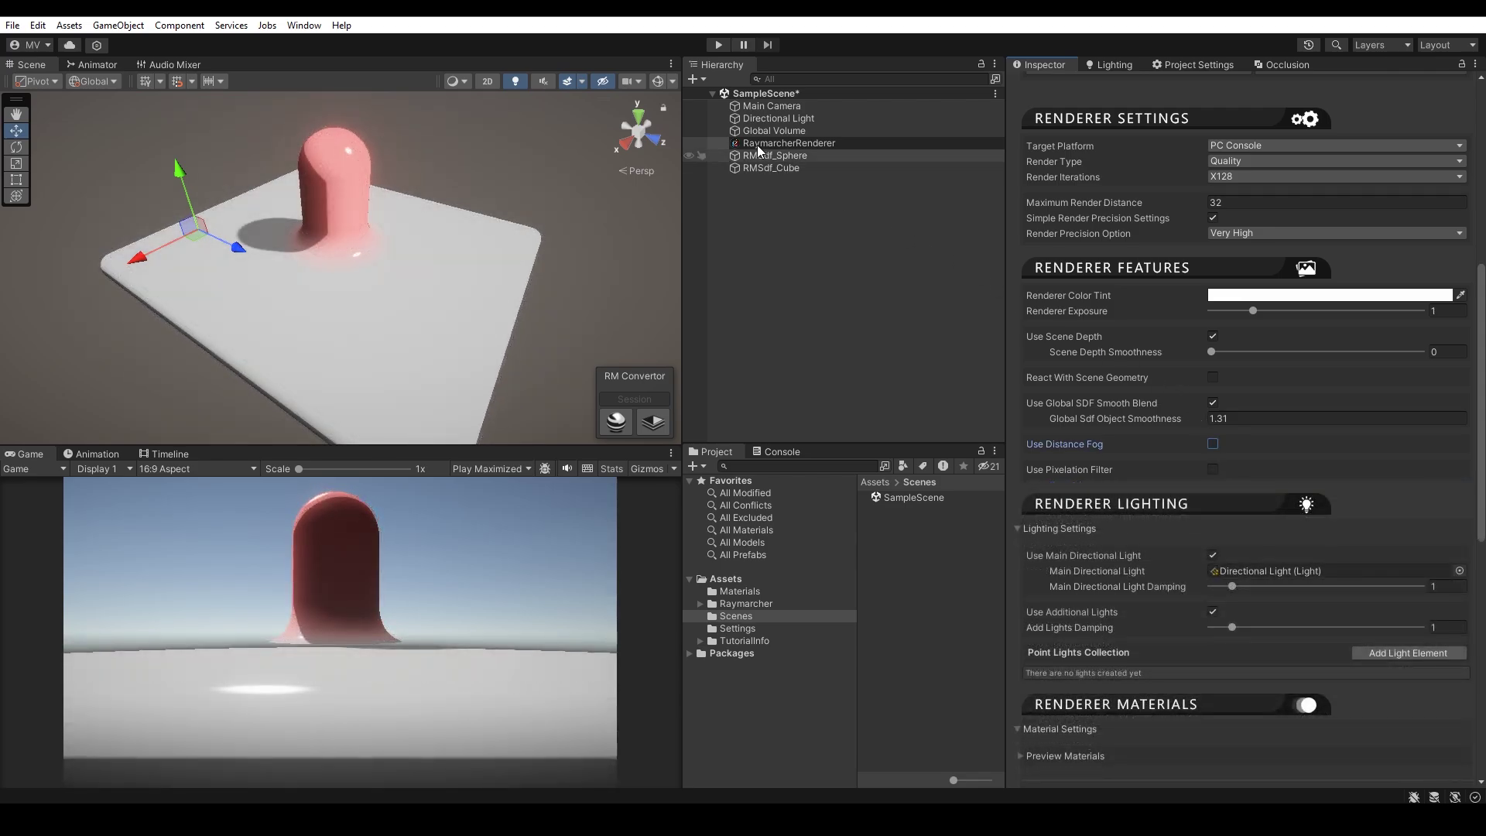
Step: Create a regular 3D Sphere in SampleScene and scale it uniformly to about 3.97
{"action": "left_click", "coordinate": [694, 79]}
{"action": "mouse_move", "coordinate": [731, 165]}
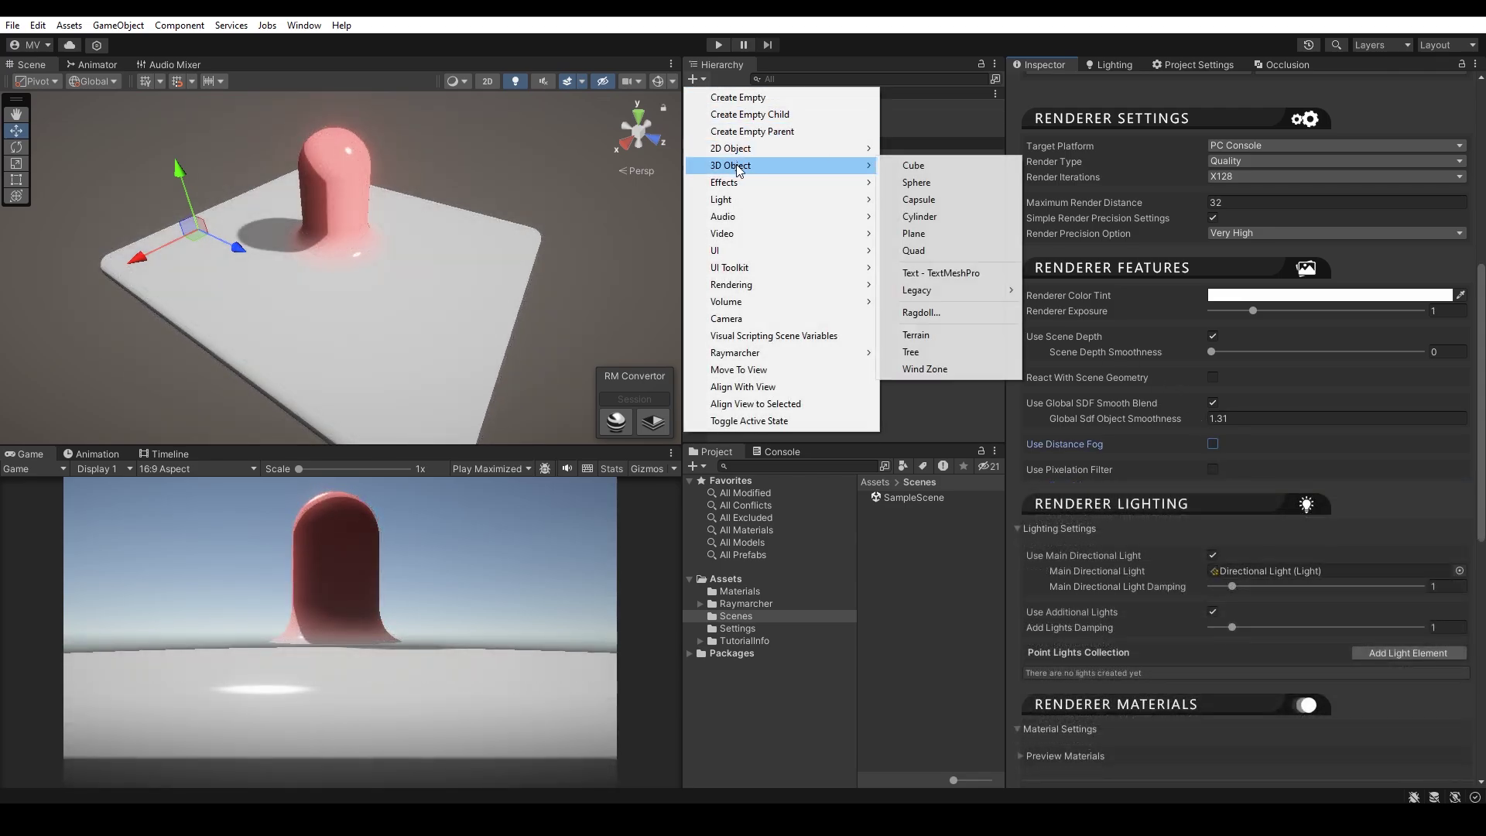
{"action": "left_click", "coordinate": [934, 192]}
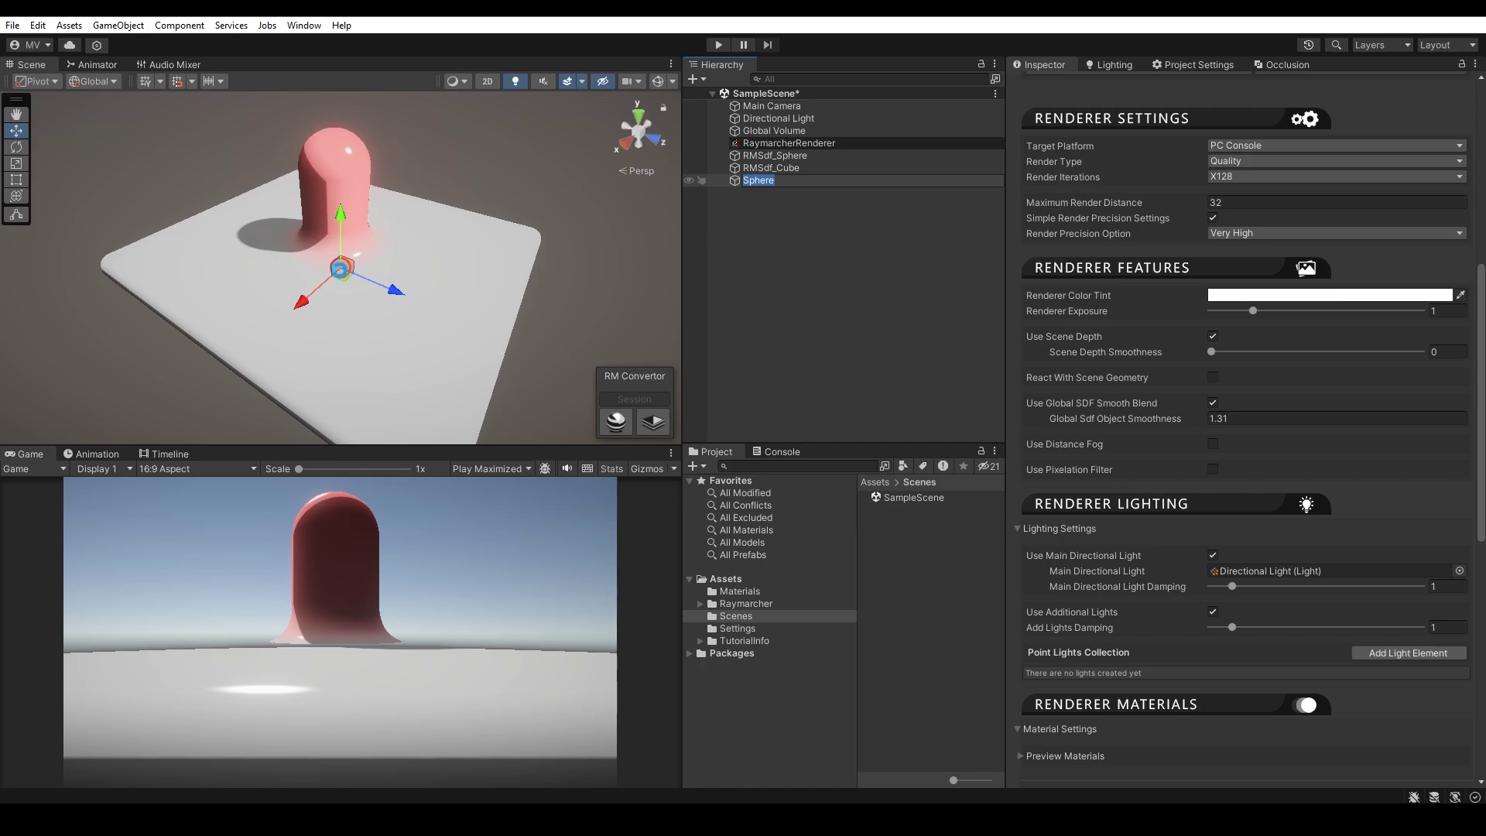
{"action": "key", "text": "Return"}
{"action": "key", "text": "r"}
{"action": "left_click_drag", "start_coordinate": [341, 270], "coordinate": [420, 87]}
{"action": "key", "text": "w"}
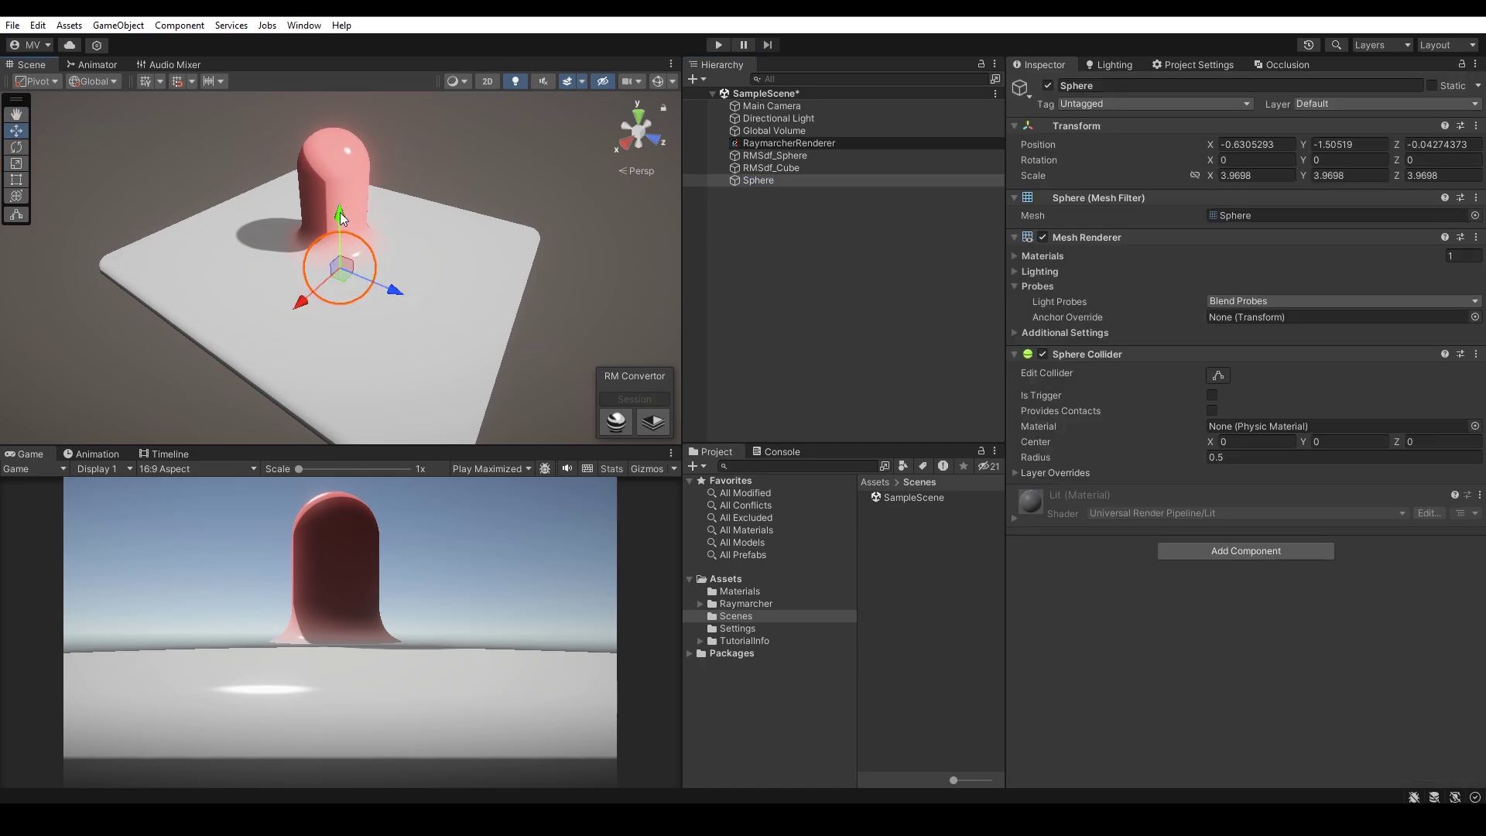
Step: Enlarge the Sphere to a scale of about 5.41 and place it beside the red SDF shape at about (-1.01, 0.71, 2.1)
{"action": "left_click_drag", "start_coordinate": [341, 213], "coordinate": [353, 112]}
{"action": "left_click_drag", "start_coordinate": [345, 174], "coordinate": [391, 192]}
{"action": "key", "text": "r"}
{"action": "key", "text": "w"}
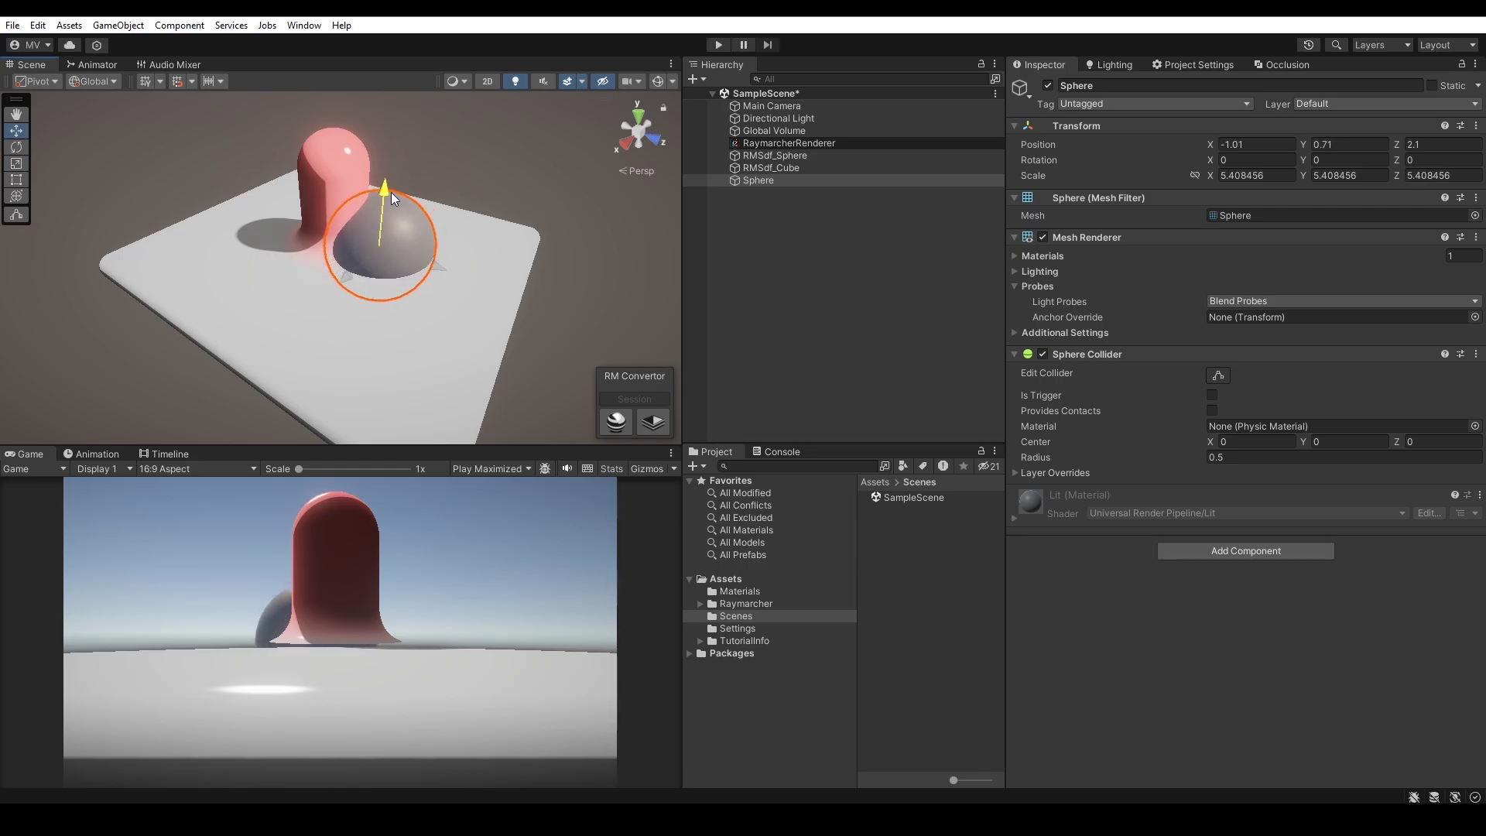
Step: Try the RaymarcherRenderer's Scene Depth Smoothness at 1, examine the sphere's edge against the SDF shapes up close, and lower it back to the minimum
{"action": "left_click", "coordinate": [765, 147]}
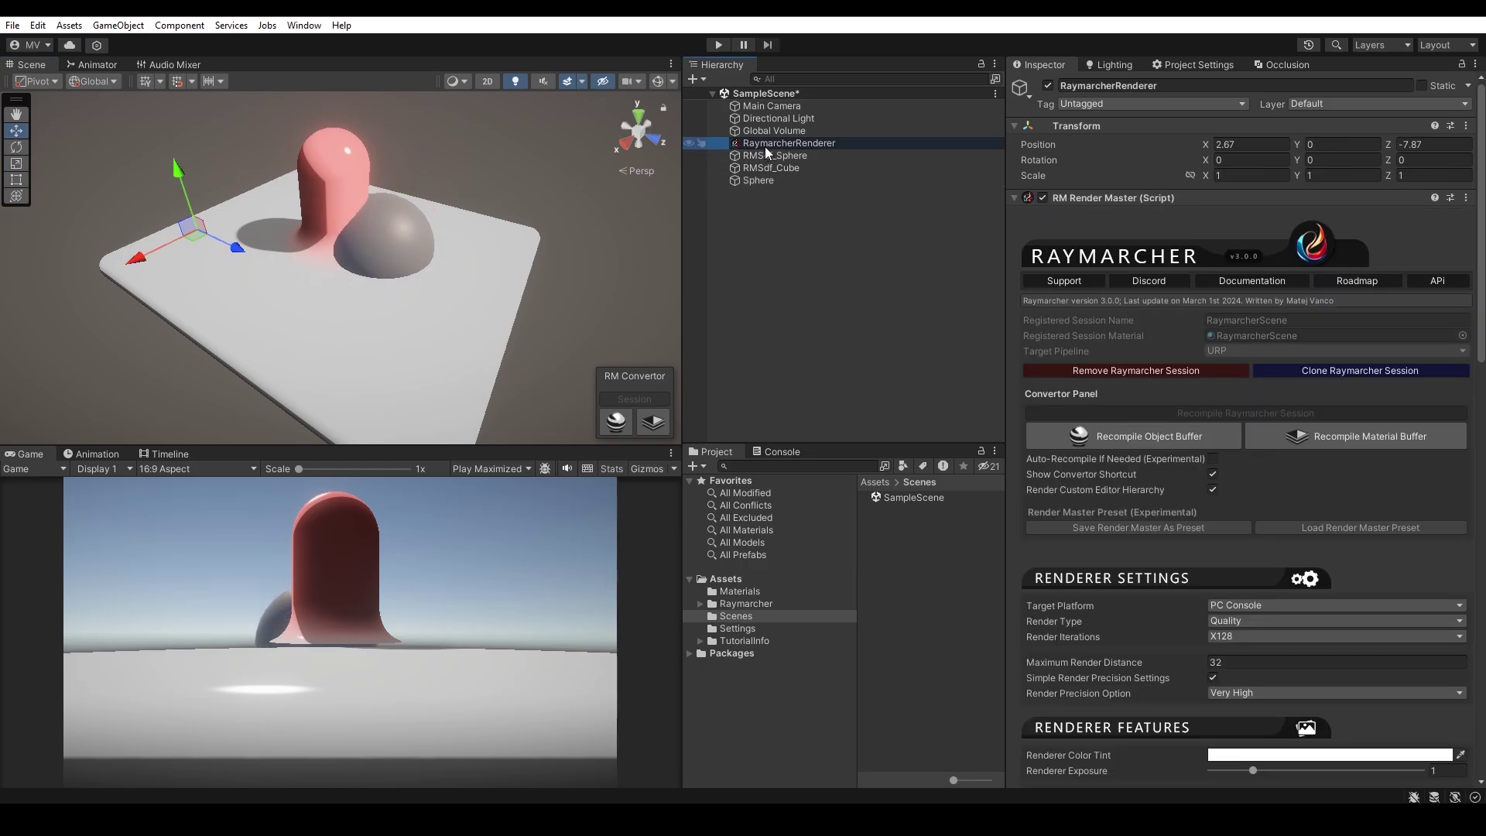
{"action": "scroll", "coordinate": [1304, 471], "scroll_direction": "down", "scroll_amount": 3}
{"action": "scroll", "coordinate": [1304, 471], "scroll_direction": "down", "scroll_amount": 3}
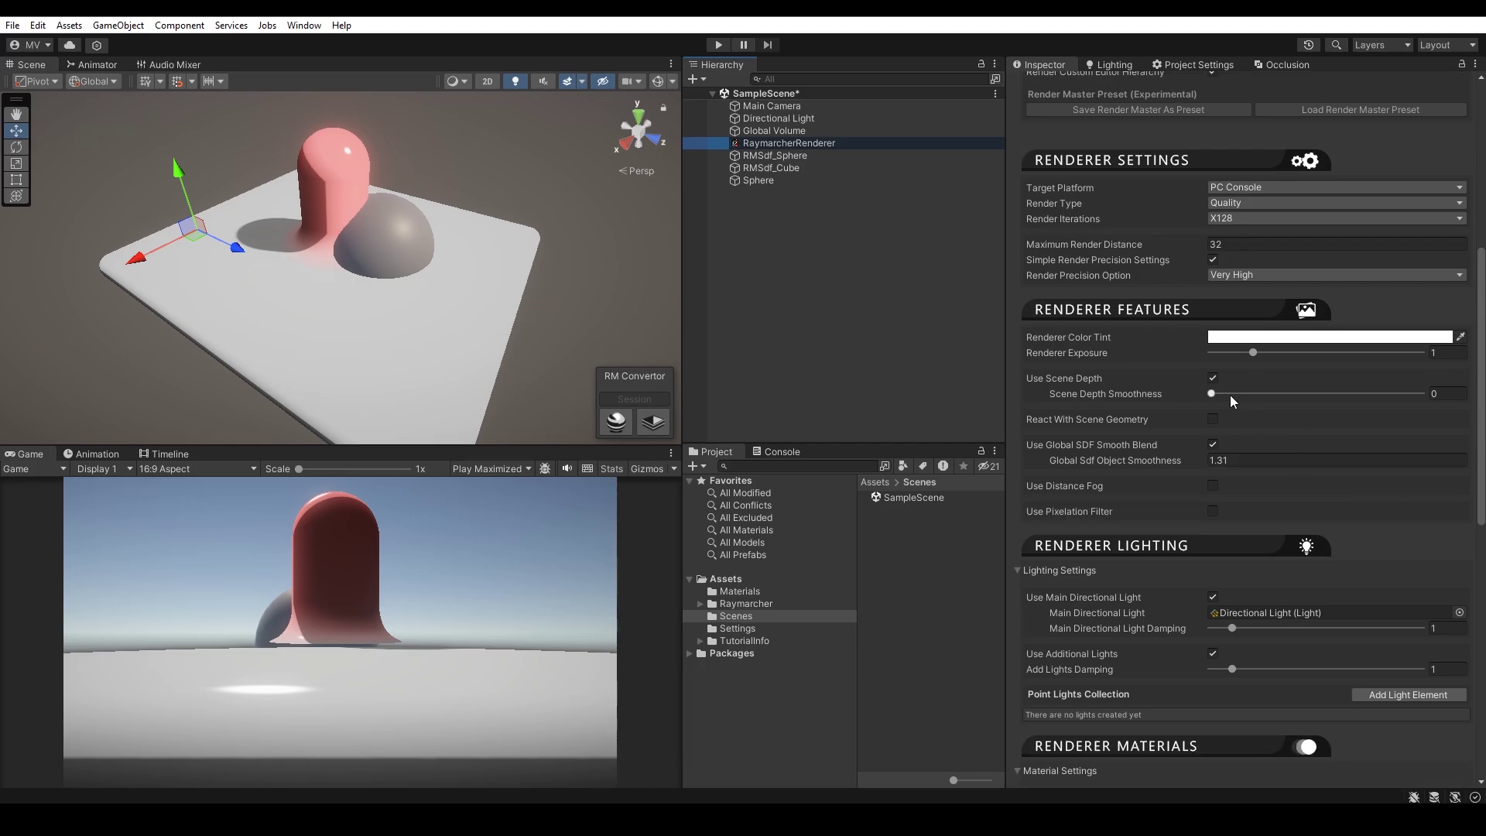
{"action": "left_click_drag", "start_coordinate": [1214, 391], "coordinate": [1449, 406]}
{"action": "key", "text": "w"}
{"action": "mouse_move", "coordinate": [415, 294]}
{"action": "right_mouse_down"}
{"action": "mouse_move", "coordinate": [392, 282]}
{"action": "mouse_move", "coordinate": [448, 261]}
{"action": "mouse_move", "coordinate": [410, 267]}
{"action": "right_mouse_up"}
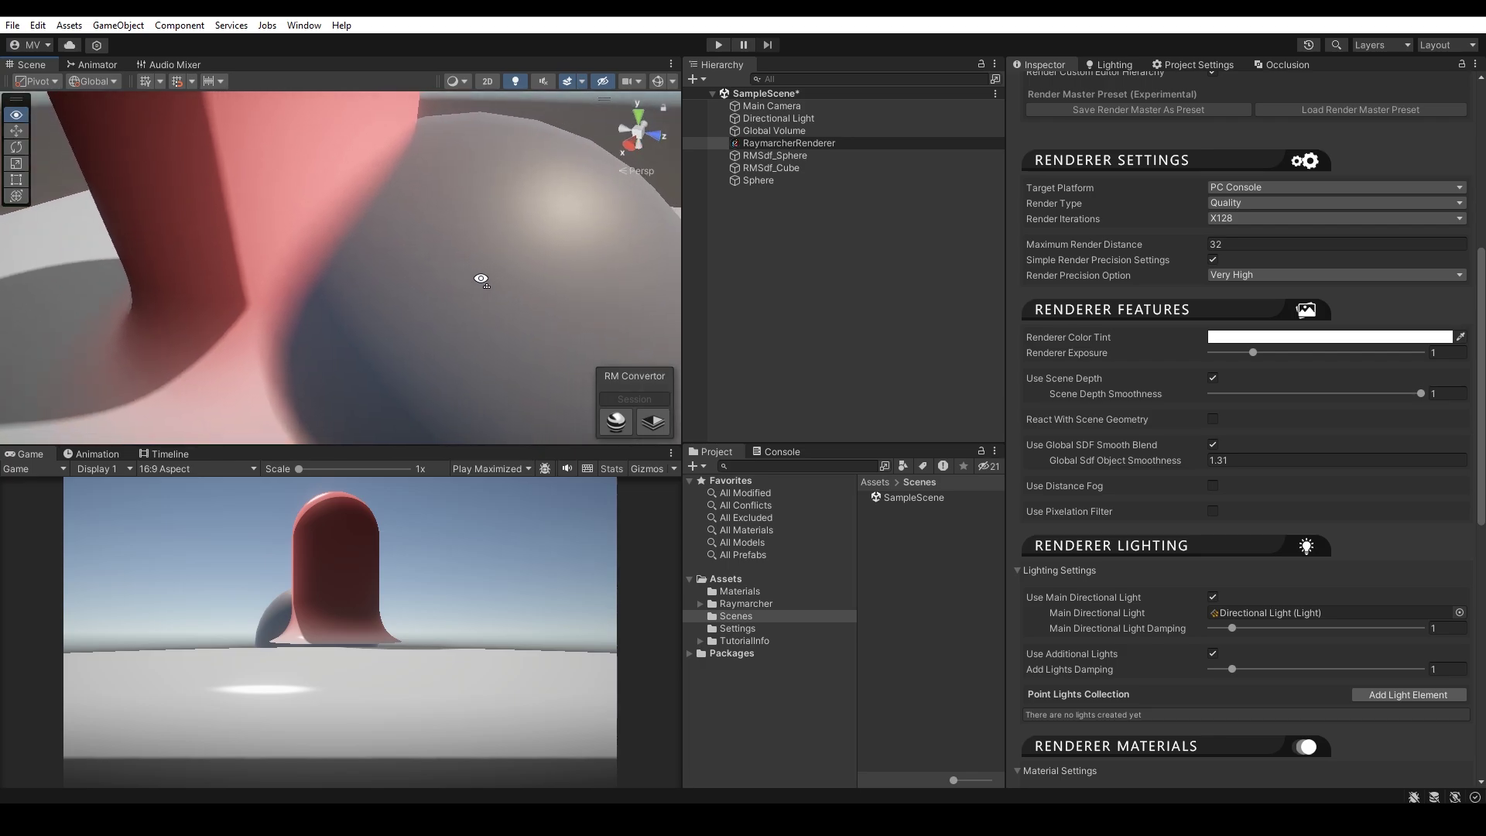
{"action": "left_click_drag", "start_coordinate": [1375, 394], "coordinate": [1202, 435]}
Step: Enable React With Scene Geometry and test it by moving the Sphere among the SDF shapes
{"action": "left_click", "coordinate": [1213, 419]}
{"action": "scroll", "coordinate": [345, 232], "scroll_direction": "down", "scroll_amount": 4}
{"action": "left_click_drag", "start_coordinate": [346, 232], "coordinate": [224, 259], "text": "alt"}
{"action": "left_click", "coordinate": [386, 227]}
{"action": "mouse_move", "coordinate": [374, 277]}
{"action": "left_mouse_down"}
{"action": "mouse_move", "coordinate": [347, 319]}
{"action": "mouse_move", "coordinate": [458, 280]}
{"action": "mouse_move", "coordinate": [476, 236]}
{"action": "mouse_move", "coordinate": [262, 239]}
{"action": "mouse_move", "coordinate": [208, 261]}
{"action": "mouse_move", "coordinate": [285, 295]}
{"action": "mouse_move", "coordinate": [362, 257]}
{"action": "left_mouse_up"}
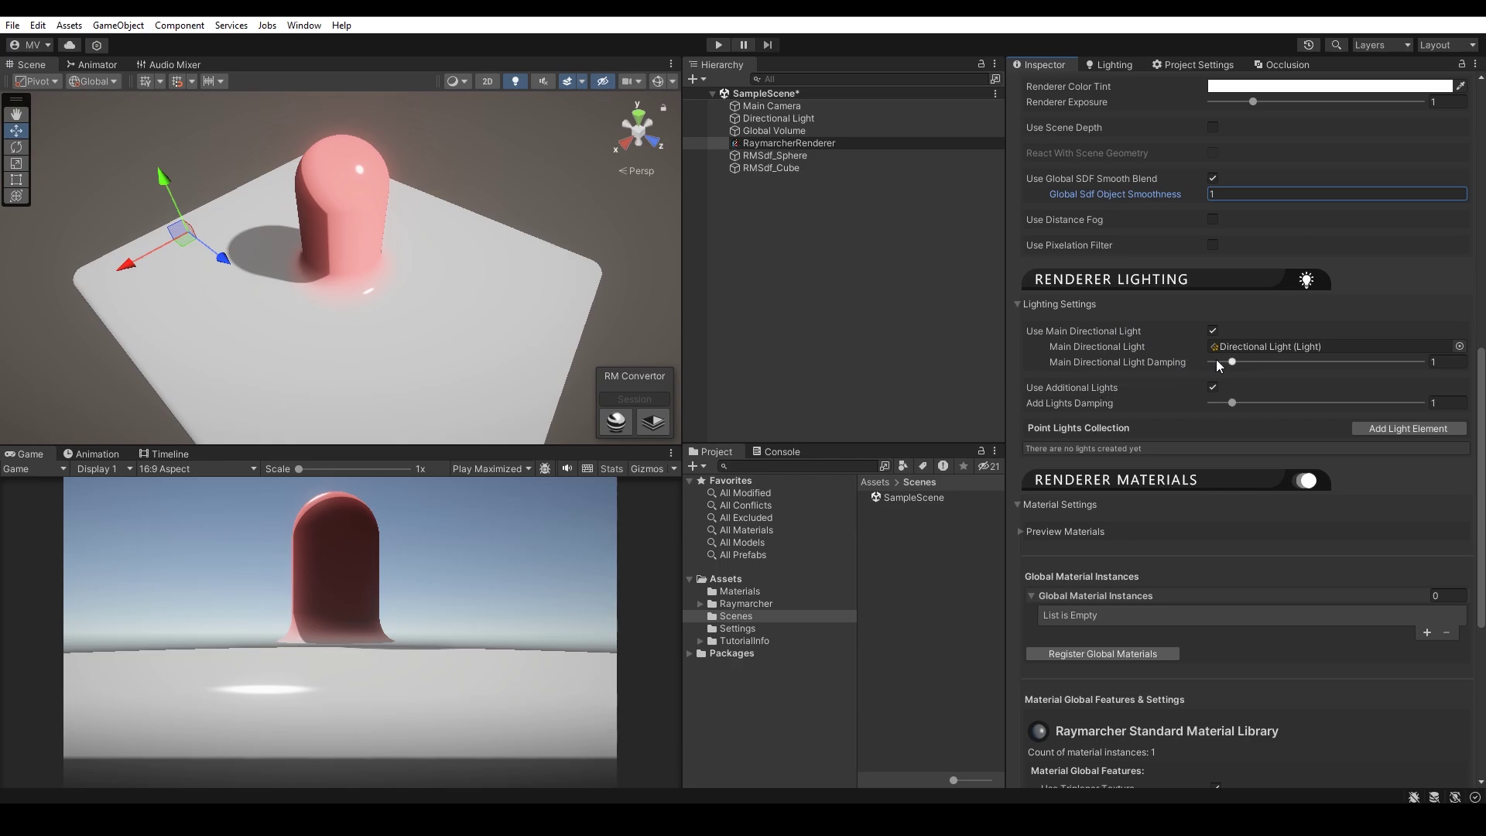
Step: Try a Main Directional Light Damping of about 1.66, and set it back to 1
{"action": "left_click_drag", "start_coordinate": [1216, 361], "coordinate": [1248, 362]}
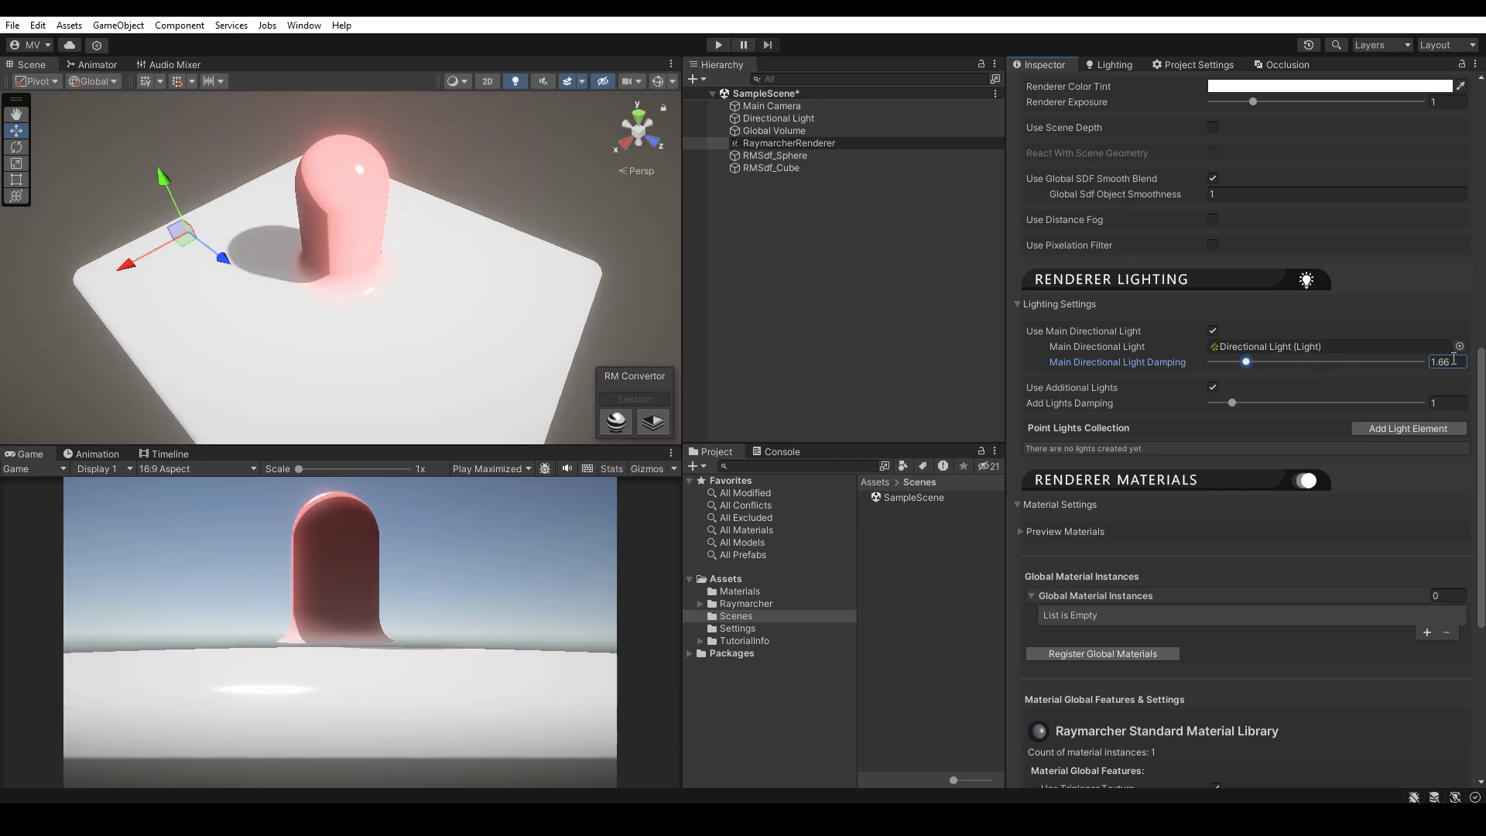
{"action": "type", "text": "1"}
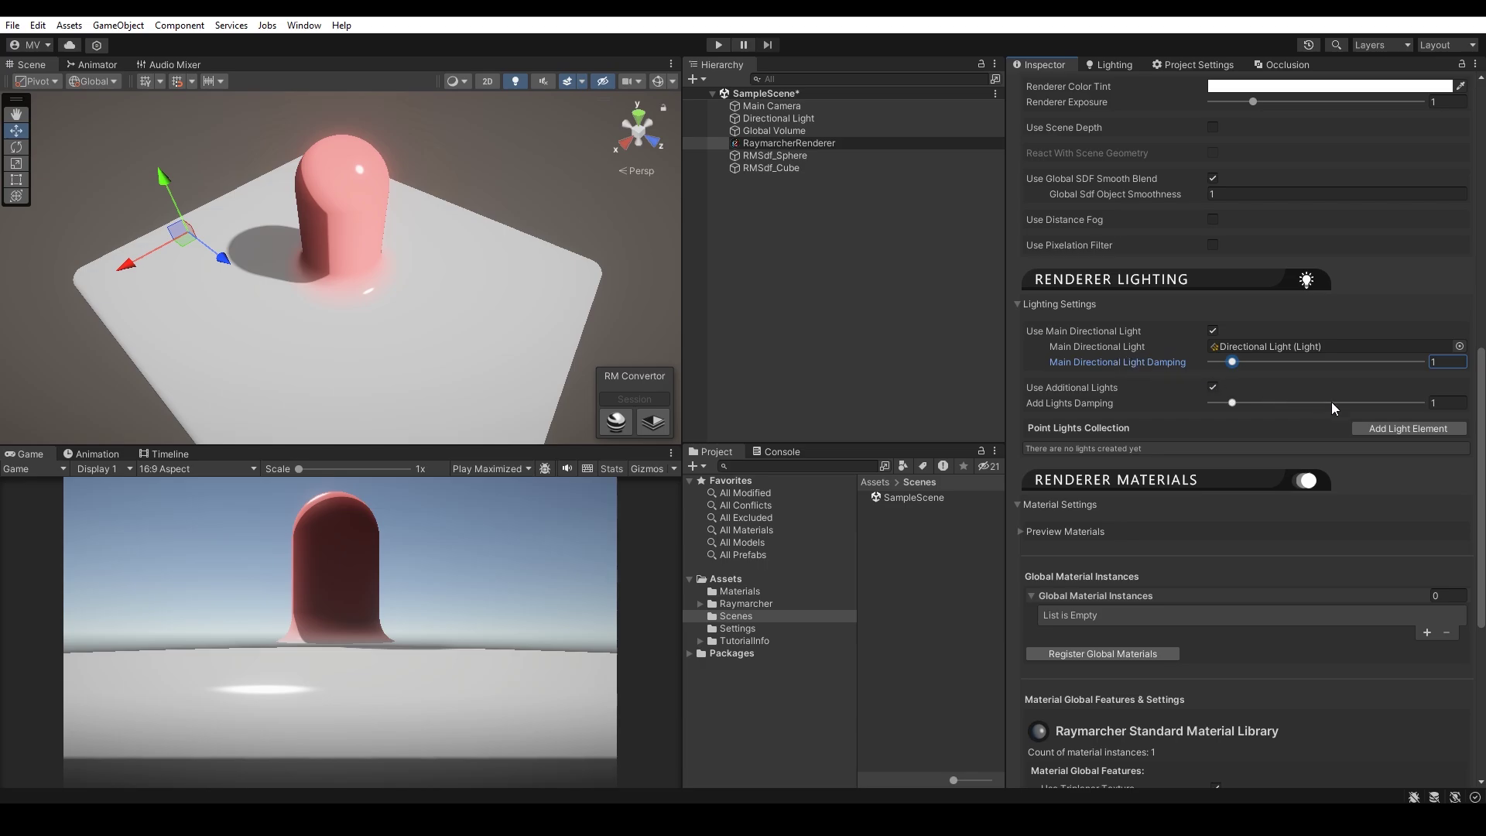
Step: Add two light elements to the renderer's Point Lights Collection and expand the settings of both
{"action": "left_click", "coordinate": [1398, 425]}
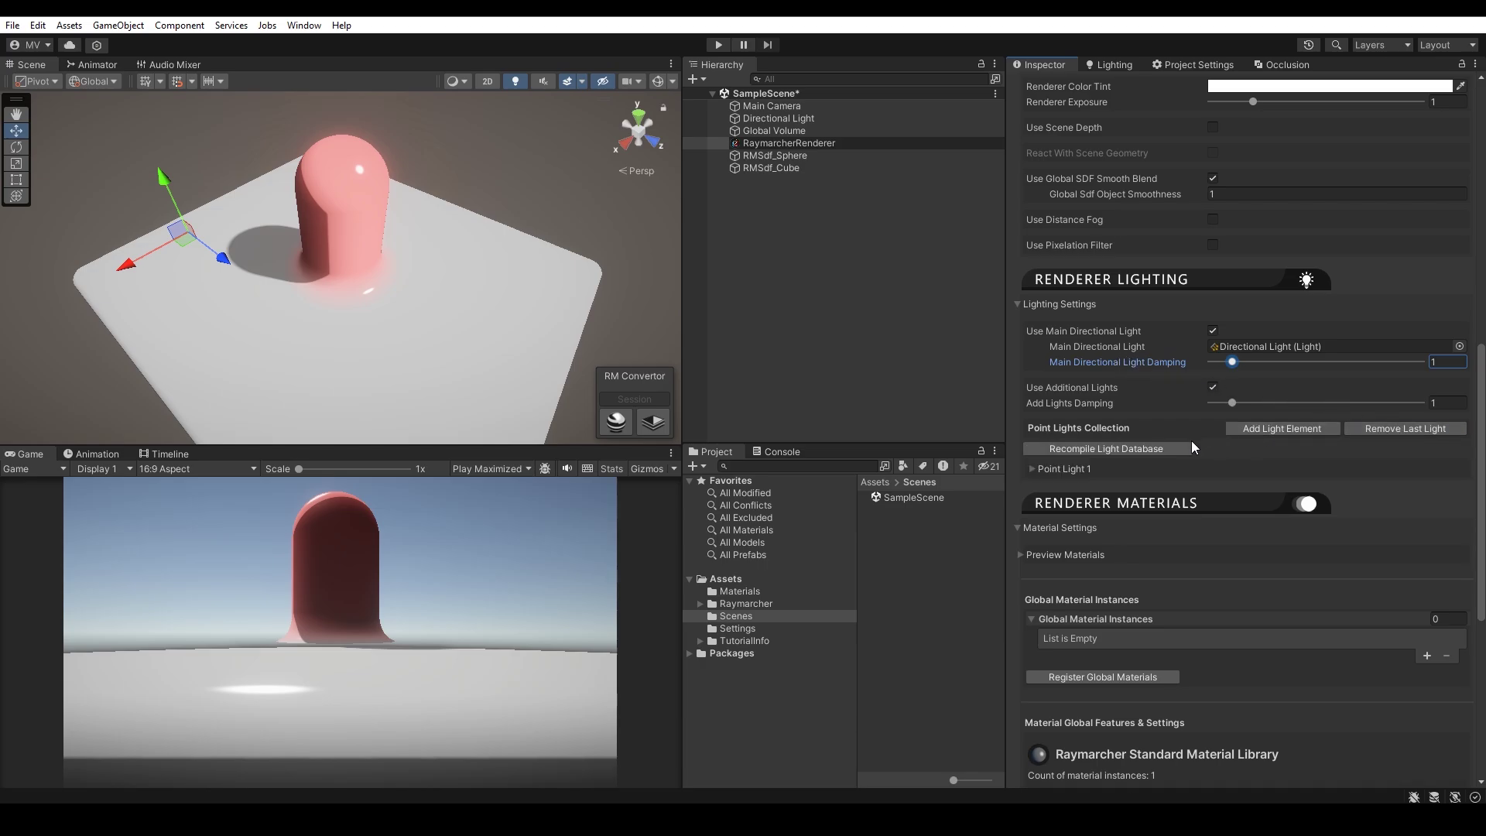
{"action": "left_click", "coordinate": [1091, 470]}
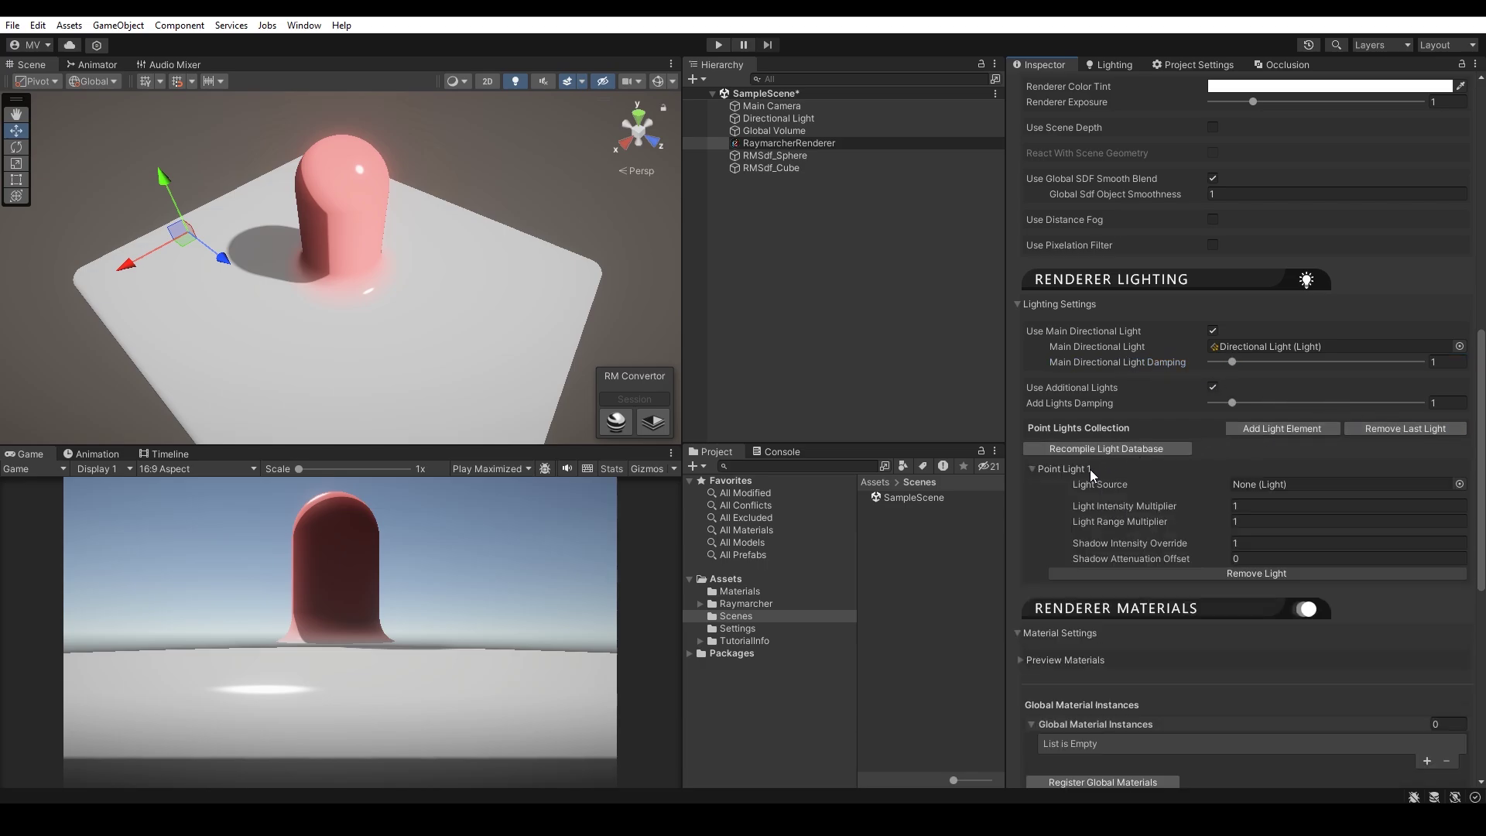
{"action": "left_click", "coordinate": [1275, 429]}
{"action": "left_click", "coordinate": [1094, 596]}
{"action": "scroll", "coordinate": [1095, 596], "scroll_direction": "down", "scroll_amount": 2}
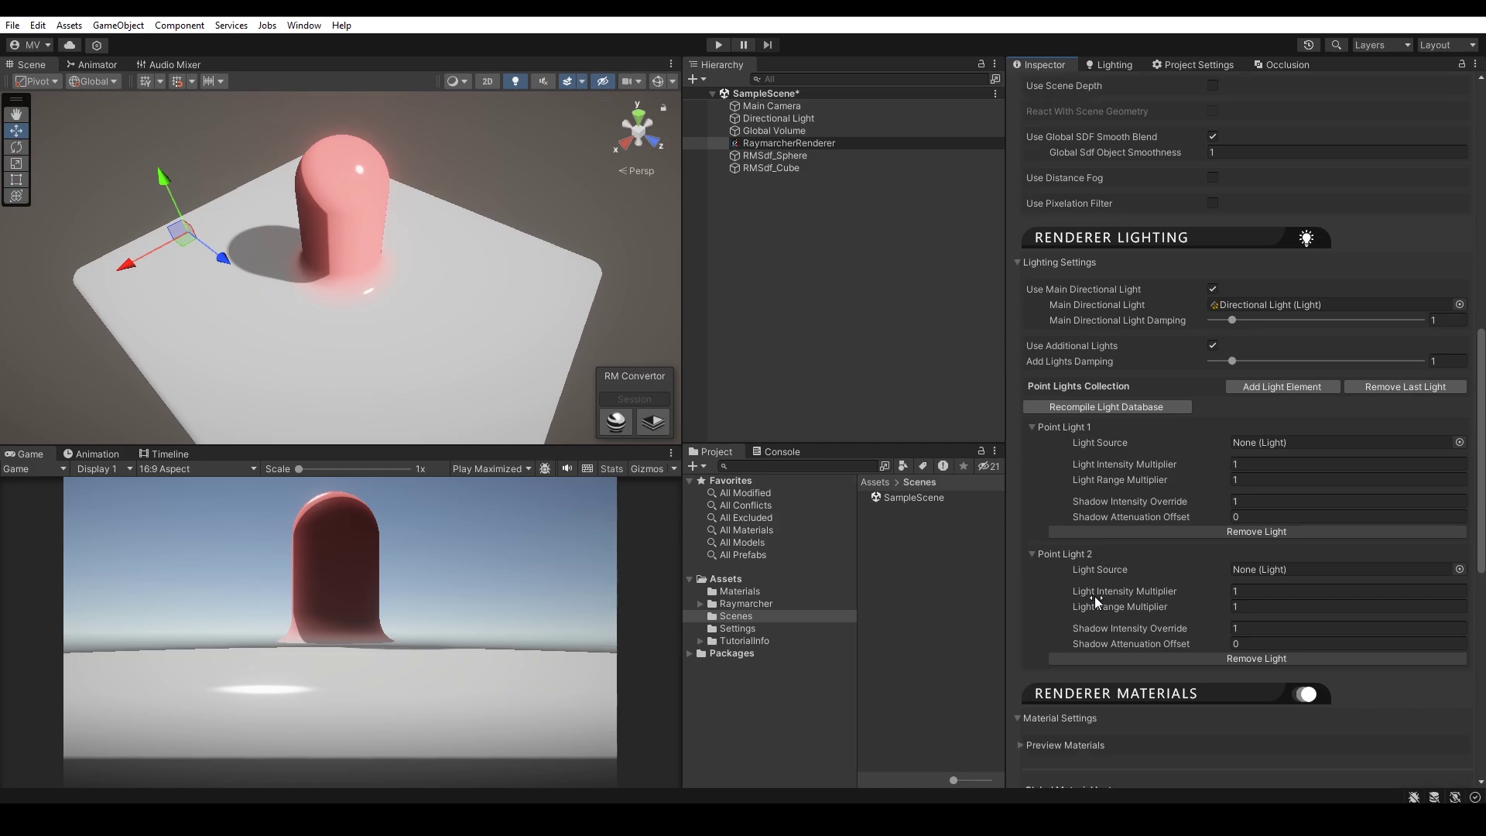
Step: Create a Point Light above the plane at about (0.42, 4.16, 4.07) and duplicate it to about (4.17, 4.16, -0.68)
{"action": "left_click", "coordinate": [695, 79]}
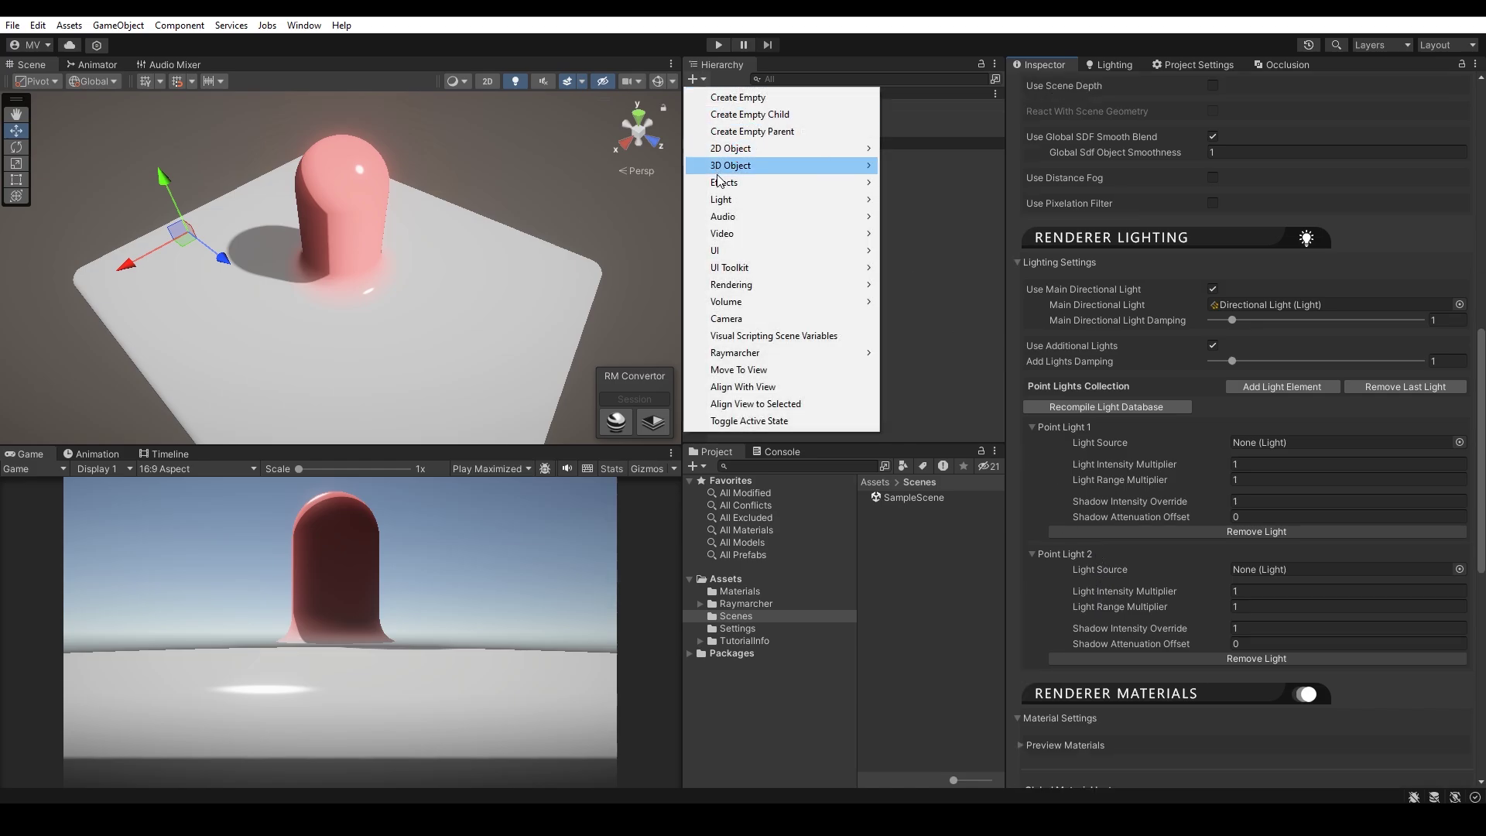
{"action": "mouse_move", "coordinate": [763, 198]}
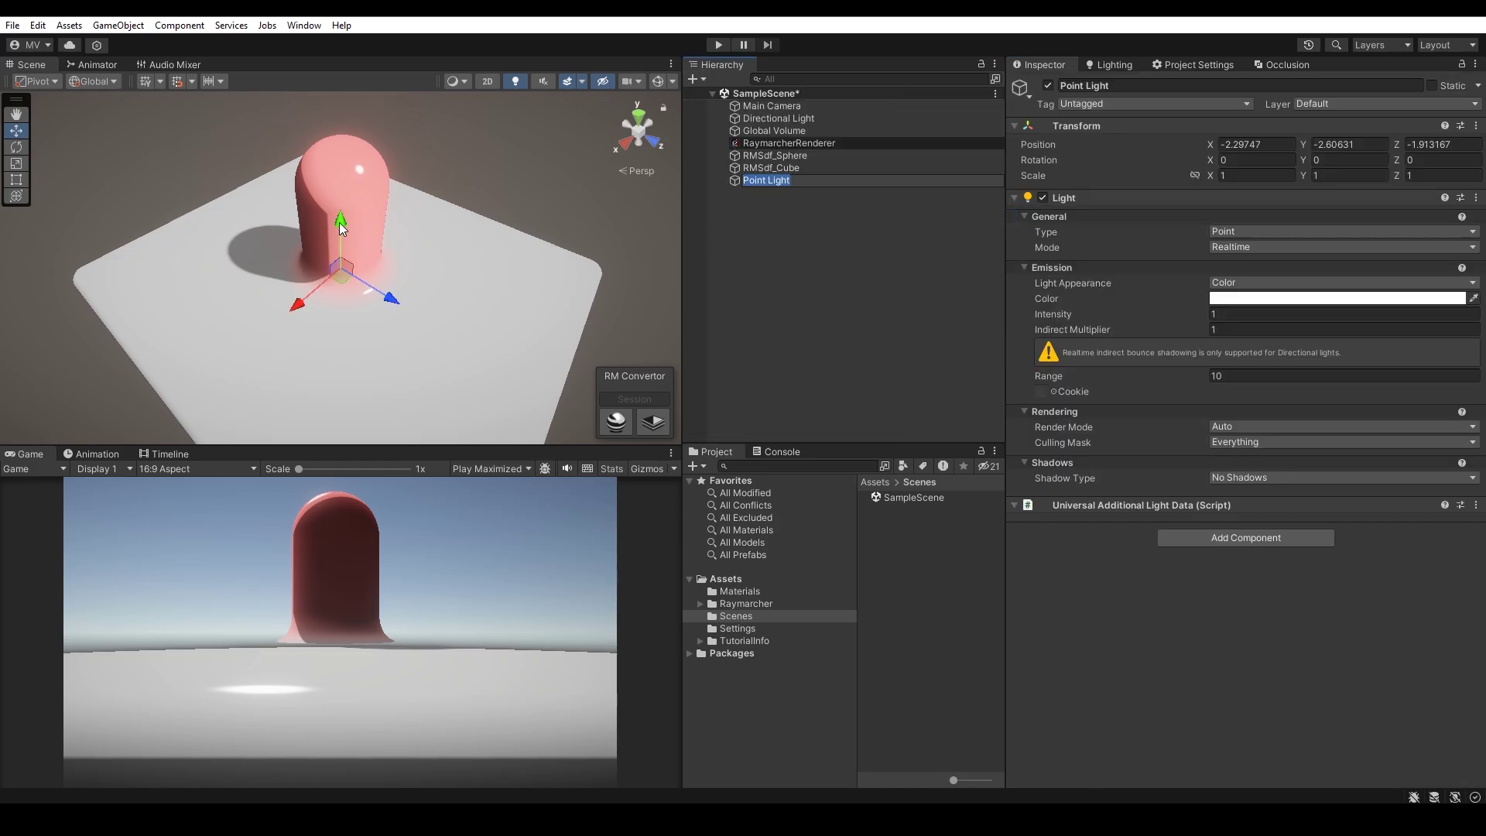
{"action": "left_click_drag", "start_coordinate": [341, 225], "coordinate": [239, 267]}
{"action": "key", "text": "ctrl+d"}
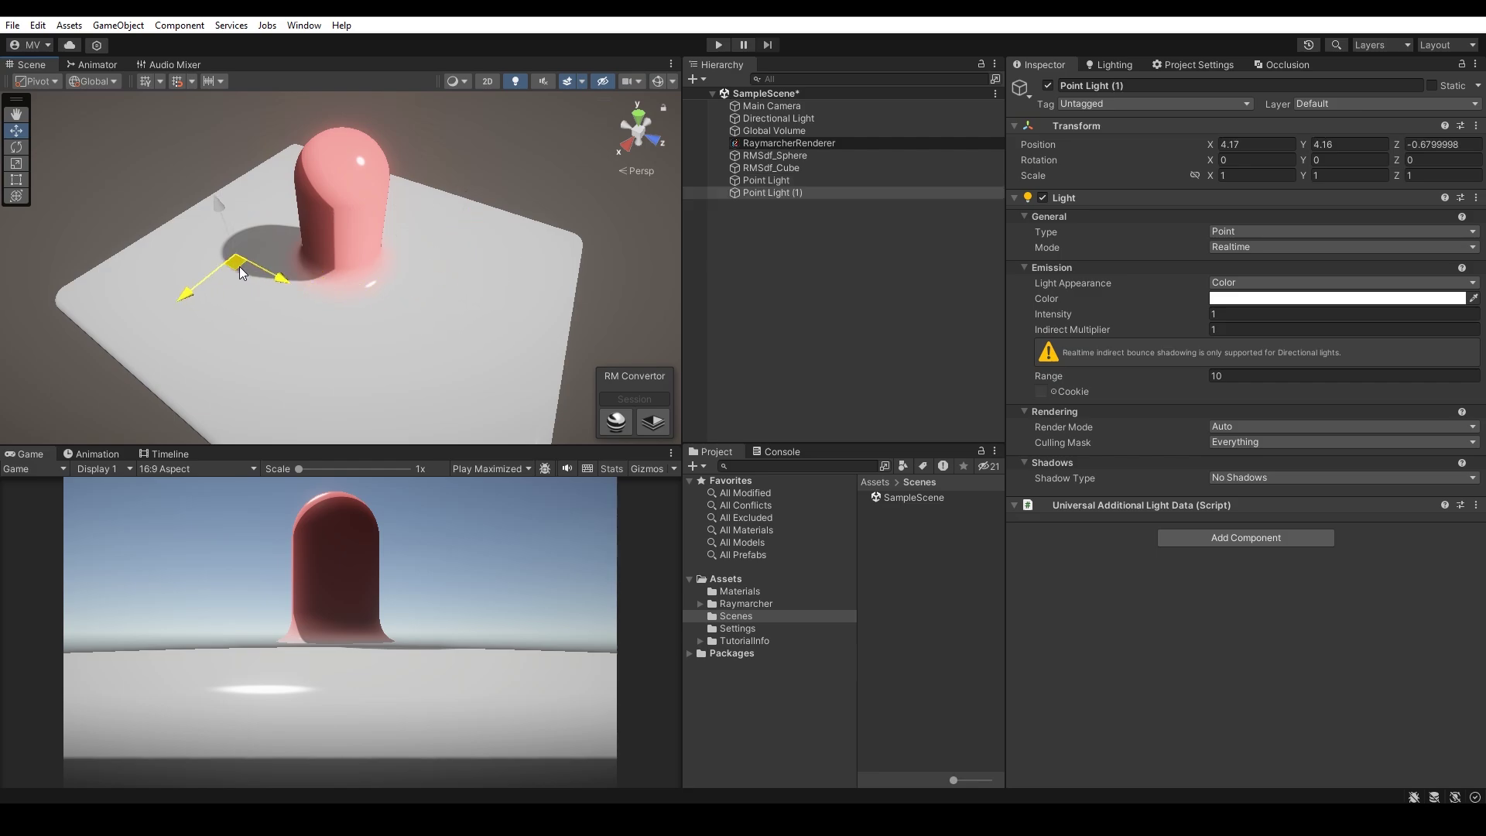
Step: Assign Point Light and Point Light (1) as the sources of the RaymarcherRenderer's two light elements and recompile the light database
{"action": "left_click", "coordinate": [820, 145]}
{"action": "scroll", "coordinate": [1262, 381], "scroll_direction": "down", "scroll_amount": 6}
{"action": "scroll", "coordinate": [1262, 383], "scroll_direction": "down", "scroll_amount": 6}
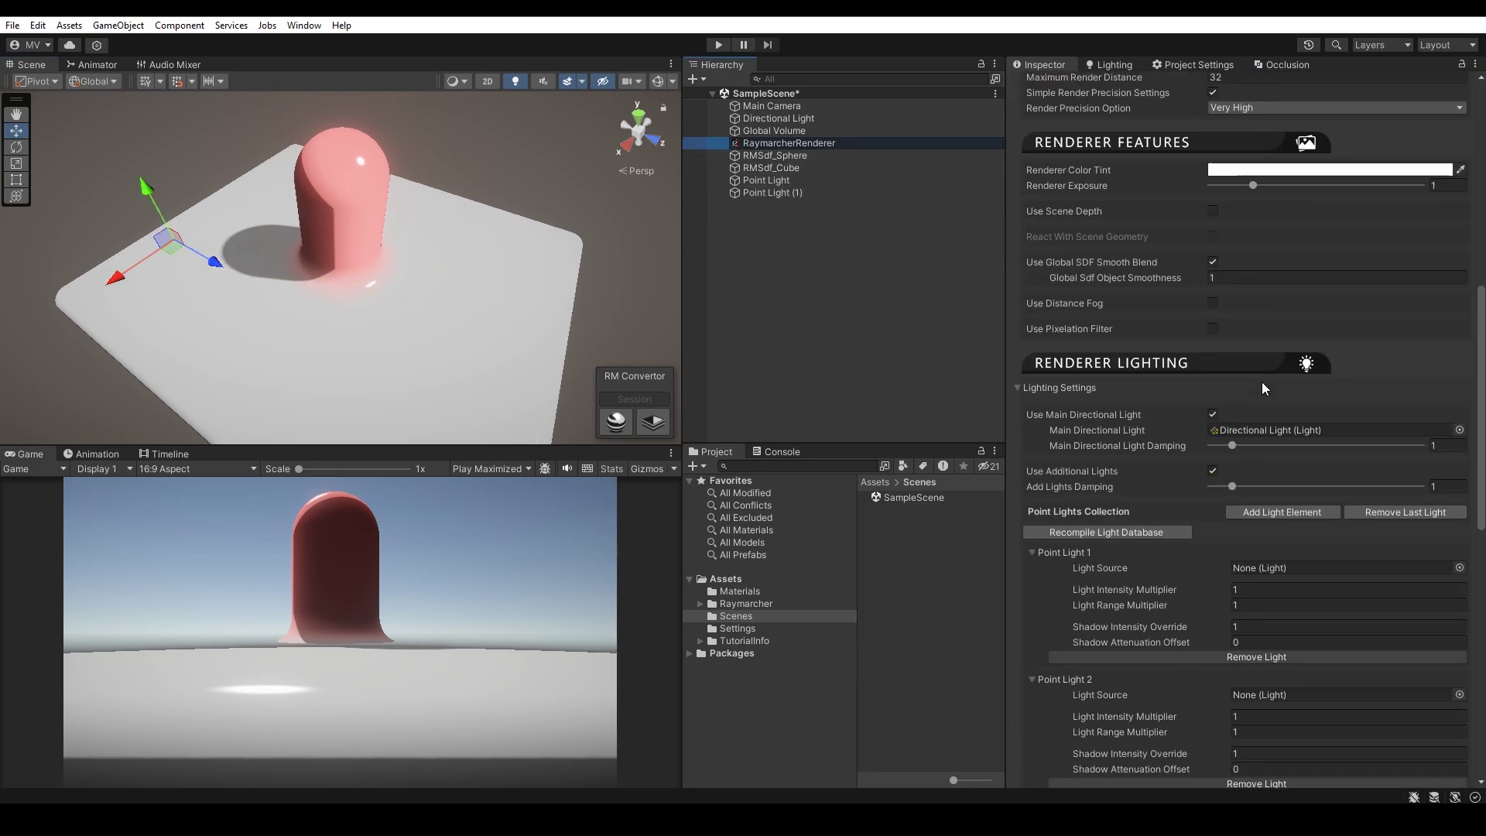
{"action": "left_click_drag", "start_coordinate": [1209, 385], "coordinate": [1260, 402]}
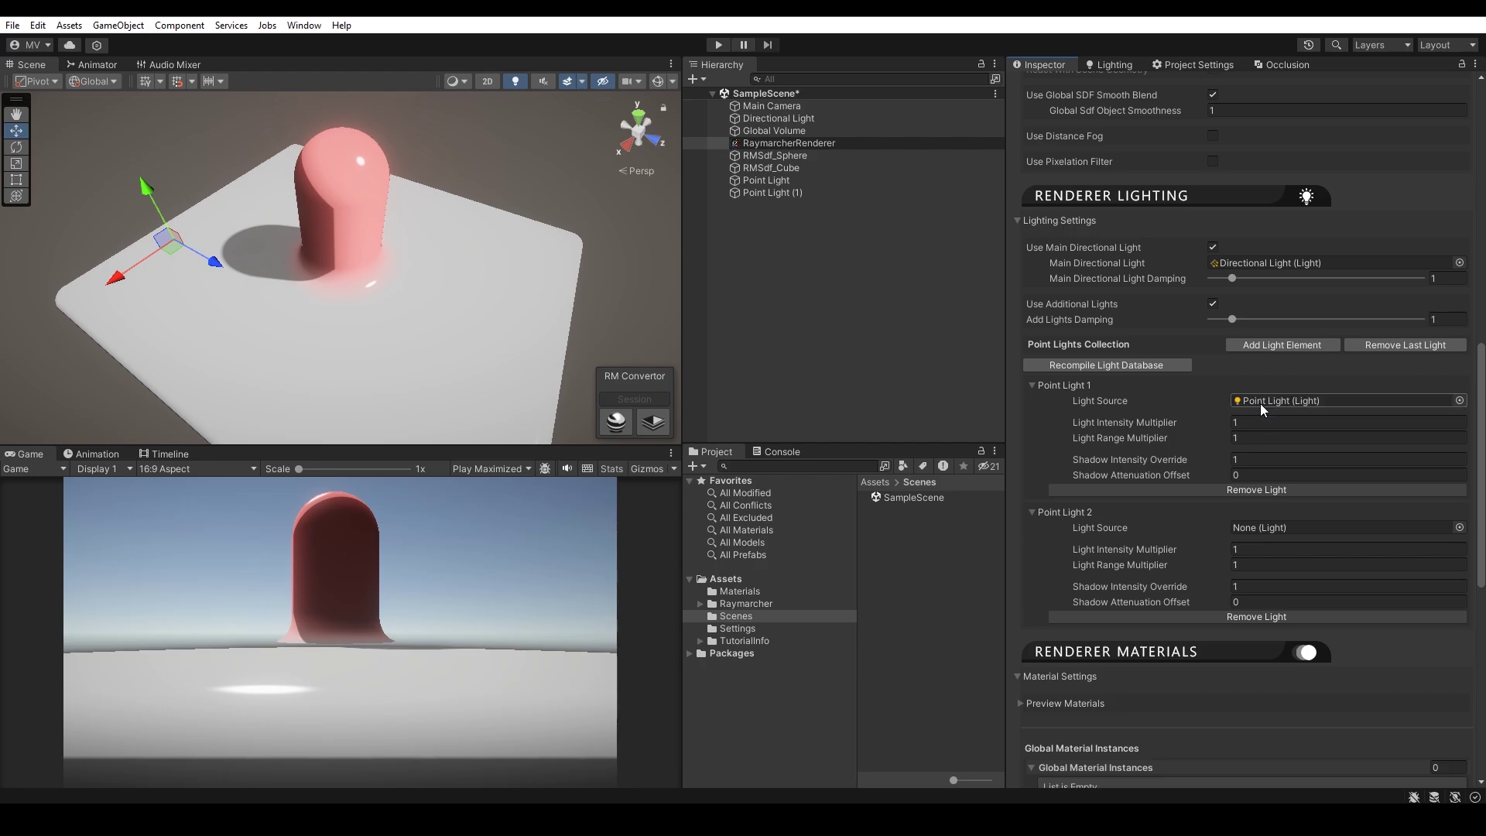
{"action": "left_click_drag", "start_coordinate": [772, 193], "coordinate": [1267, 527]}
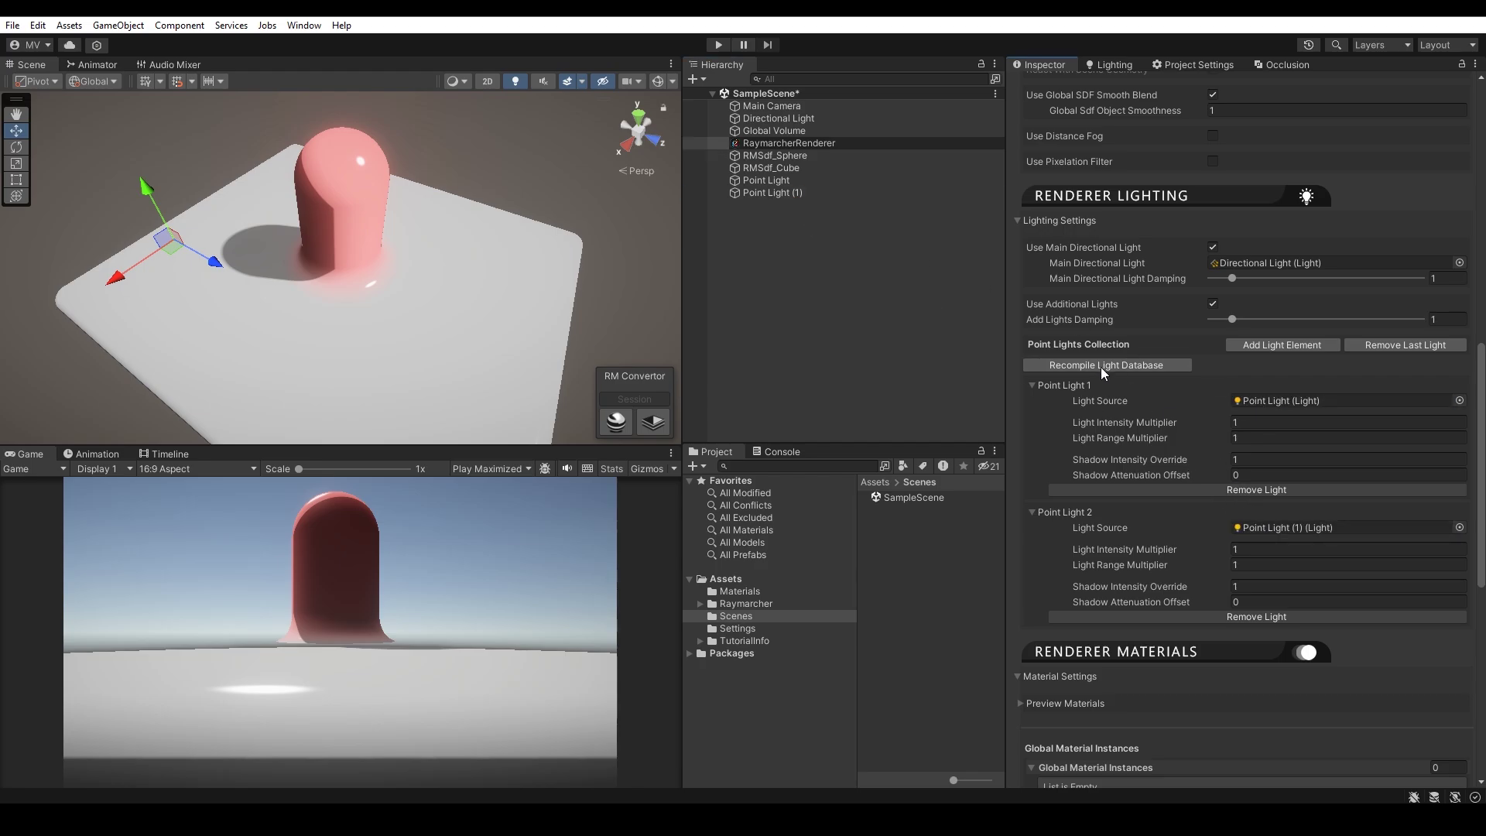
{"action": "left_click", "coordinate": [1100, 365]}
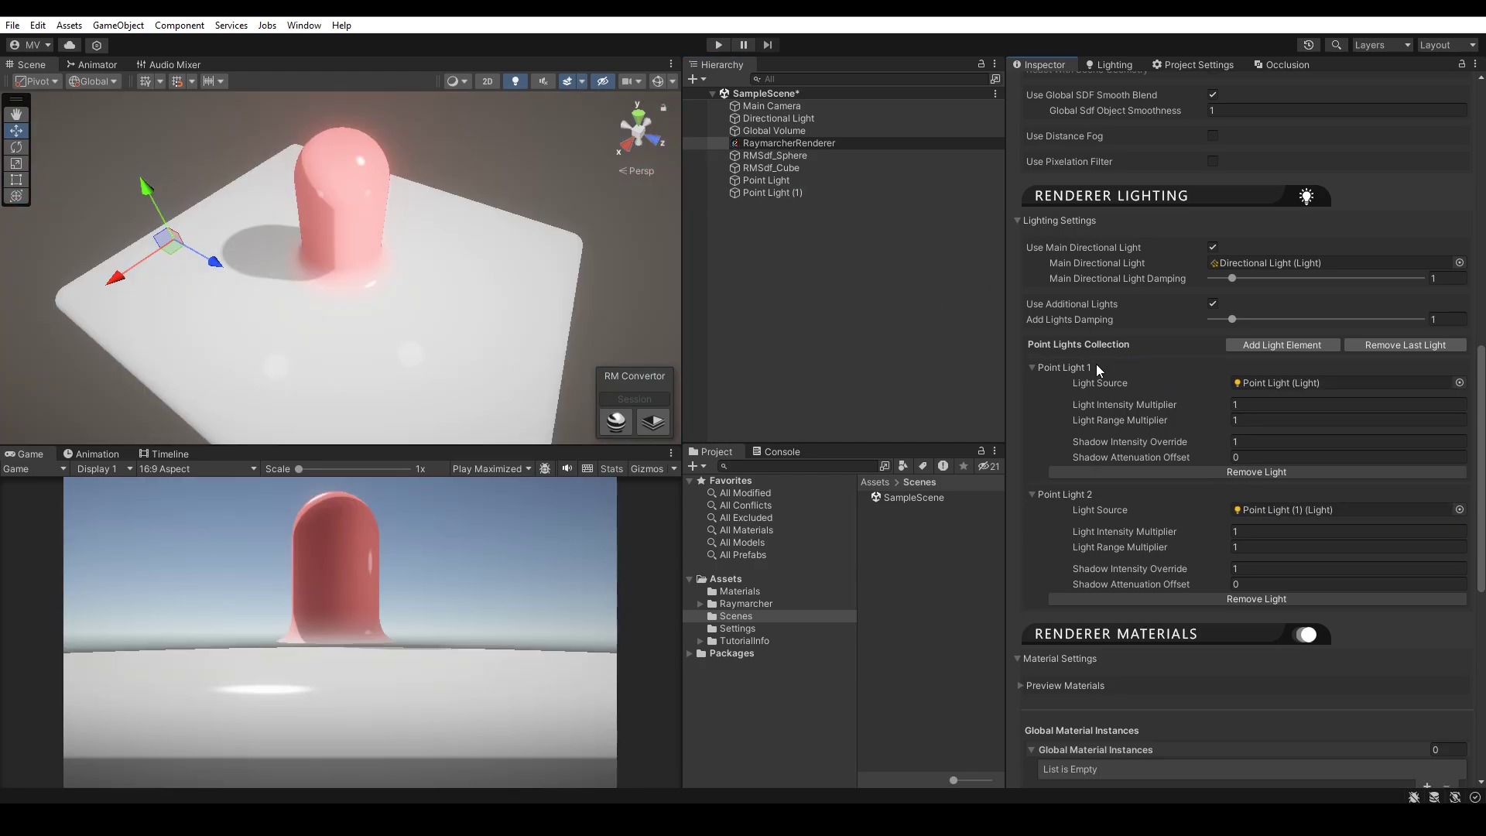
Step: Change the emission color of Point Light (1) to red
{"action": "left_click", "coordinate": [808, 194]}
{"action": "left_click", "coordinate": [1337, 298]}
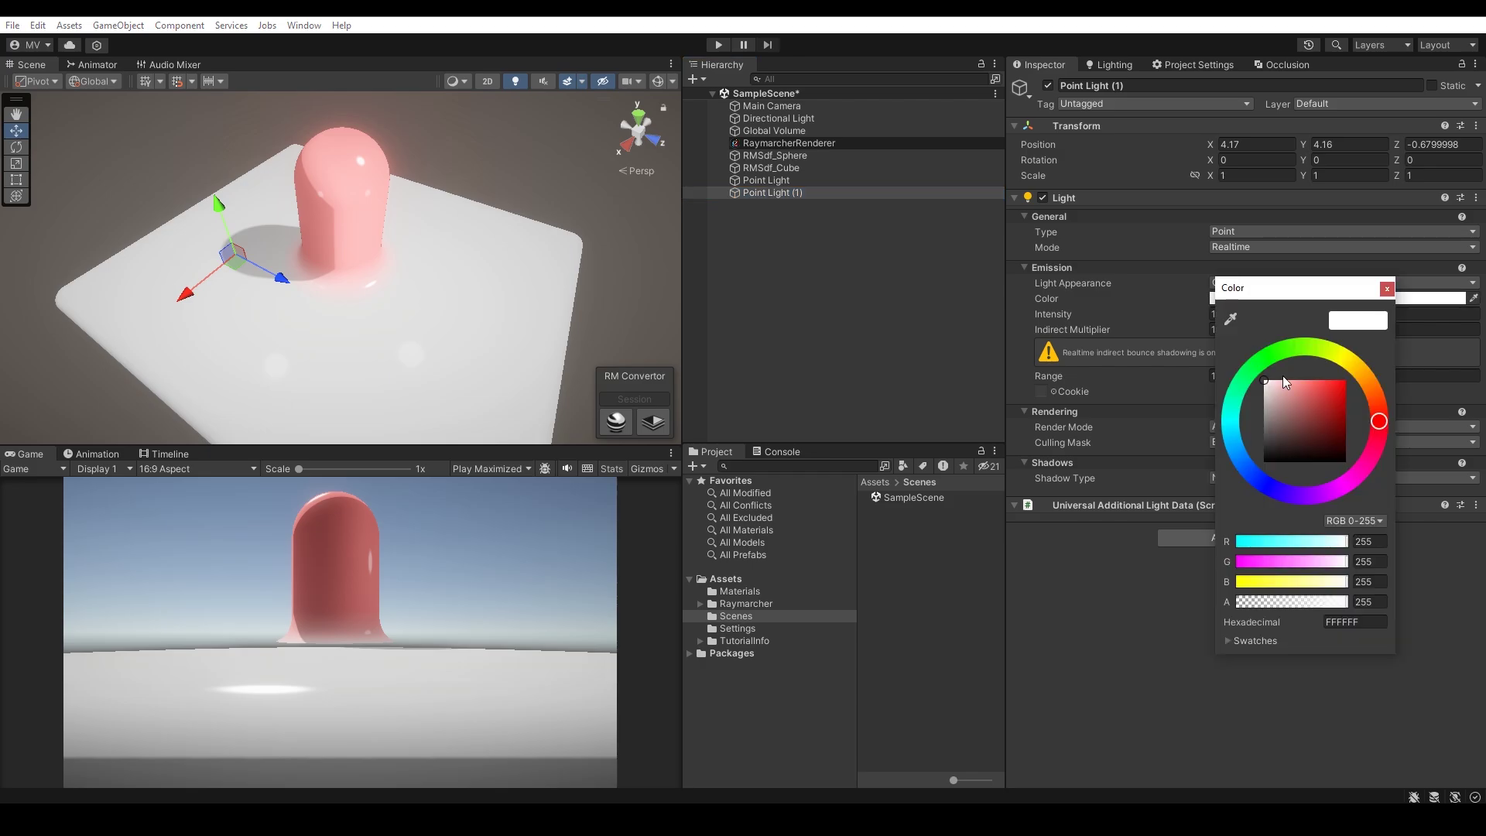
{"action": "left_click", "coordinate": [1345, 378]}
Step: Change the emission color of Point Light to blue (0004FF)
{"action": "left_click", "coordinate": [815, 181]}
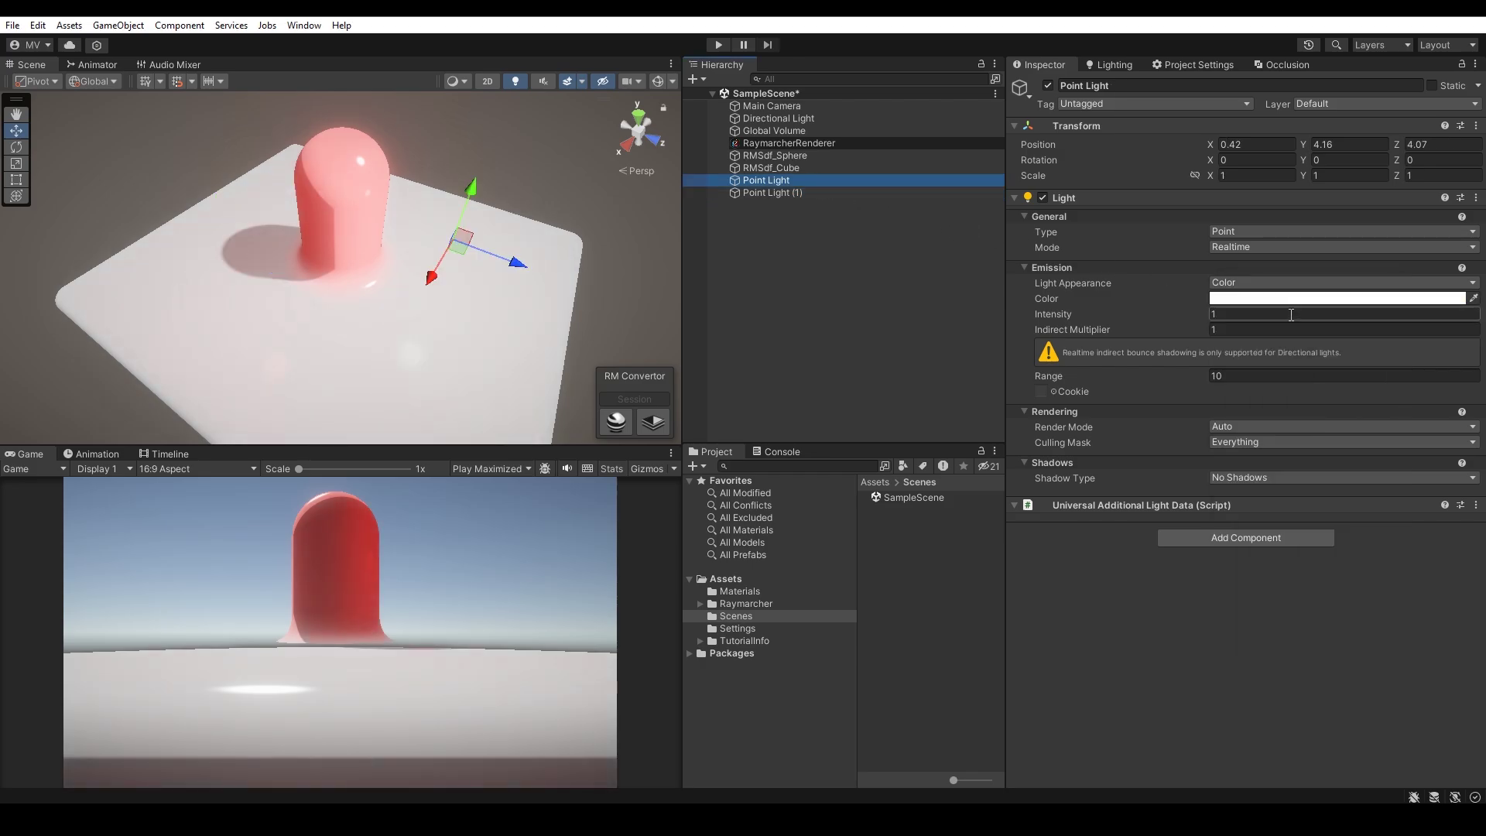
{"action": "left_click", "coordinate": [1337, 298]}
{"action": "left_click", "coordinate": [1345, 483]}
{"action": "left_click", "coordinate": [1405, 378]}
{"action": "left_click_drag", "start_coordinate": [1410, 377], "coordinate": [1438, 339]}
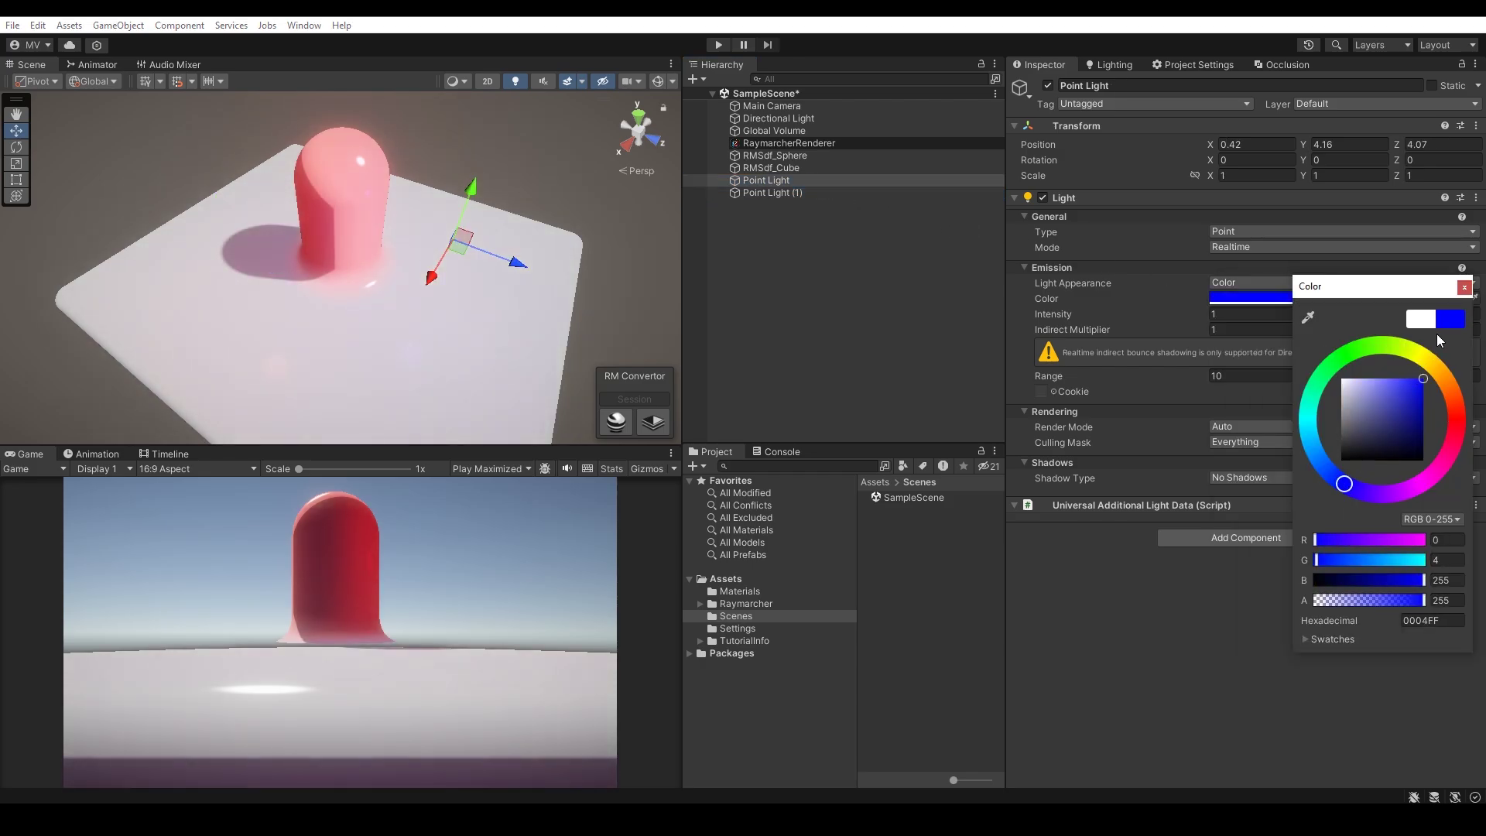
Step: Disable the main directional light in the RaymarcherRenderer's lighting settings
{"action": "left_click", "coordinate": [797, 143]}
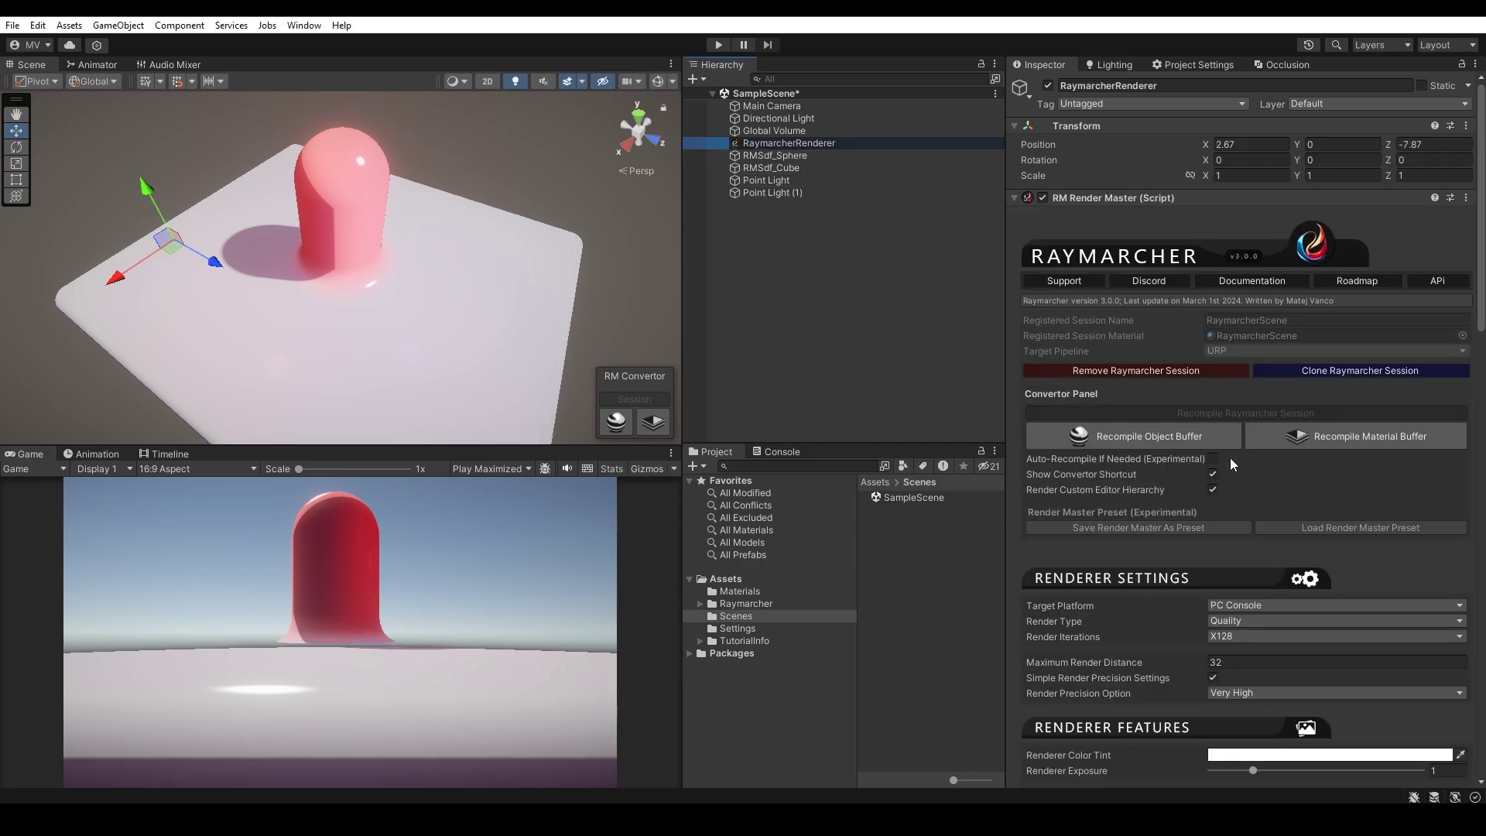
{"action": "scroll", "coordinate": [1229, 457], "scroll_direction": "down", "scroll_amount": 10}
{"action": "scroll", "coordinate": [1222, 453], "scroll_direction": "down", "scroll_amount": 5}
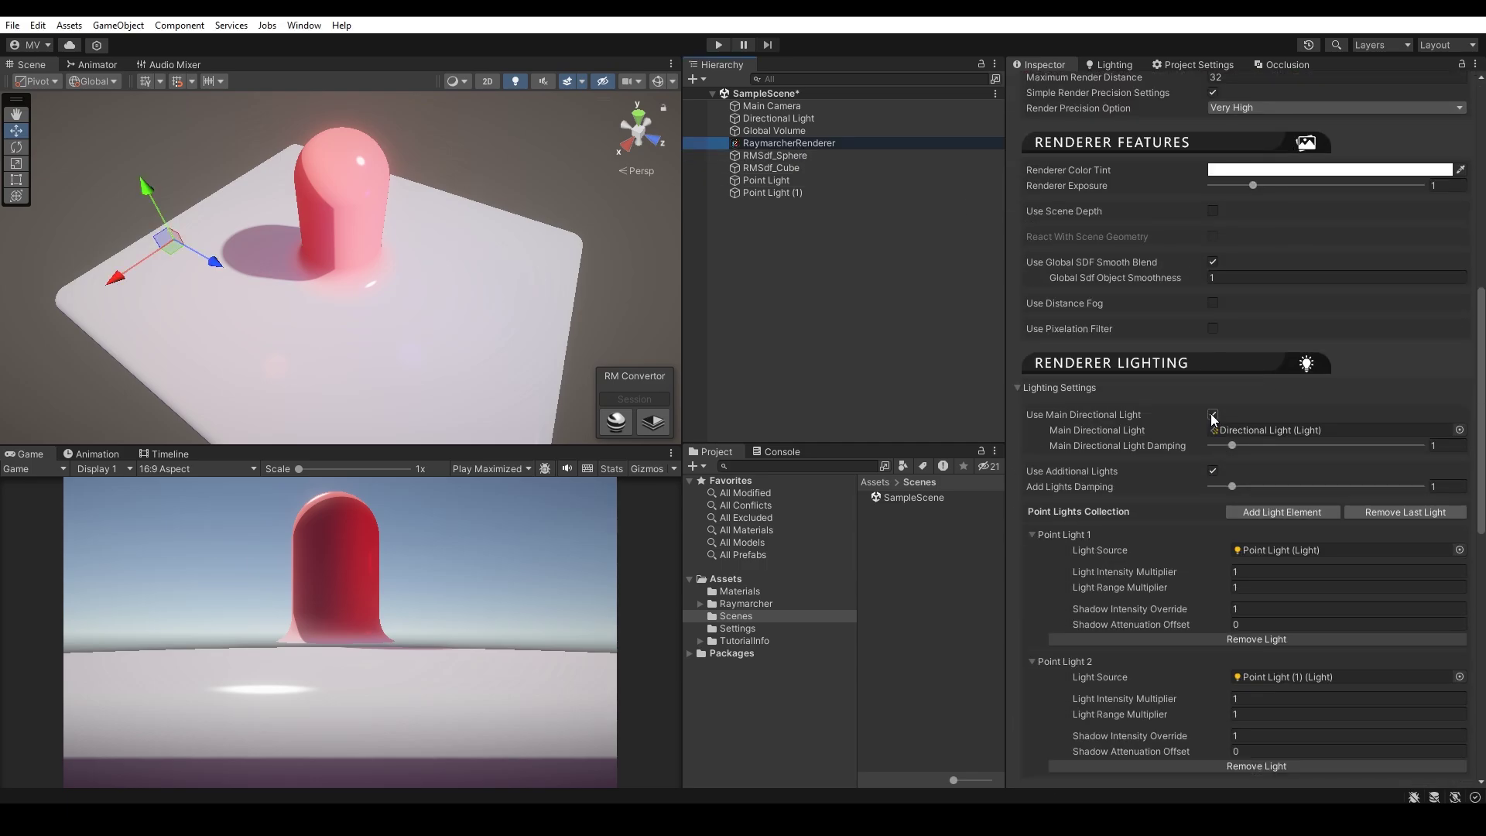
{"action": "left_click", "coordinate": [1213, 416]}
Step: Set the shadow type of both Point Light and Point Light (1) to Soft Shadows
{"action": "left_click", "coordinate": [783, 180]}
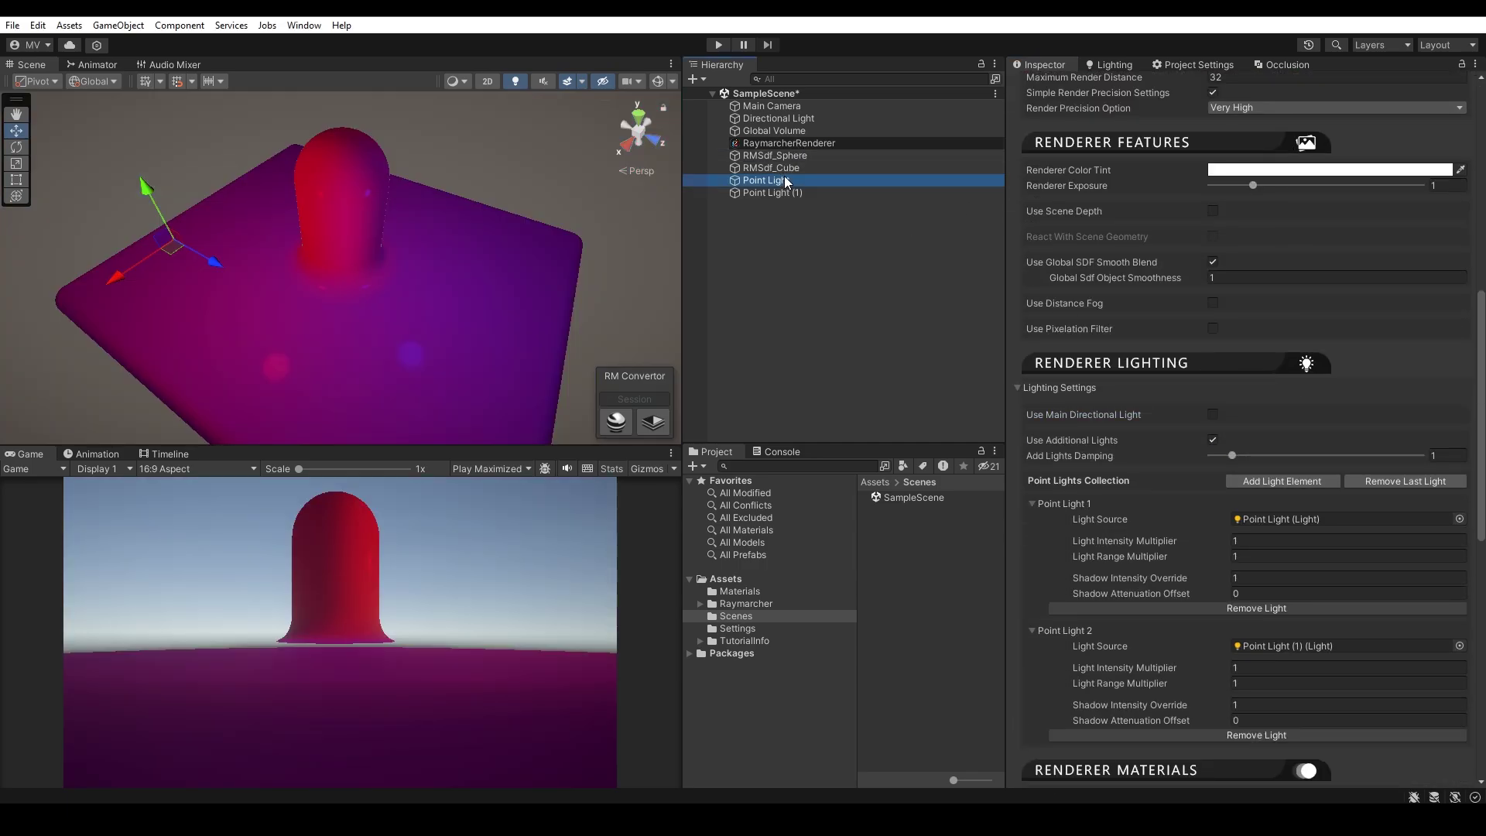
{"action": "left_click", "coordinate": [788, 193], "text": "shift"}
{"action": "left_click", "coordinate": [1276, 478]}
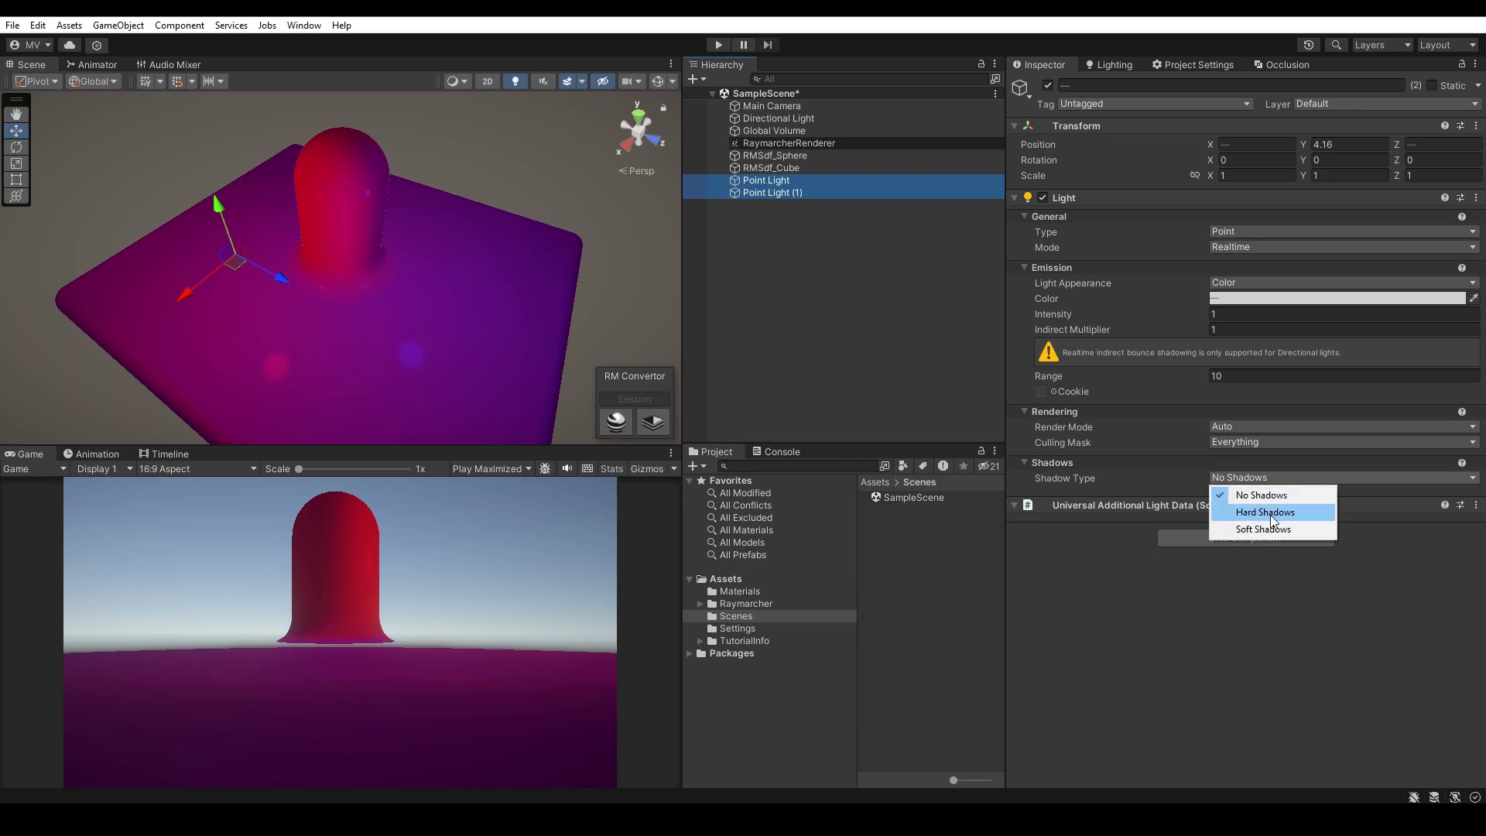
{"action": "left_click", "coordinate": [1264, 528]}
Step: Move Point Light (1) to about (2.84, 4.16, -1)
{"action": "left_click", "coordinate": [792, 195]}
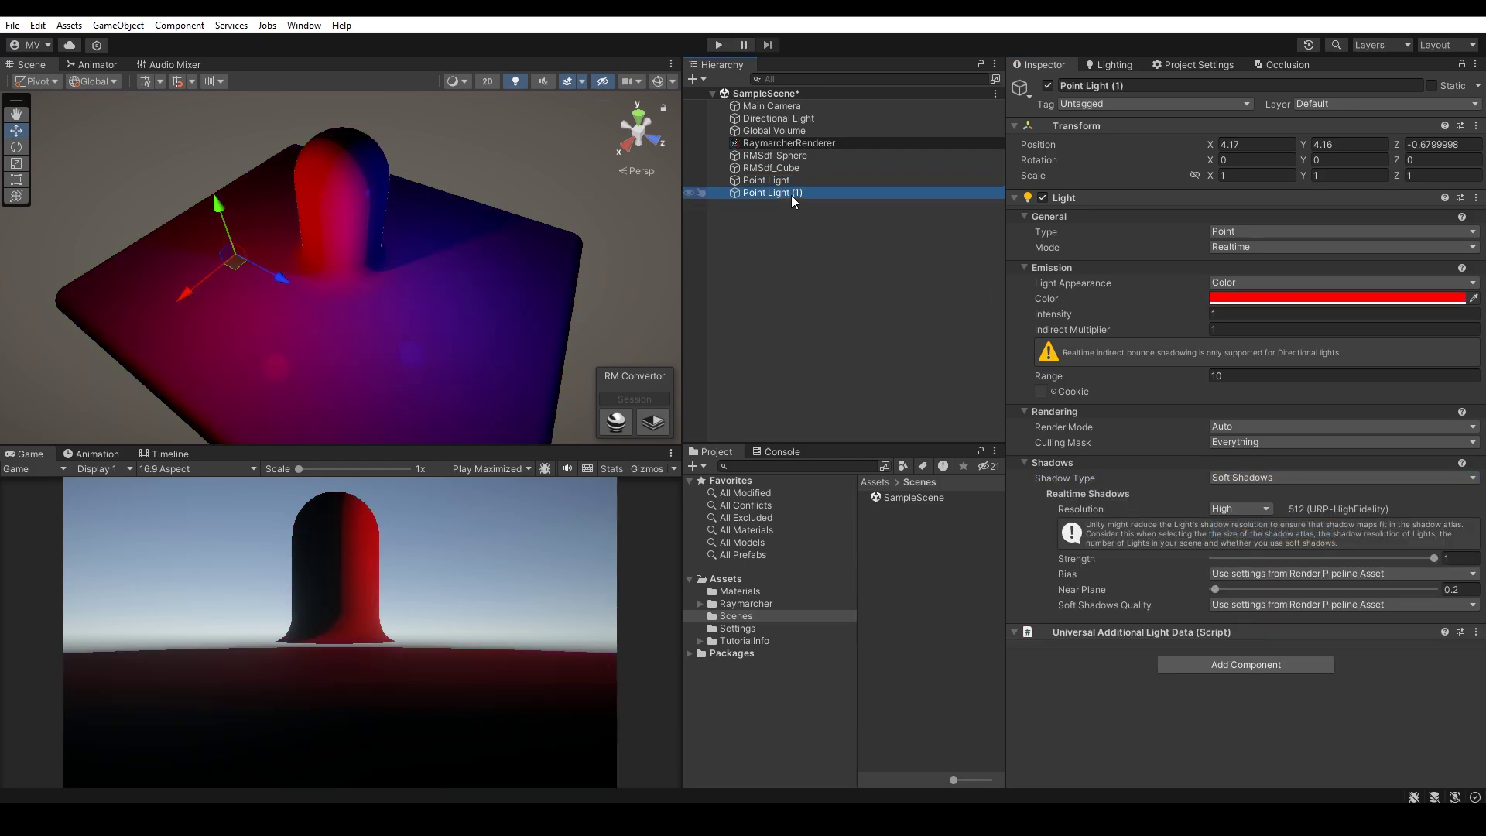
{"action": "left_click_drag", "start_coordinate": [235, 260], "coordinate": [259, 230]}
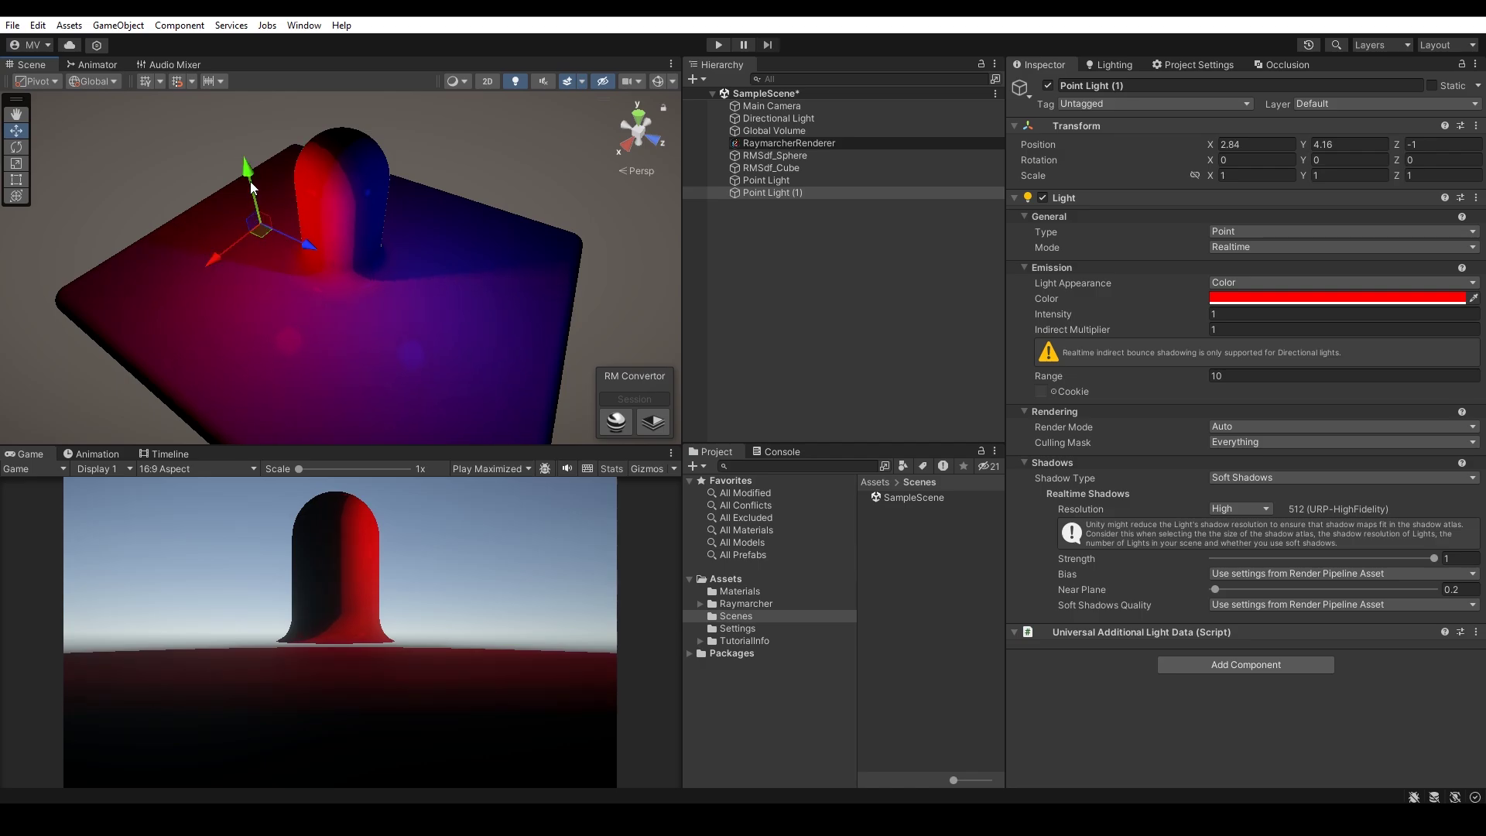
Step: Move Point Light to about (-1.03, 4.16, 4.01) and set its intensity to about 1.74
{"action": "left_click", "coordinate": [766, 180]}
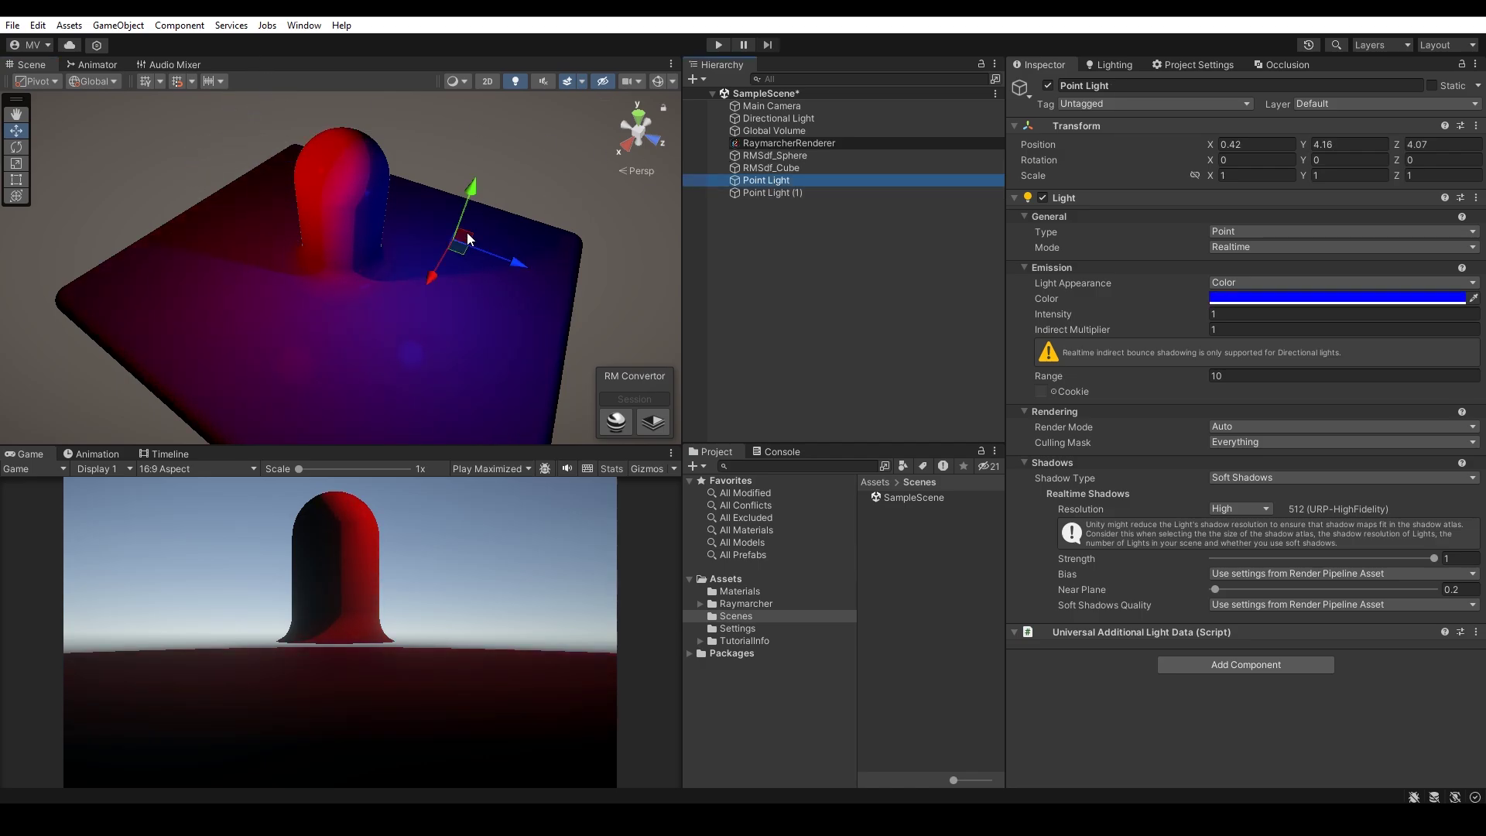
{"action": "mouse_move", "coordinate": [468, 239]}
{"action": "left_mouse_down"}
{"action": "mouse_move", "coordinate": [448, 266]}
{"action": "mouse_move", "coordinate": [248, 332]}
{"action": "mouse_move", "coordinate": [497, 166]}
{"action": "mouse_move", "coordinate": [481, 221]}
{"action": "left_mouse_up"}
{"action": "left_click_drag", "start_coordinate": [1103, 318], "coordinate": [1116, 319]}
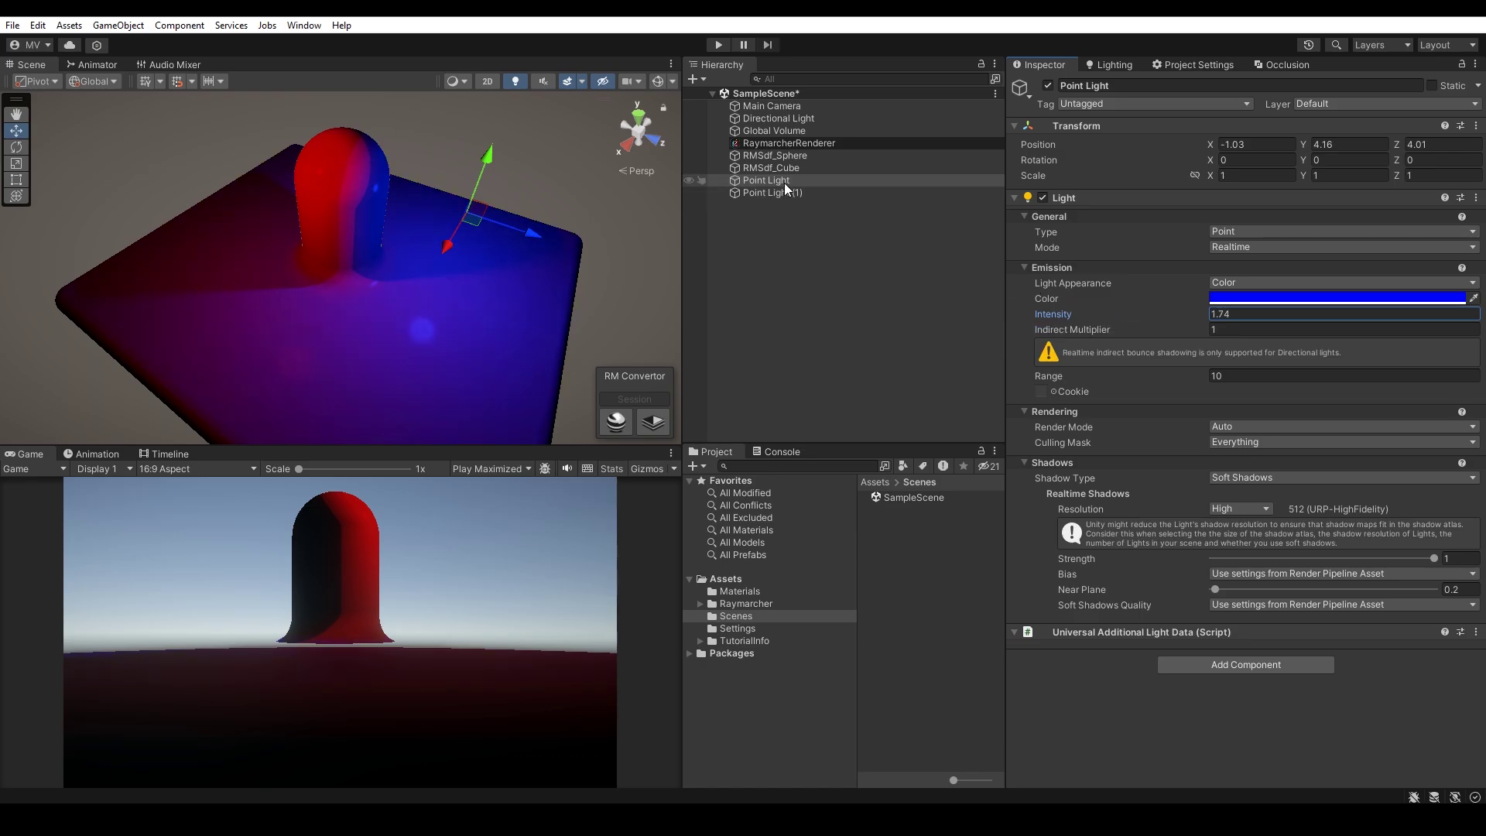
Step: Open the RMStandardPBRMaterial used by RMSdf_Sphere and set its Shadow Ambience to about 0.157
{"action": "left_click", "coordinate": [796, 157]}
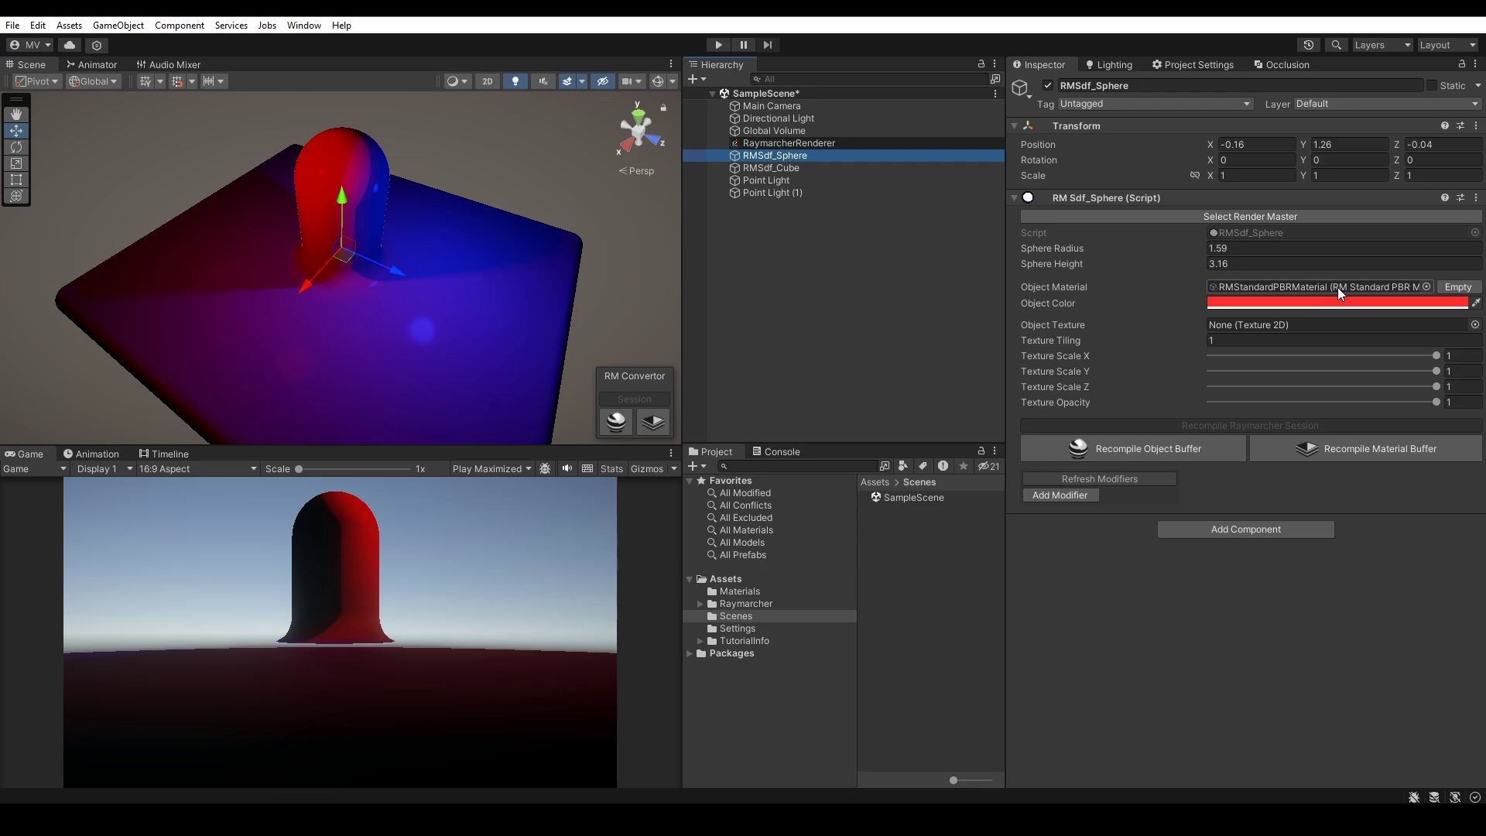
{"action": "left_click", "coordinate": [1337, 286]}
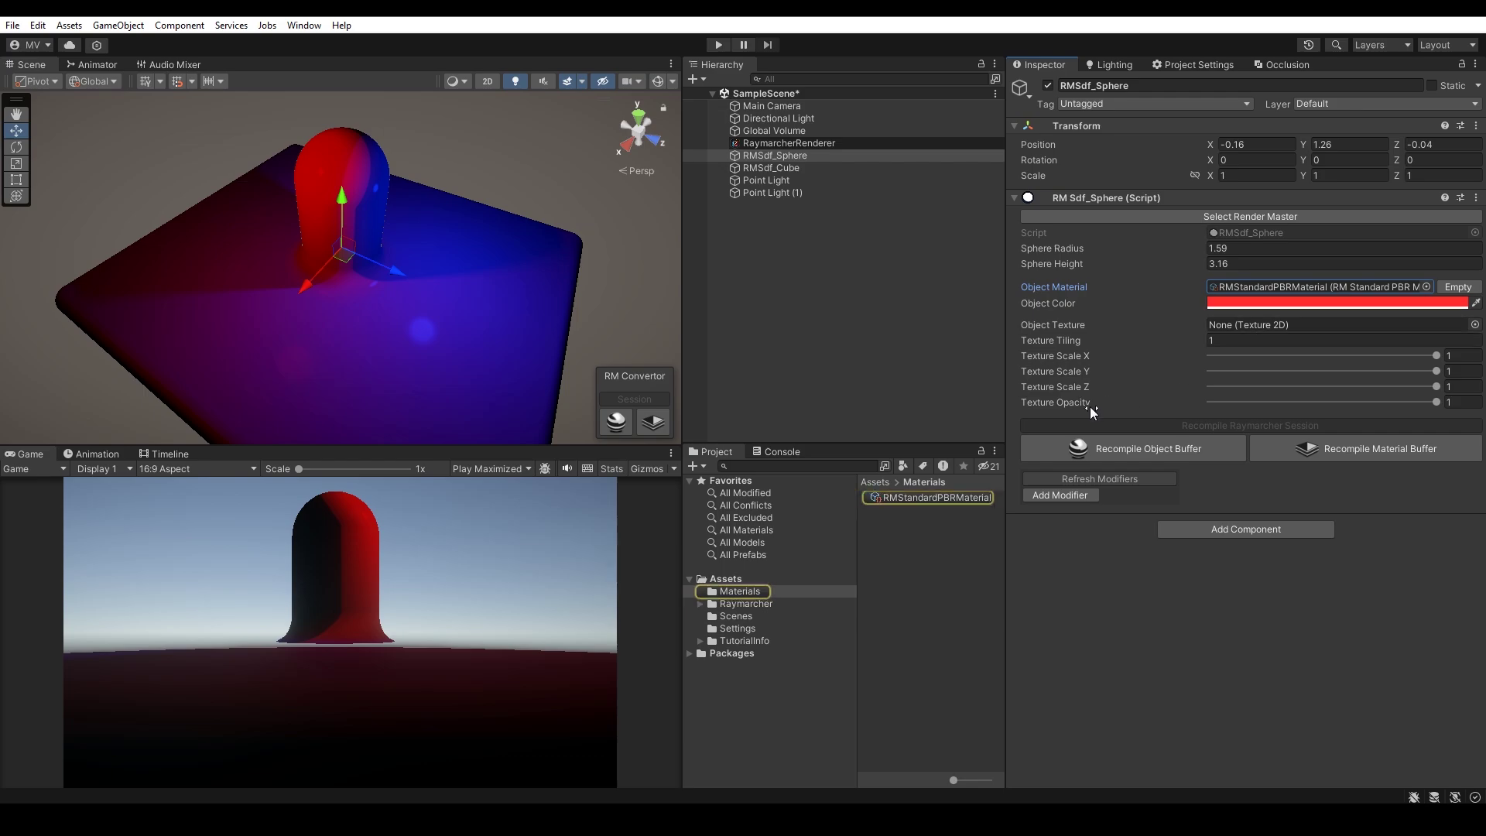
{"action": "left_click", "coordinate": [978, 499]}
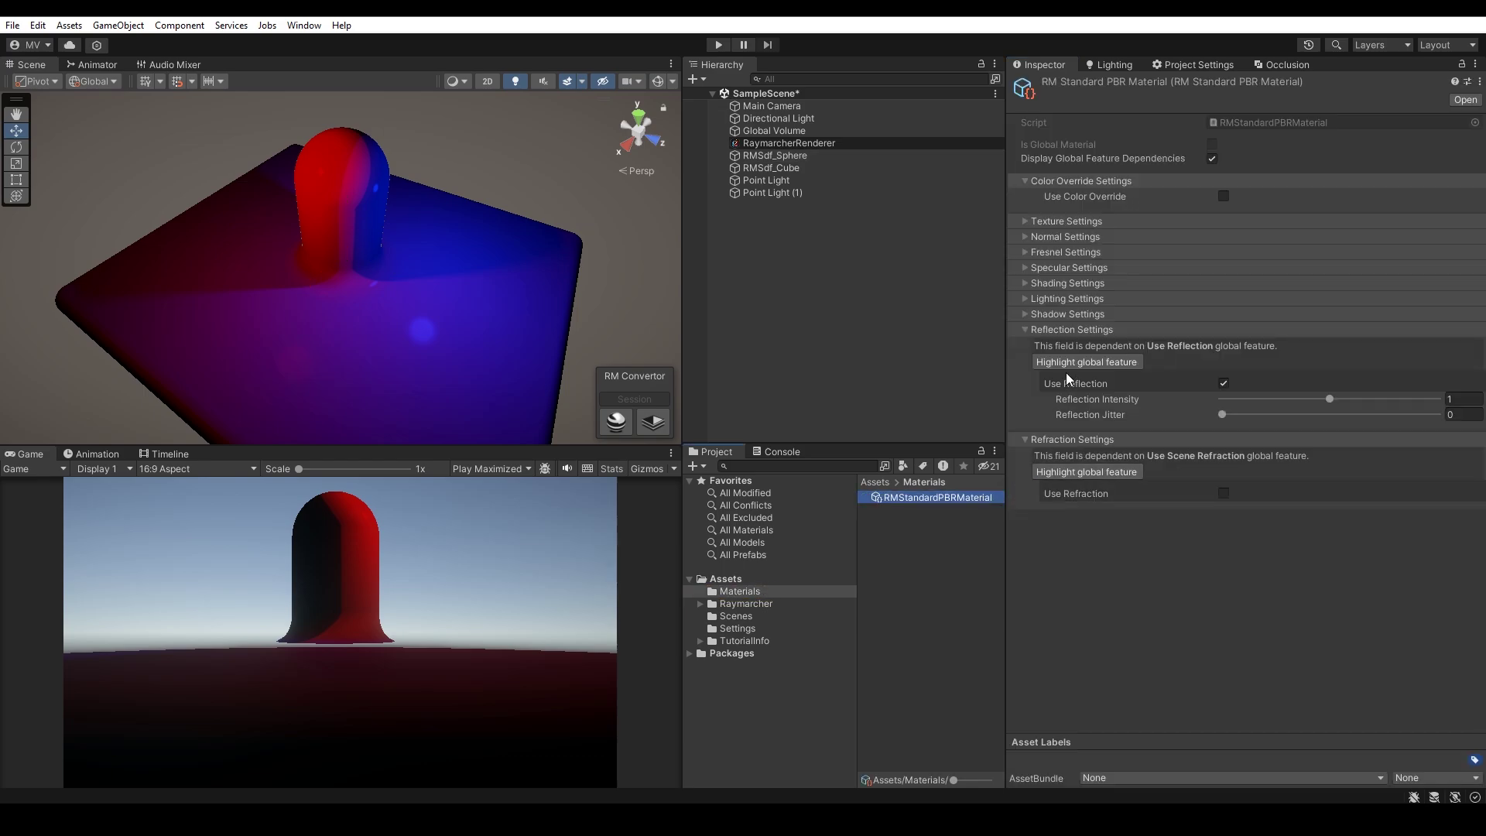
{"action": "left_click", "coordinate": [1071, 329]}
{"action": "left_click", "coordinate": [1071, 344]}
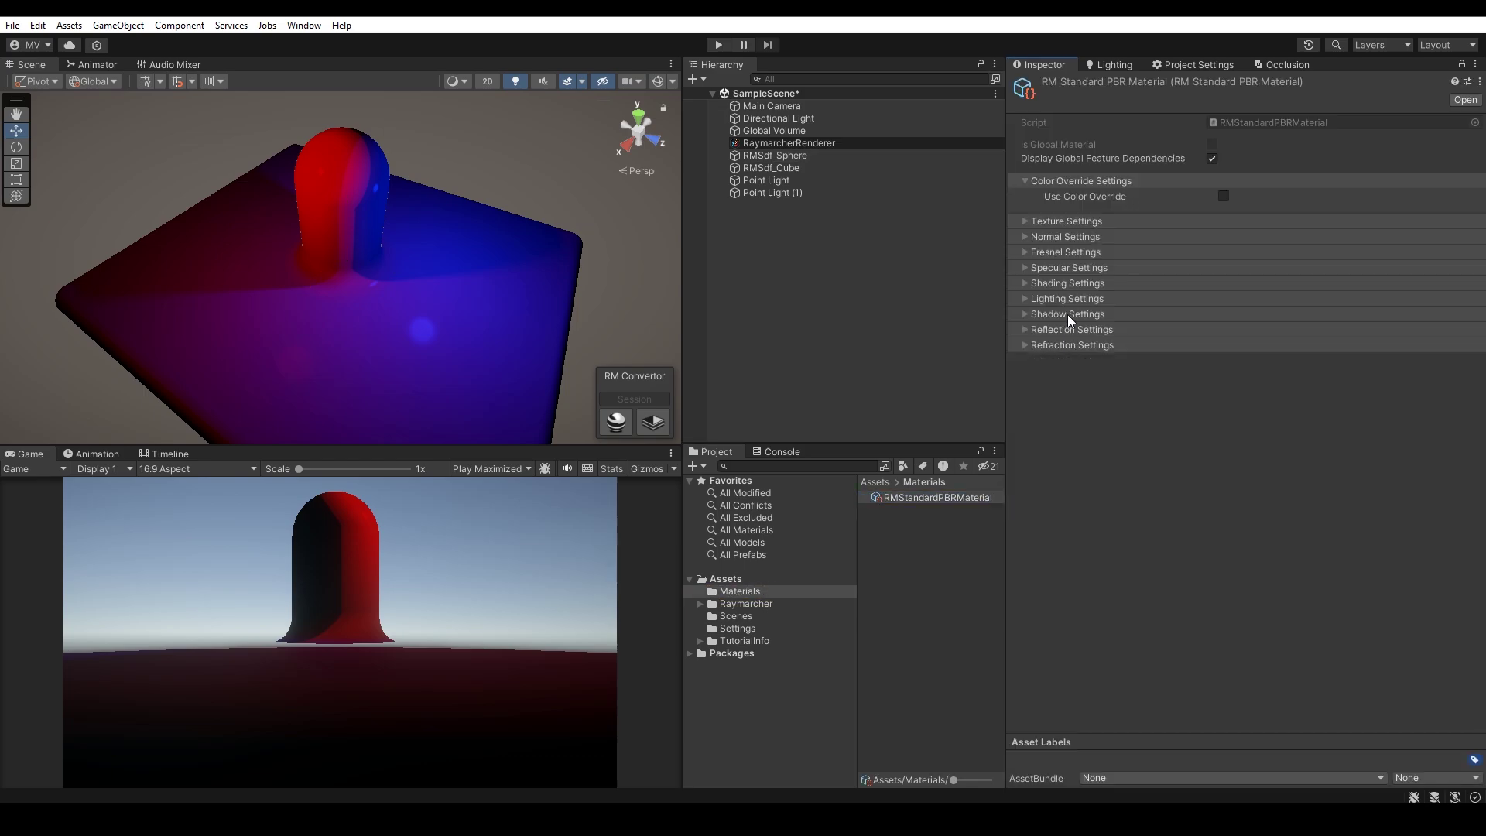
{"action": "left_click", "coordinate": [1067, 315]}
{"action": "mouse_move", "coordinate": [1308, 397]}
{"action": "left_mouse_down"}
{"action": "mouse_move", "coordinate": [1284, 397]}
{"action": "mouse_move", "coordinate": [1392, 398]}
{"action": "mouse_move", "coordinate": [1273, 397]}
{"action": "mouse_move", "coordinate": [1312, 397]}
{"action": "left_mouse_up"}
Step: Expand the material's lighting and shading settings and adjust its Shading Opacity and Shading Coverage
{"action": "left_click", "coordinate": [1052, 298]}
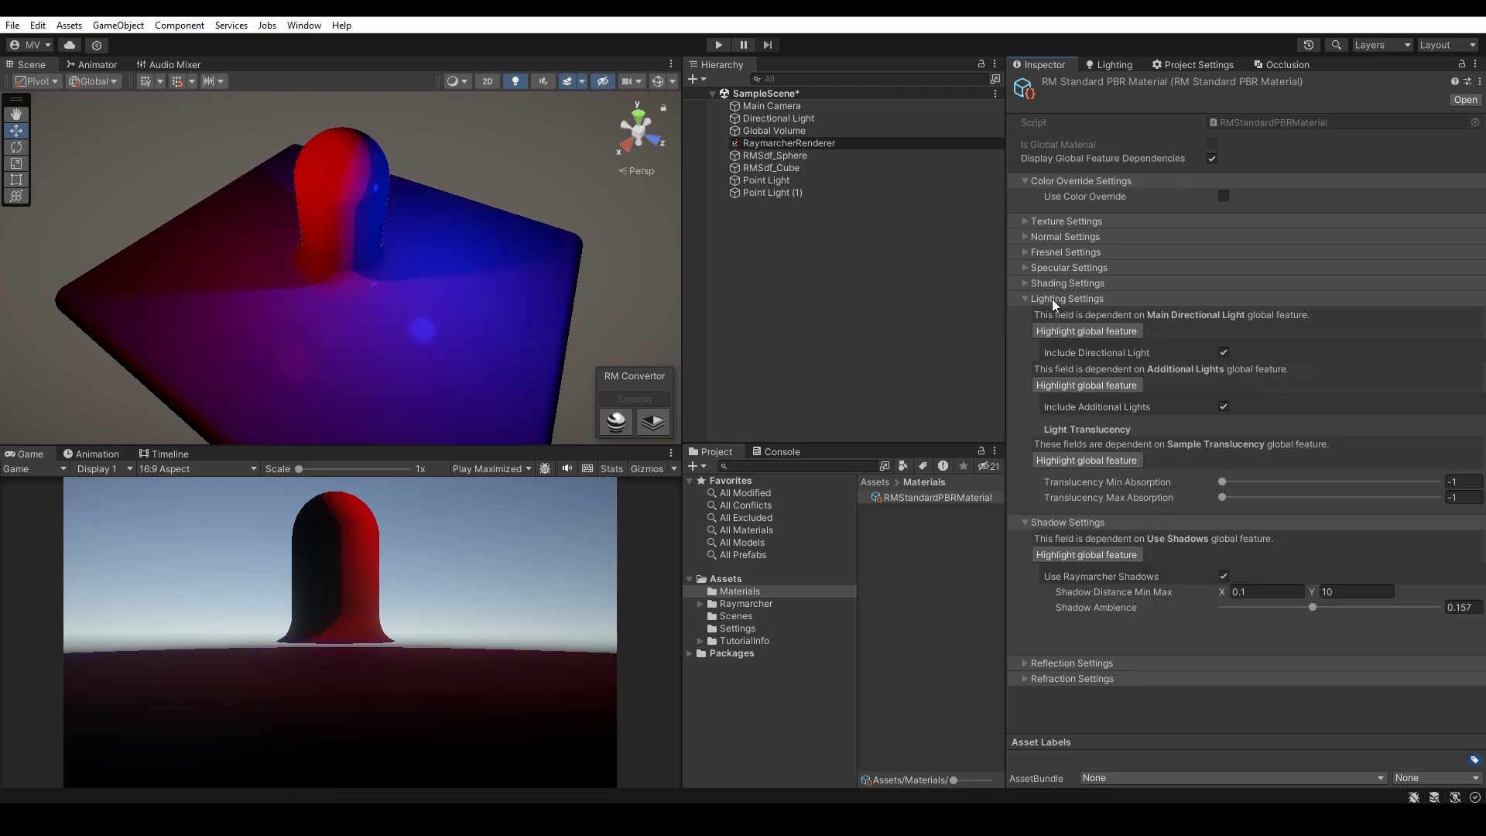
{"action": "left_click", "coordinate": [1053, 285]}
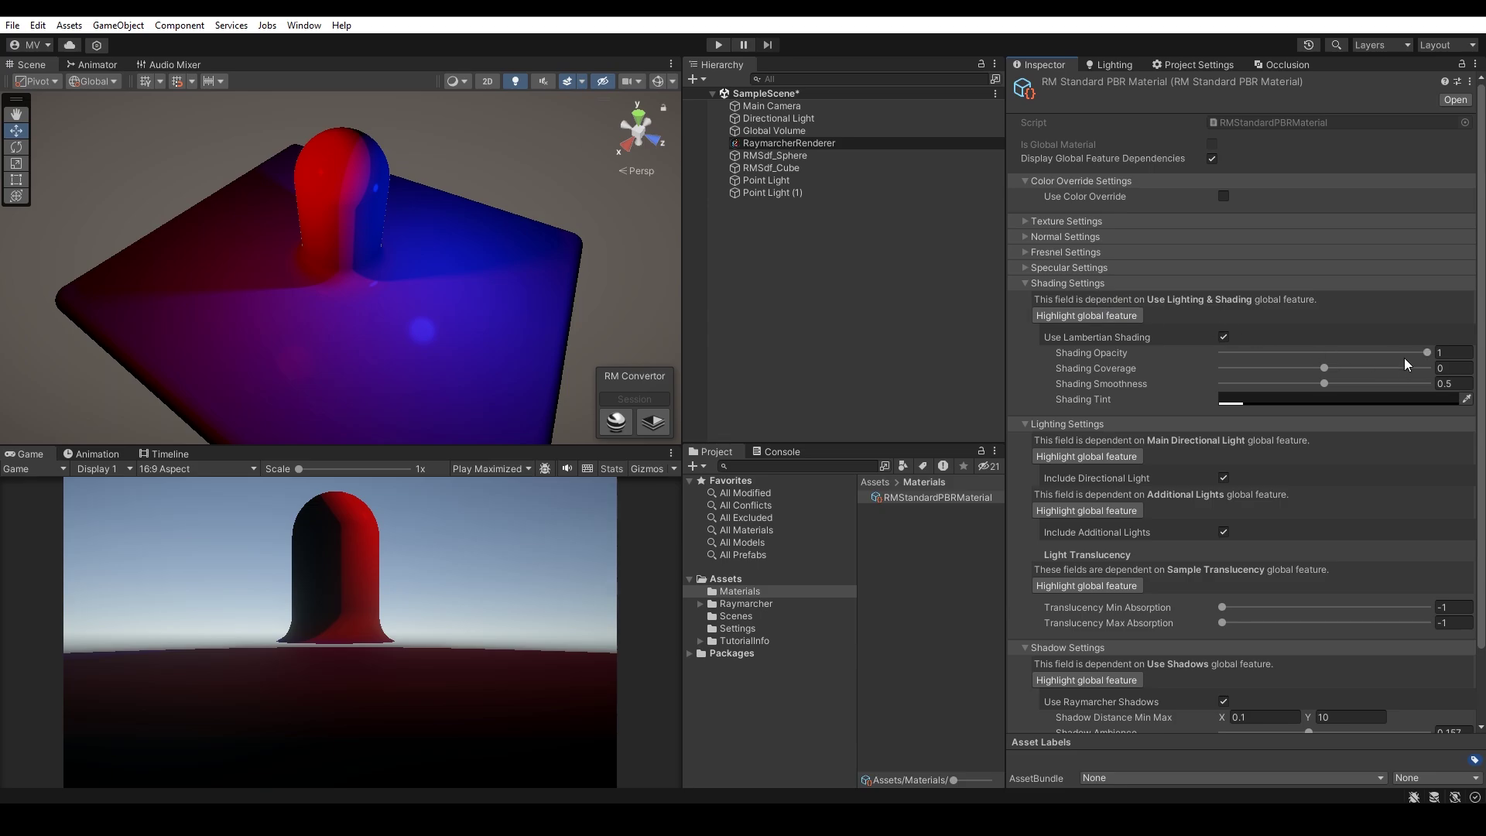
{"action": "mouse_move", "coordinate": [1404, 358]}
{"action": "left_mouse_down"}
{"action": "mouse_move", "coordinate": [1252, 350]}
{"action": "mouse_move", "coordinate": [1450, 353]}
{"action": "left_mouse_up"}
{"action": "mouse_move", "coordinate": [1324, 369]}
{"action": "left_mouse_down"}
{"action": "mouse_move", "coordinate": [1257, 368]}
{"action": "mouse_move", "coordinate": [1423, 367]}
{"action": "mouse_move", "coordinate": [1341, 369]}
{"action": "mouse_move", "coordinate": [1358, 368]}
{"action": "left_mouse_up"}
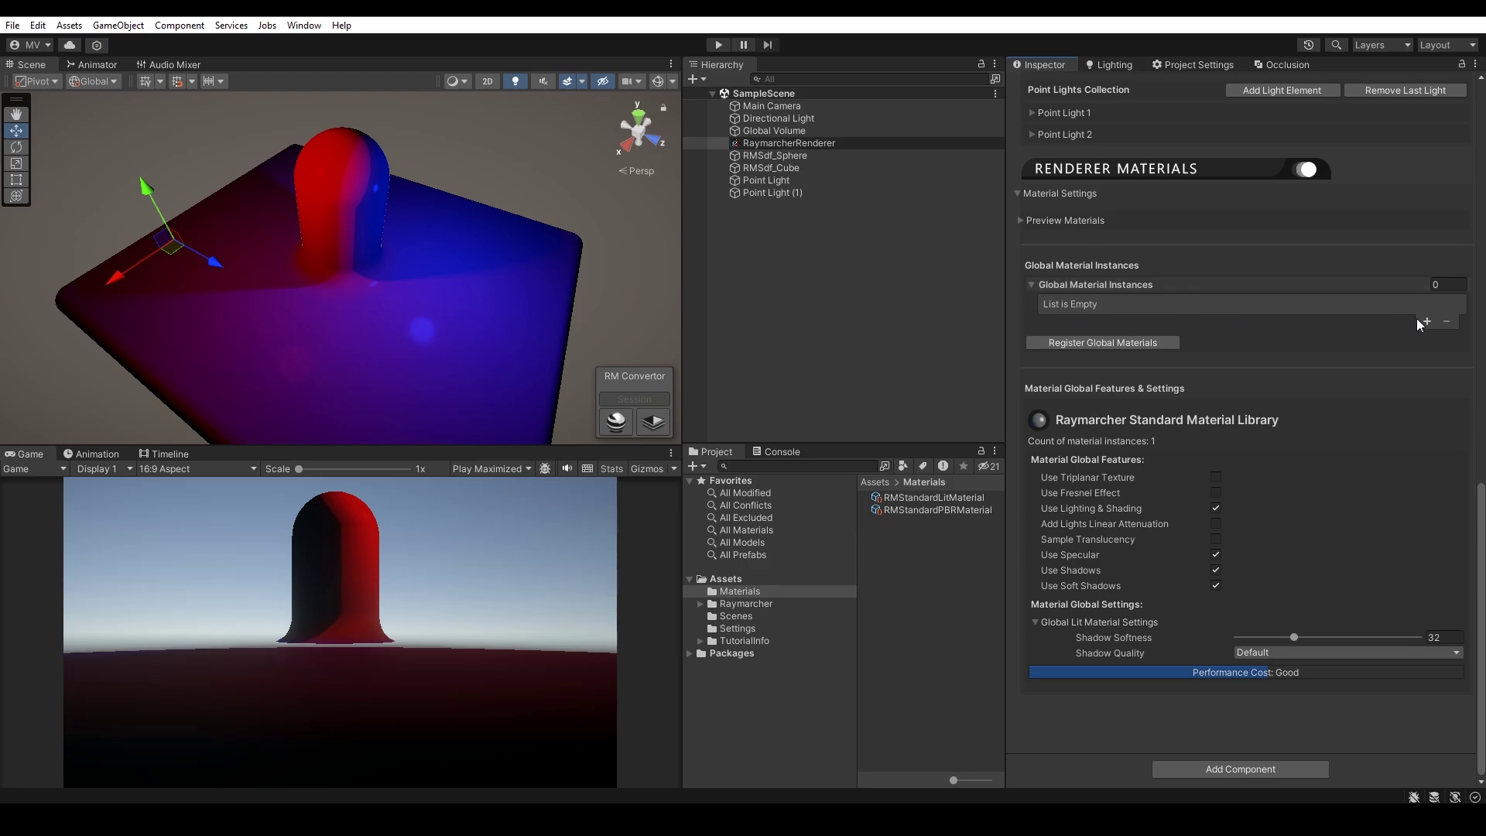
Step: Check the object materials of RMSdf_Cube and RMSdf_Sphere and expand the RaymarcherRenderer's Preview Materials list
{"action": "left_click", "coordinate": [813, 168]}
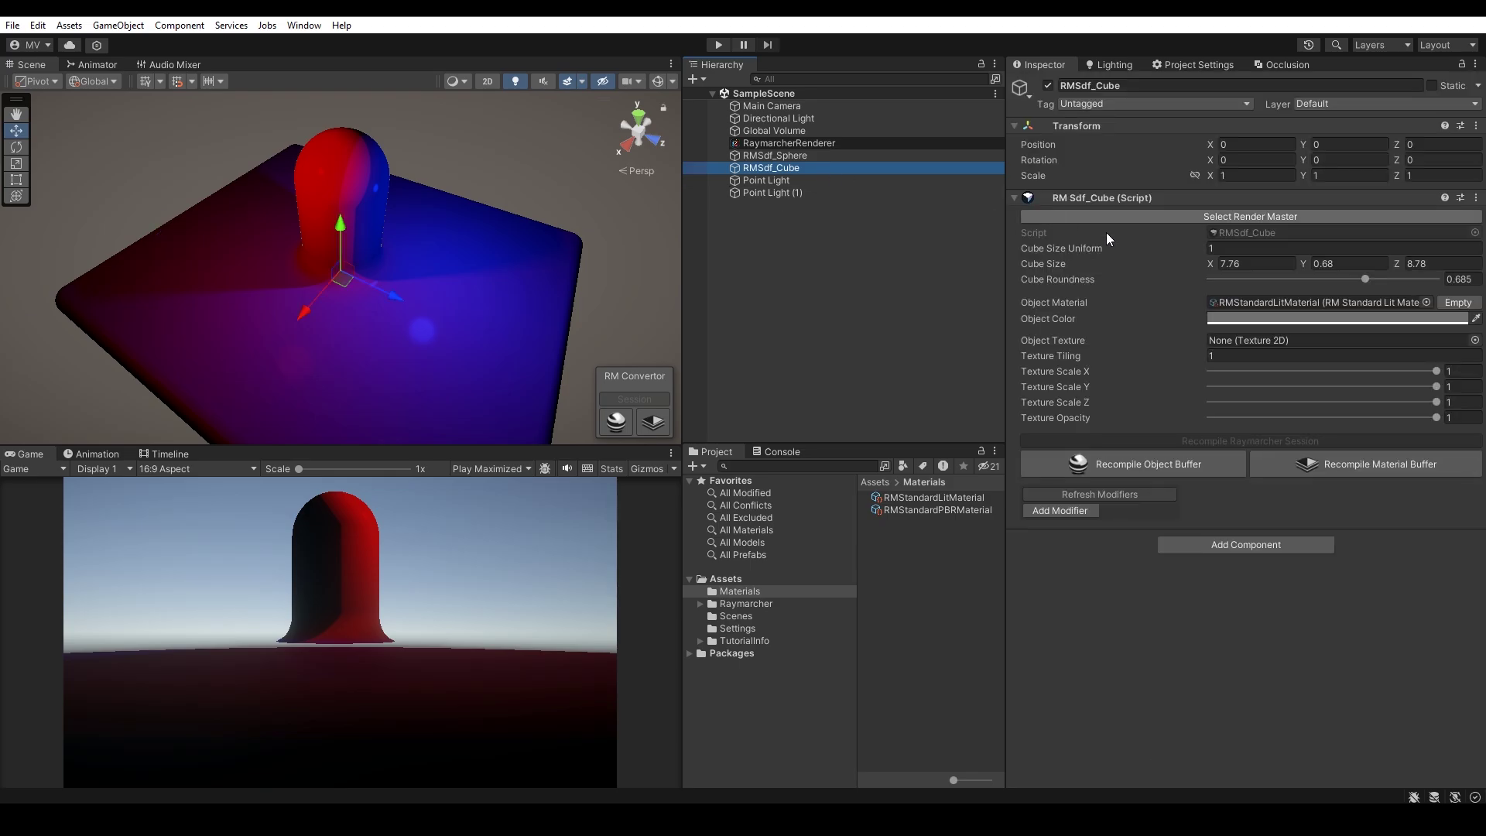
{"action": "left_click", "coordinate": [840, 155]}
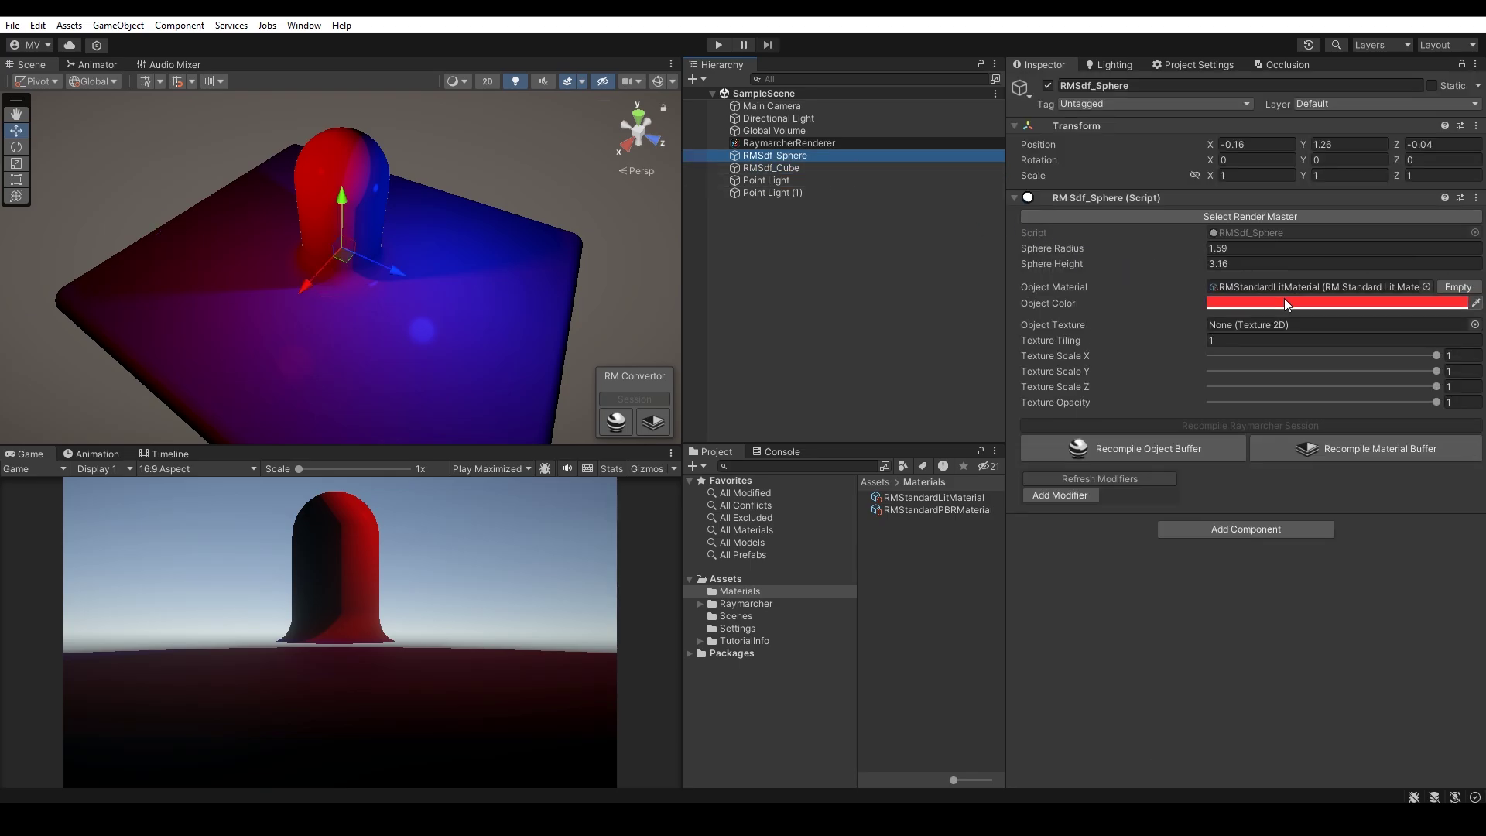
{"action": "left_click", "coordinate": [825, 143]}
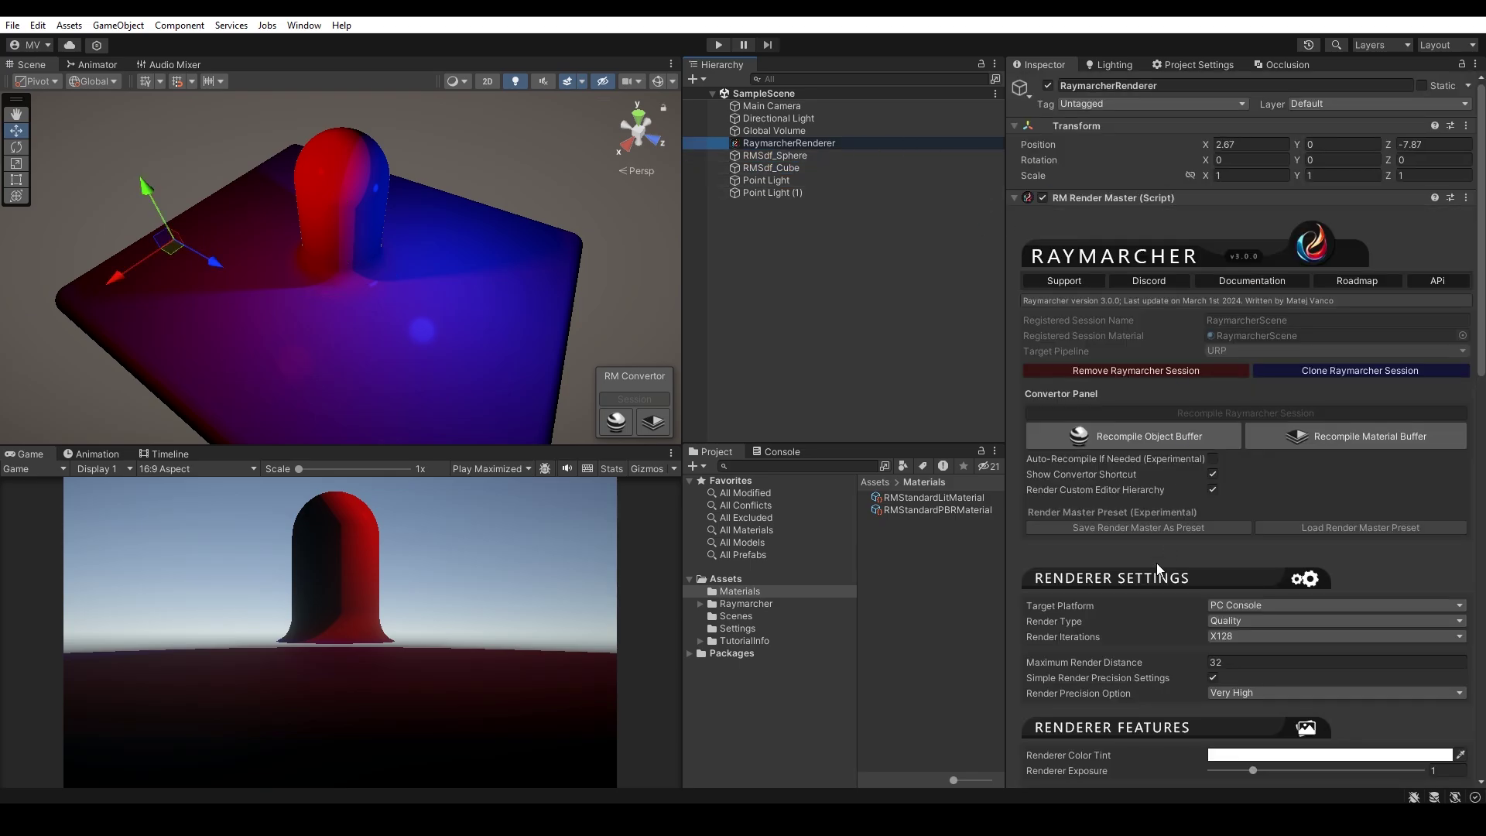
{"action": "scroll", "coordinate": [1157, 563], "scroll_direction": "down", "scroll_amount": 10}
{"action": "scroll", "coordinate": [1155, 563], "scroll_direction": "down", "scroll_amount": 3}
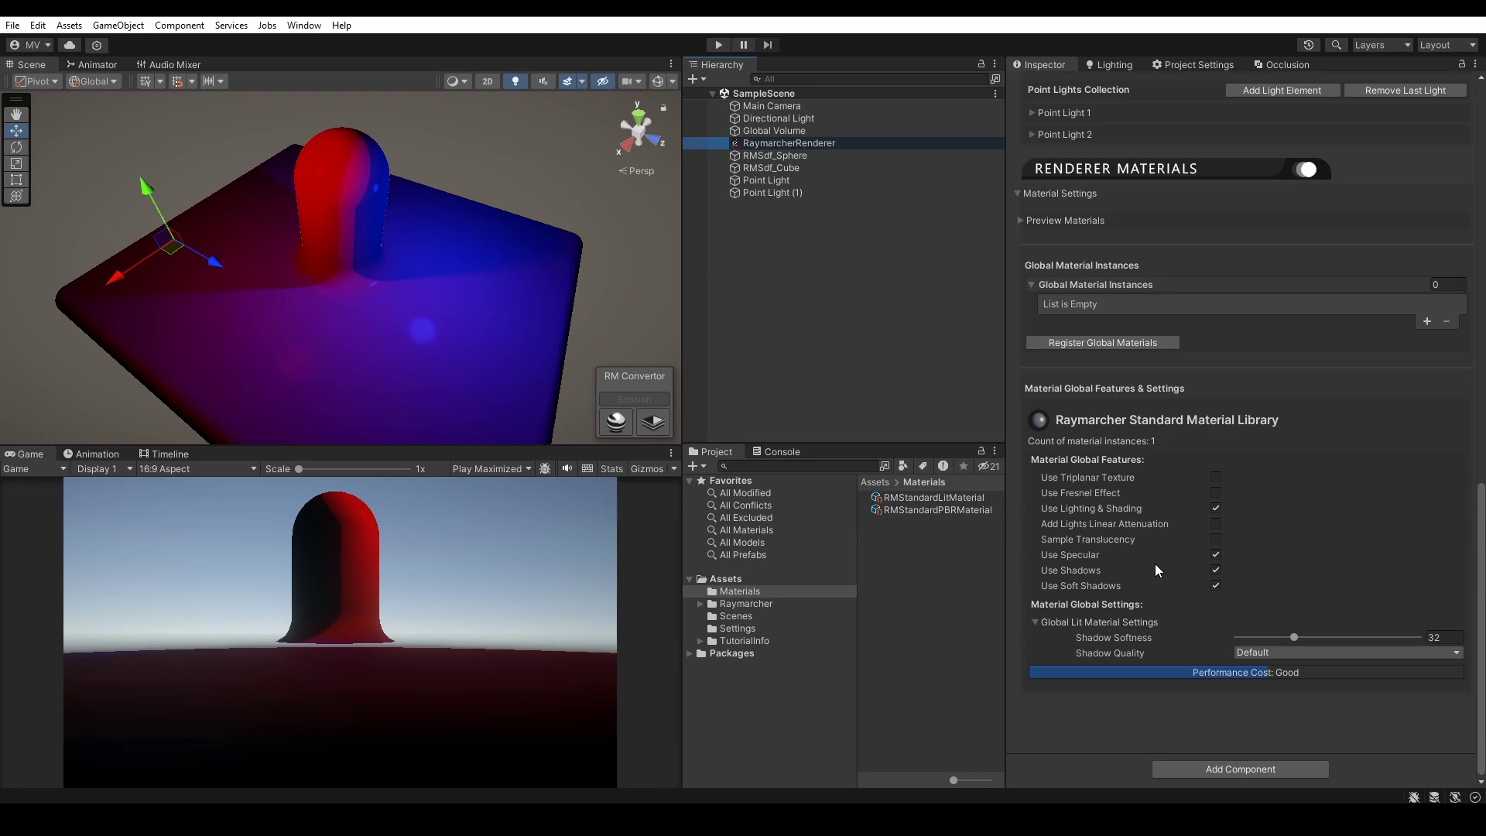
{"action": "left_click", "coordinate": [1084, 222]}
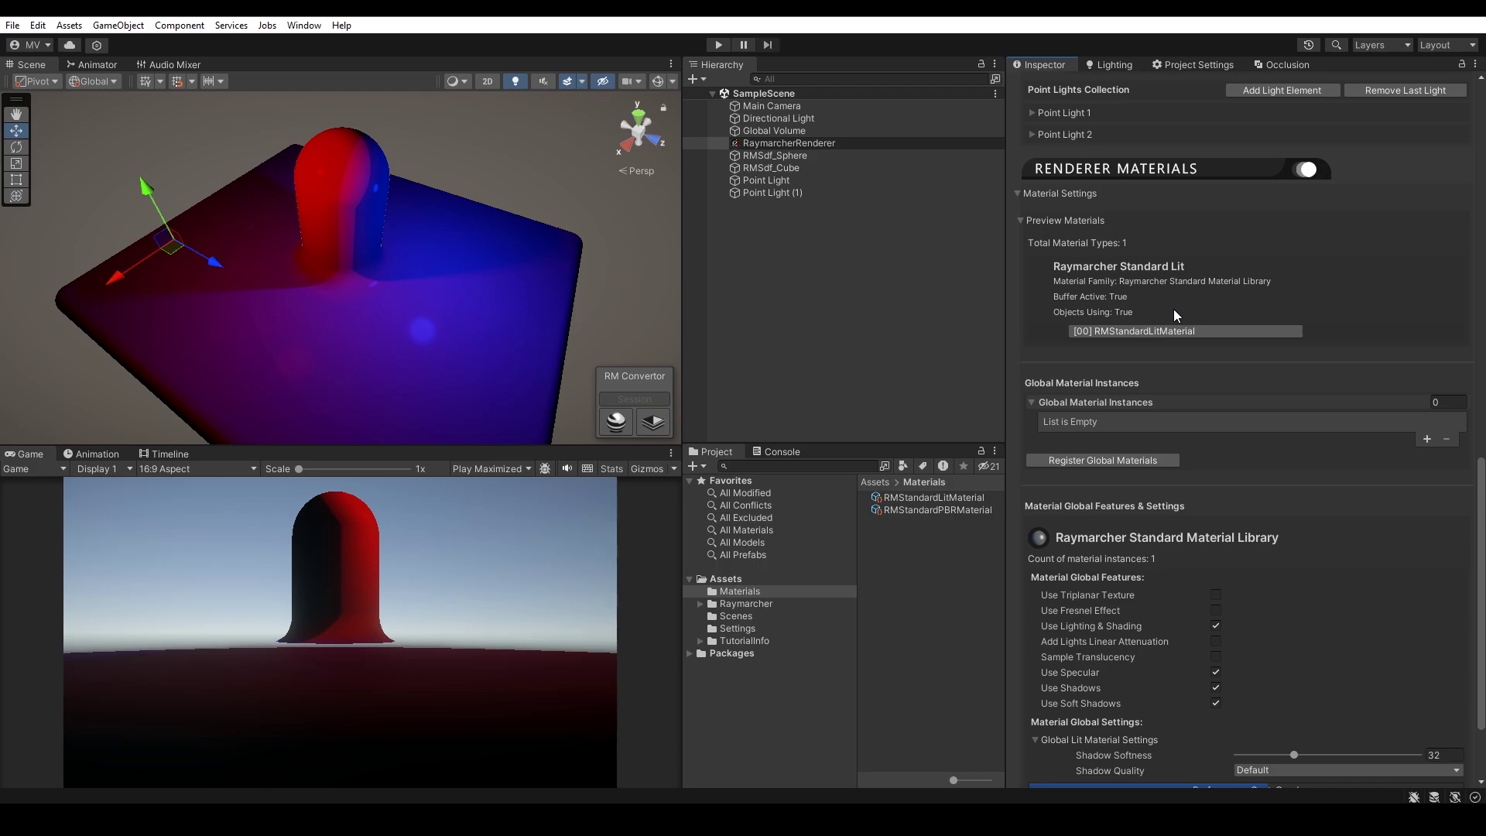
Step: Assign RMStandardPBRMaterial as RMSdf_Cube's object material and recompile the Raymarcher session
{"action": "left_click", "coordinate": [795, 169]}
{"action": "left_click", "coordinate": [1326, 302]}
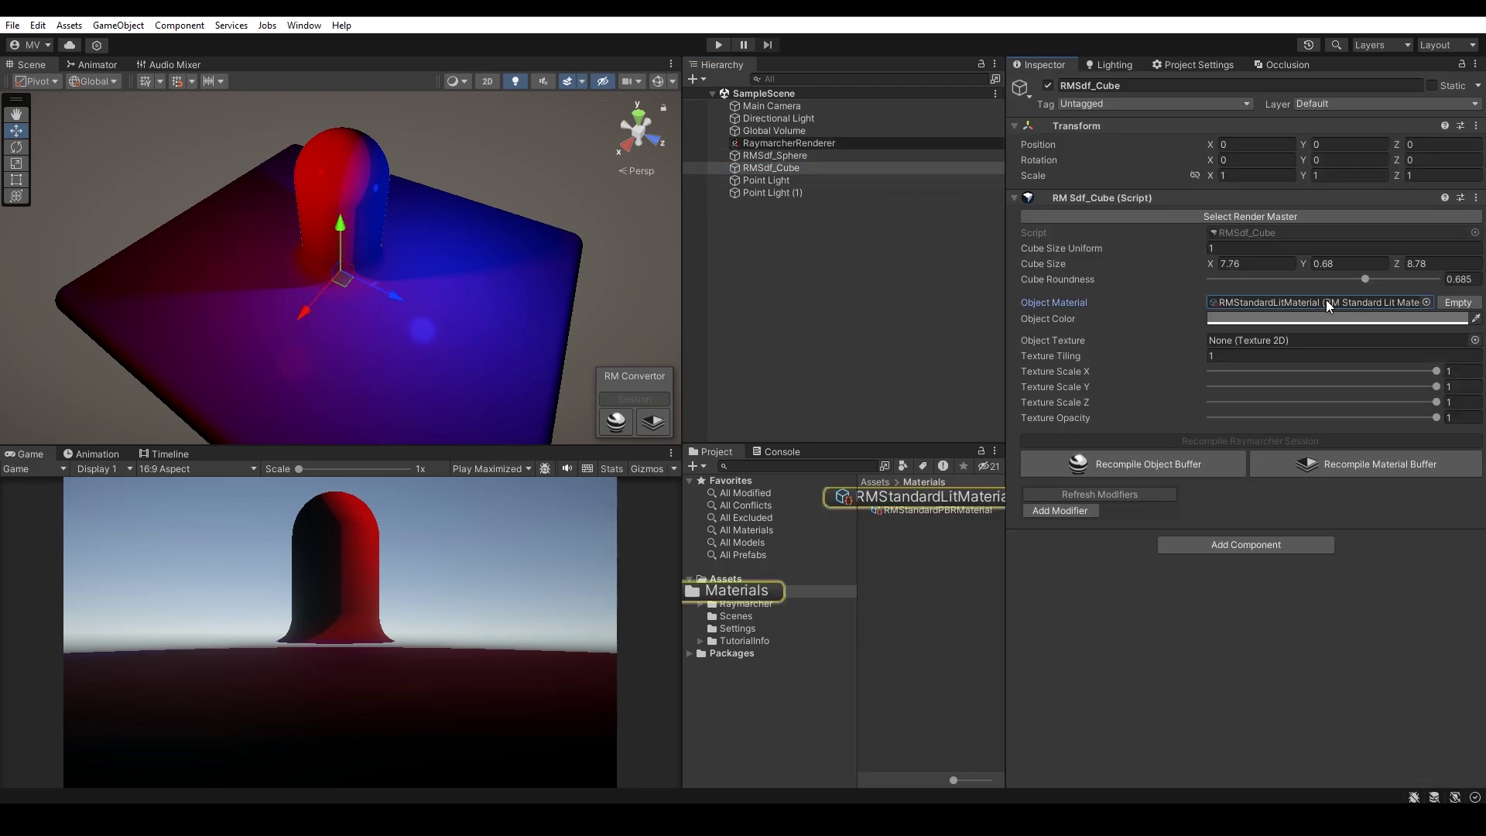
{"action": "left_click_drag", "start_coordinate": [954, 509], "coordinate": [1307, 306]}
{"action": "left_click", "coordinate": [1220, 440]}
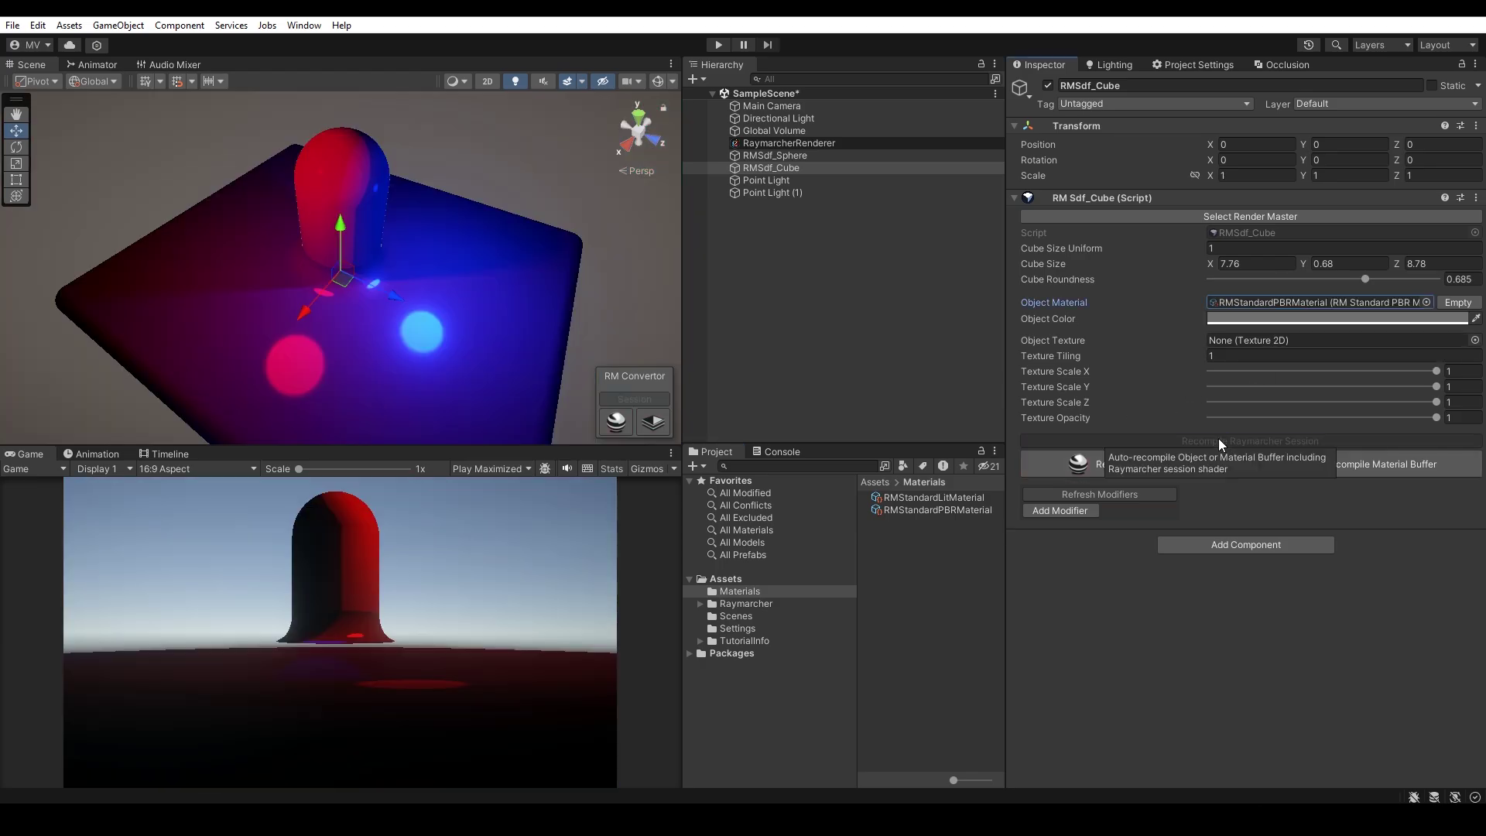
Step: Review the RaymarcherRenderer's global material features and the material types in its Preview Materials list
{"action": "left_click", "coordinate": [805, 147]}
{"action": "scroll", "coordinate": [1199, 447], "scroll_direction": "down", "scroll_amount": 10}
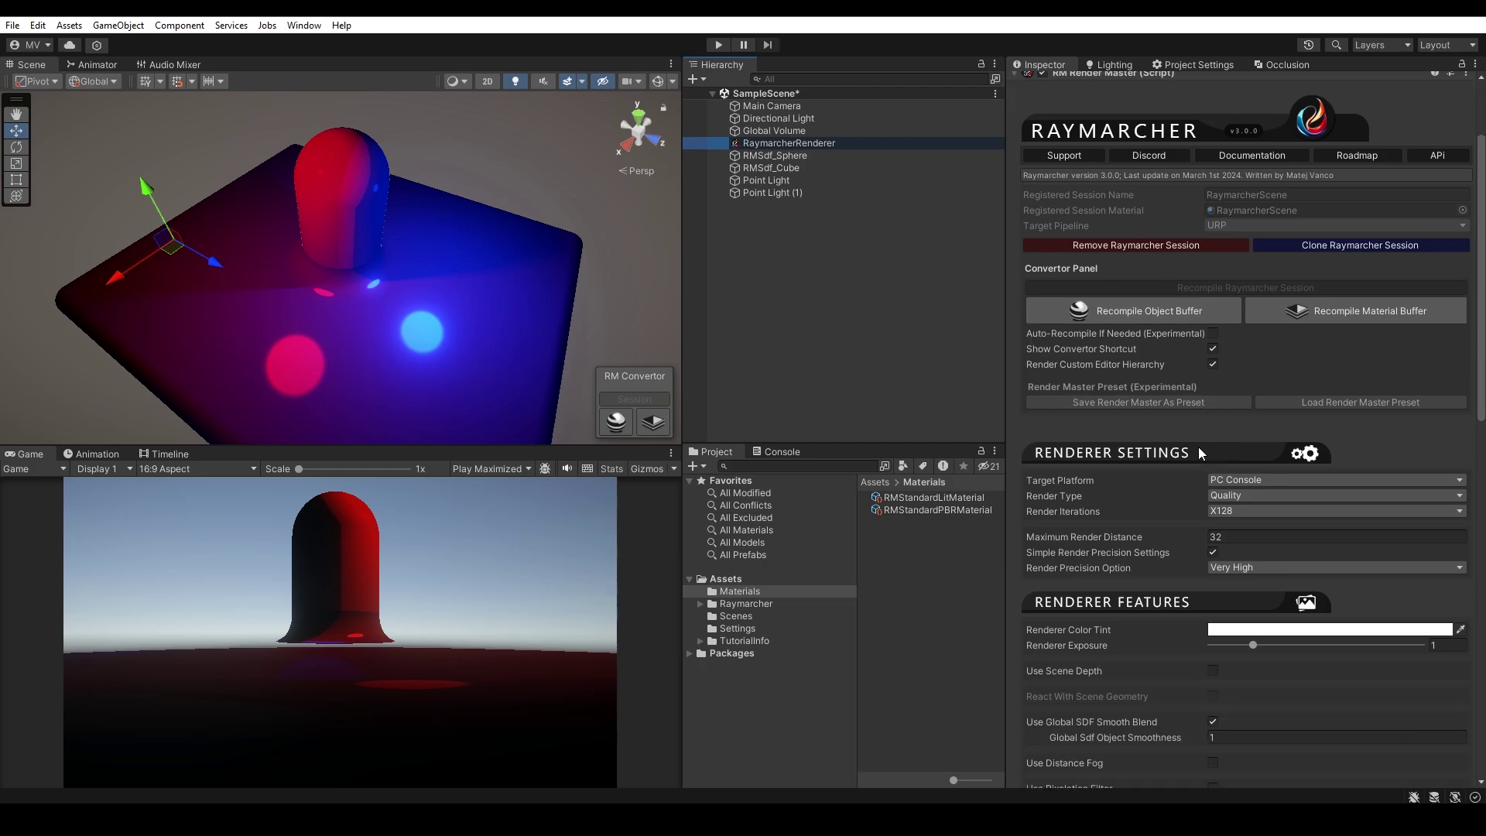
{"action": "scroll", "coordinate": [1199, 452], "scroll_direction": "down", "scroll_amount": 5}
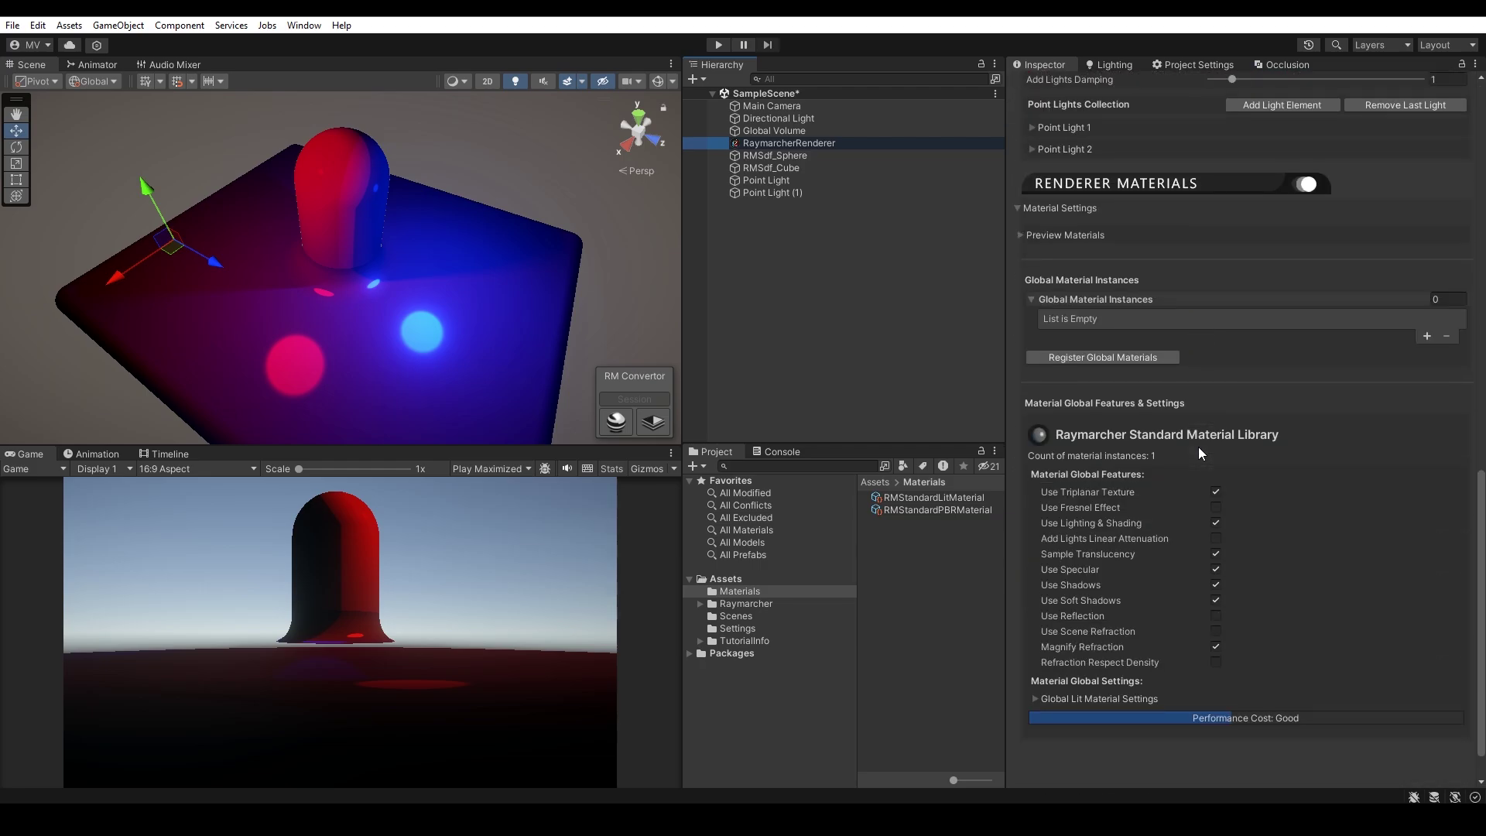
{"action": "left_click", "coordinate": [1098, 237]}
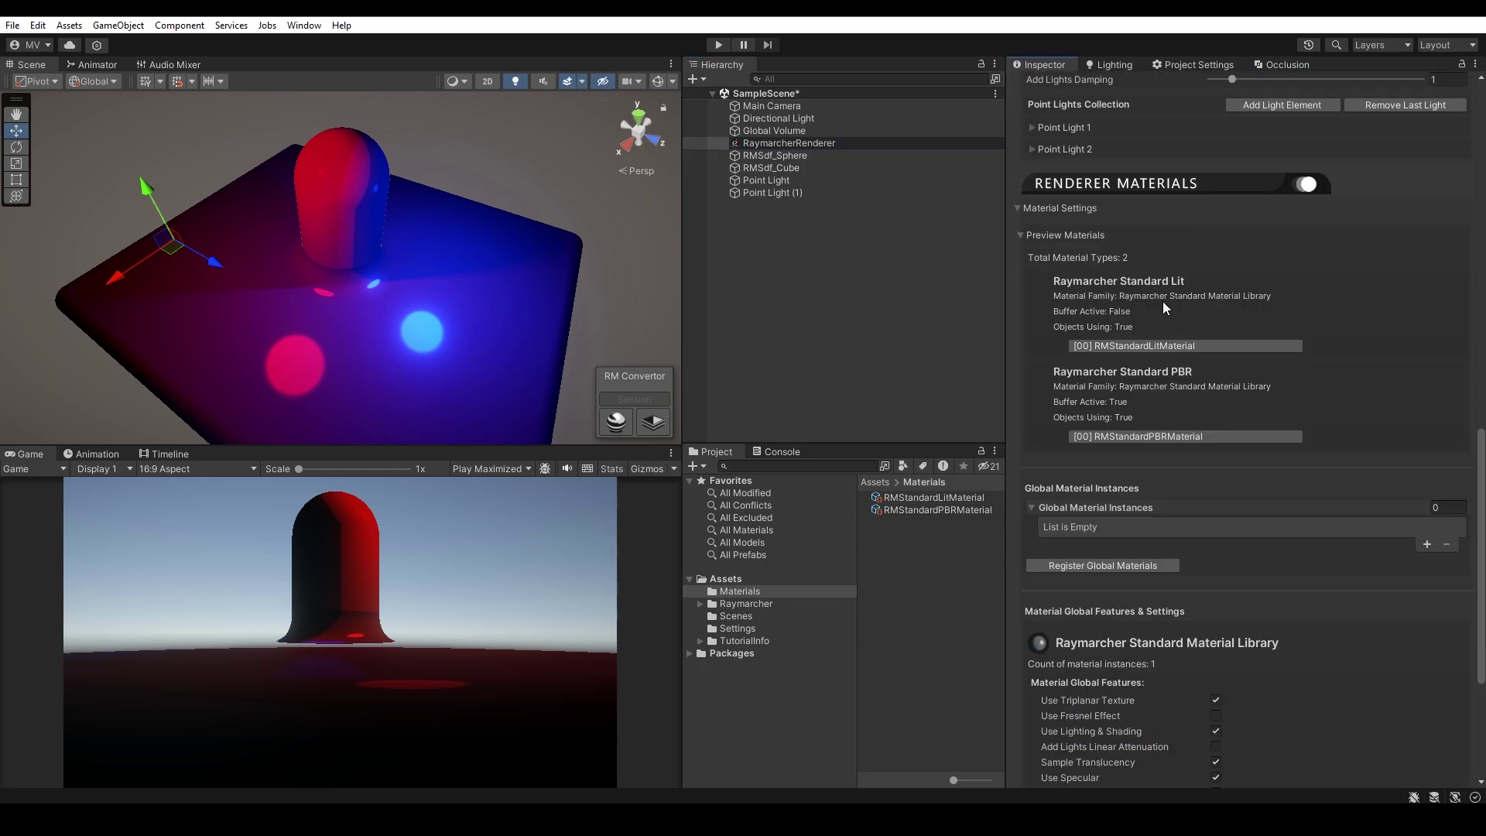
Step: Create a Raymarcher Standard Unlit material named Fresnel in the Materials folder and enable Use Fresnel on it
{"action": "right_click", "coordinate": [908, 547]}
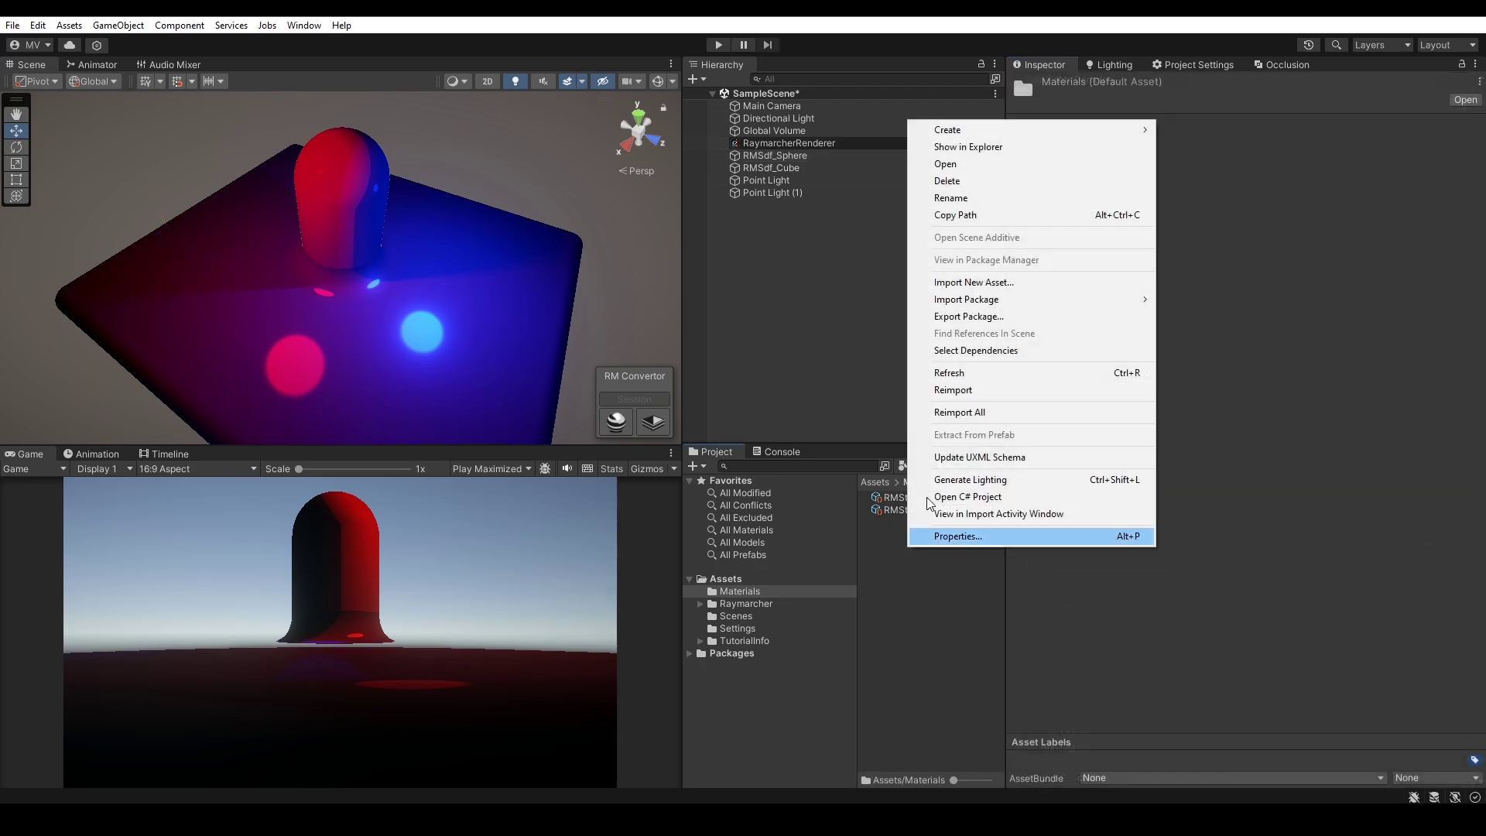
{"action": "mouse_move", "coordinate": [952, 125]}
{"action": "mouse_move", "coordinate": [1205, 19]}
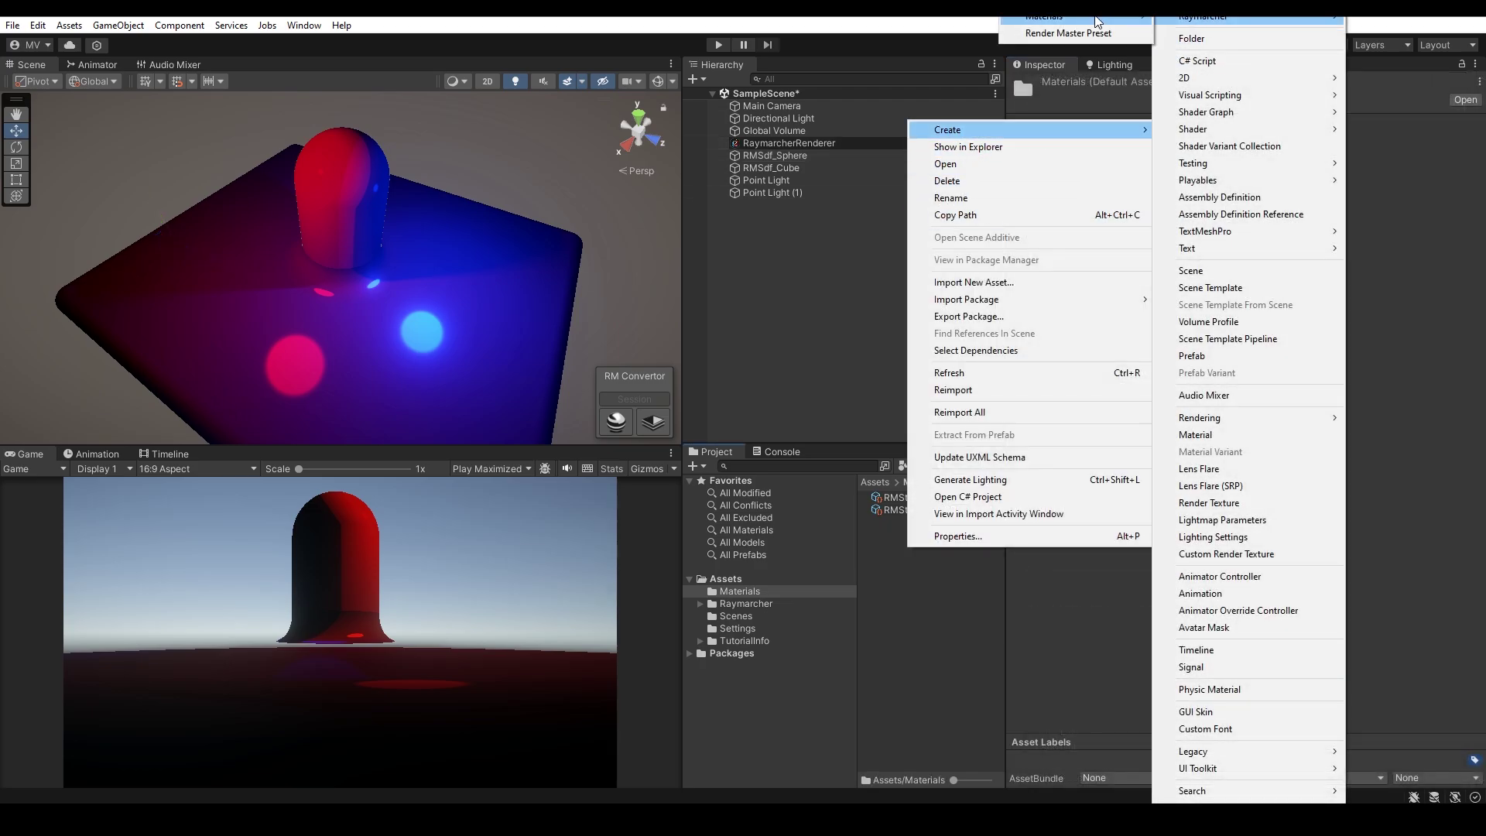
{"action": "mouse_move", "coordinate": [1072, 23]}
{"action": "left_click", "coordinate": [1223, 99]}
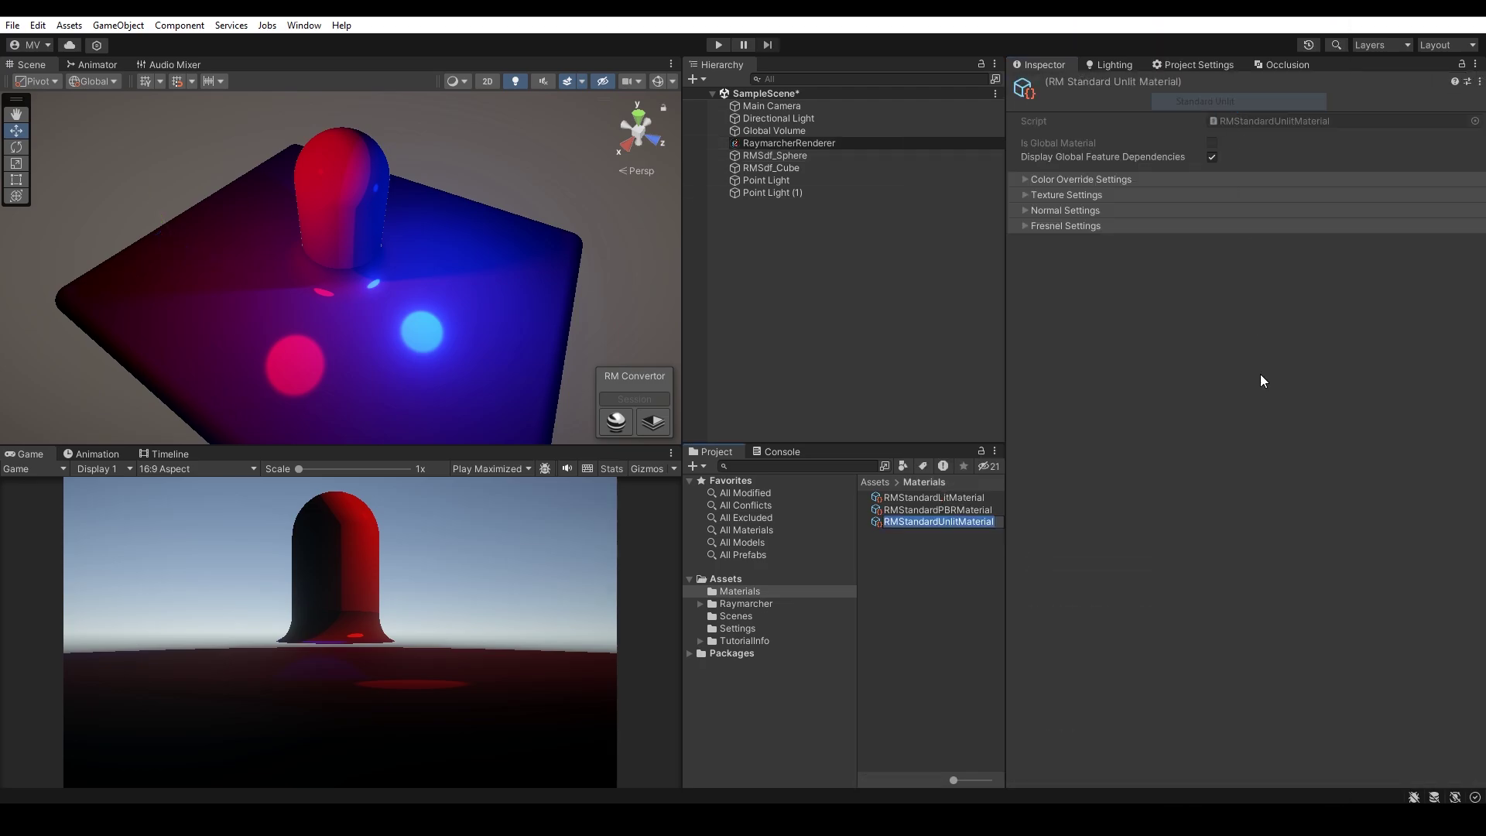
{"action": "type", "text": "Fresnel"}
{"action": "key", "text": "Return"}
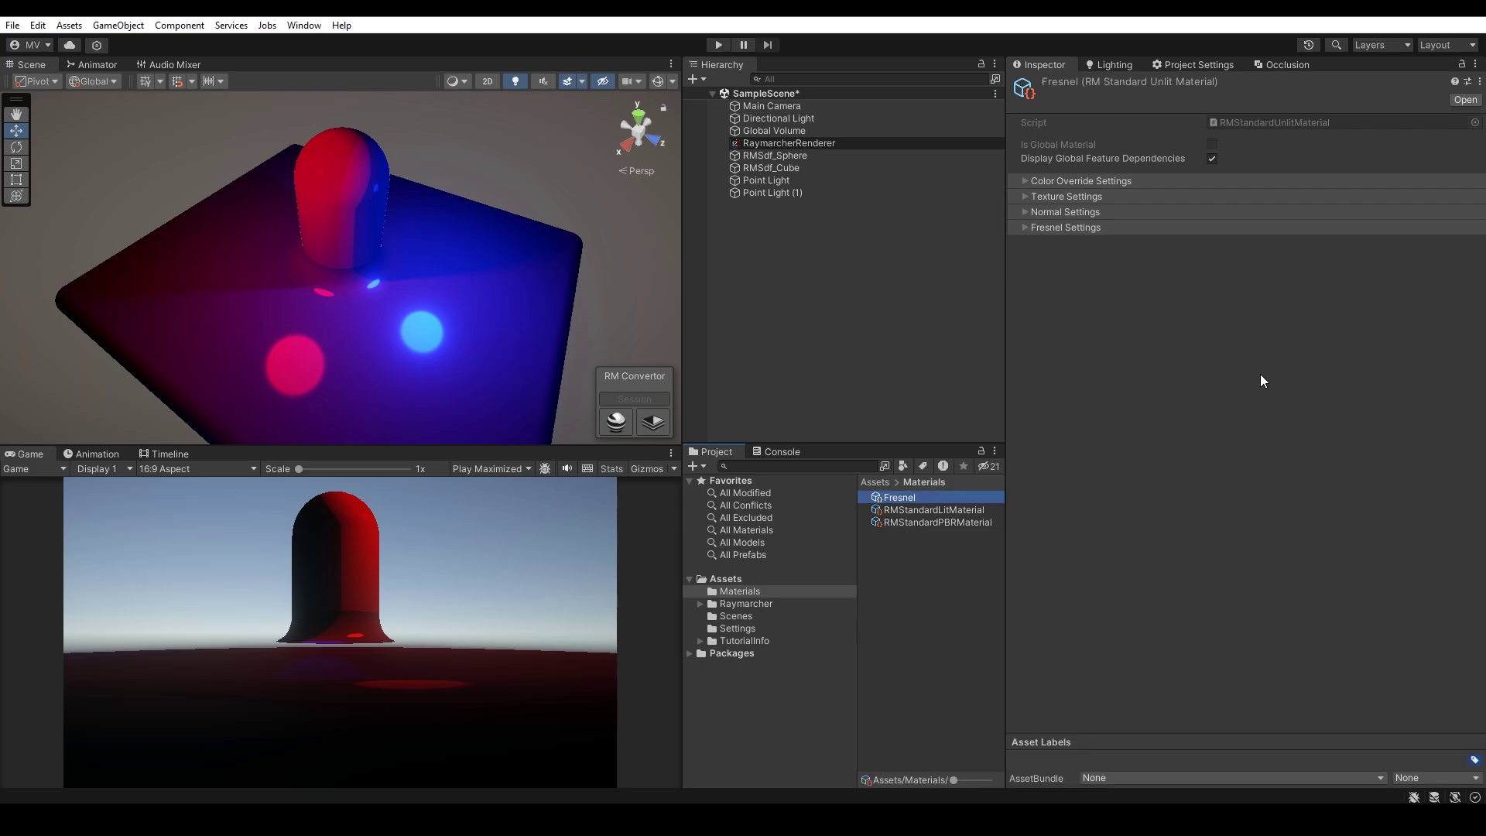
{"action": "left_click", "coordinate": [1096, 228]}
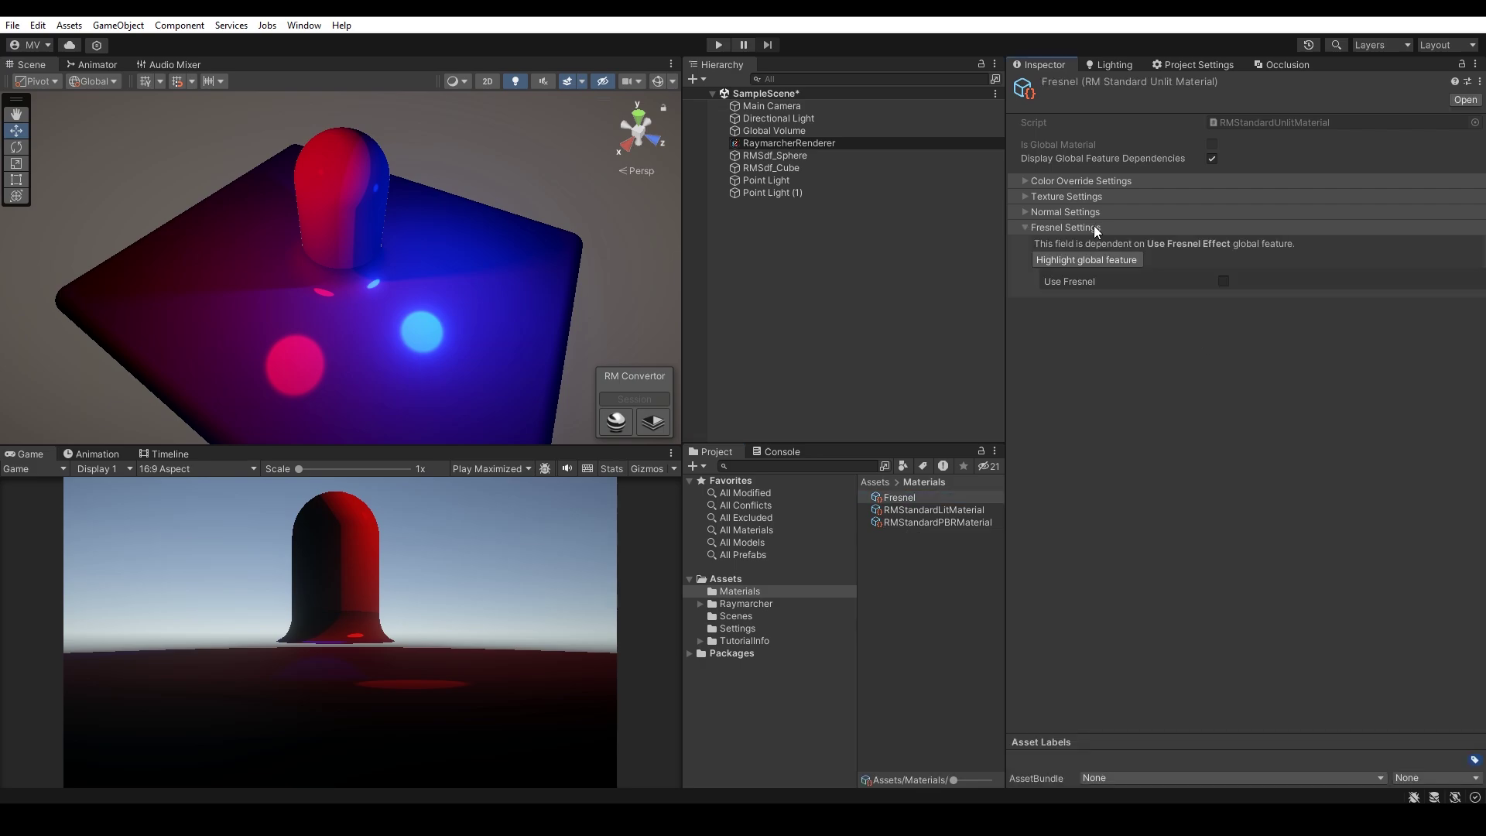
{"action": "left_click", "coordinate": [1225, 280]}
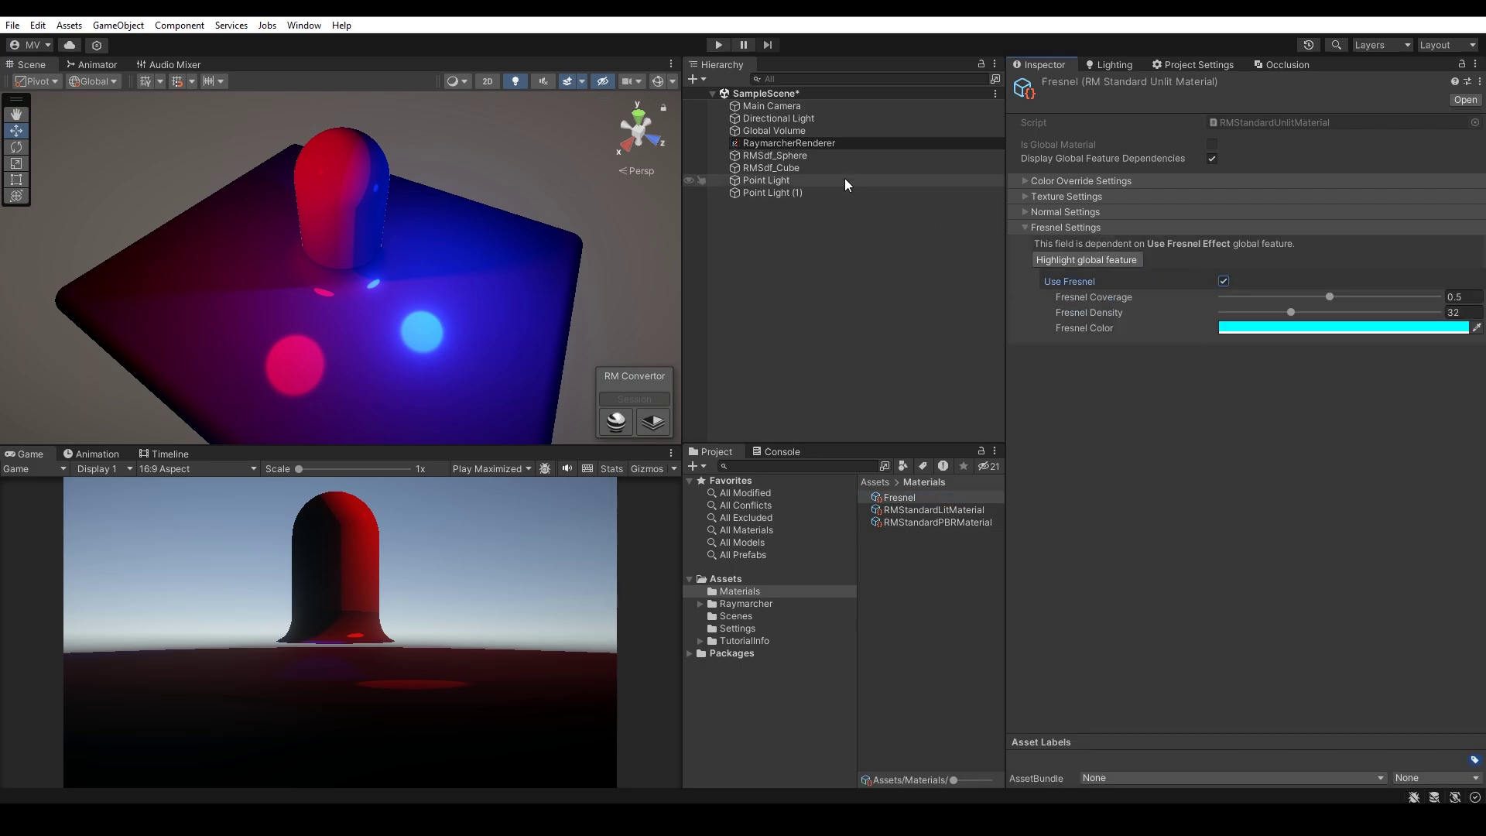
Step: Register the Fresnel material in the RaymarcherRenderer's Global Material Instances and recompile the session
{"action": "left_click", "coordinate": [820, 143]}
{"action": "scroll", "coordinate": [1238, 503], "scroll_direction": "down", "scroll_amount": 5}
{"action": "scroll", "coordinate": [1234, 511], "scroll_direction": "down", "scroll_amount": 12}
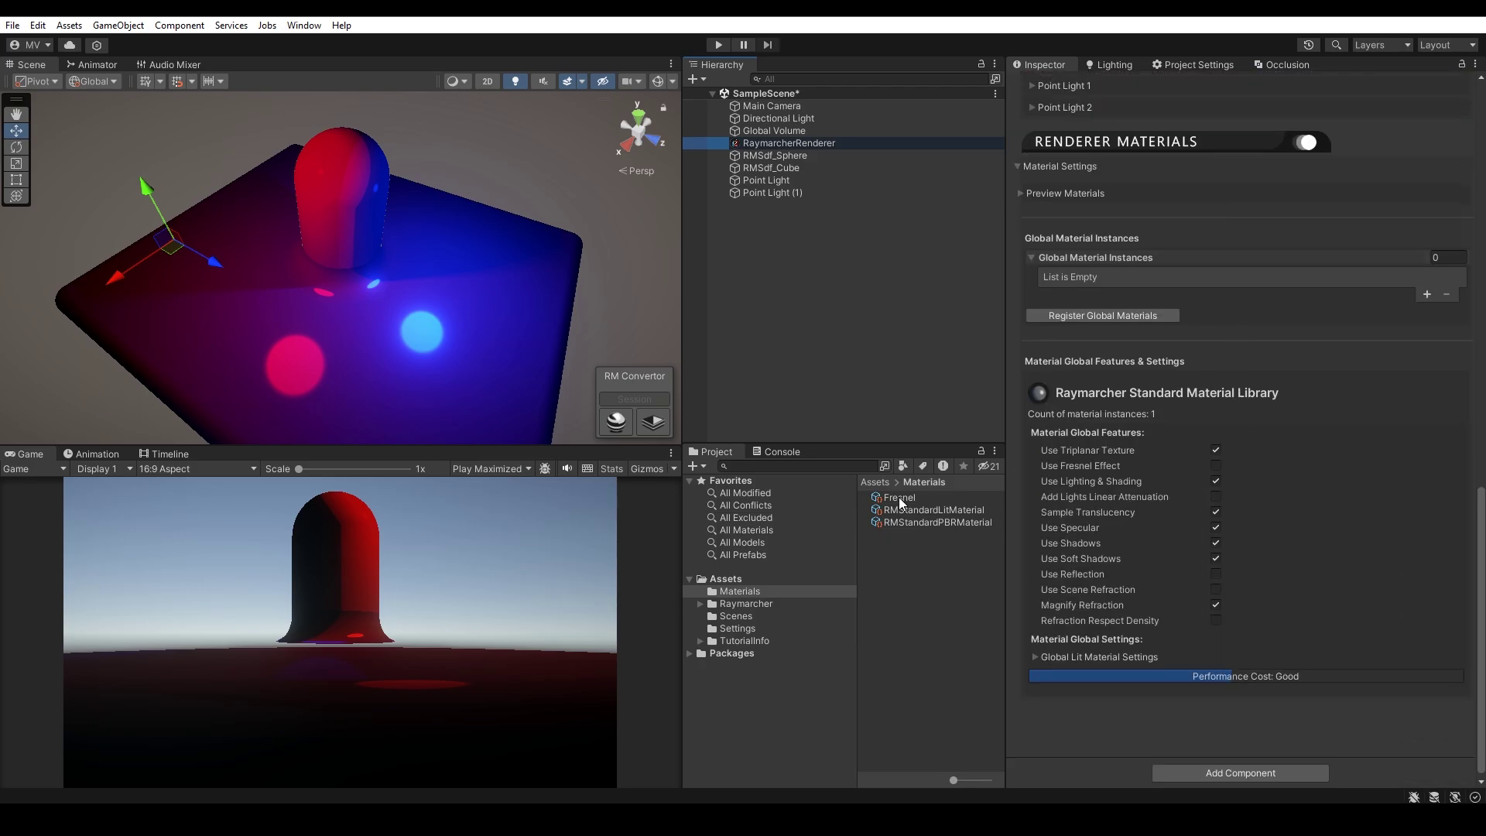
{"action": "left_click_drag", "start_coordinate": [899, 497], "coordinate": [1084, 259]}
{"action": "left_click", "coordinate": [1086, 315]}
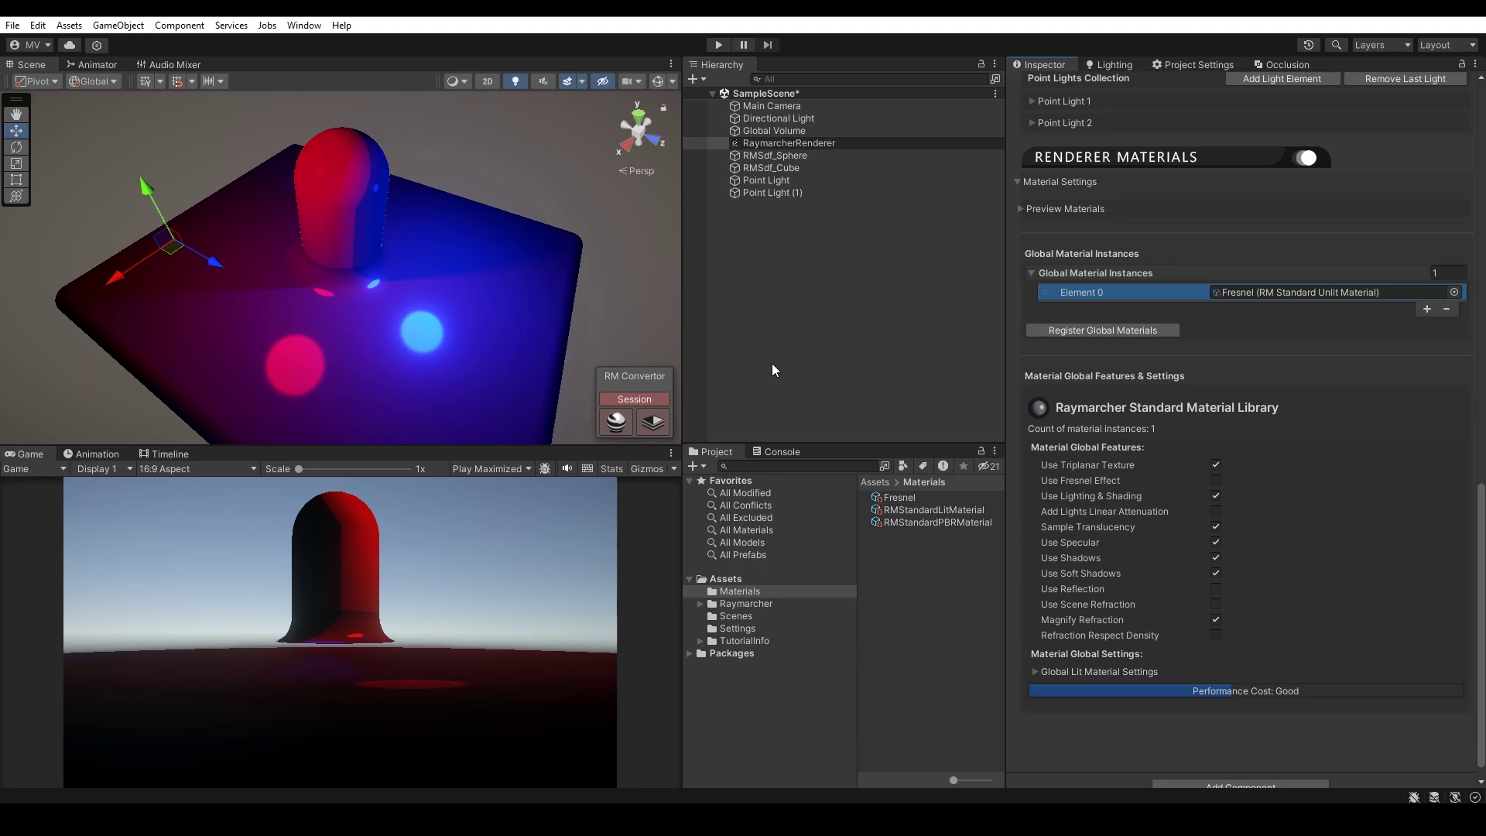
{"action": "left_click", "coordinate": [648, 398]}
Step: Enable the Use Fresnel Effect global material feature and open the Fresnel material's settings
{"action": "left_click", "coordinate": [1214, 465]}
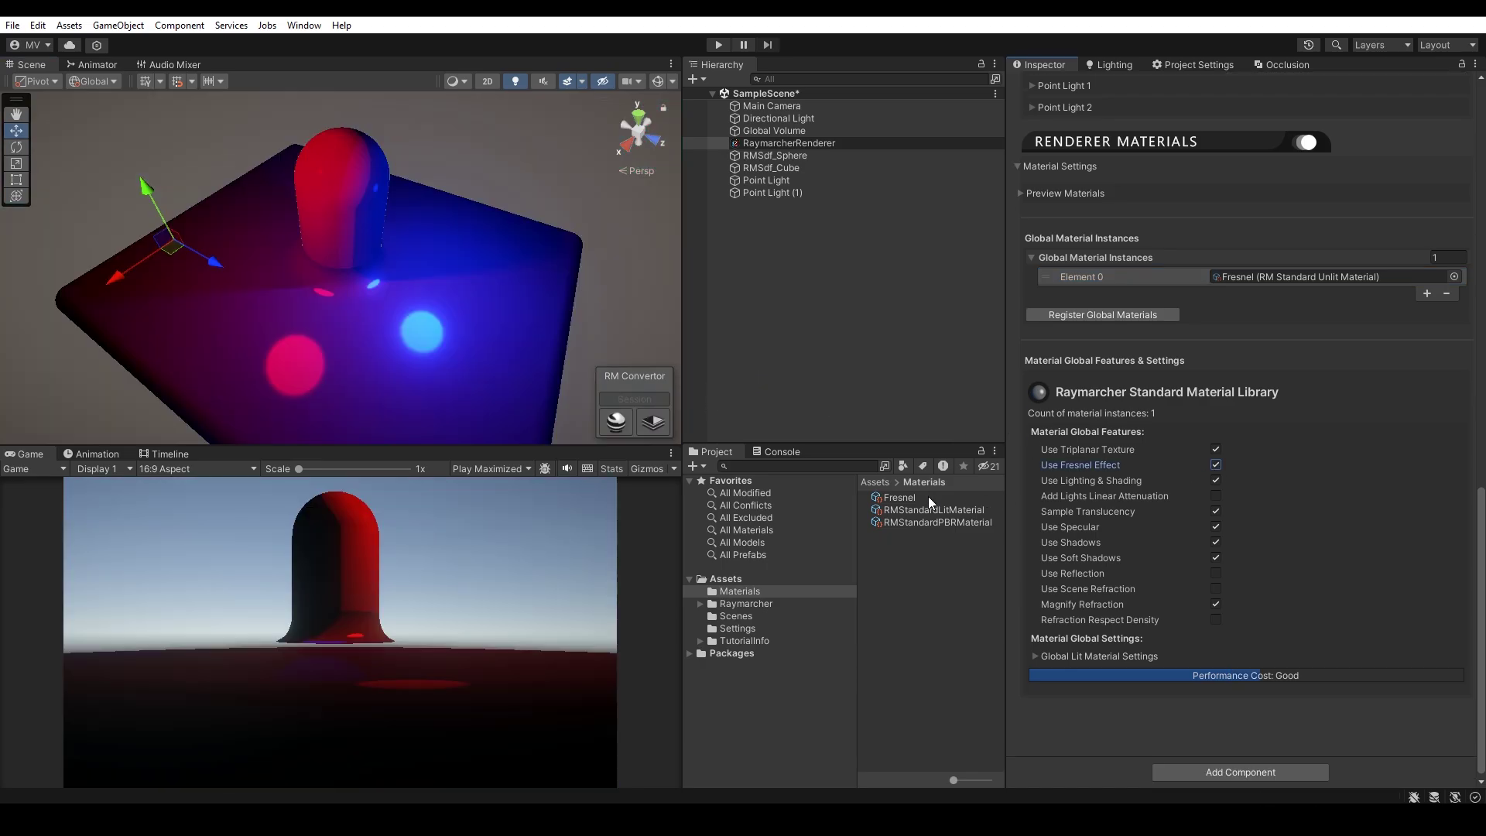
{"action": "left_click", "coordinate": [927, 496]}
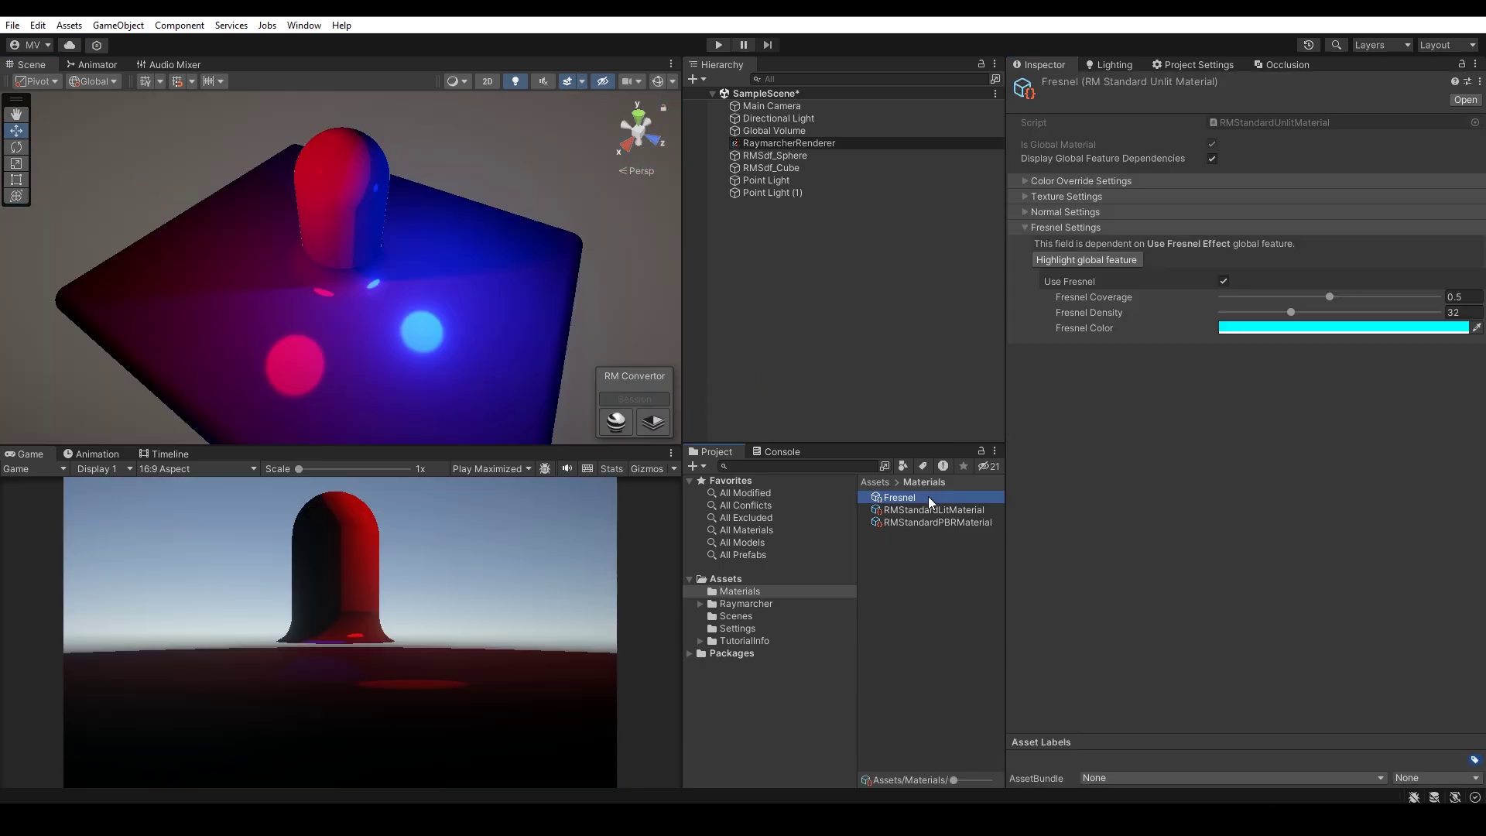
Step: Set the Fresnel material's Fresnel Density to 1.4 and increase its Fresnel Coverage
{"action": "left_click_drag", "start_coordinate": [1280, 312], "coordinate": [1226, 313]}
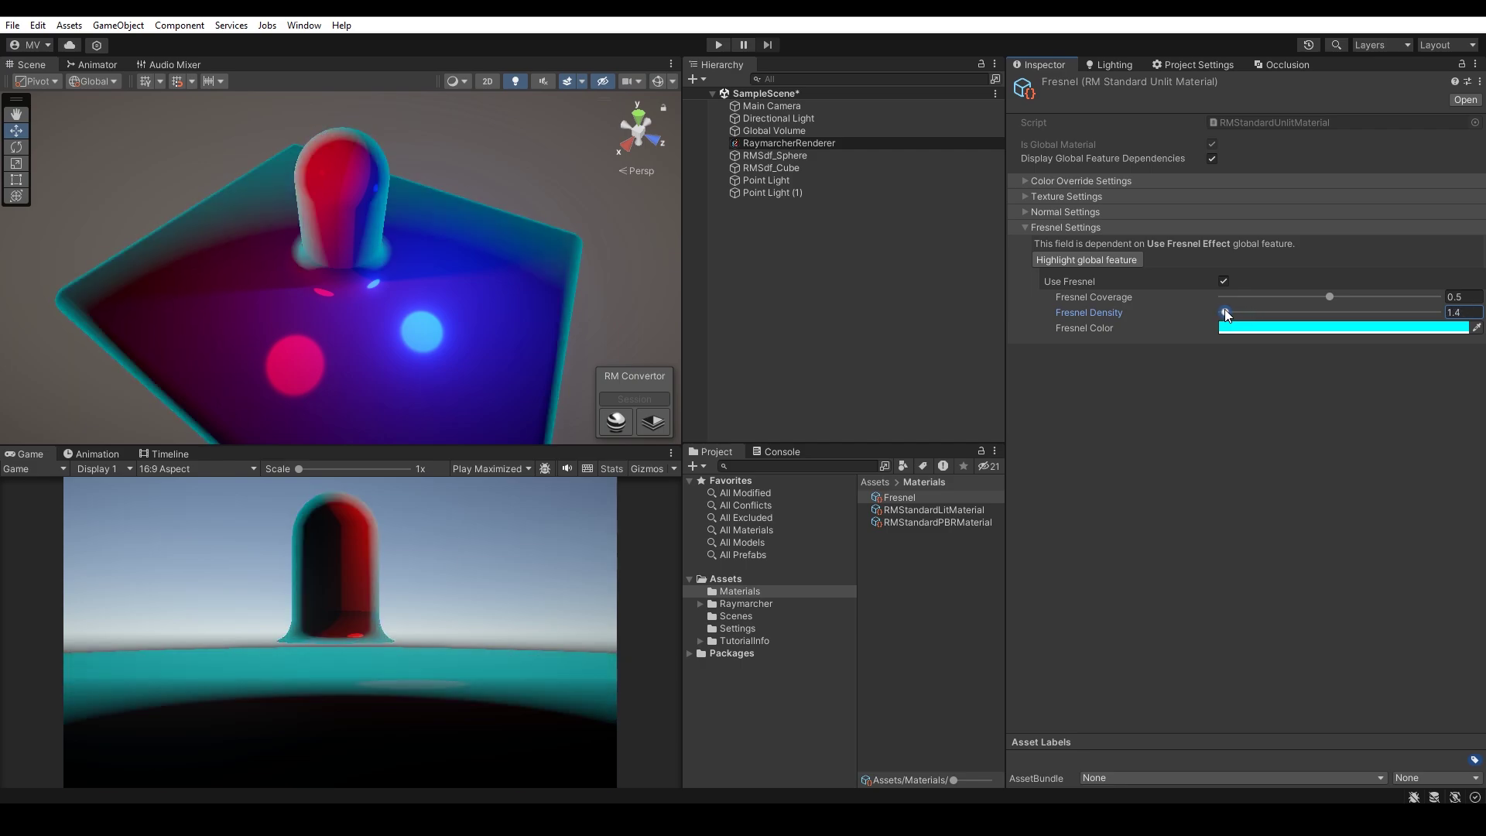
{"action": "left_click_drag", "start_coordinate": [1329, 297], "coordinate": [1368, 300]}
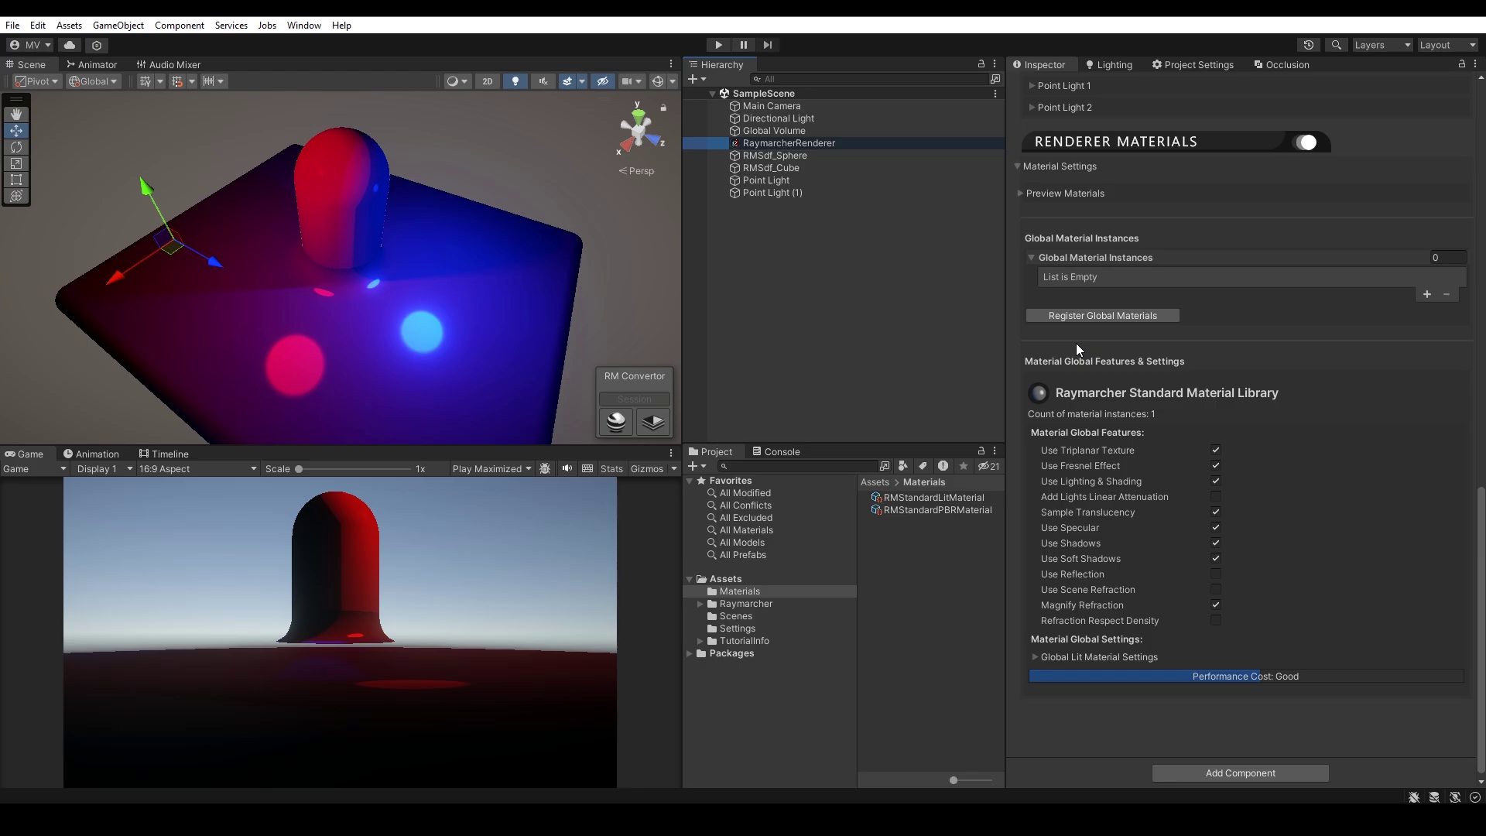
Step: Check the material types in the renderer's Preview Materials list and disable the Sample Translucency global feature
{"action": "left_click", "coordinate": [1076, 192]}
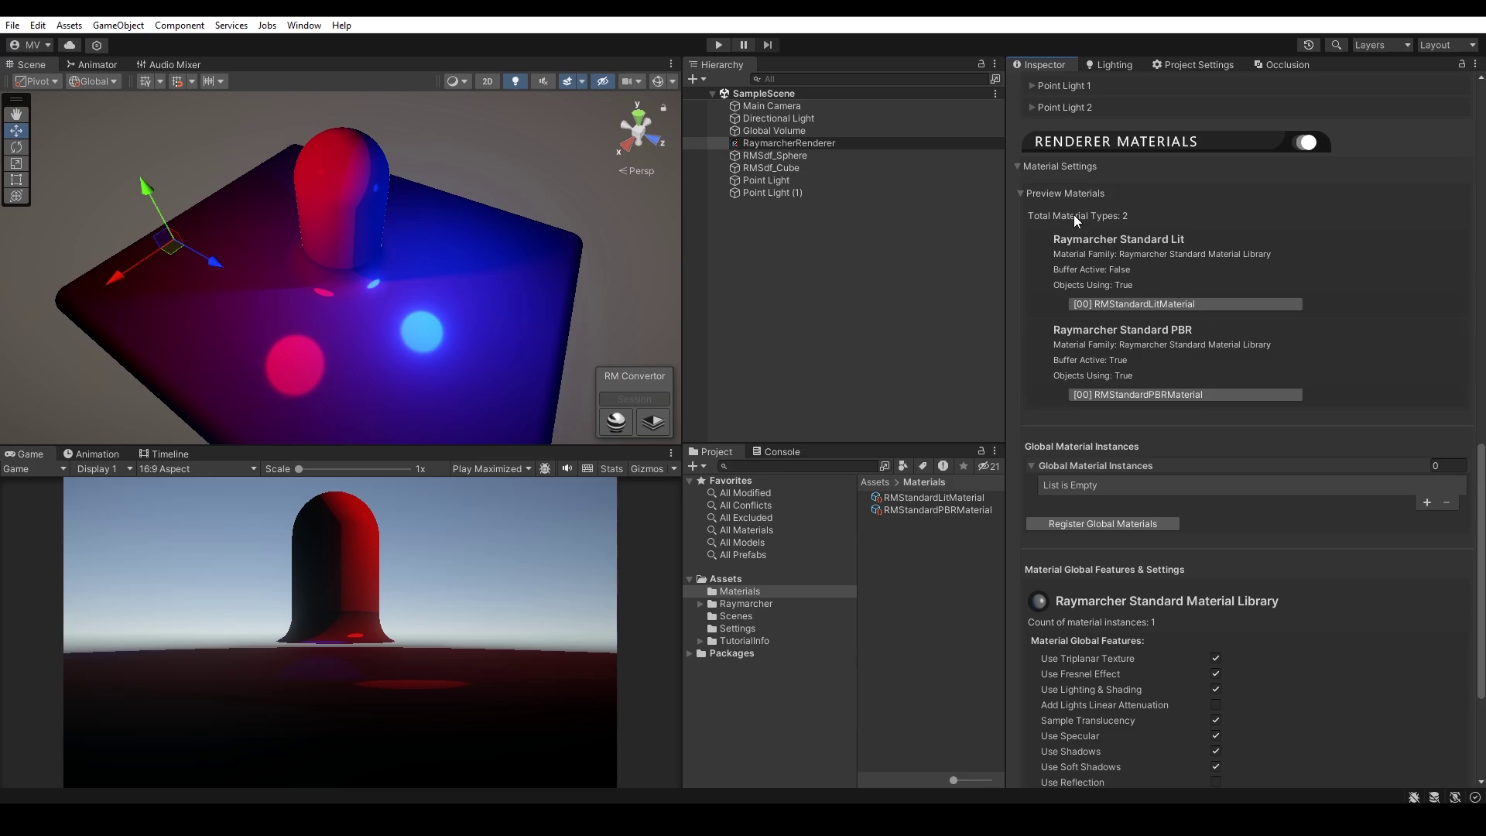
{"action": "left_click", "coordinate": [1065, 193]}
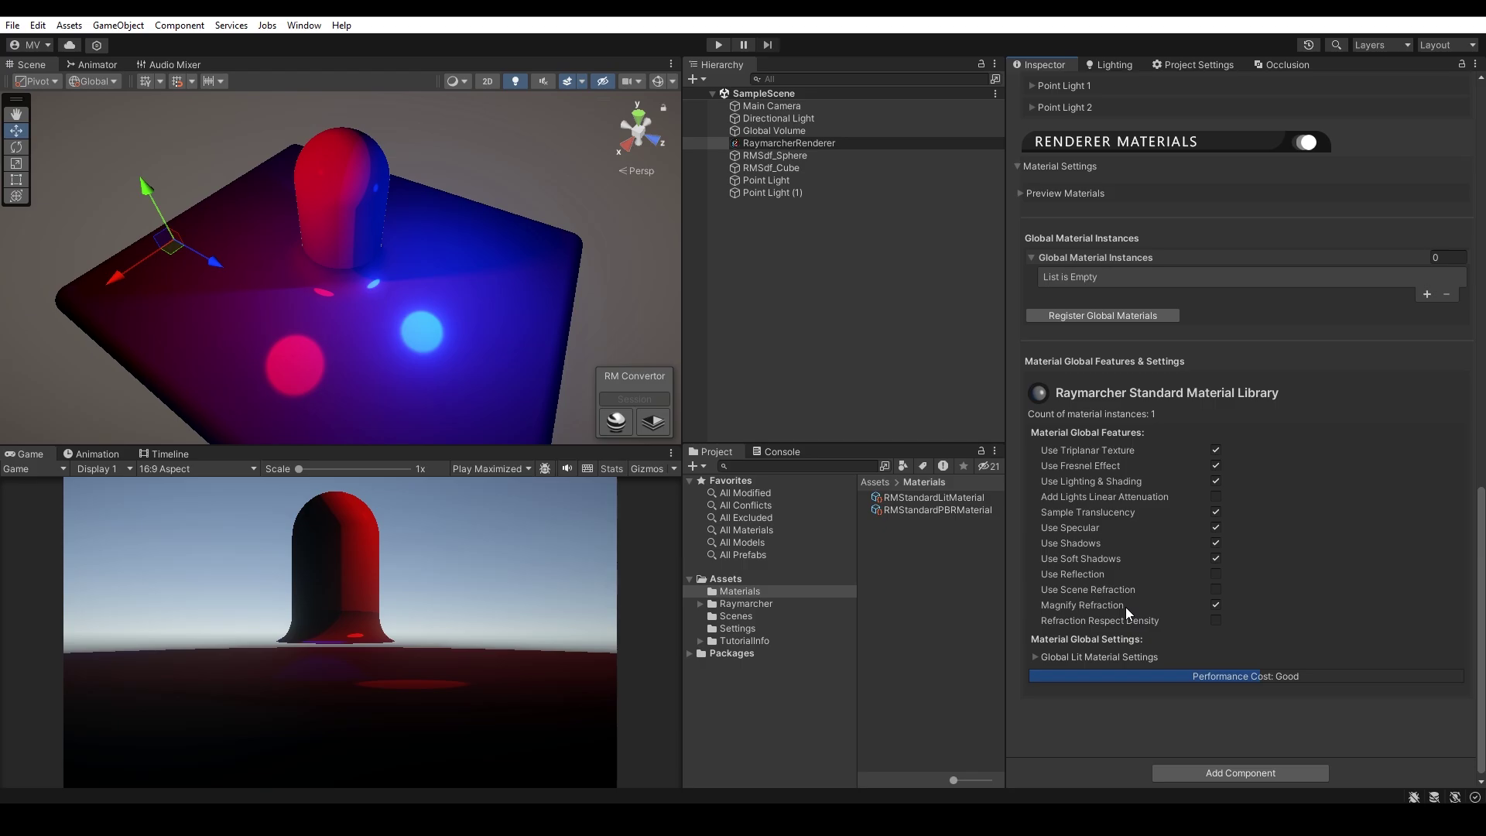
{"action": "left_click", "coordinate": [1216, 514]}
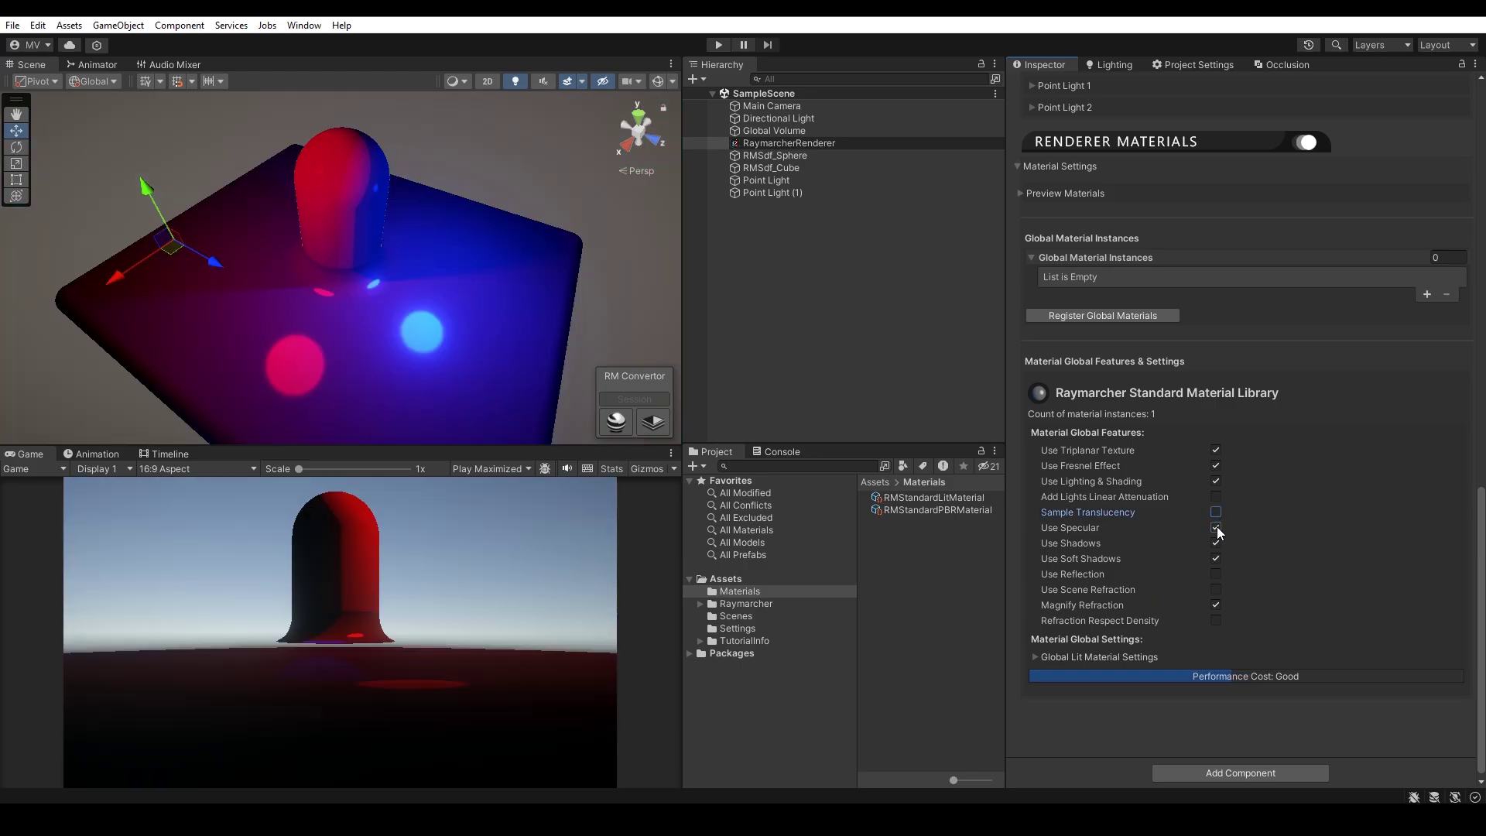
Step: Toggle the Use Specular and Use Shadows global material features off and back on to compare the lighting
{"action": "left_click", "coordinate": [1216, 529]}
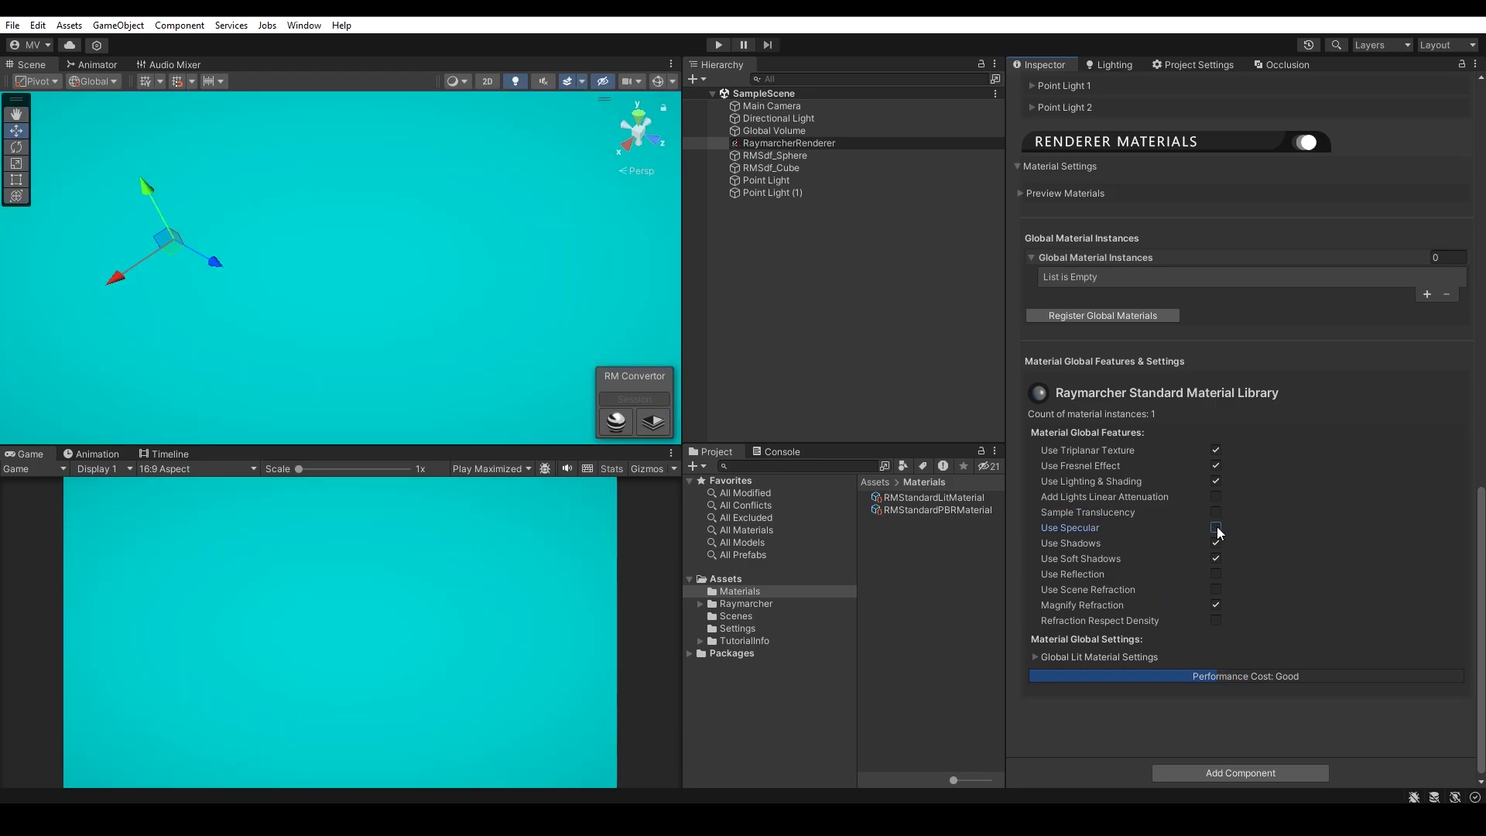
{"action": "left_click", "coordinate": [1217, 528]}
{"action": "left_click", "coordinate": [1216, 528]}
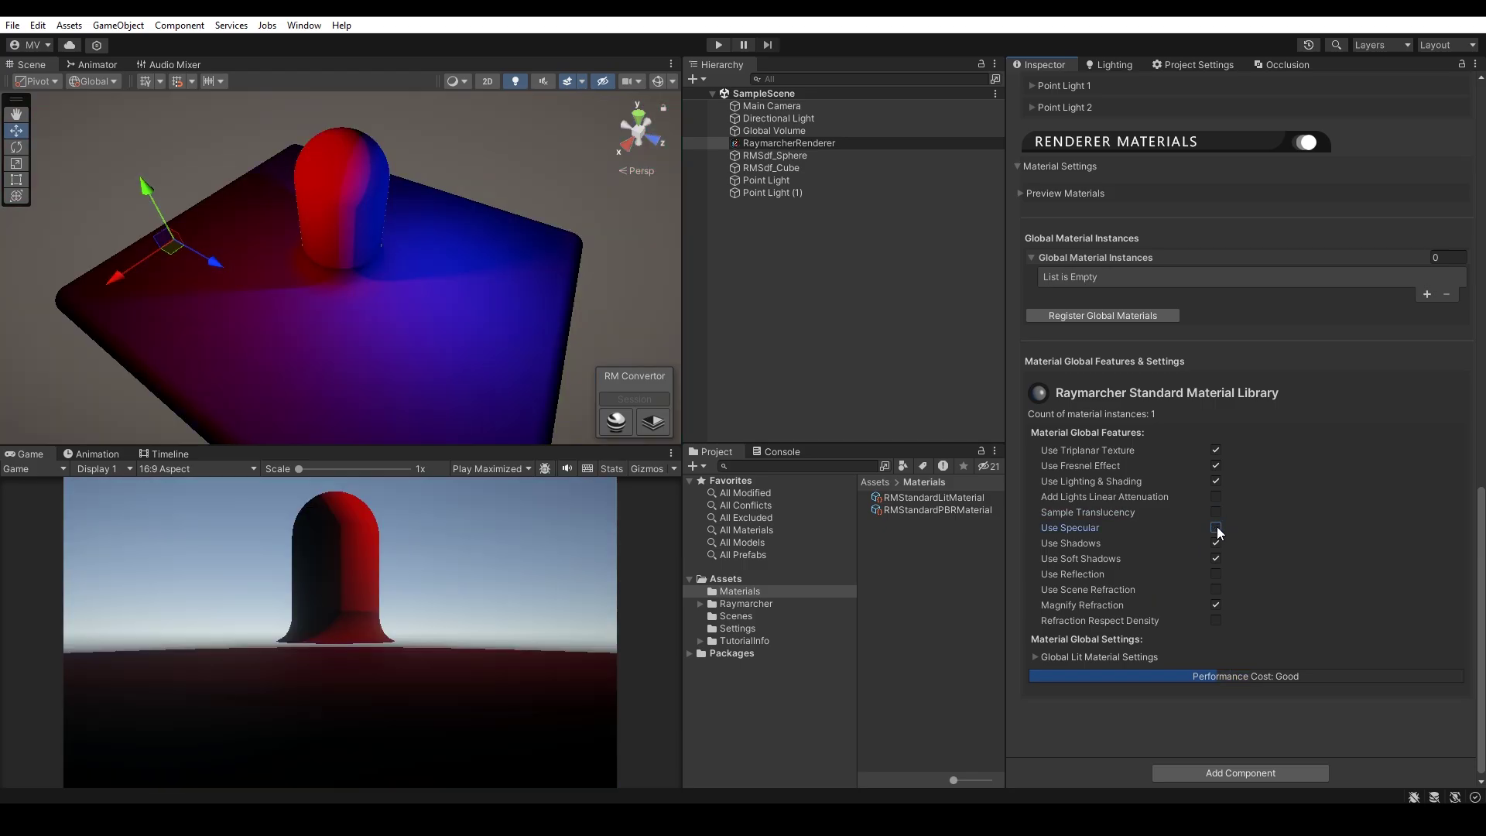
{"action": "left_click", "coordinate": [1217, 529]}
{"action": "left_click", "coordinate": [1216, 543]}
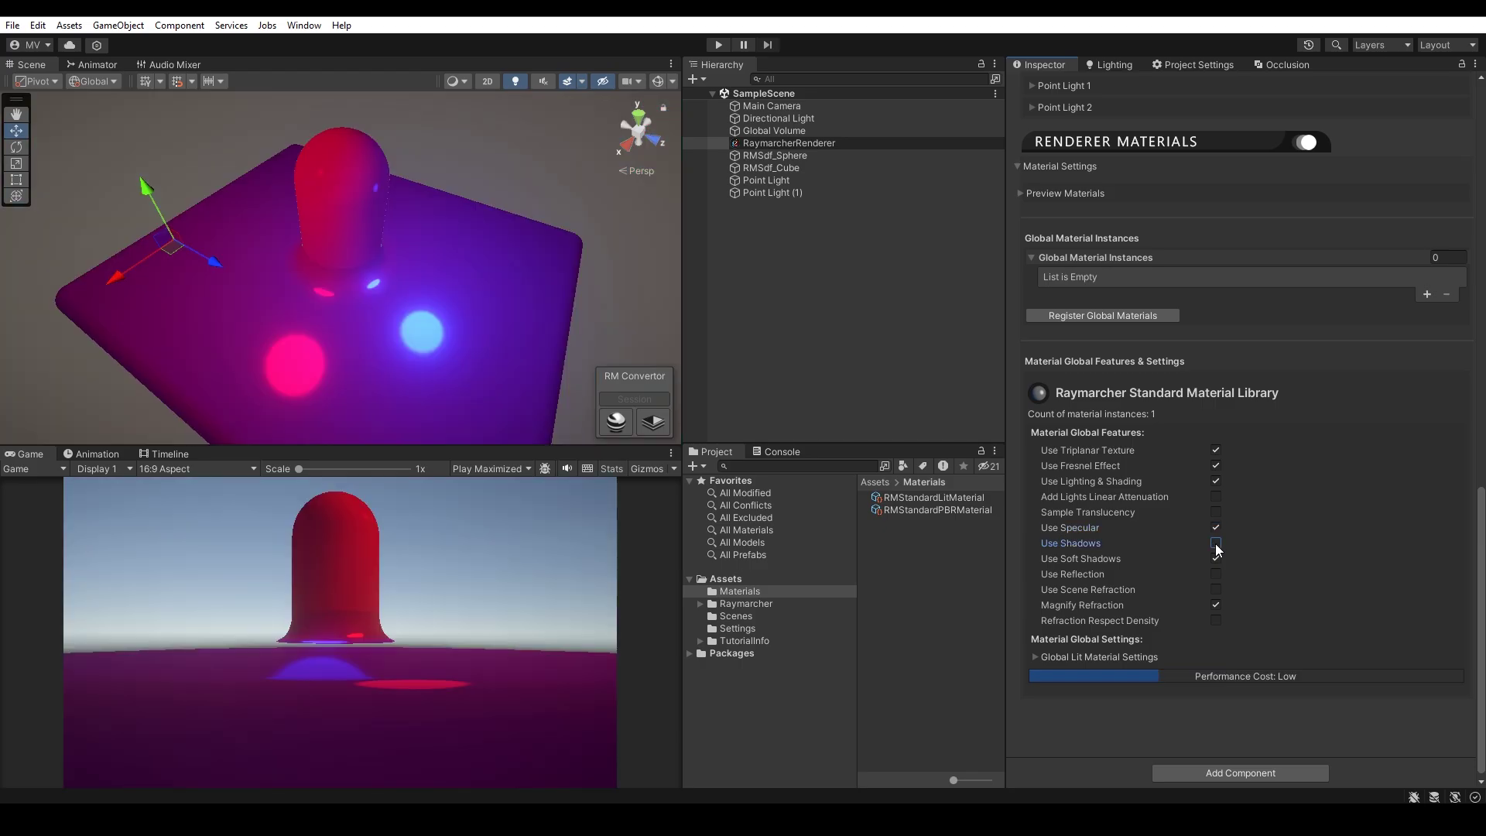
{"action": "left_click", "coordinate": [1216, 545]}
{"action": "left_click", "coordinate": [1216, 544]}
{"action": "left_click", "coordinate": [1216, 544]}
Step: Compare Use Soft Shadows off and on, and set Shadow Softness to 9 in the Global Lit Material Settings
{"action": "left_click", "coordinate": [1217, 558]}
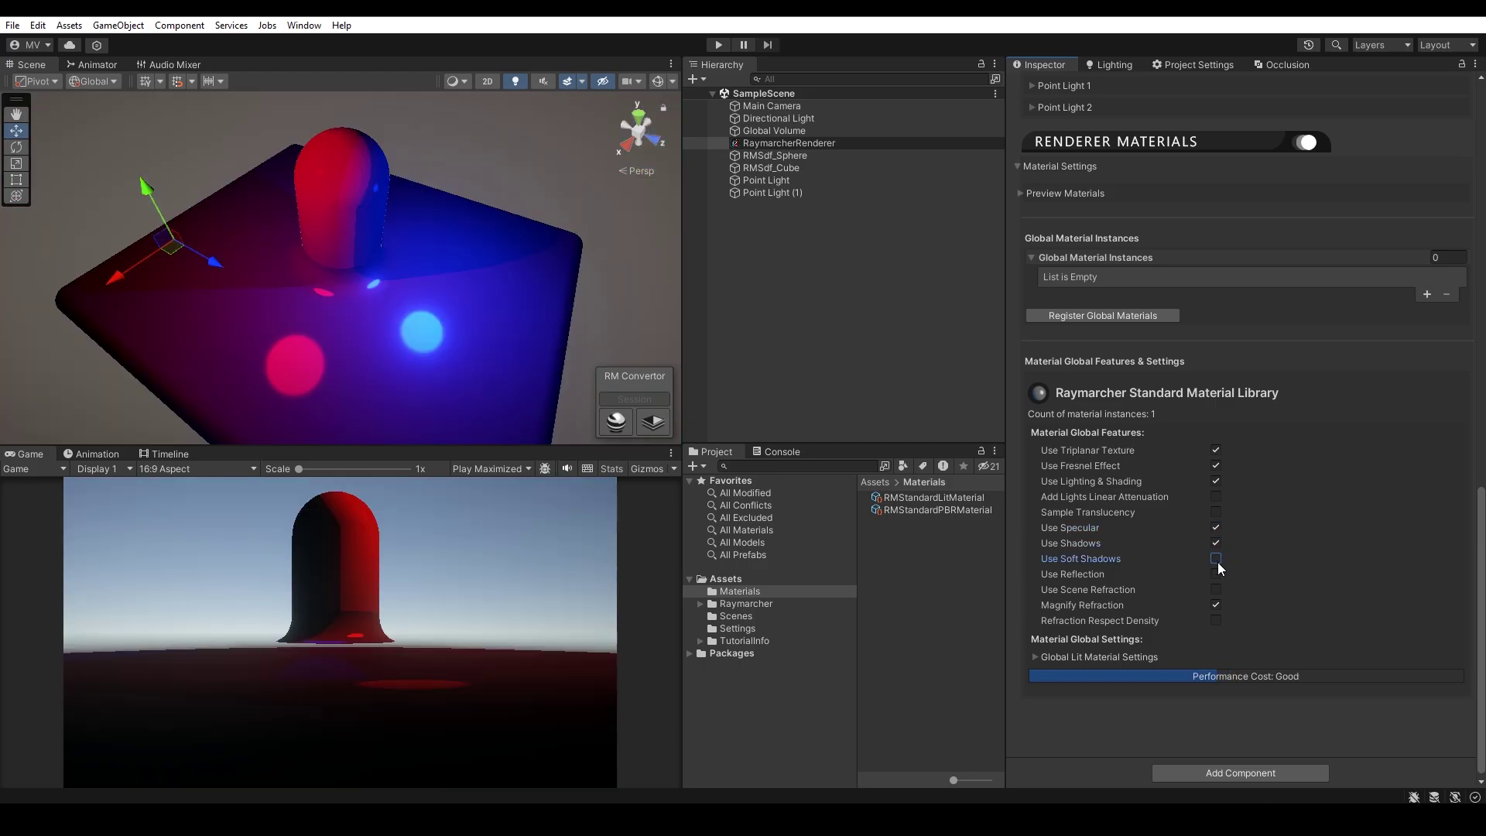
{"action": "left_click", "coordinate": [1218, 562]}
{"action": "left_click", "coordinate": [1218, 562]}
{"action": "left_click", "coordinate": [1218, 561]}
{"action": "left_click", "coordinate": [1153, 657]}
{"action": "left_click_drag", "start_coordinate": [1288, 675], "coordinate": [1252, 673]}
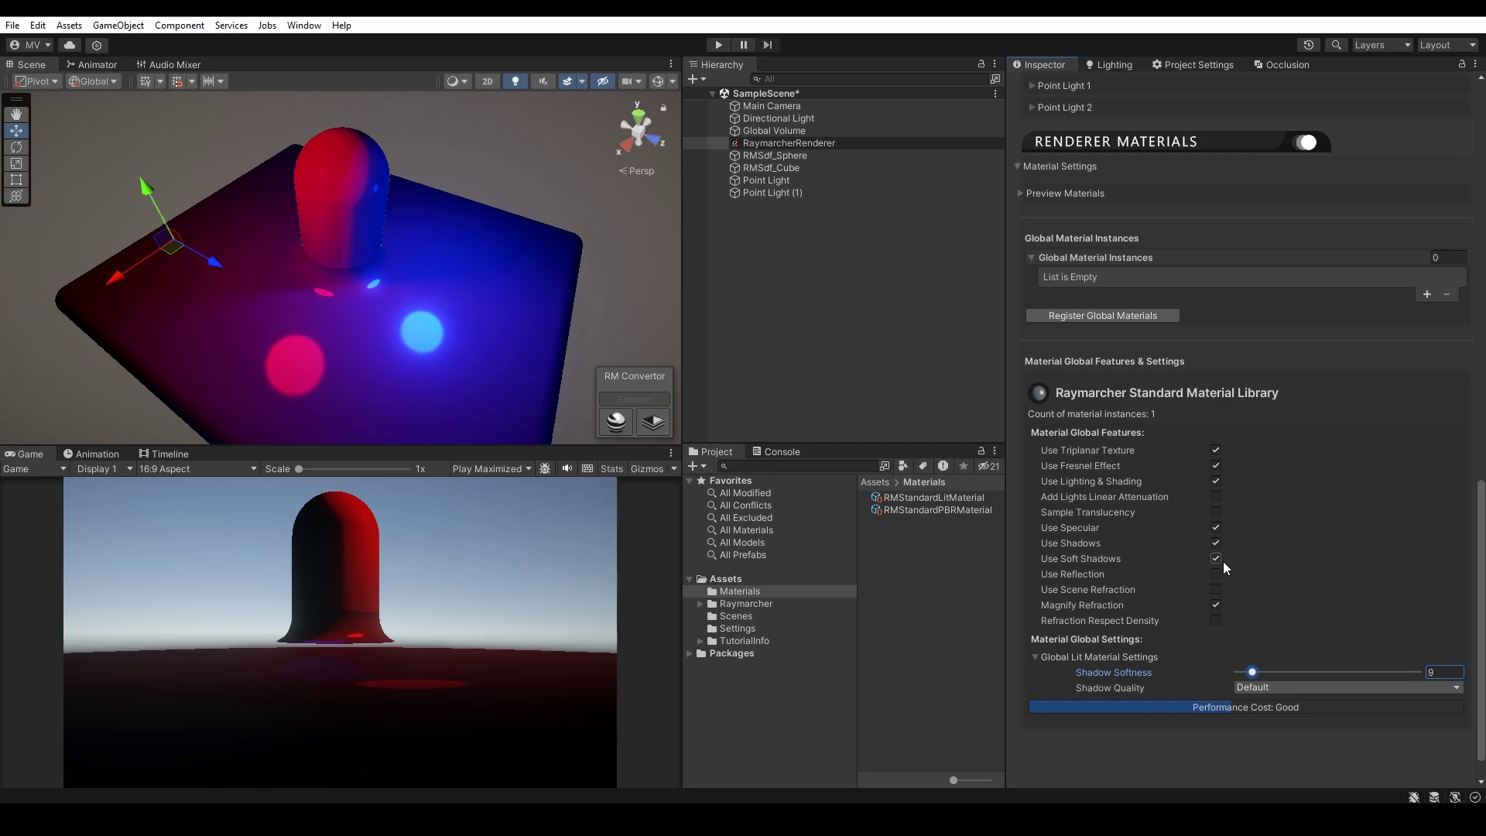
Step: Disable the Use Triplanar Texture and Use Fresnel Effect global features, and toggle Use Lighting & Shading off and back on
{"action": "left_click", "coordinate": [1216, 514]}
{"action": "left_click", "coordinate": [1216, 466]}
{"action": "left_click", "coordinate": [1216, 481]}
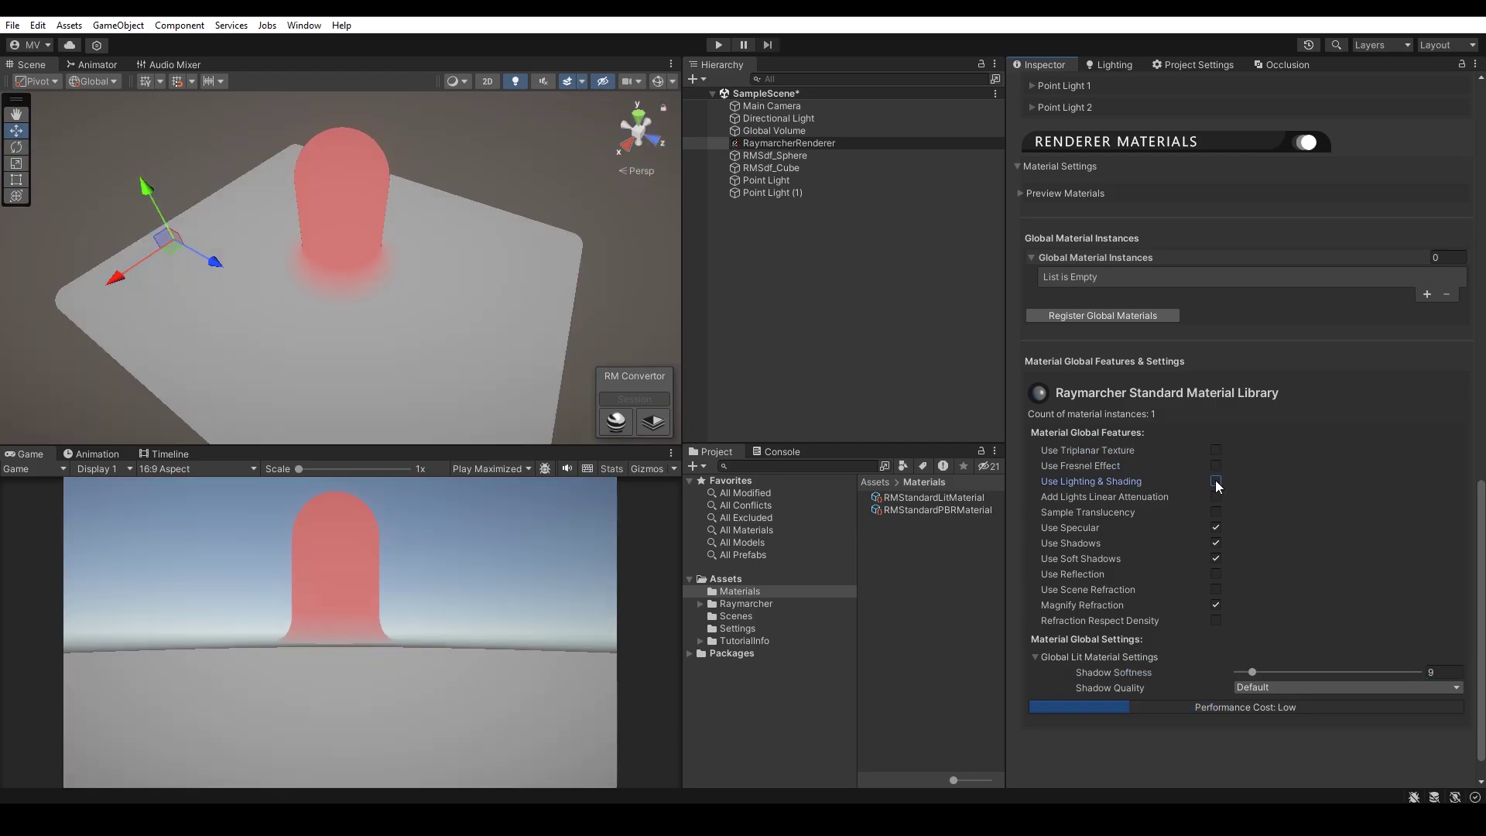
{"action": "left_click", "coordinate": [1216, 481]}
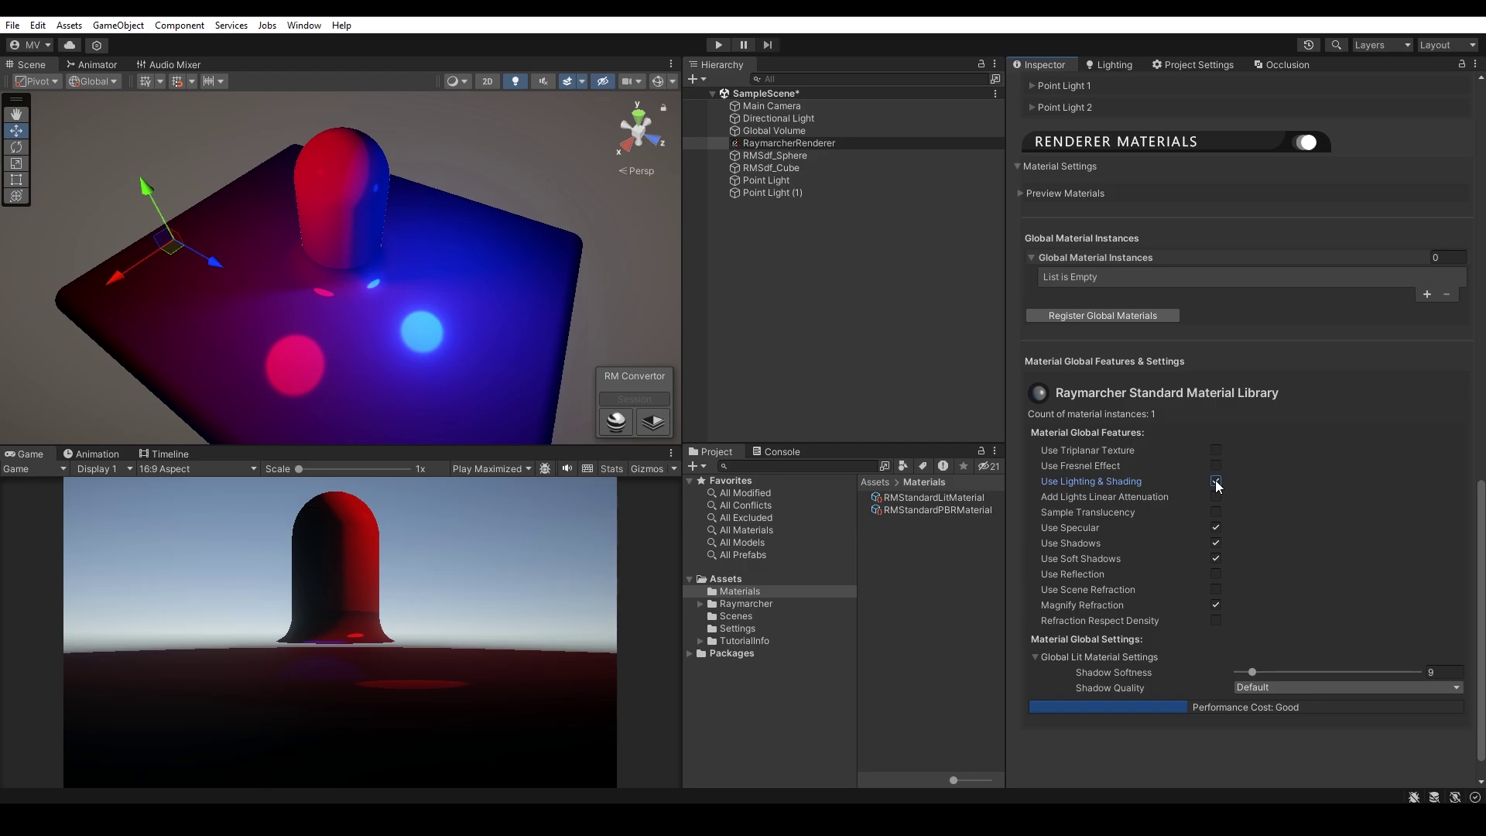
{"action": "left_click", "coordinate": [1215, 480]}
{"action": "left_click", "coordinate": [1215, 481]}
Step: Enable the Add Lights Linear Attenuation global feature and compare the scene with it on and off
{"action": "left_click", "coordinate": [1215, 497]}
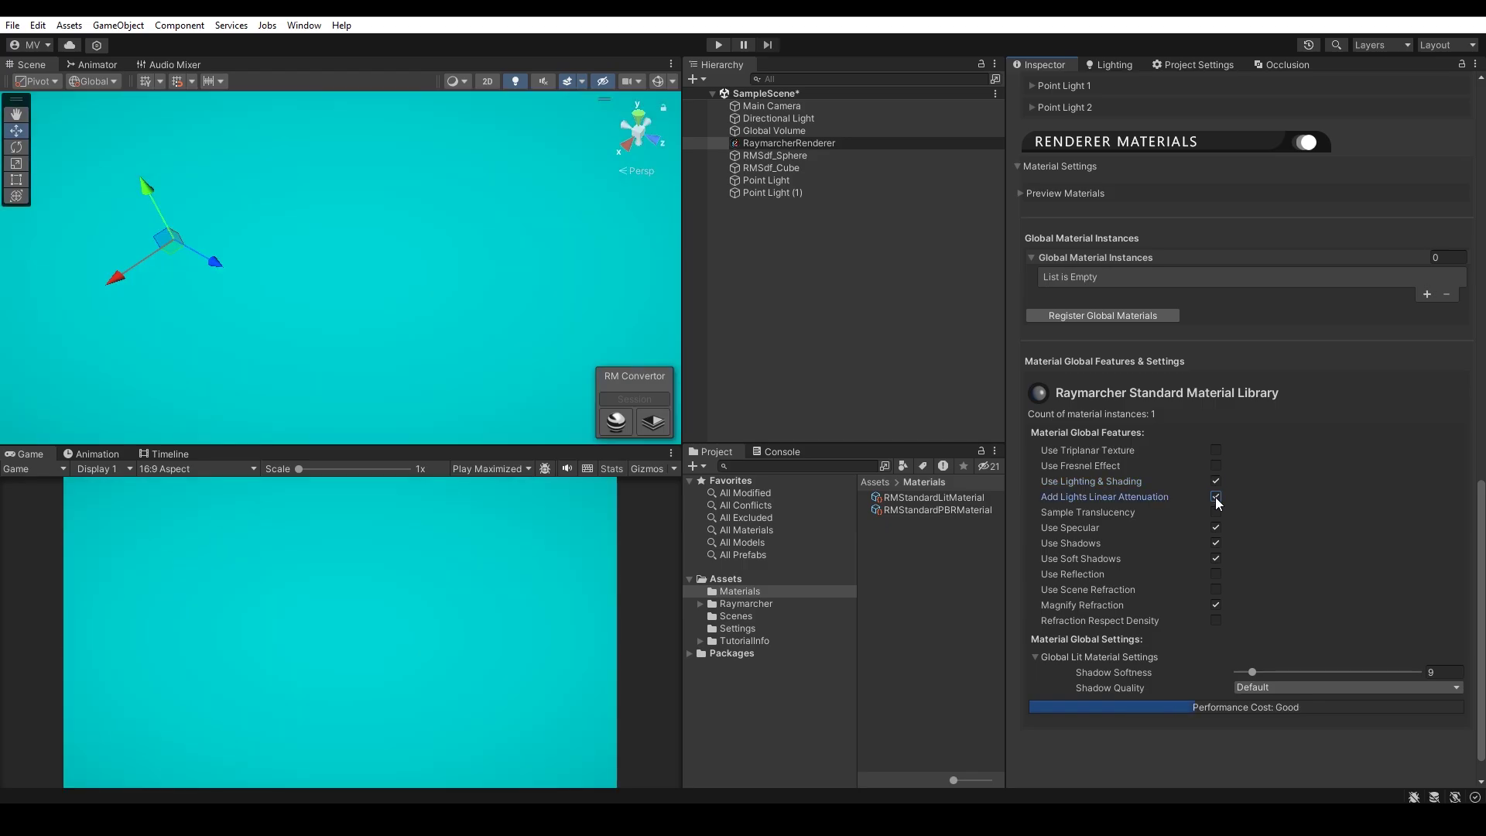
{"action": "left_click", "coordinate": [1216, 499]}
{"action": "left_click", "coordinate": [1216, 499]}
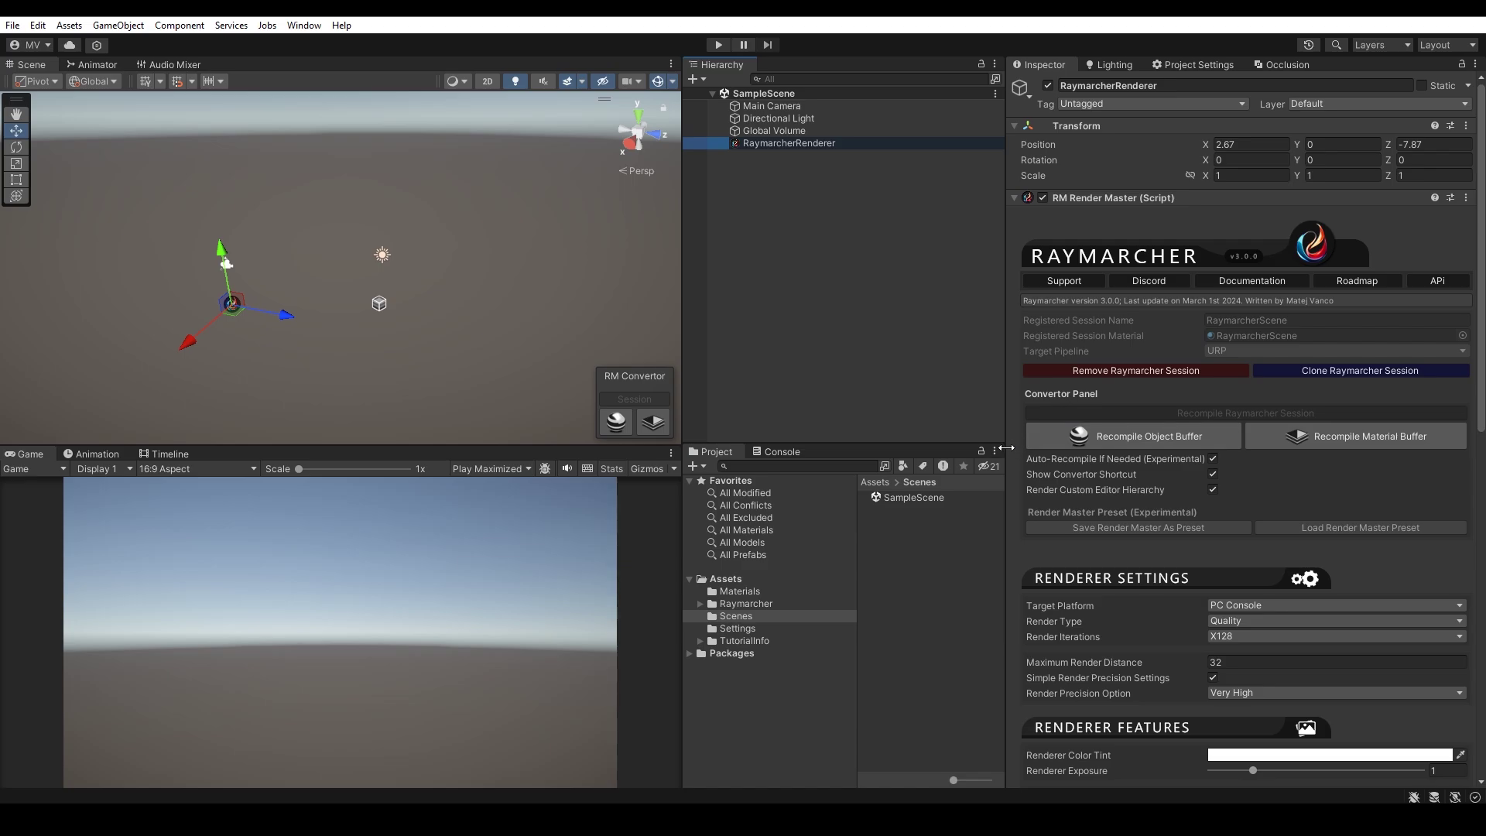
Step: Add a Raymarcher SDF Metaballs primitive to SampleScene
{"action": "left_click", "coordinate": [759, 213]}
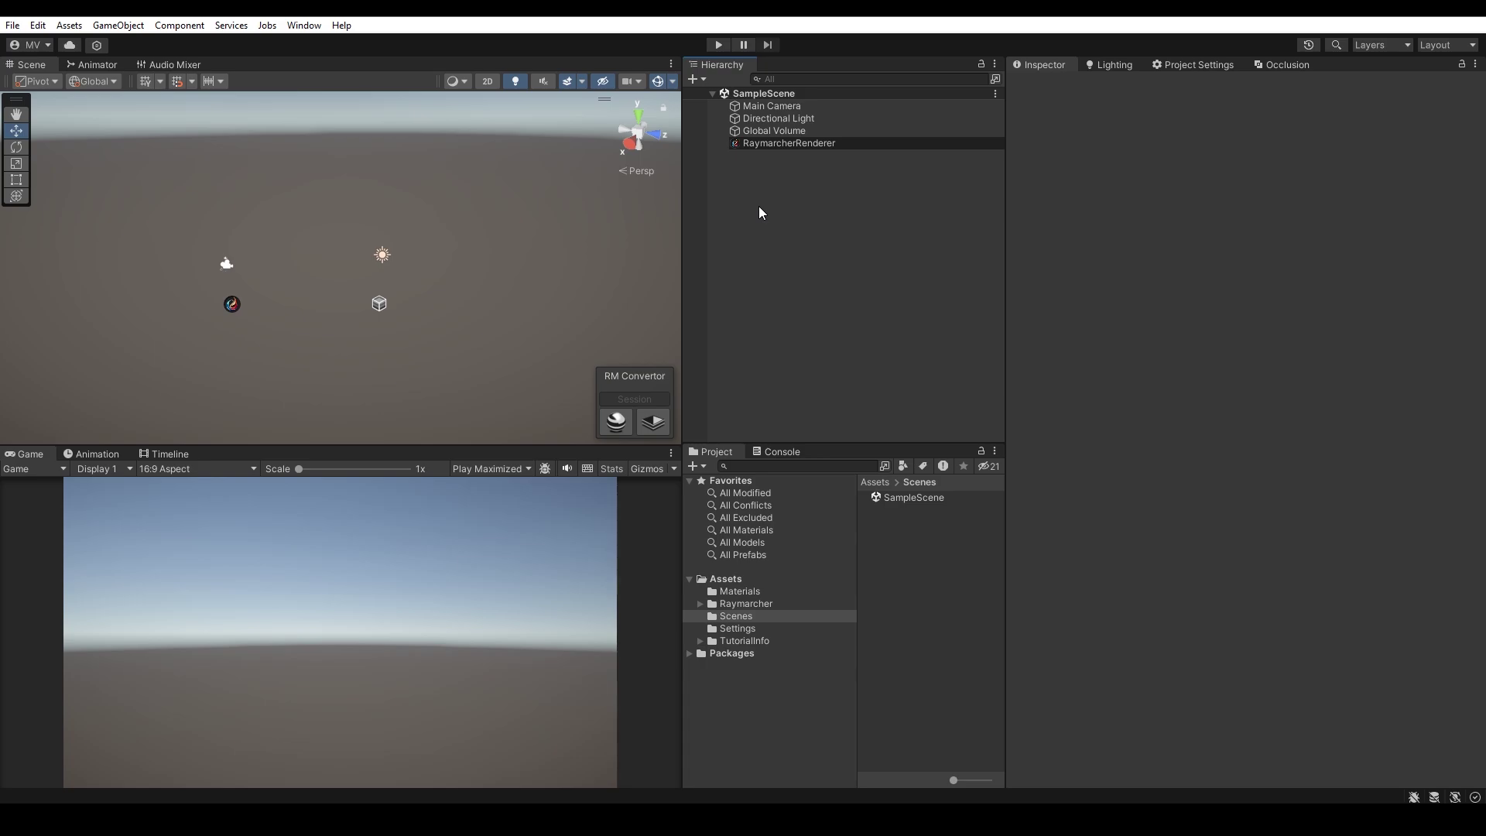
{"action": "left_click", "coordinate": [695, 79]}
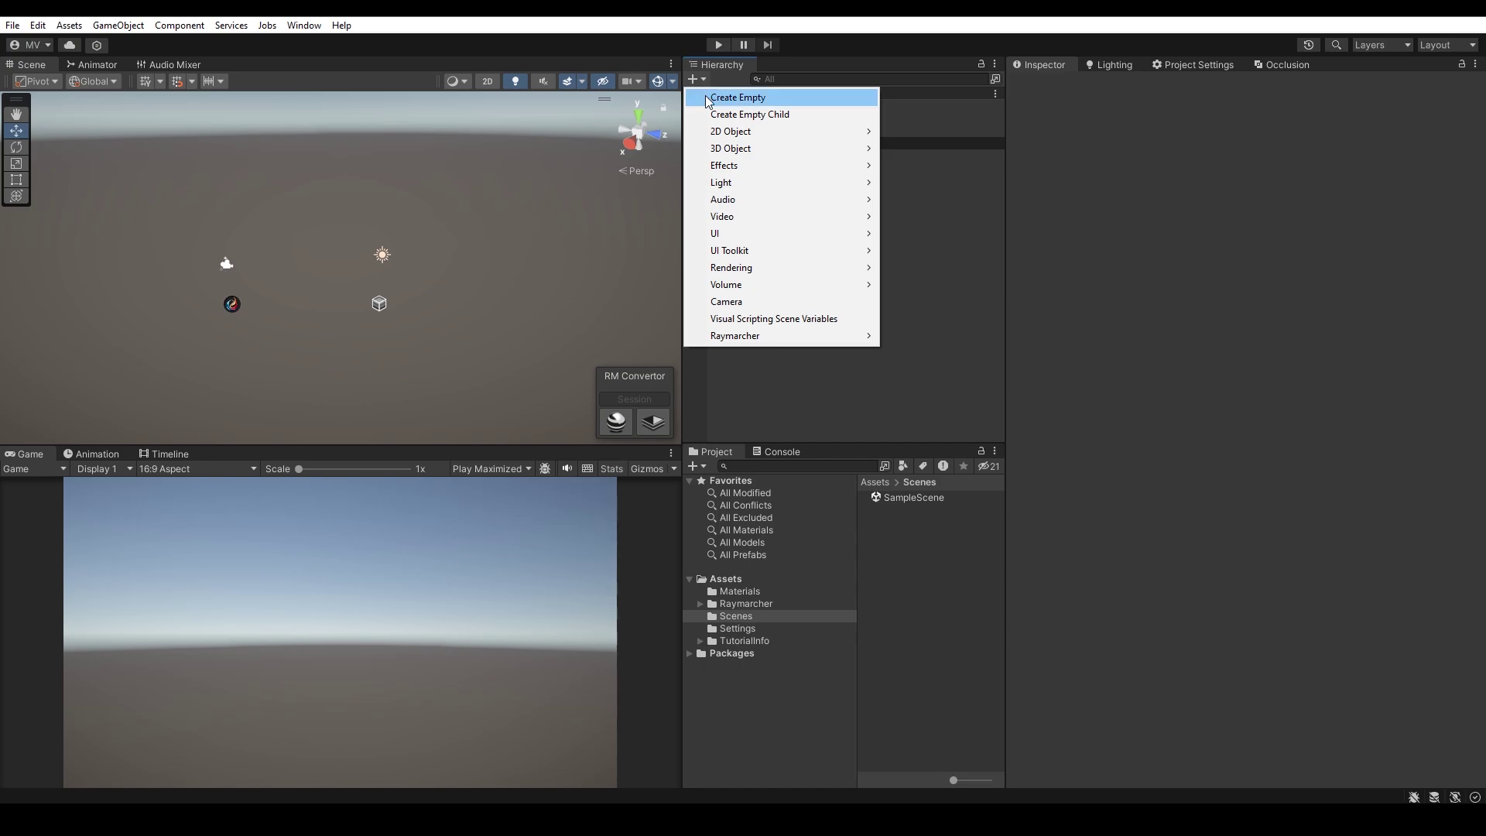
{"action": "mouse_move", "coordinate": [798, 336]}
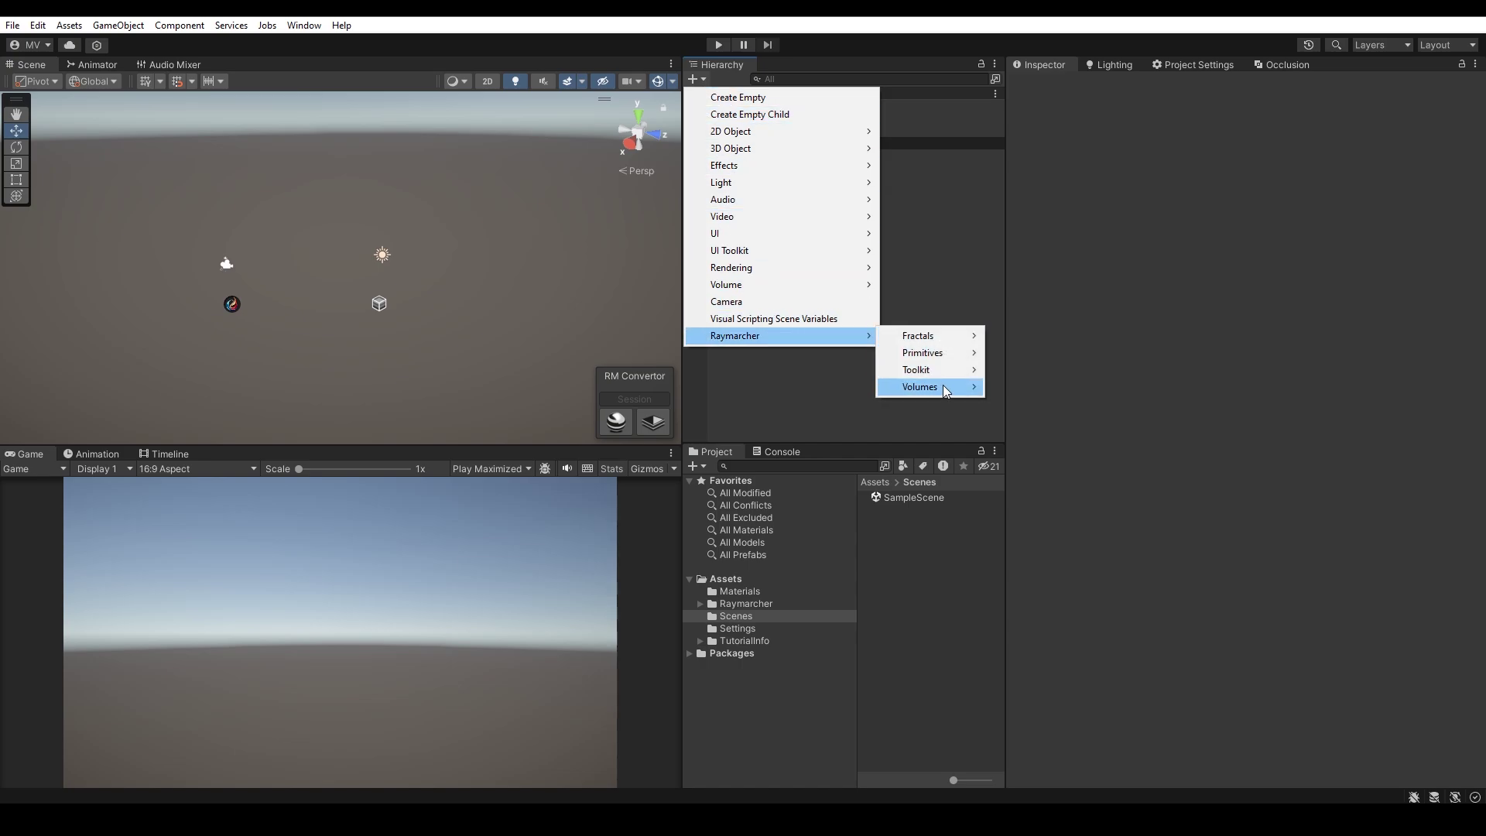
{"action": "mouse_move", "coordinate": [941, 354]}
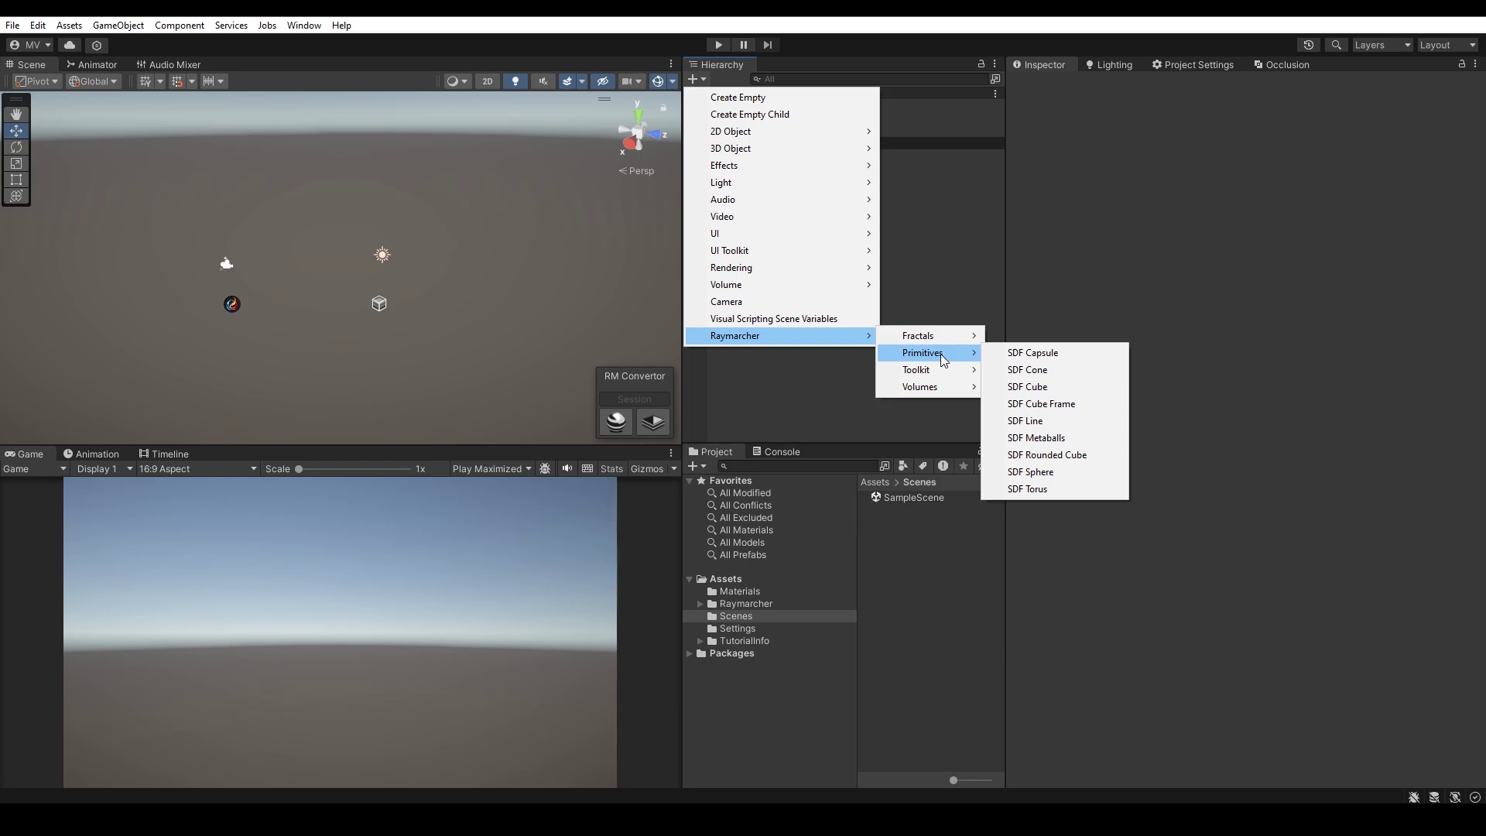
{"action": "left_click", "coordinate": [1075, 438]}
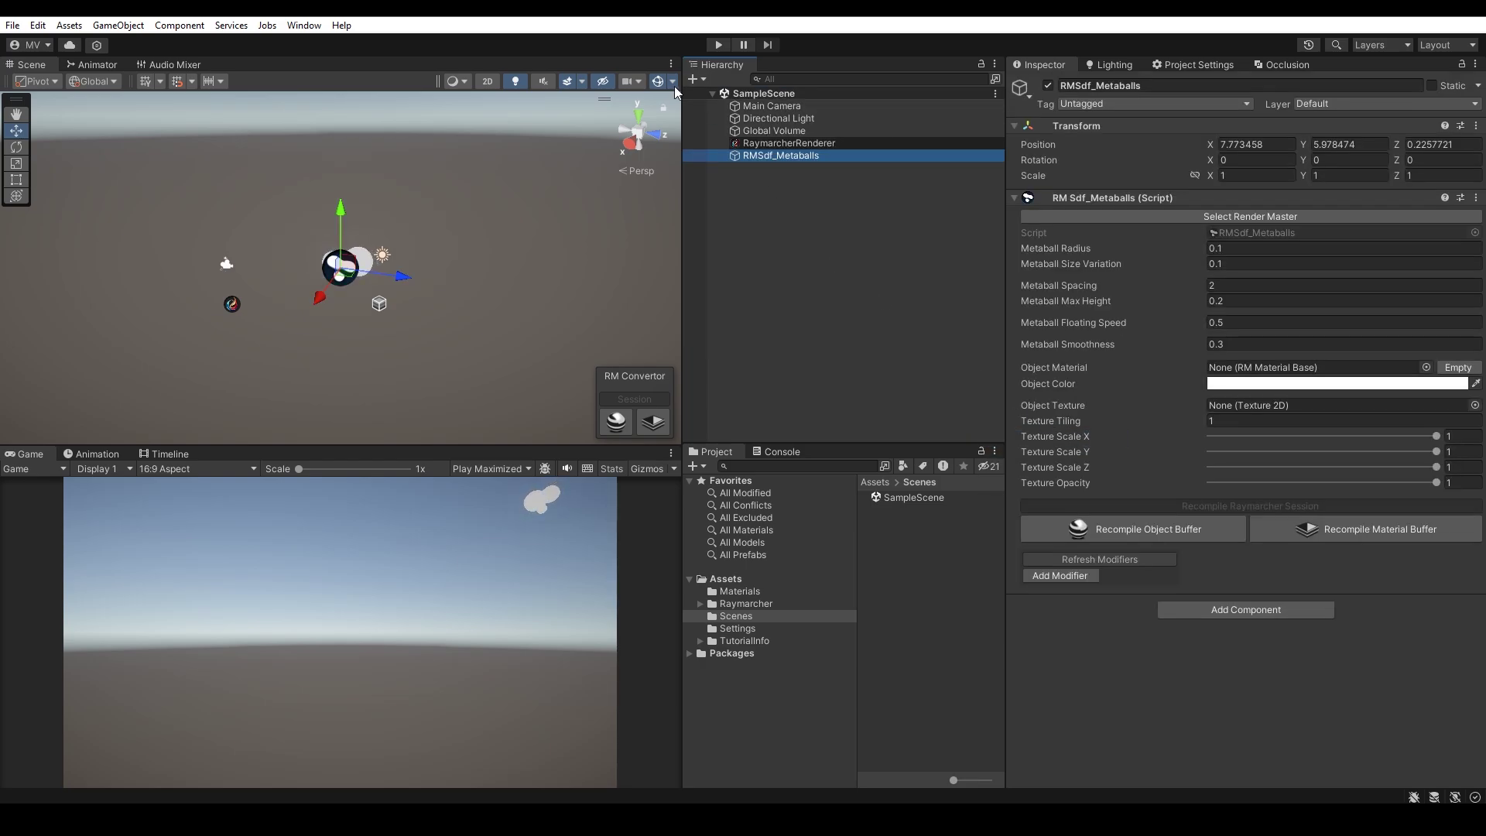
Step: Hide the scene gizmos and set the metaballs' radius to 0.24, spacing to 3.1 and max height to 0.52
{"action": "left_click", "coordinate": [660, 82]}
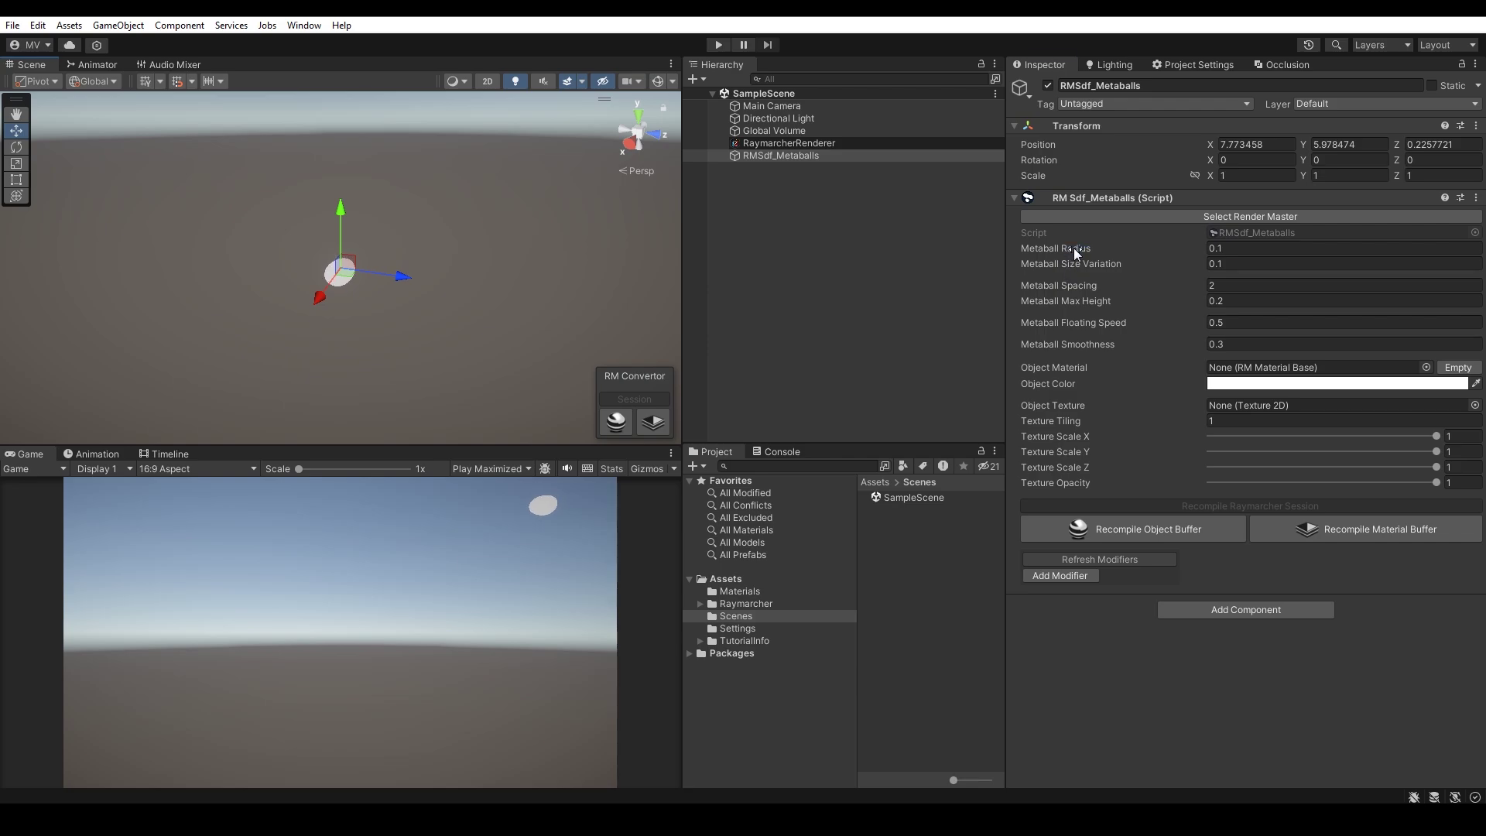
{"action": "left_click_drag", "start_coordinate": [1074, 247], "coordinate": [1116, 308]}
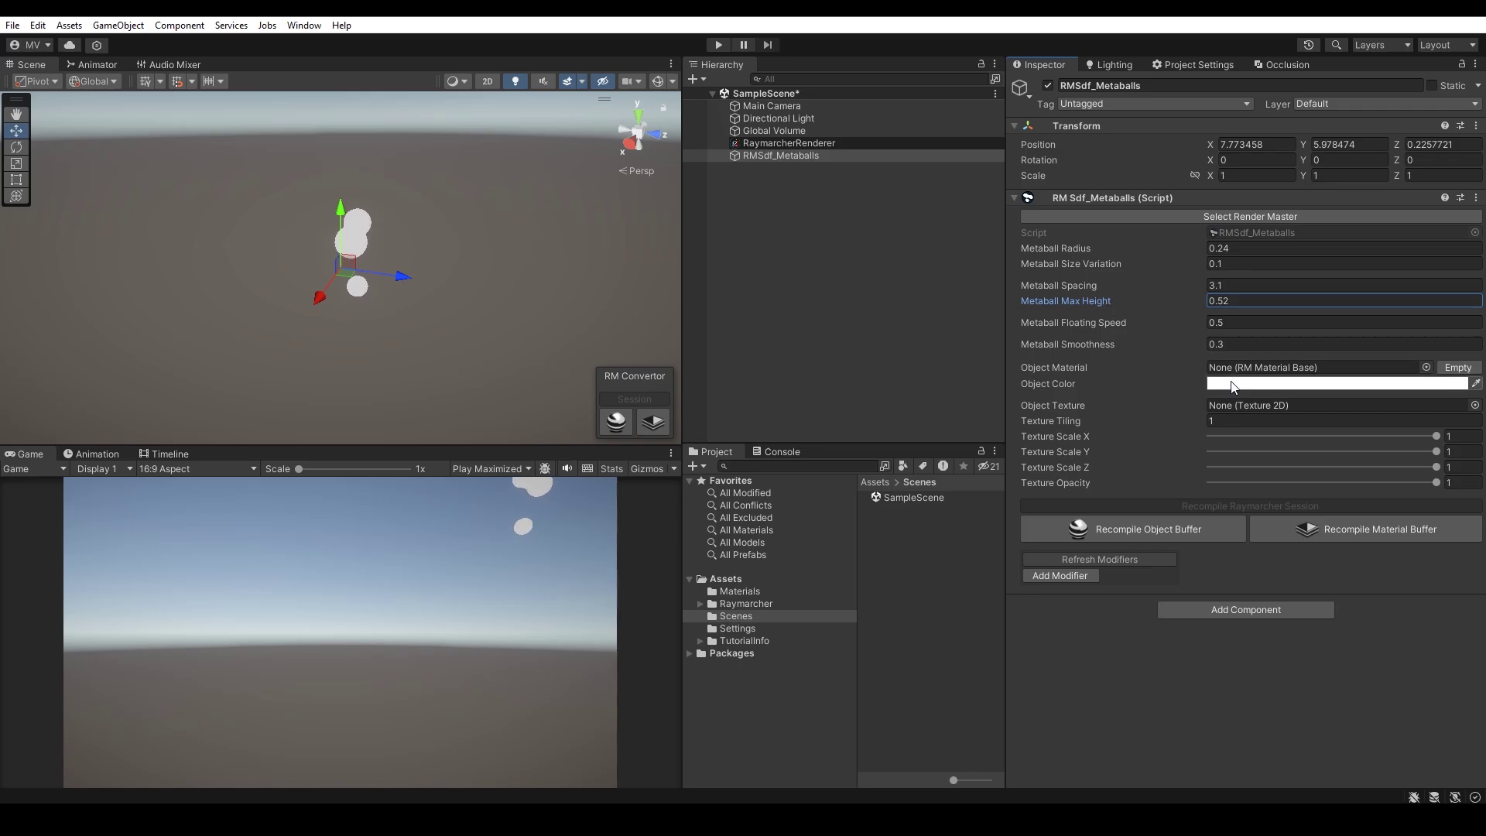
Step: Set the metaballs' Object Color to pink EF35B9
{"action": "left_click", "coordinate": [1315, 383]}
{"action": "mouse_move", "coordinate": [1339, 480]}
{"action": "left_mouse_down"}
{"action": "mouse_move", "coordinate": [1341, 466]}
{"action": "mouse_move", "coordinate": [1393, 496]}
{"action": "mouse_move", "coordinate": [1382, 463]}
{"action": "mouse_move", "coordinate": [1249, 433]}
{"action": "mouse_move", "coordinate": [1252, 558]}
{"action": "mouse_move", "coordinate": [1369, 545]}
{"action": "left_mouse_up"}
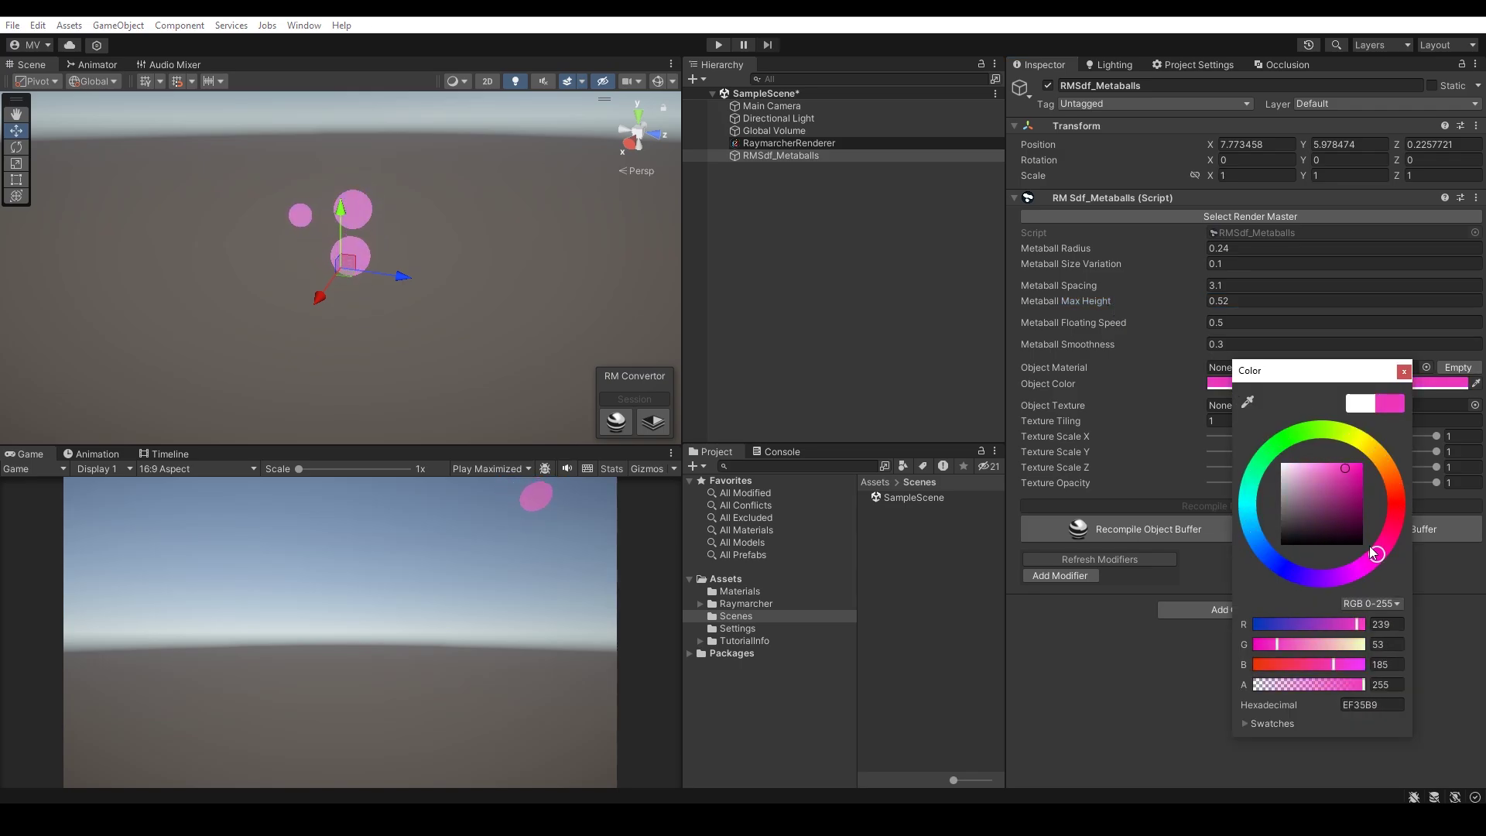
{"action": "left_click", "coordinate": [1402, 371]}
Step: Try the RMSampleTex_Grass texture from the Materials folder as the metaballs' Object Texture
{"action": "left_click", "coordinate": [1226, 406]}
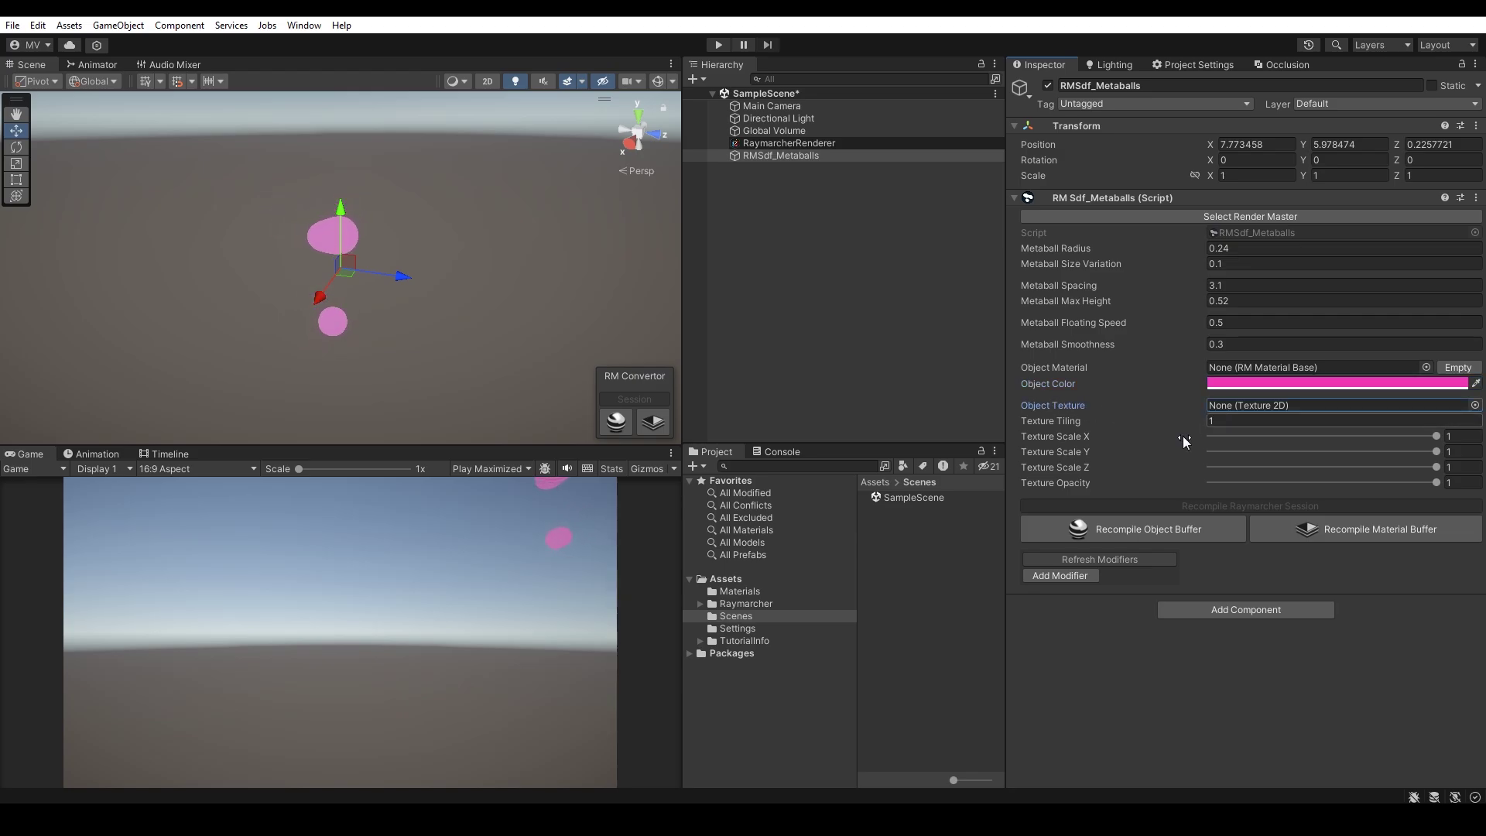
{"action": "left_click", "coordinate": [748, 592]}
{"action": "left_click", "coordinate": [929, 497]}
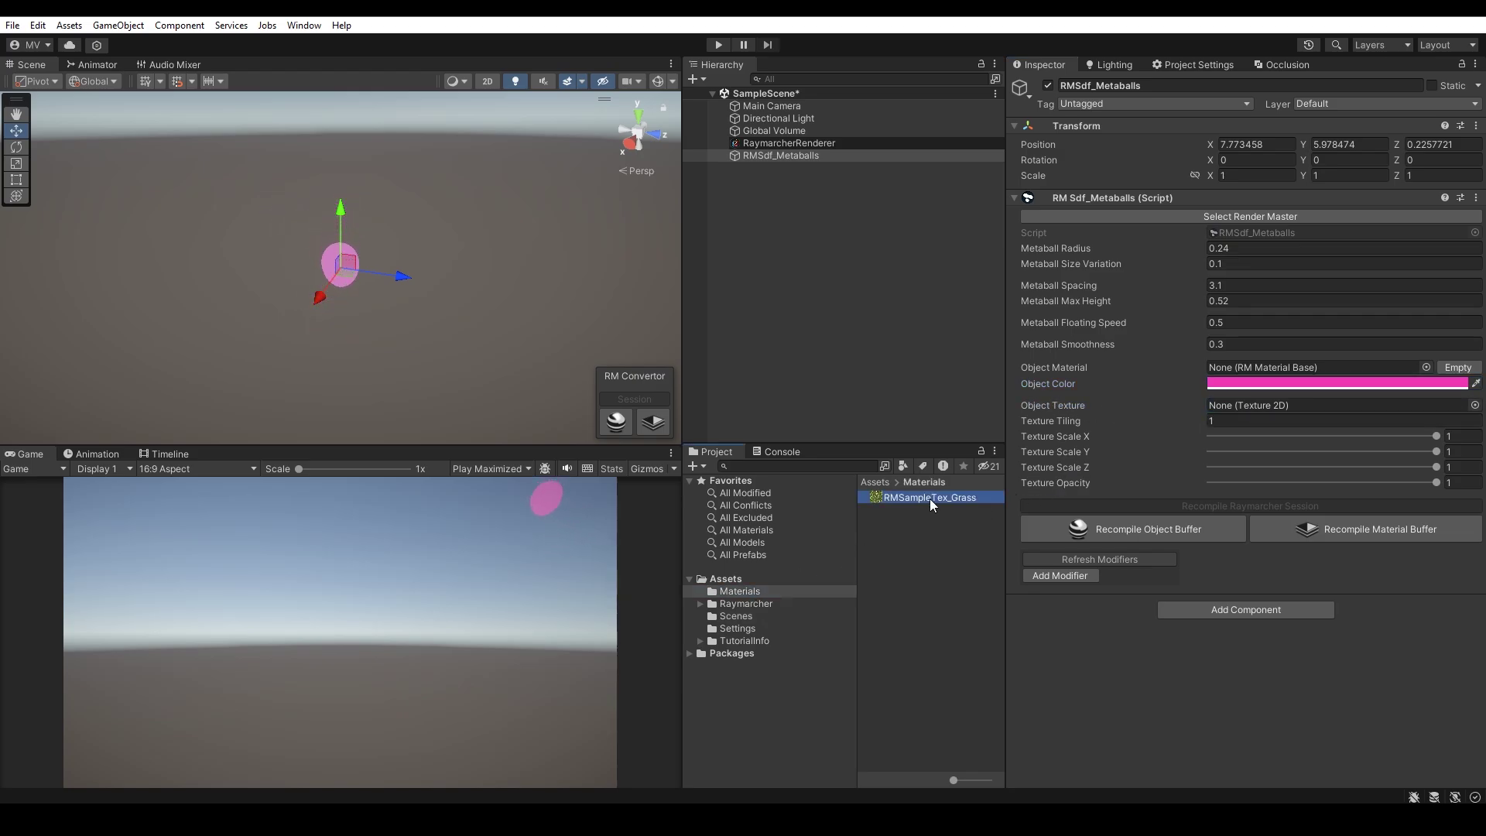
{"action": "left_click", "coordinate": [1073, 253]}
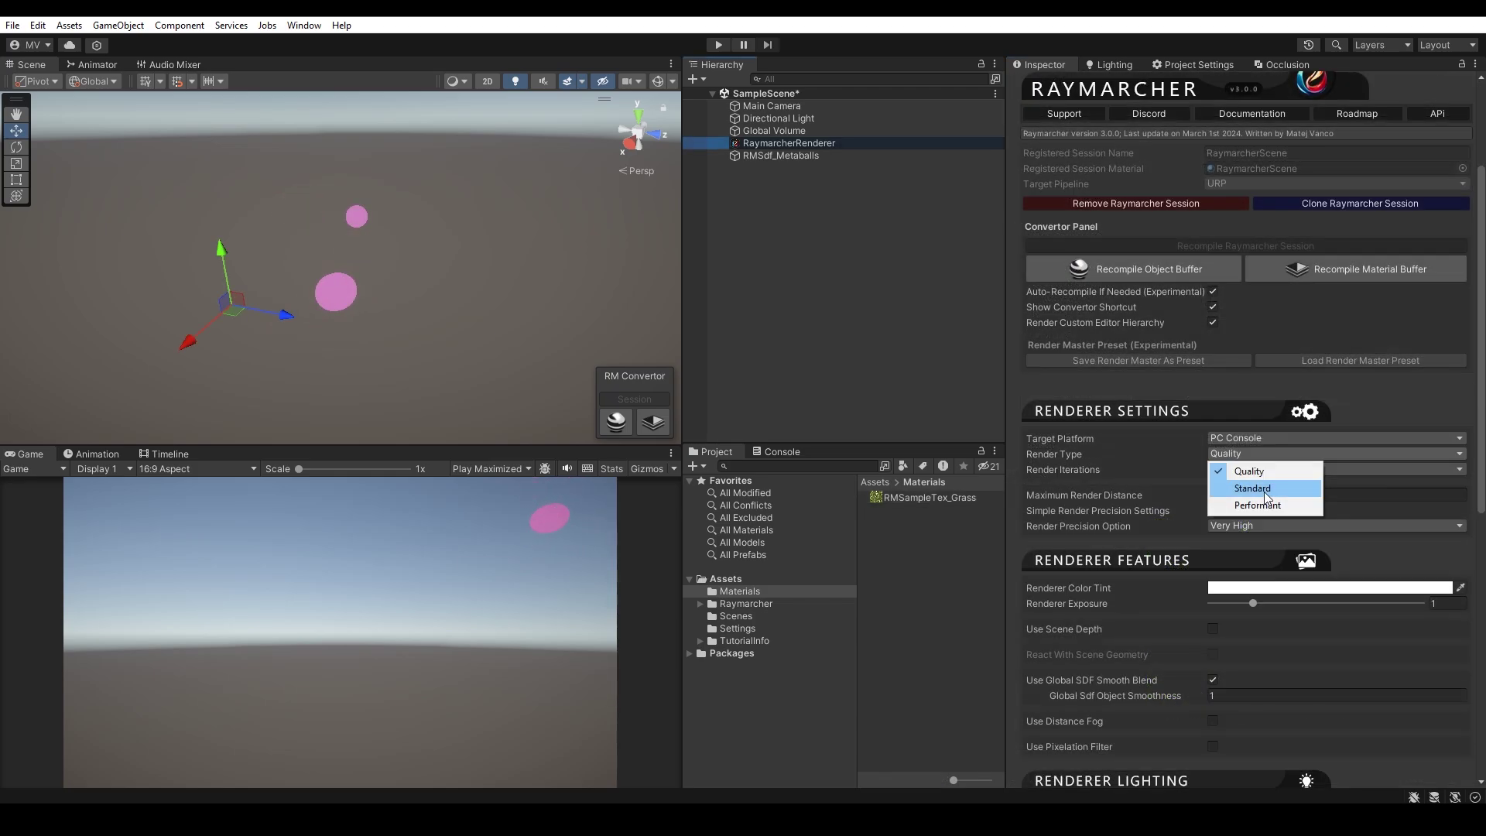
Step: Switch the RaymarcherRenderer's Render Type to Standard, change it to Performant, and recompile
{"action": "left_click", "coordinate": [1265, 492]}
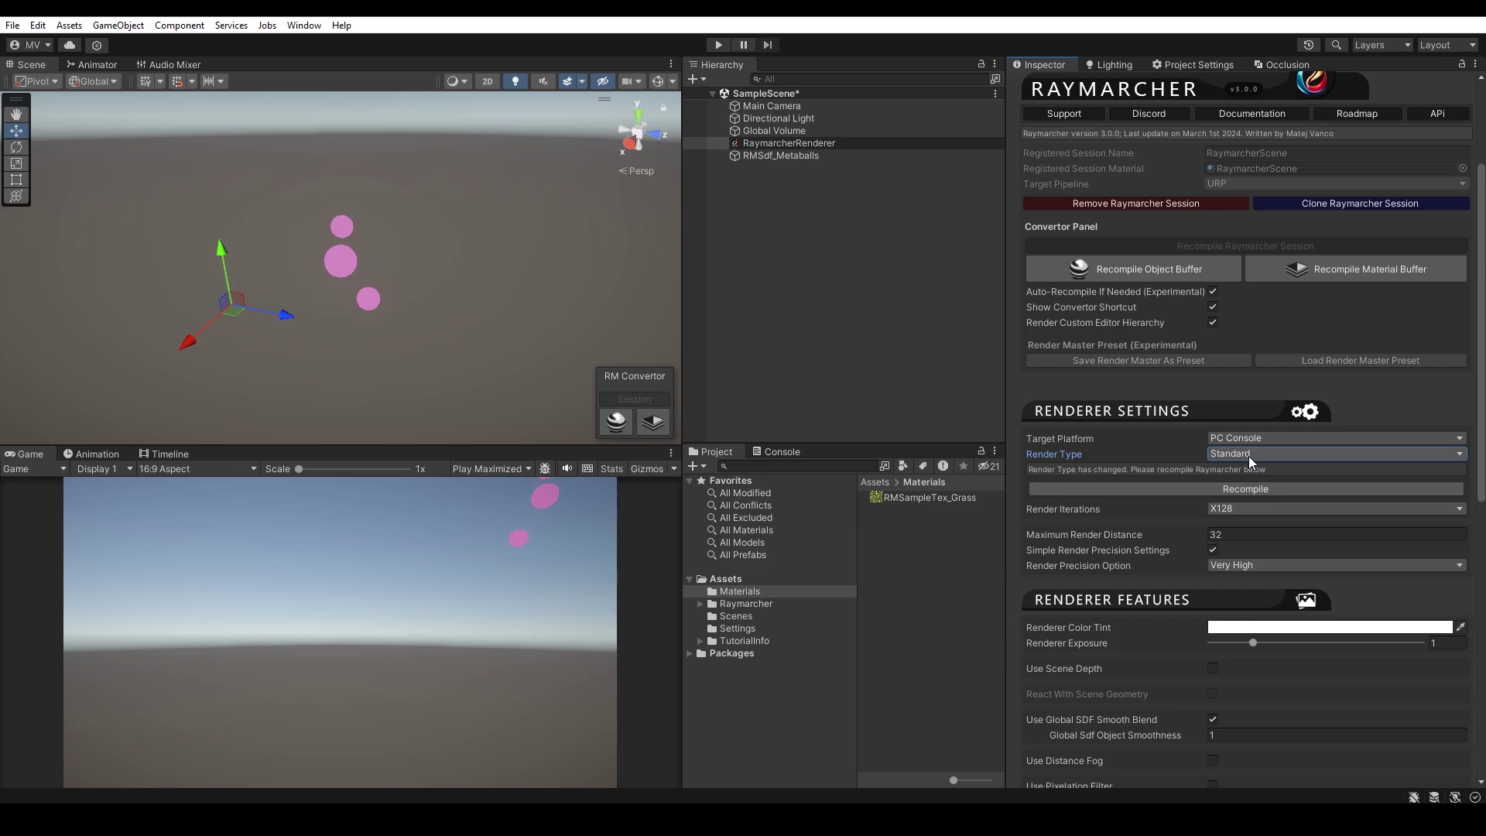
{"action": "left_click", "coordinate": [1248, 456]}
{"action": "left_click", "coordinate": [1252, 504]}
{"action": "left_click", "coordinate": [1247, 490]}
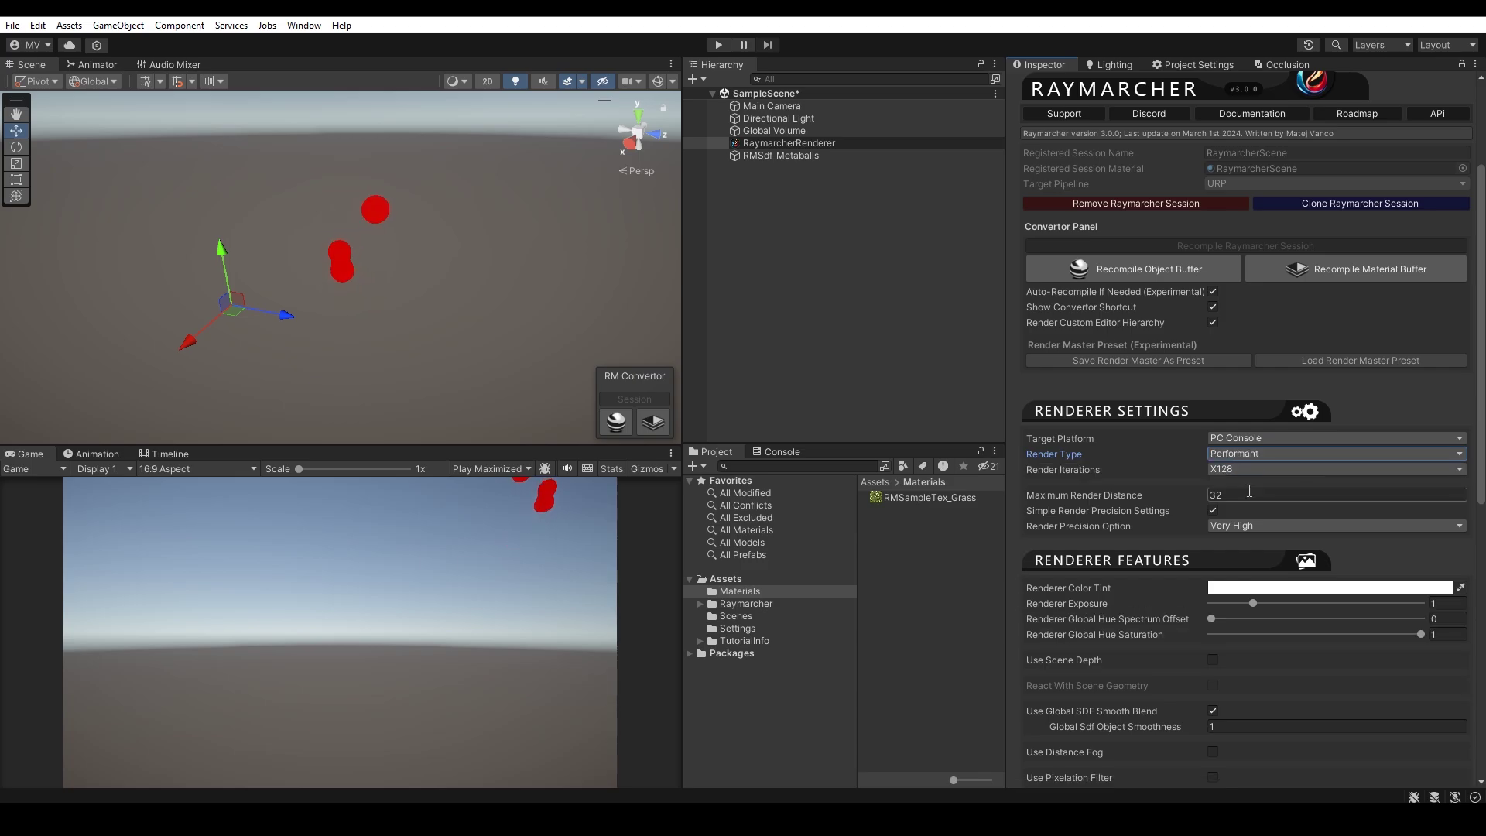
Step: Set the Hue Shift of RMSdf_Metaballs to 131
{"action": "left_click", "coordinate": [832, 159]}
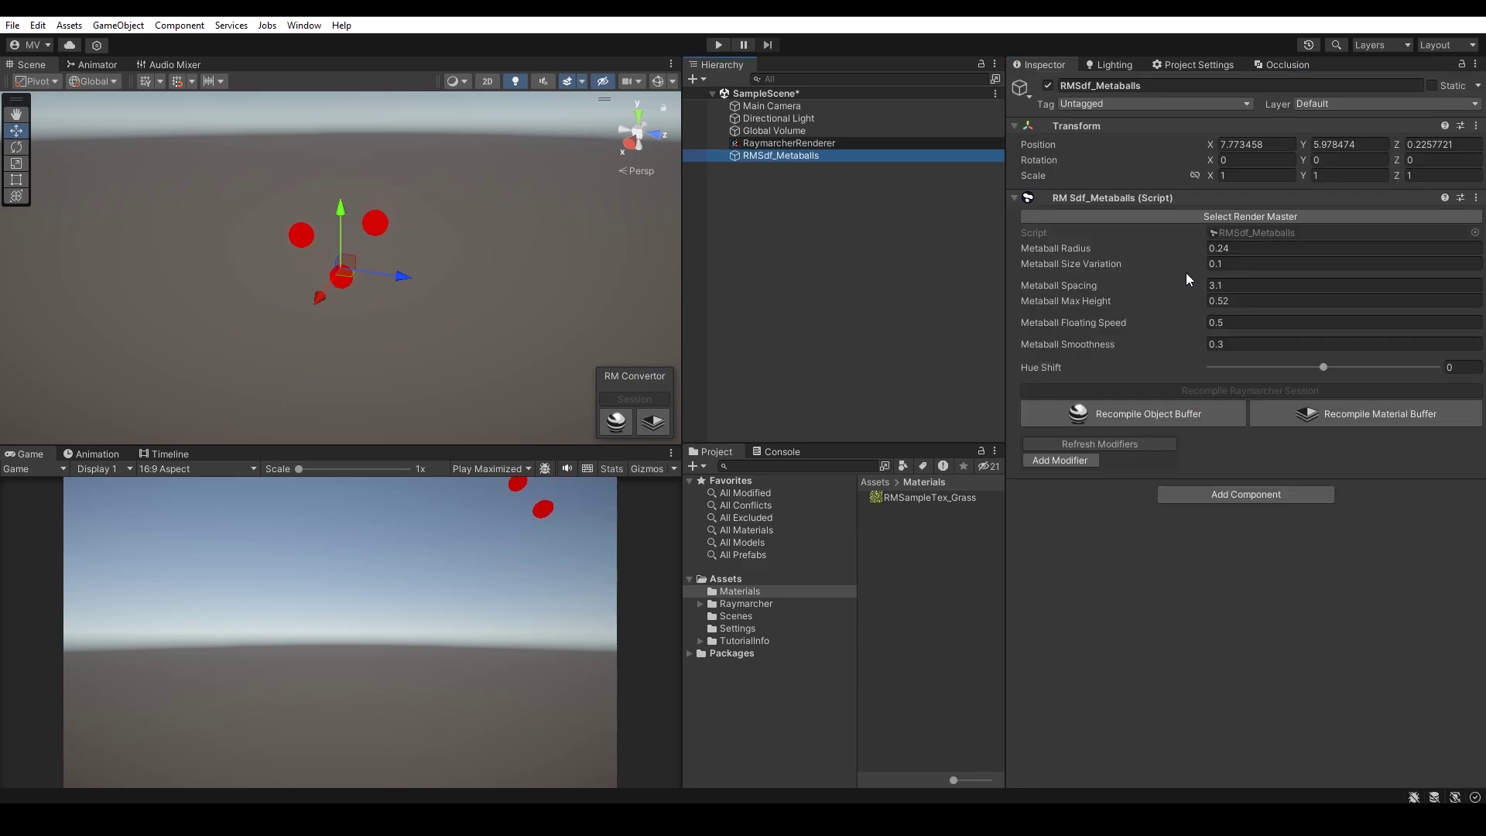
{"action": "left_click_drag", "start_coordinate": [1322, 367], "coordinate": [1368, 382]}
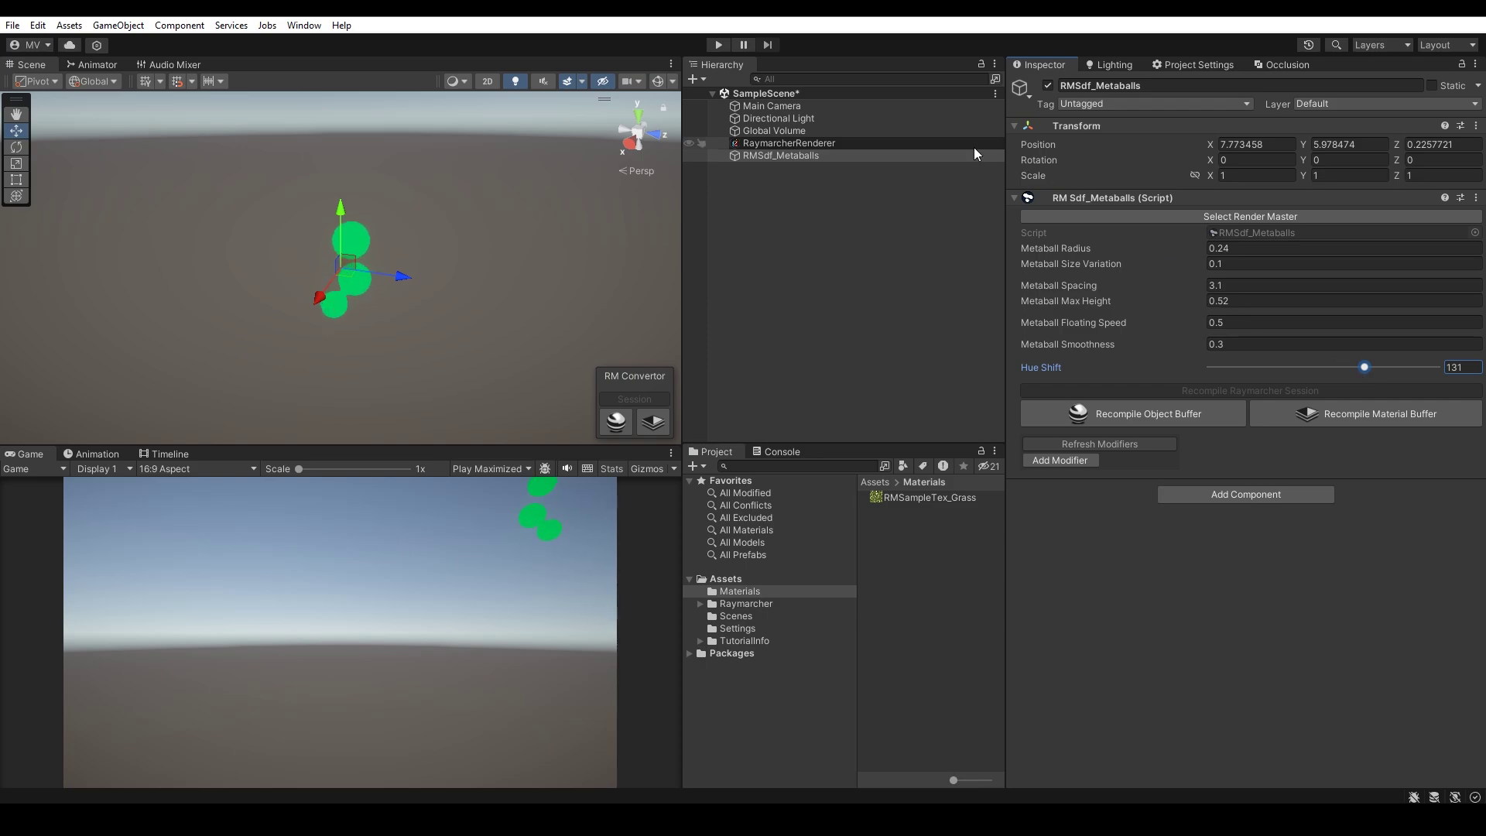
Step: Set the RaymarcherRenderer's Global Hue Spectrum Offset to 134 and its Global Hue Saturation to 0.911
{"action": "left_click", "coordinate": [892, 142]}
{"action": "scroll", "coordinate": [1271, 518], "scroll_direction": "down", "scroll_amount": 9}
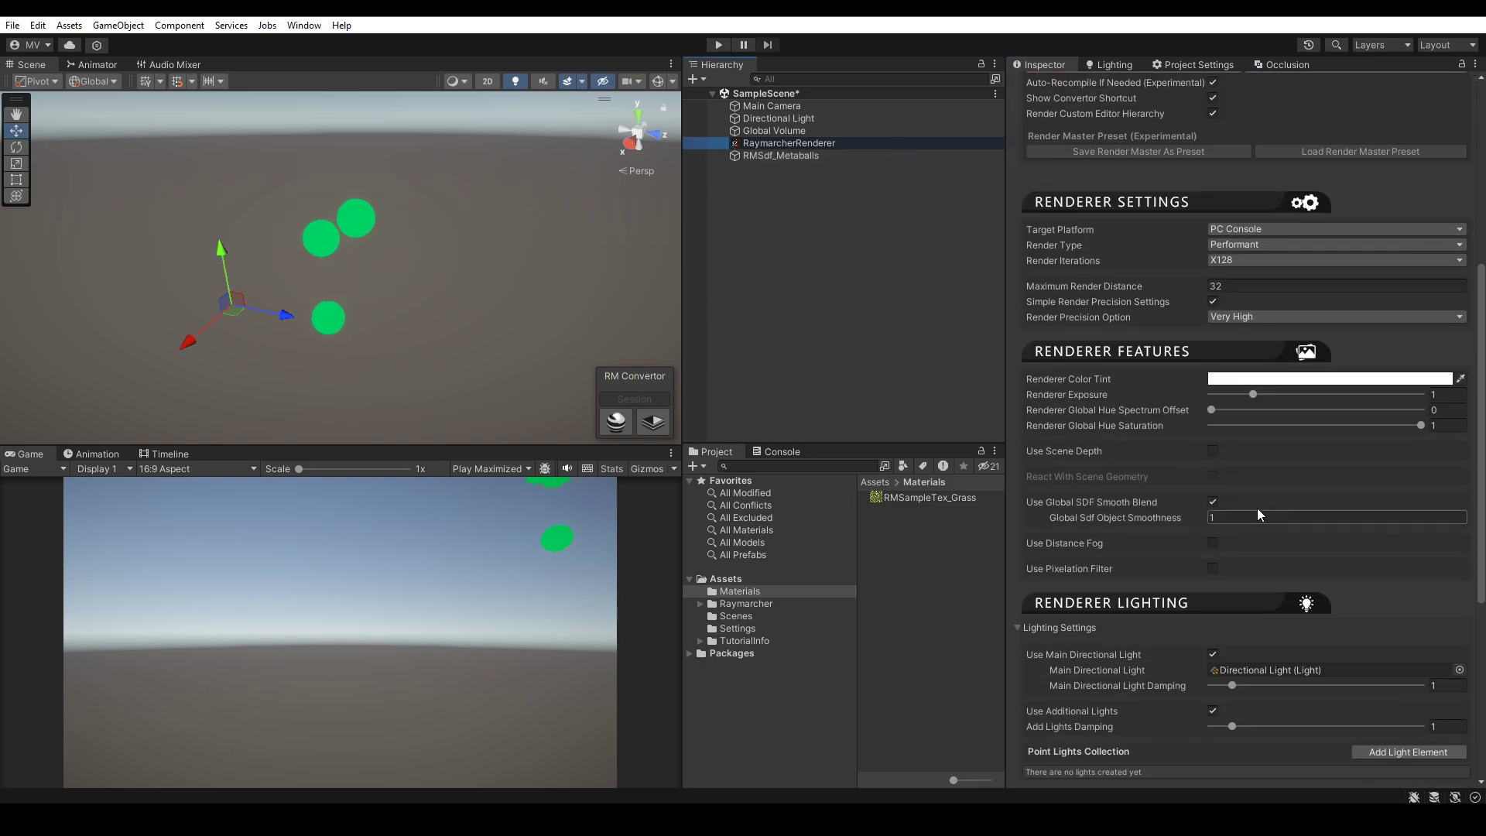
{"action": "left_click_drag", "start_coordinate": [1215, 410], "coordinate": [1410, 426]}
{"action": "left_click", "coordinate": [1298, 425]}
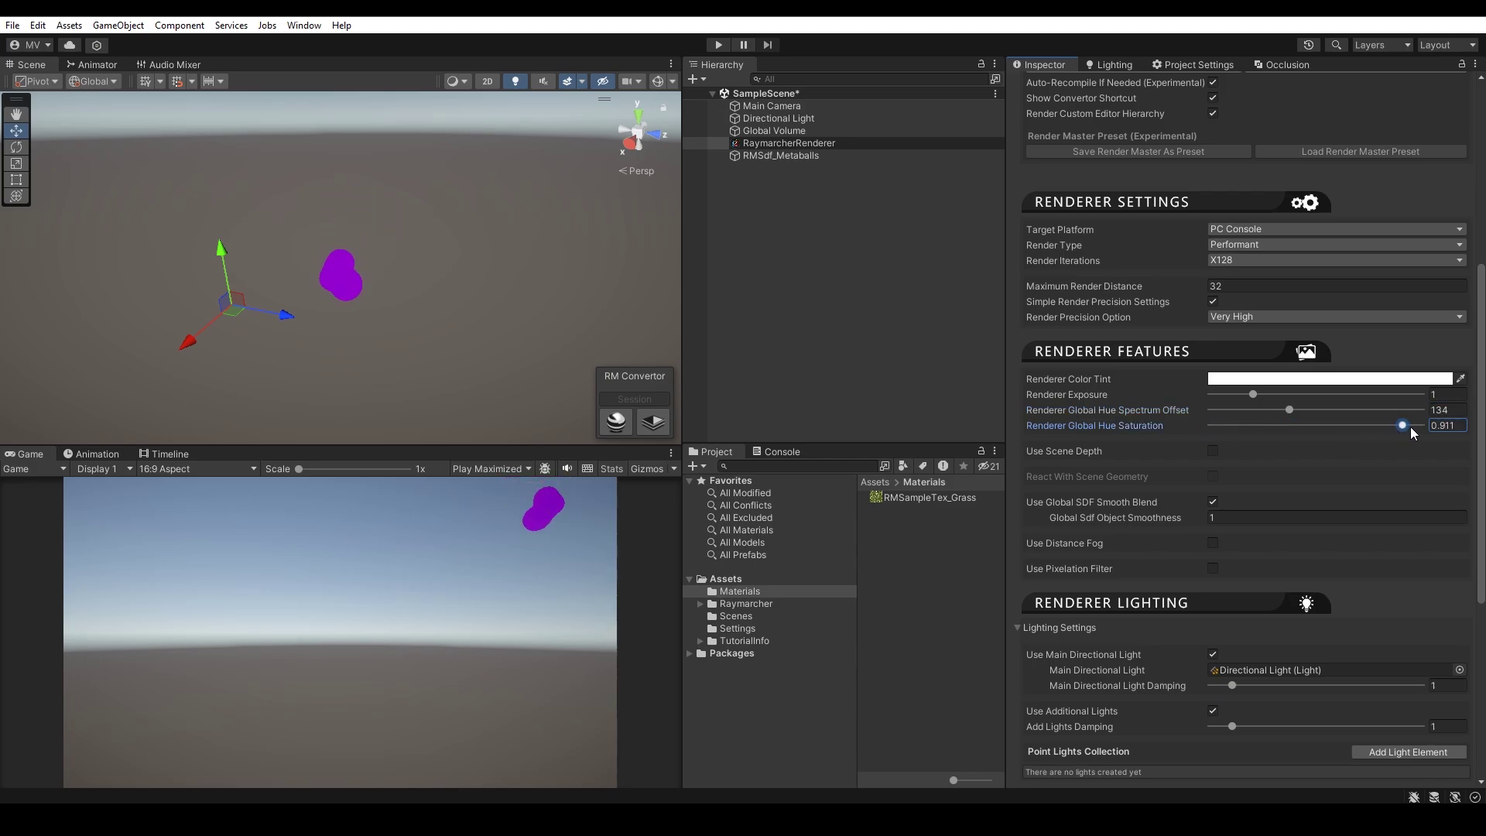
Step: Create a Raymarcher Standard PBR material asset in the Materials folder, keeping the name RMStandardPBRMaterial
{"action": "left_click", "coordinate": [781, 154]}
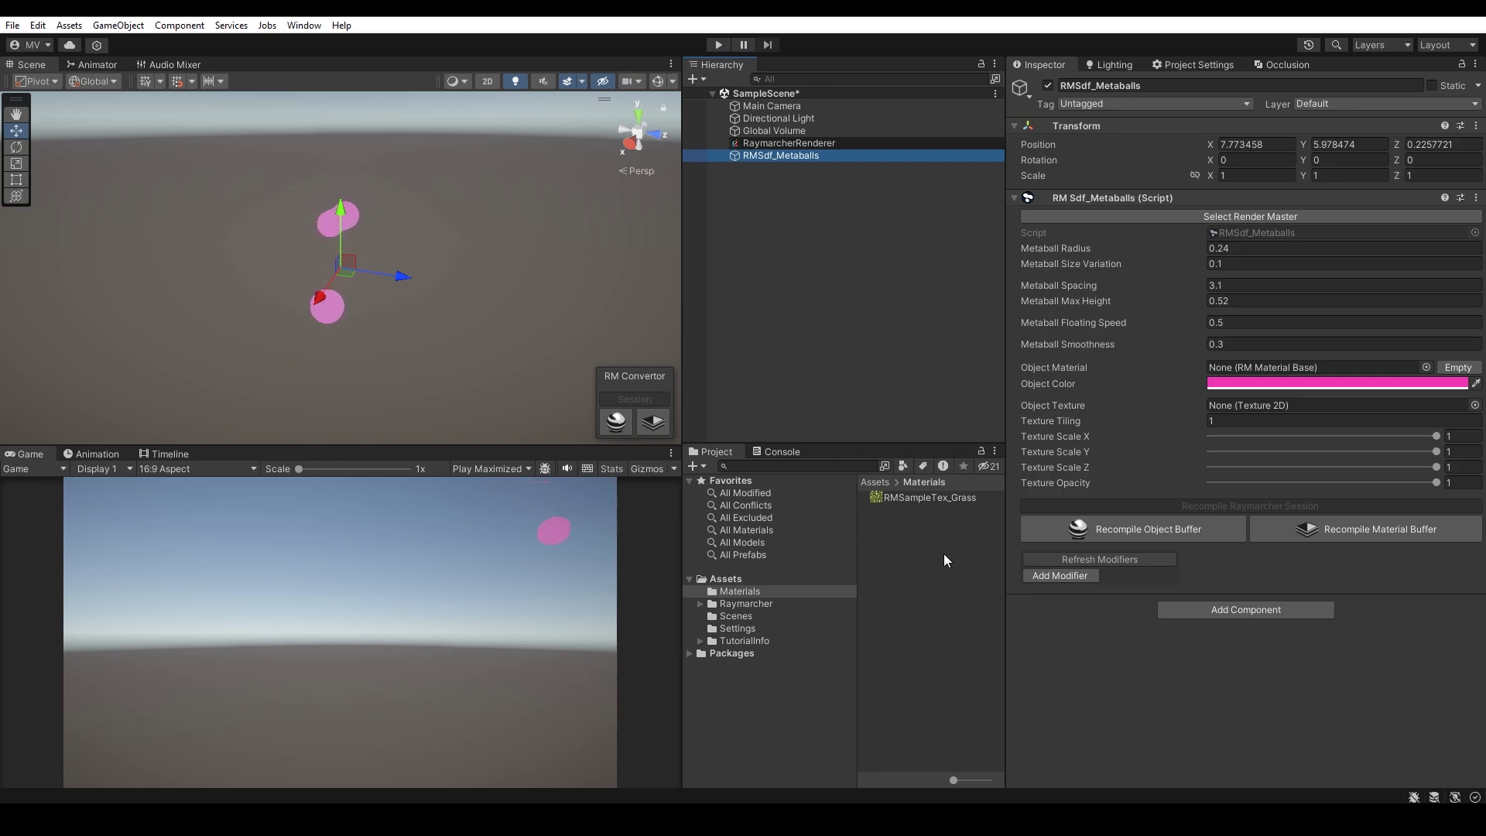
{"action": "right_click", "coordinate": [887, 557]}
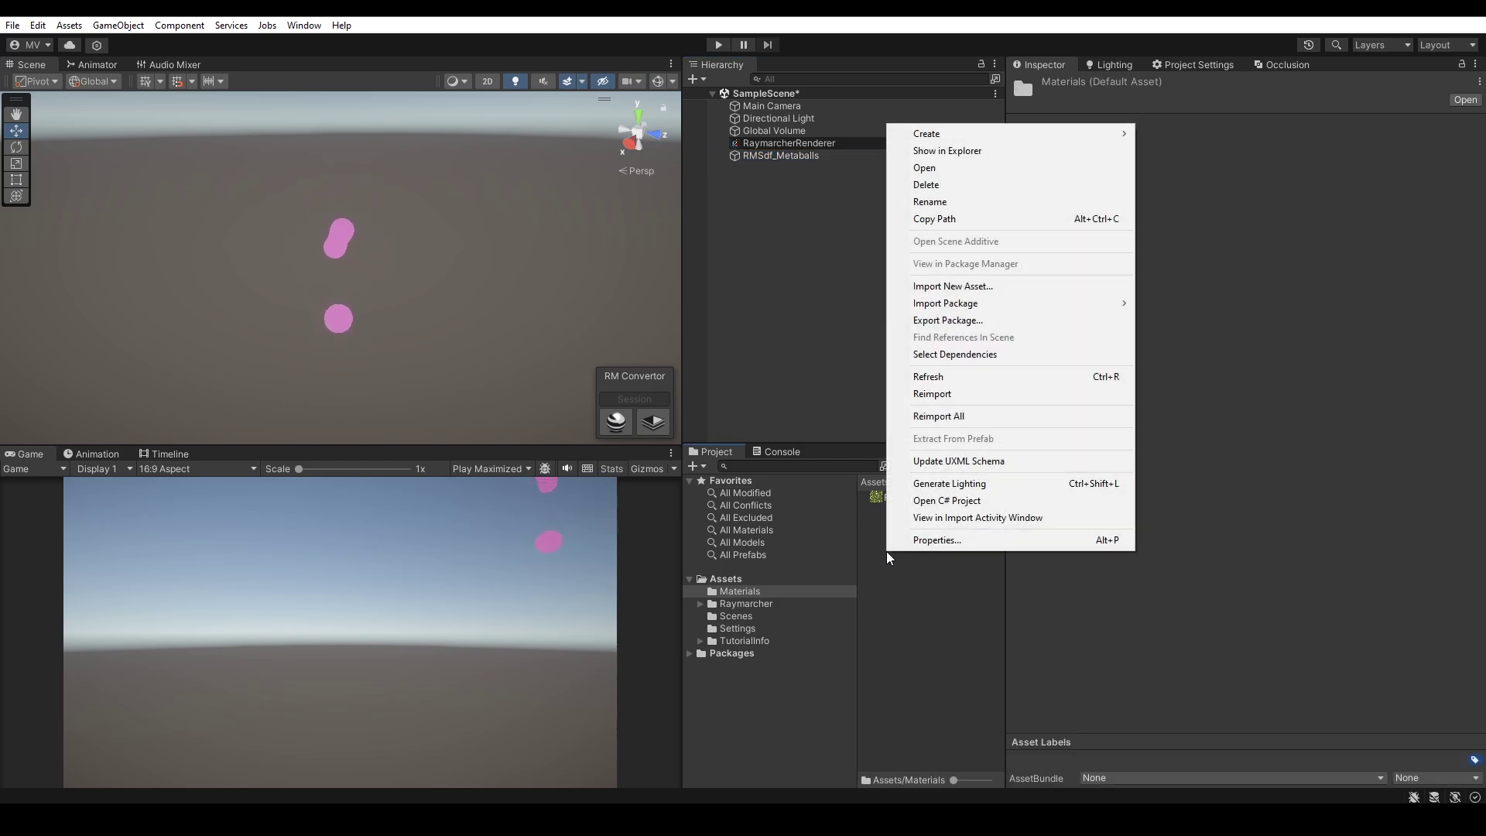
{"action": "mouse_move", "coordinate": [997, 136]}
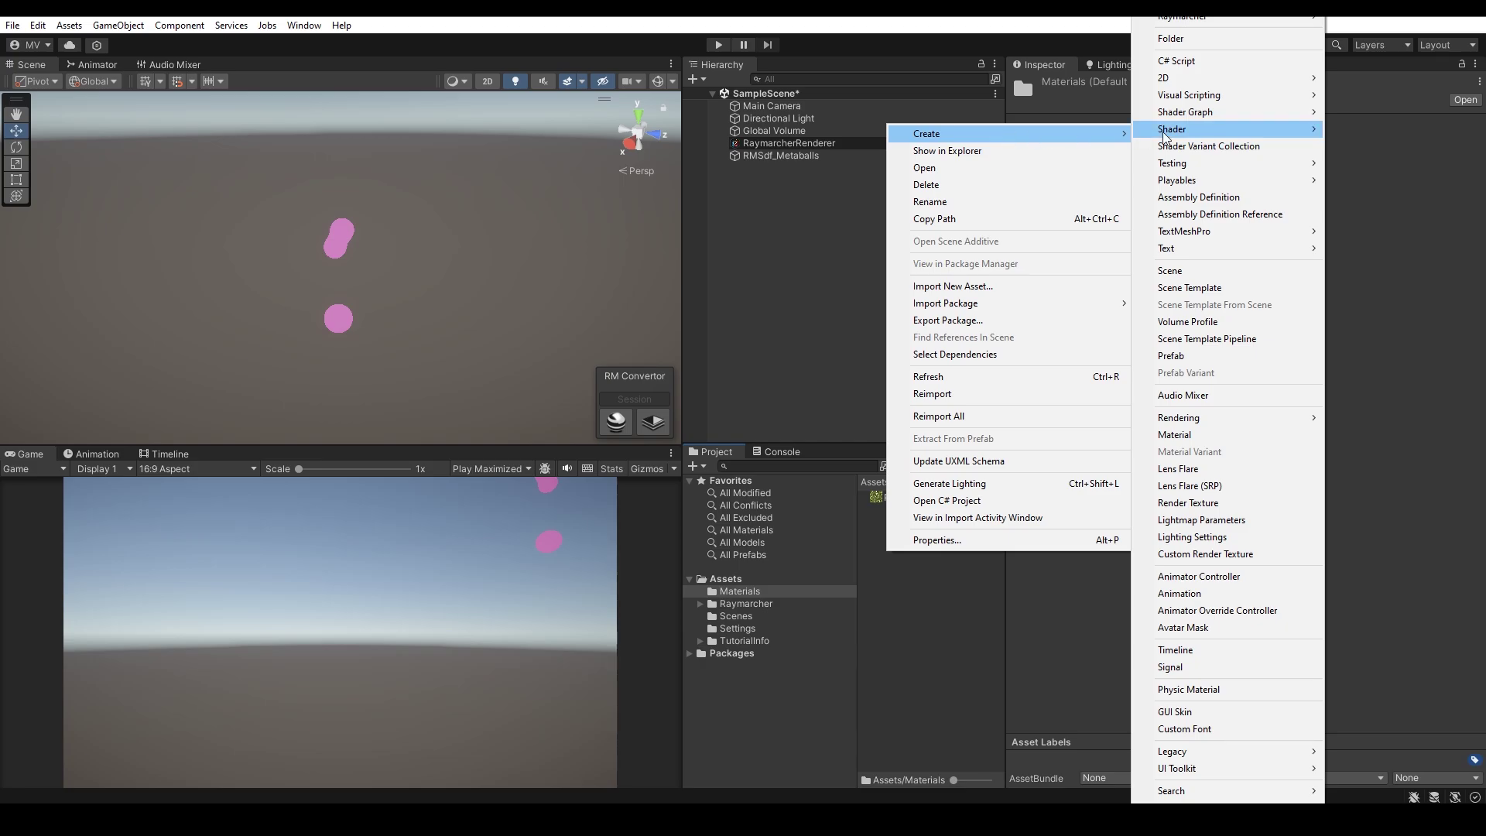
{"action": "mouse_move", "coordinate": [1232, 23]}
{"action": "mouse_move", "coordinate": [1363, 19]}
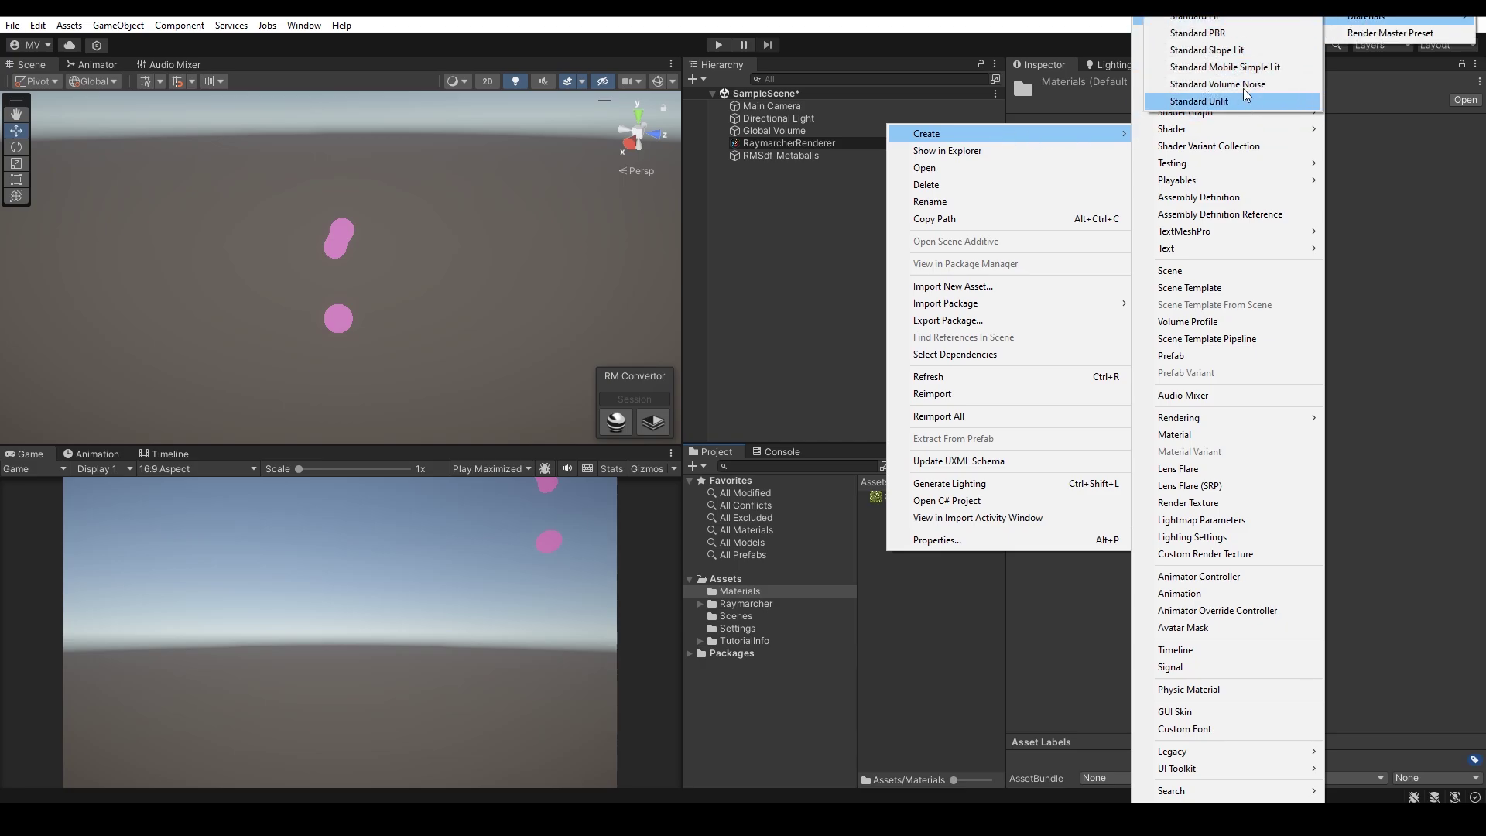
{"action": "left_click", "coordinate": [1238, 35]}
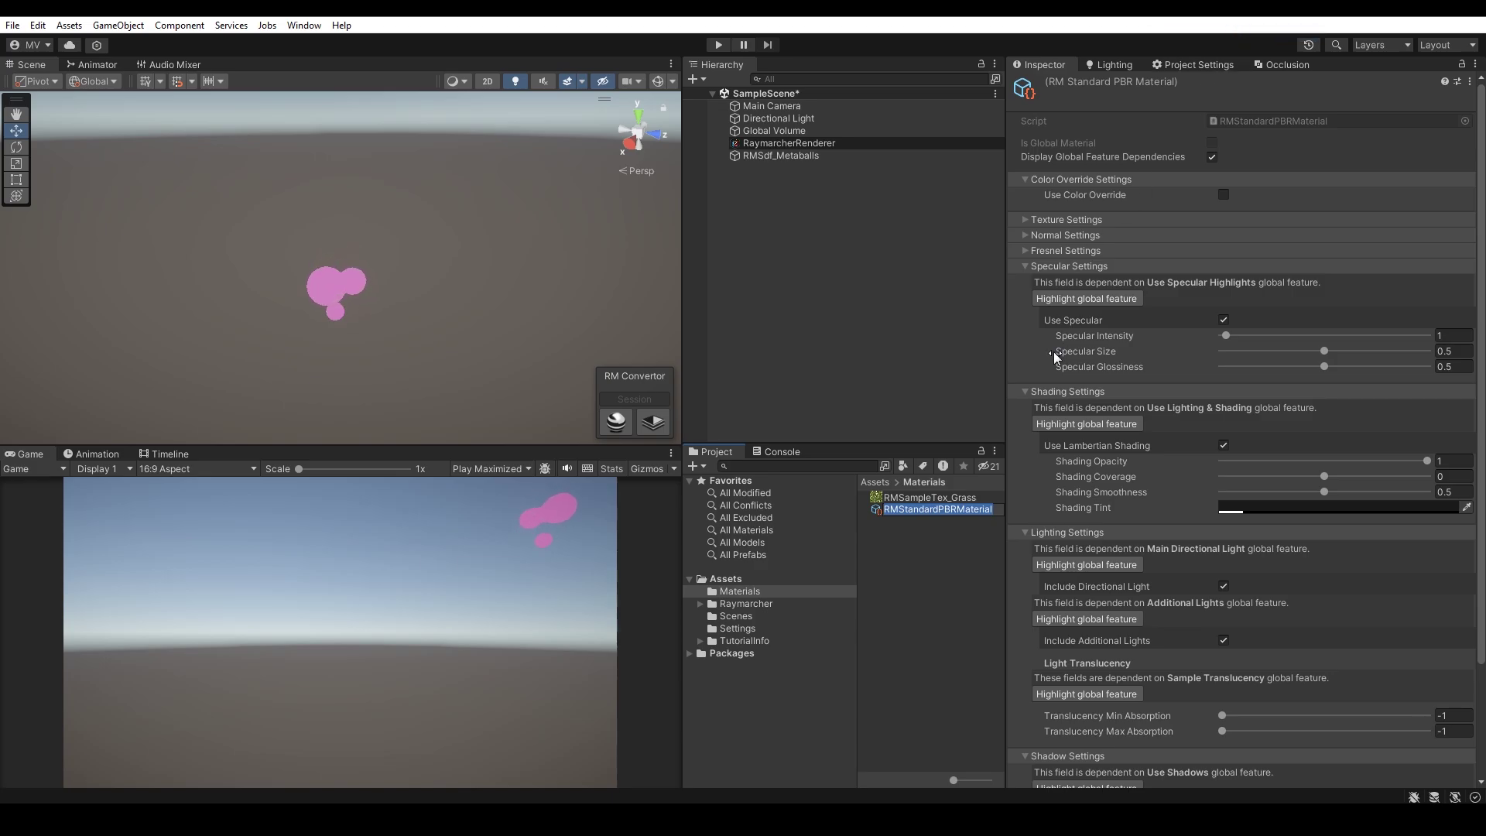
{"action": "key", "text": "Return"}
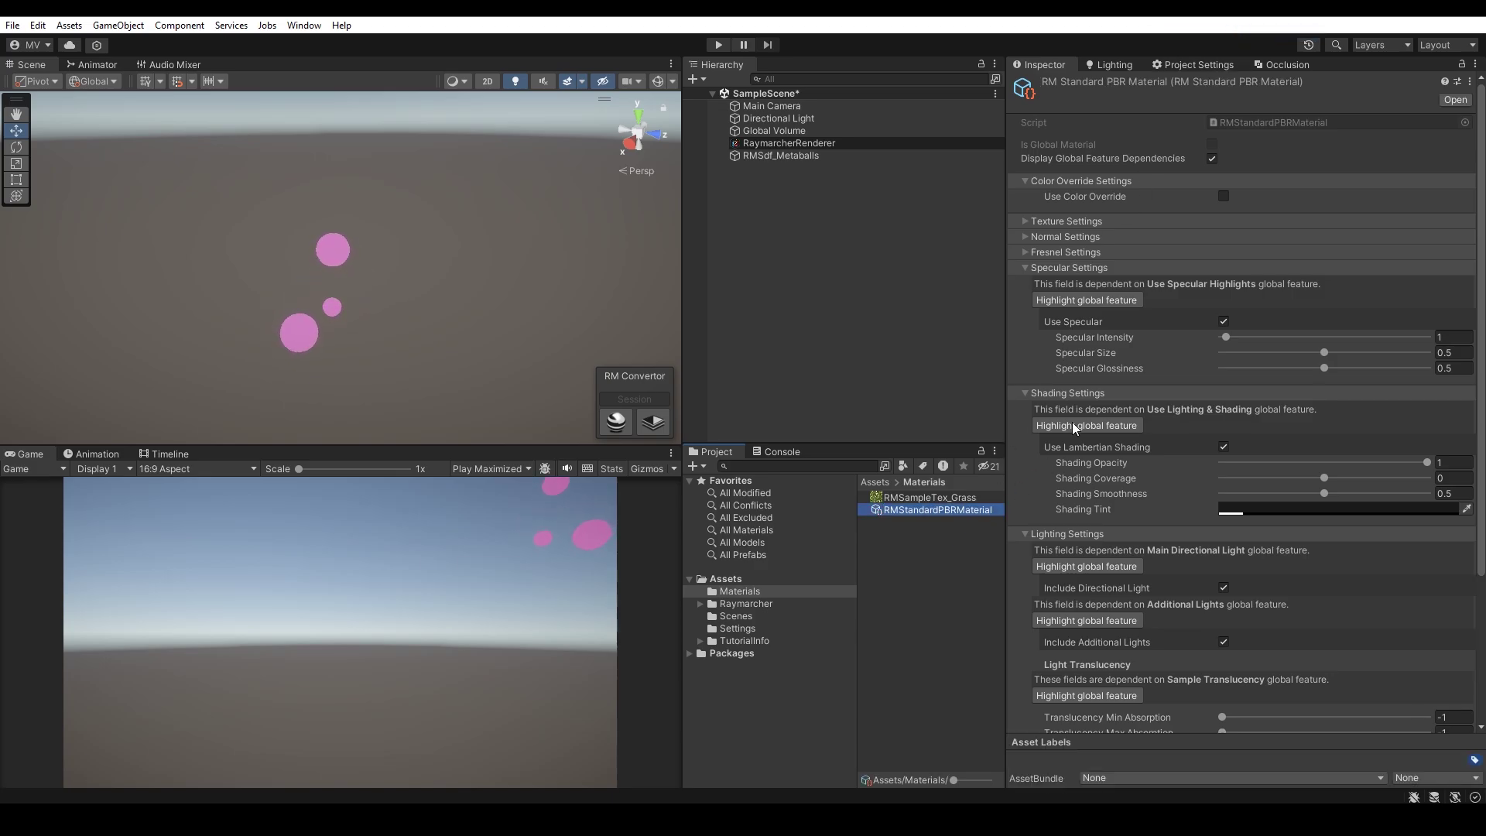
{"action": "scroll", "coordinate": [1229, 464], "scroll_direction": "down", "scroll_amount": 5}
{"action": "scroll", "coordinate": [1178, 638], "scroll_direction": "up", "scroll_amount": 5}
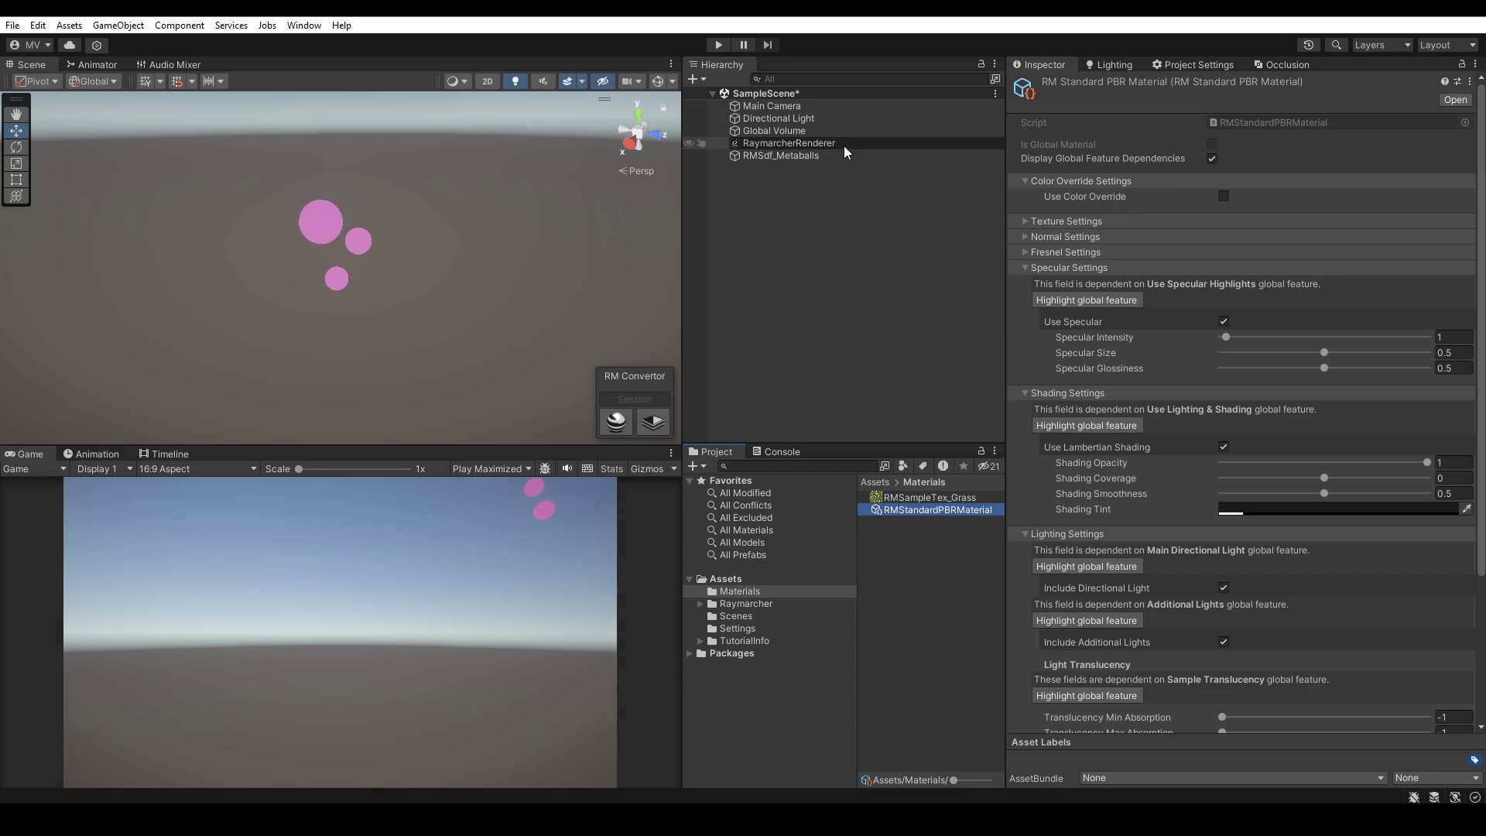
Step: Assign RMStandardPBRMaterial as the Object Material of RMSdf_Metaballs
{"action": "left_click", "coordinate": [841, 155]}
{"action": "left_click_drag", "start_coordinate": [964, 512], "coordinate": [1290, 362]}
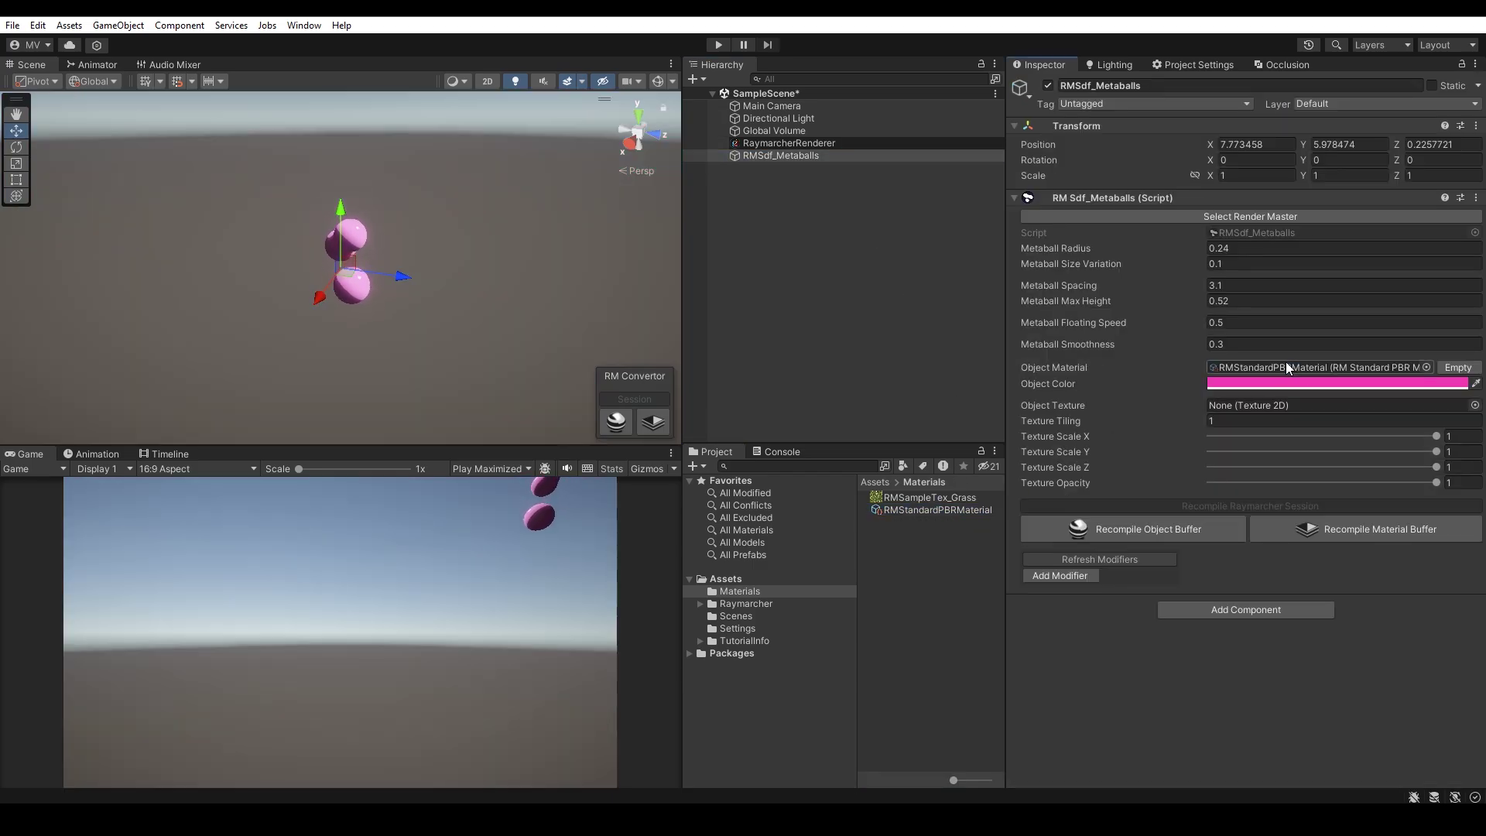
{"action": "right_click_drag", "start_coordinate": [483, 260], "coordinate": [482, 261]}
{"action": "mouse_move", "coordinate": [482, 262]}
{"action": "left_mouse_down", "text": "alt"}
{"action": "mouse_move", "coordinate": [137, 298]}
{"action": "mouse_move", "coordinate": [471, 275]}
{"action": "left_mouse_up", "text": "alt"}
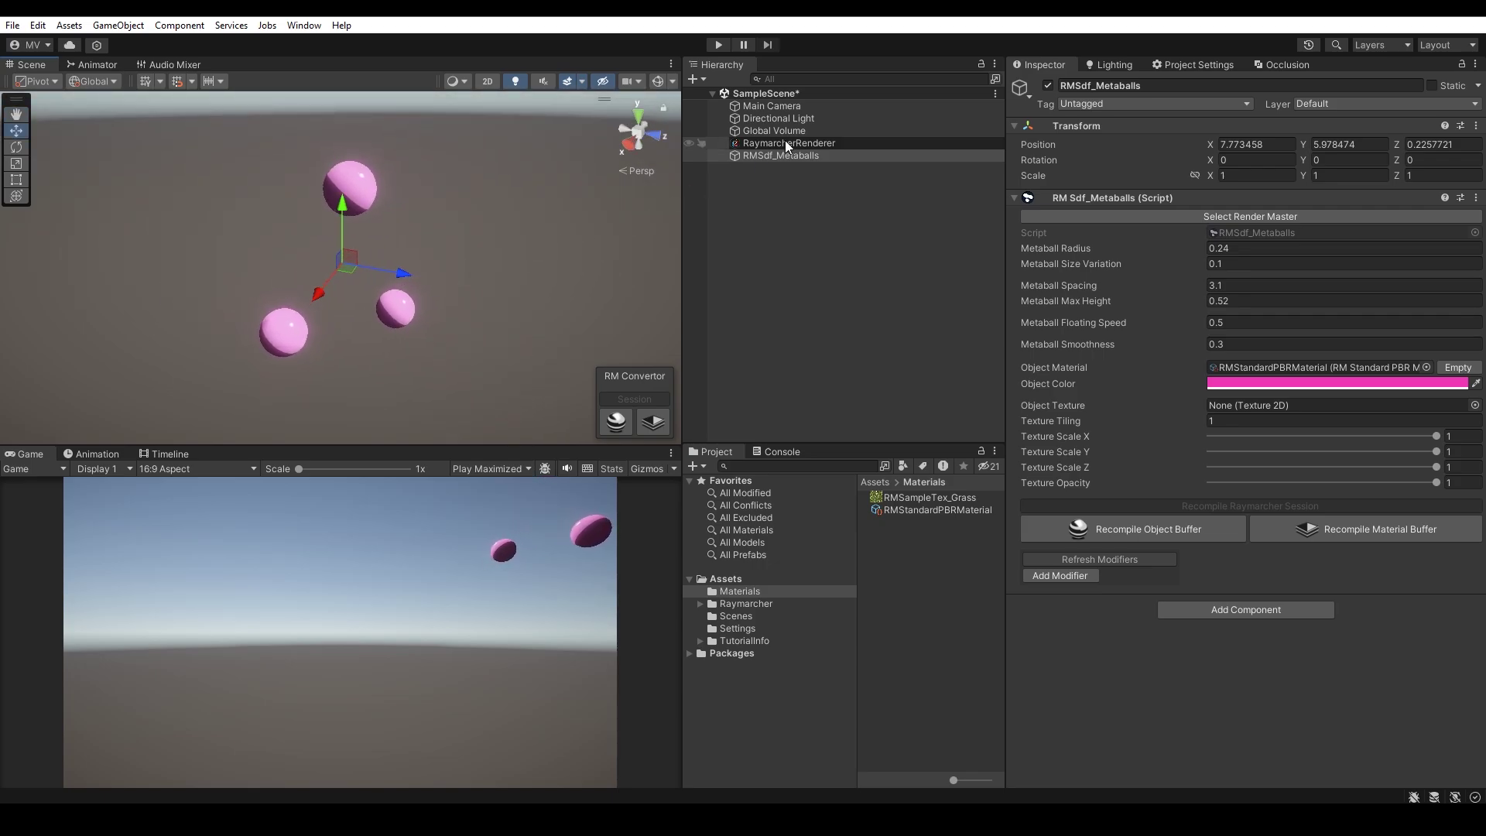
Step: Inspect the RaymarcherRenderer's material settings, expand Preview Materials and open the listed RMStandardPBRMaterial
{"action": "left_click", "coordinate": [1155, 217]}
{"action": "scroll", "coordinate": [1195, 396], "scroll_direction": "down", "scroll_amount": 15}
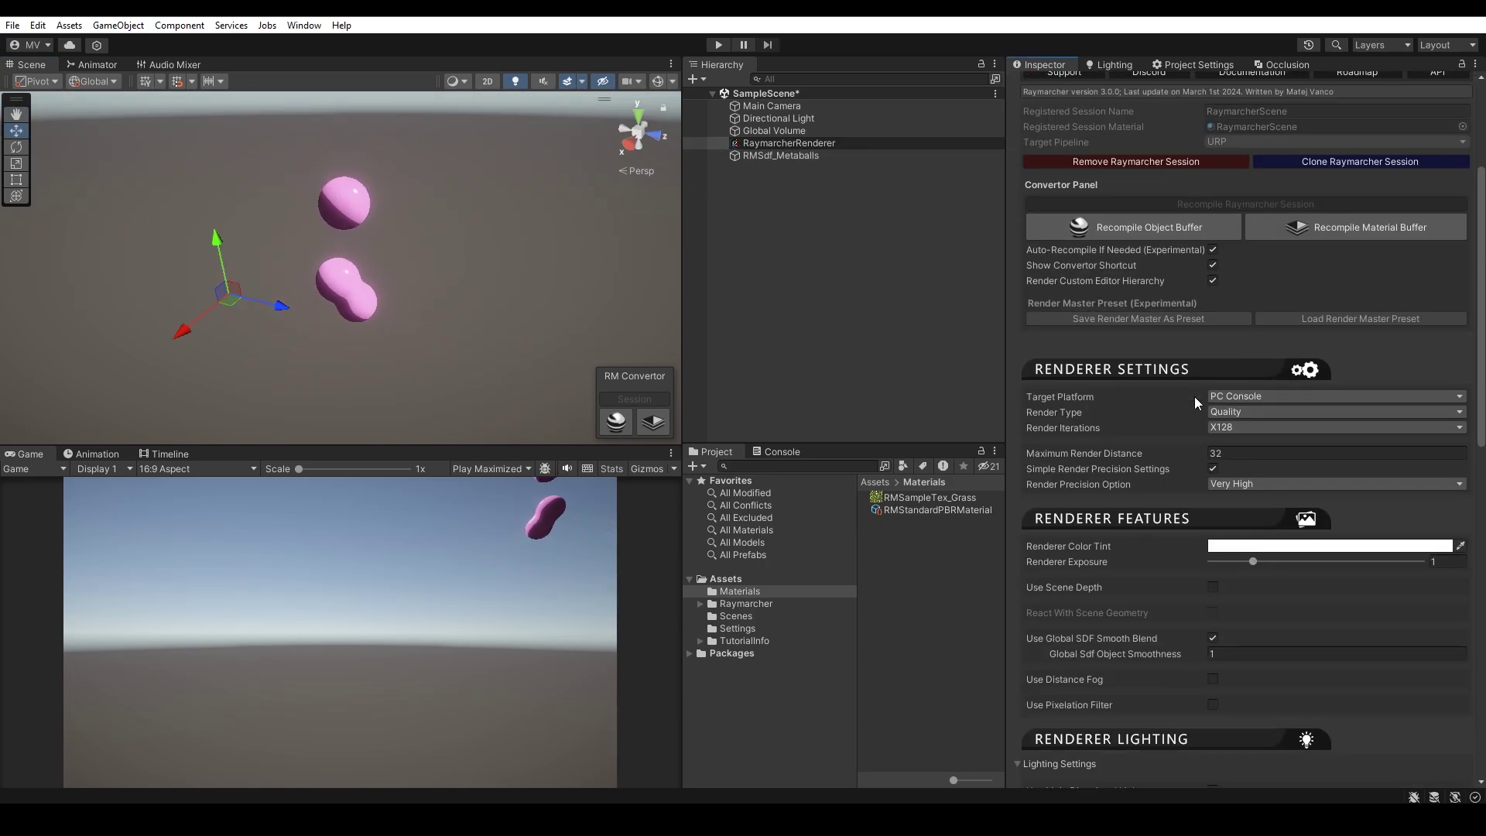
{"action": "scroll", "coordinate": [1195, 396], "scroll_direction": "down", "scroll_amount": 4}
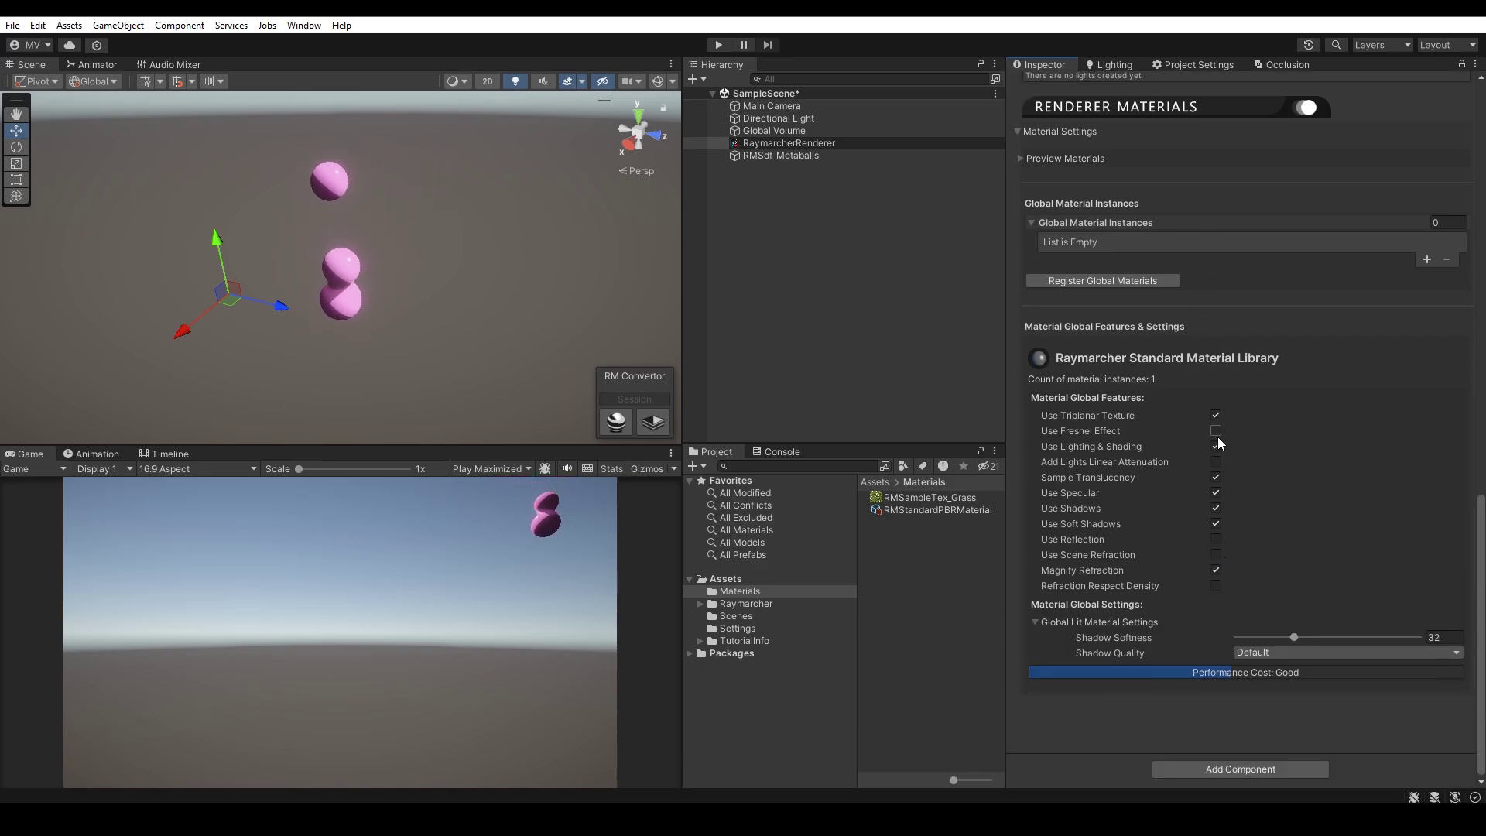
{"action": "left_click", "coordinate": [1065, 159]}
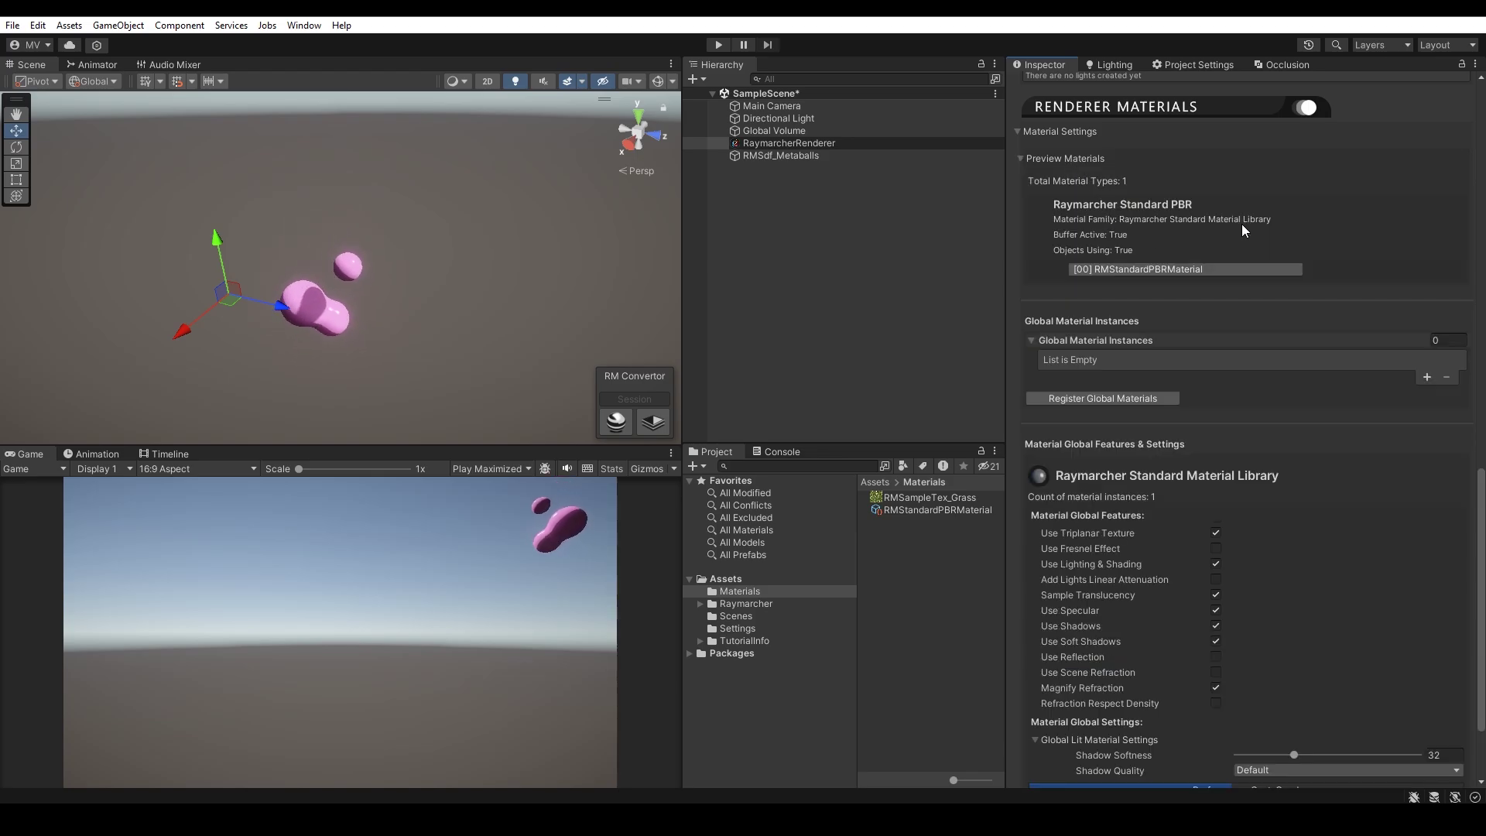
{"action": "double_click", "coordinate": [1166, 266]}
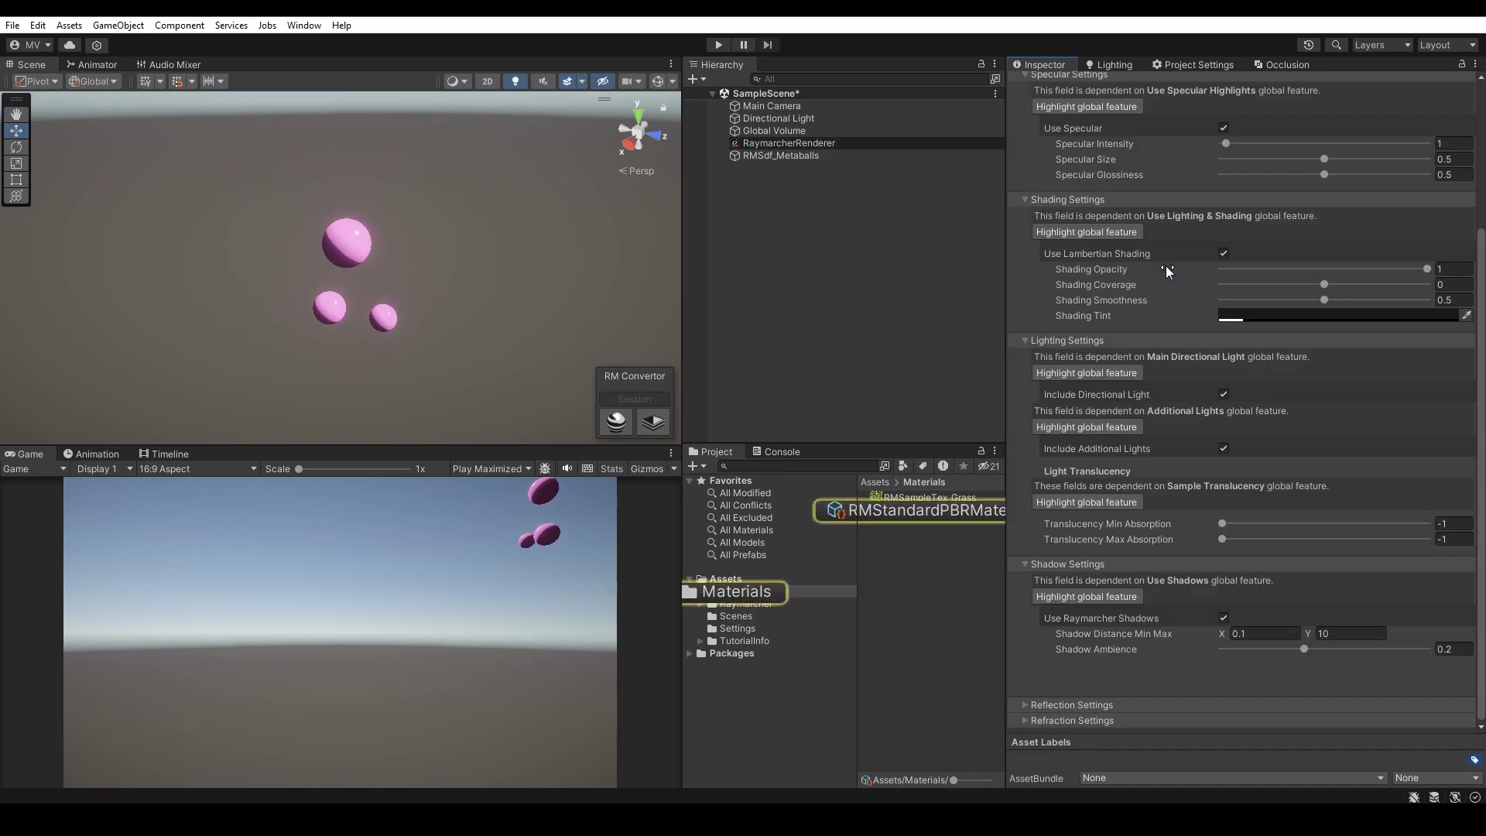
Step: Set the PBR material's Shading Opacity to 0.758 and highlight its Use Lighting & Shading global feature
{"action": "scroll", "coordinate": [1200, 294], "scroll_direction": "up", "scroll_amount": 3}
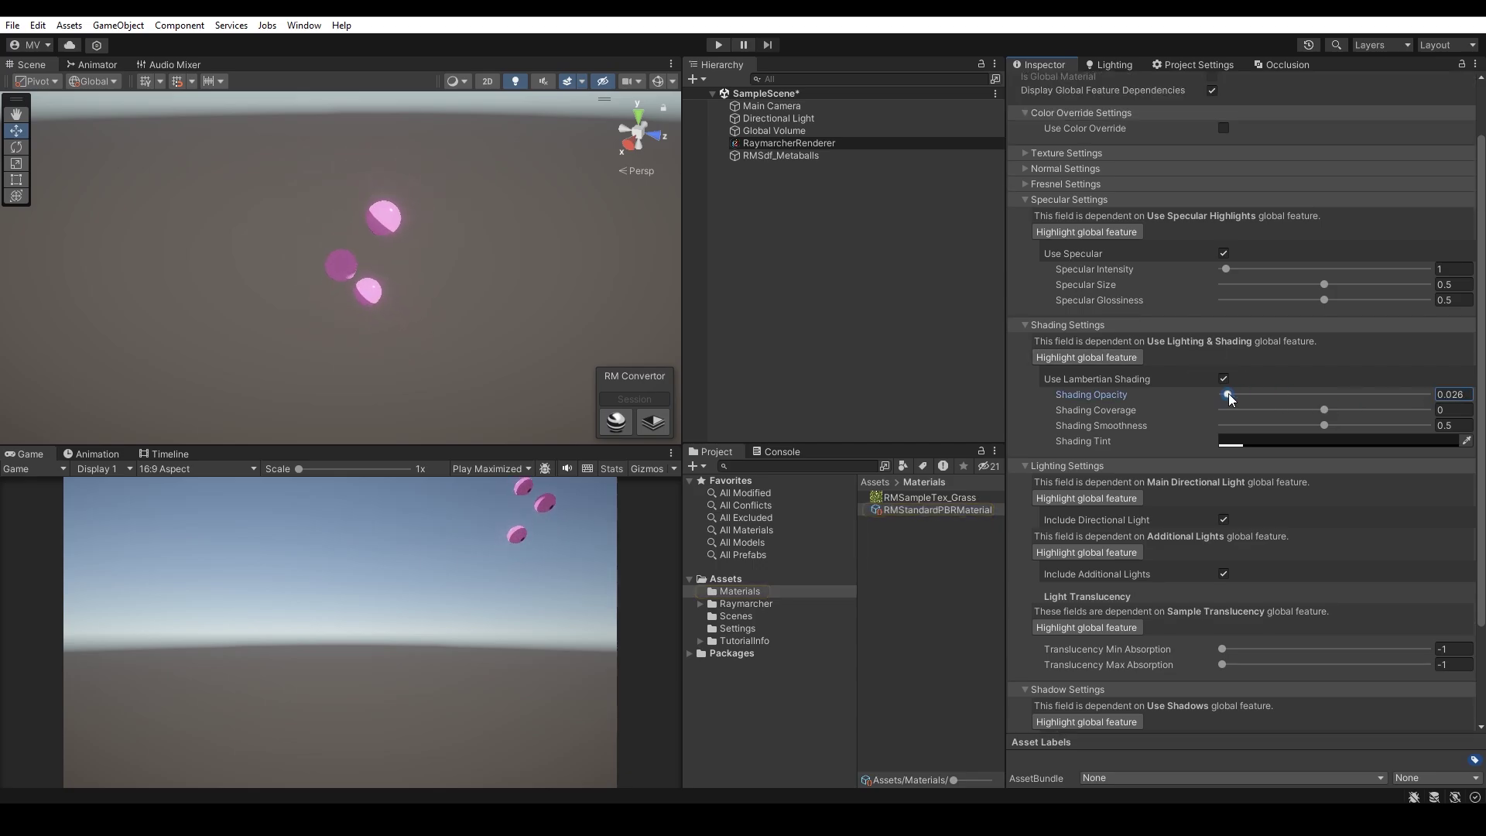
{"action": "left_click", "coordinate": [1451, 395]}
{"action": "left_click_drag", "start_coordinate": [1428, 394], "coordinate": [1366, 391]}
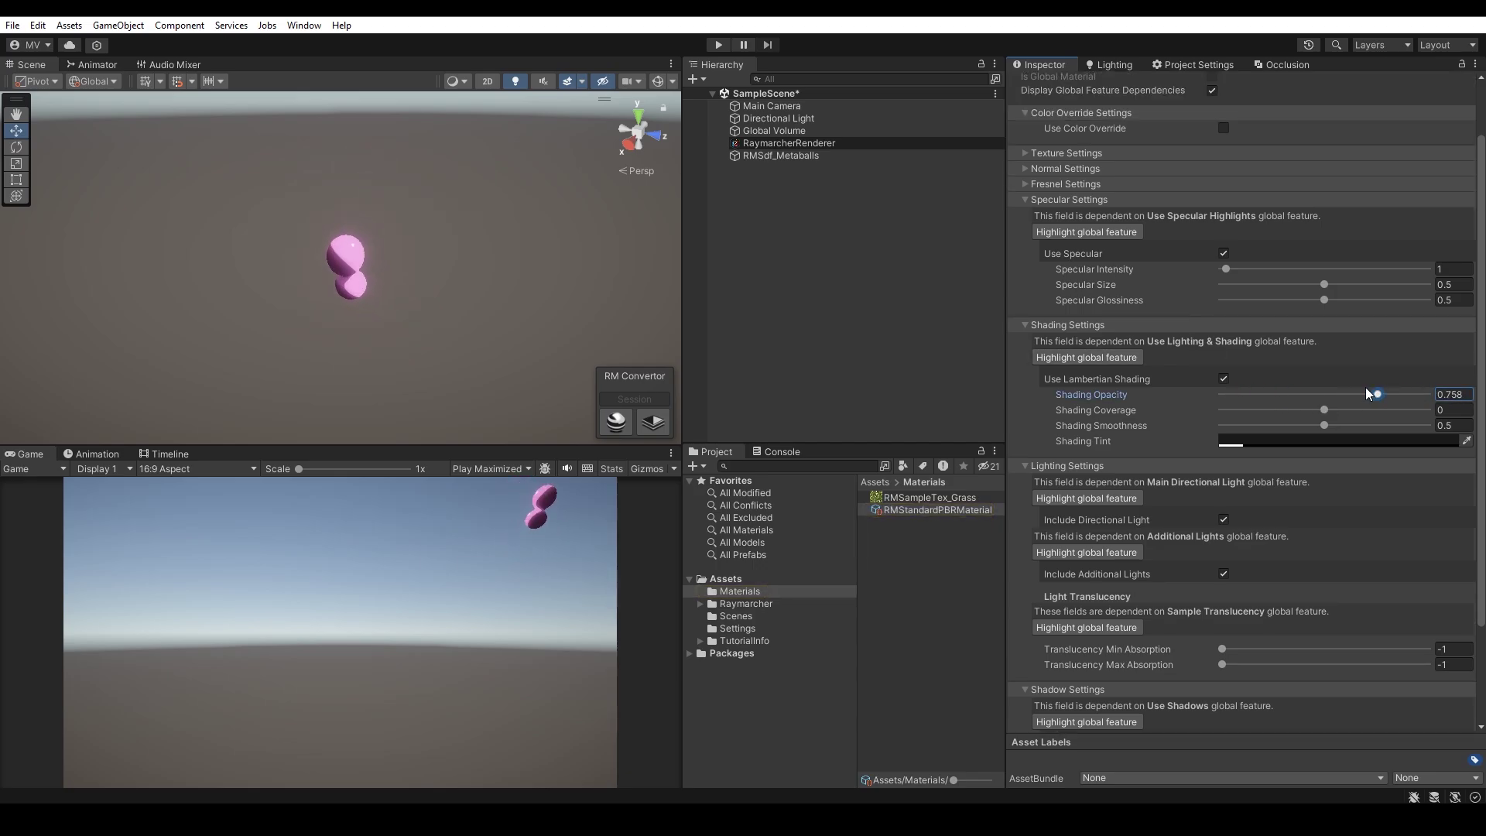
{"action": "left_click", "coordinate": [1113, 356]}
{"action": "scroll", "coordinate": [1225, 667], "scroll_direction": "down", "scroll_amount": 4}
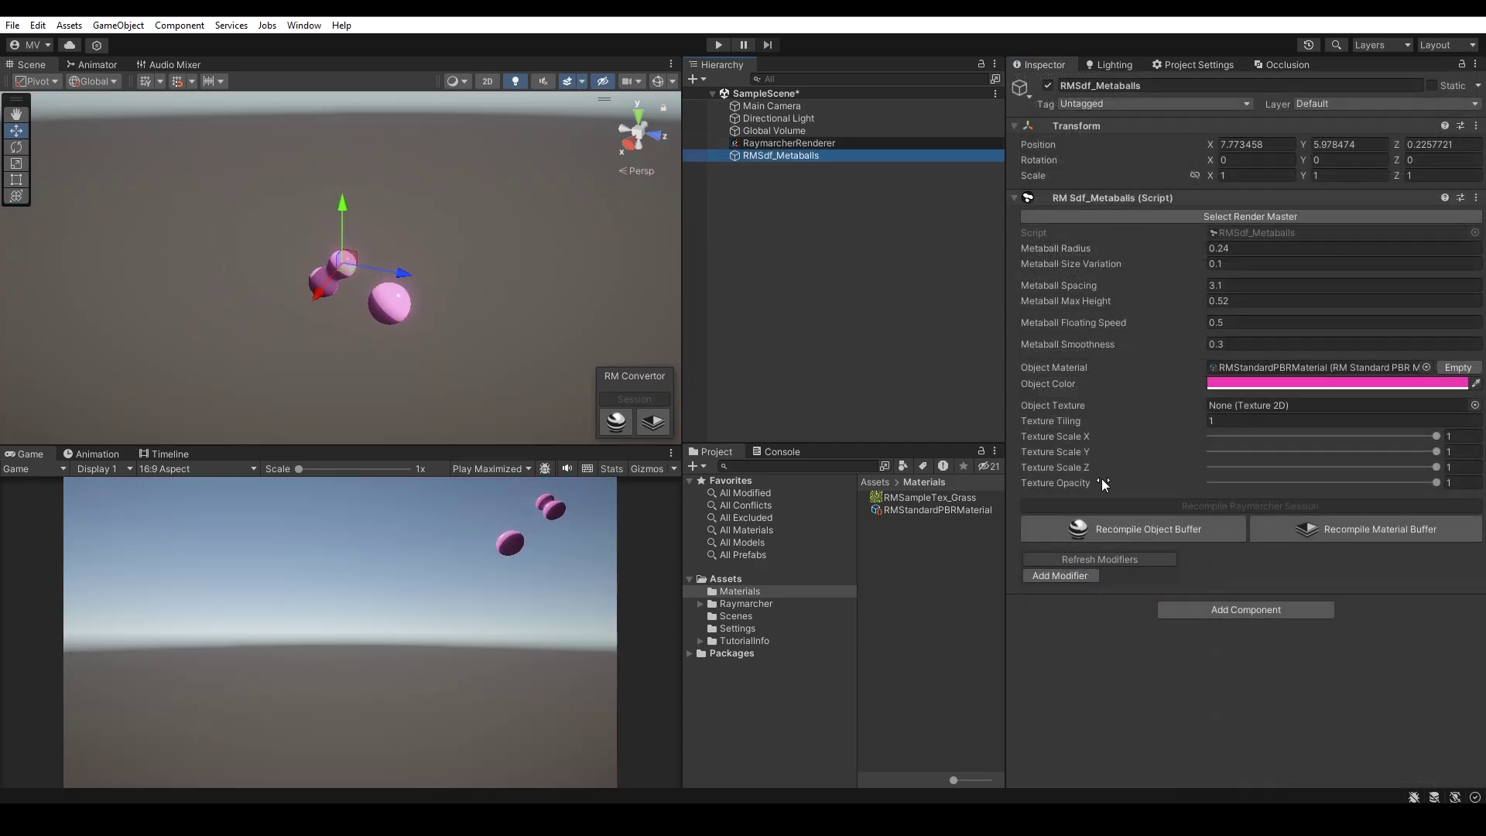
Step: Add a Mirror modifier to RMSdf_Metaballs and set its Mirror Spacing to X 1.62, Y 1.89, Z 1.62
{"action": "left_click", "coordinate": [1075, 575]}
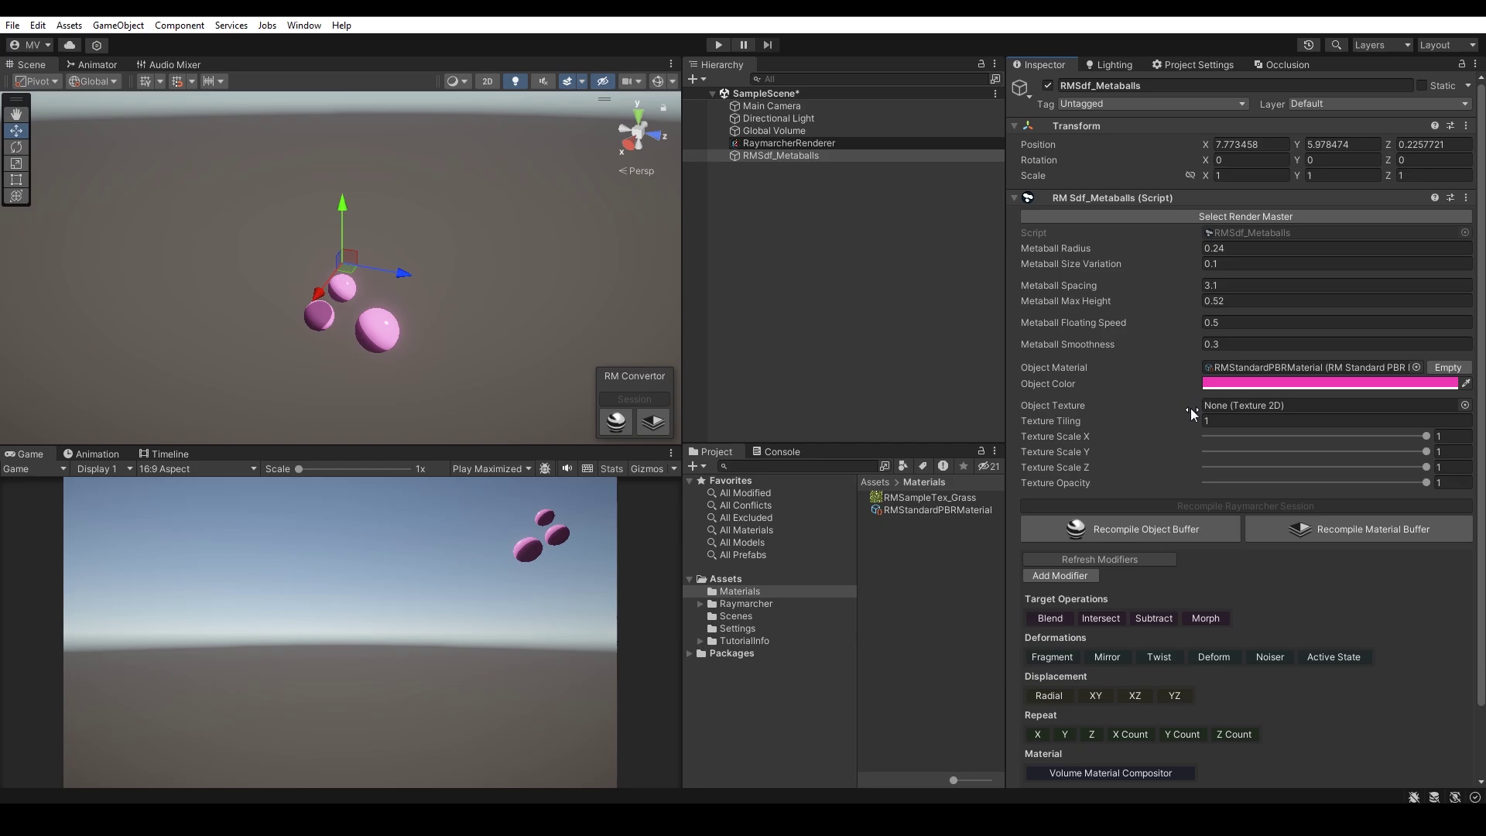
{"action": "scroll", "coordinate": [1196, 387], "scroll_direction": "down", "scroll_amount": 2}
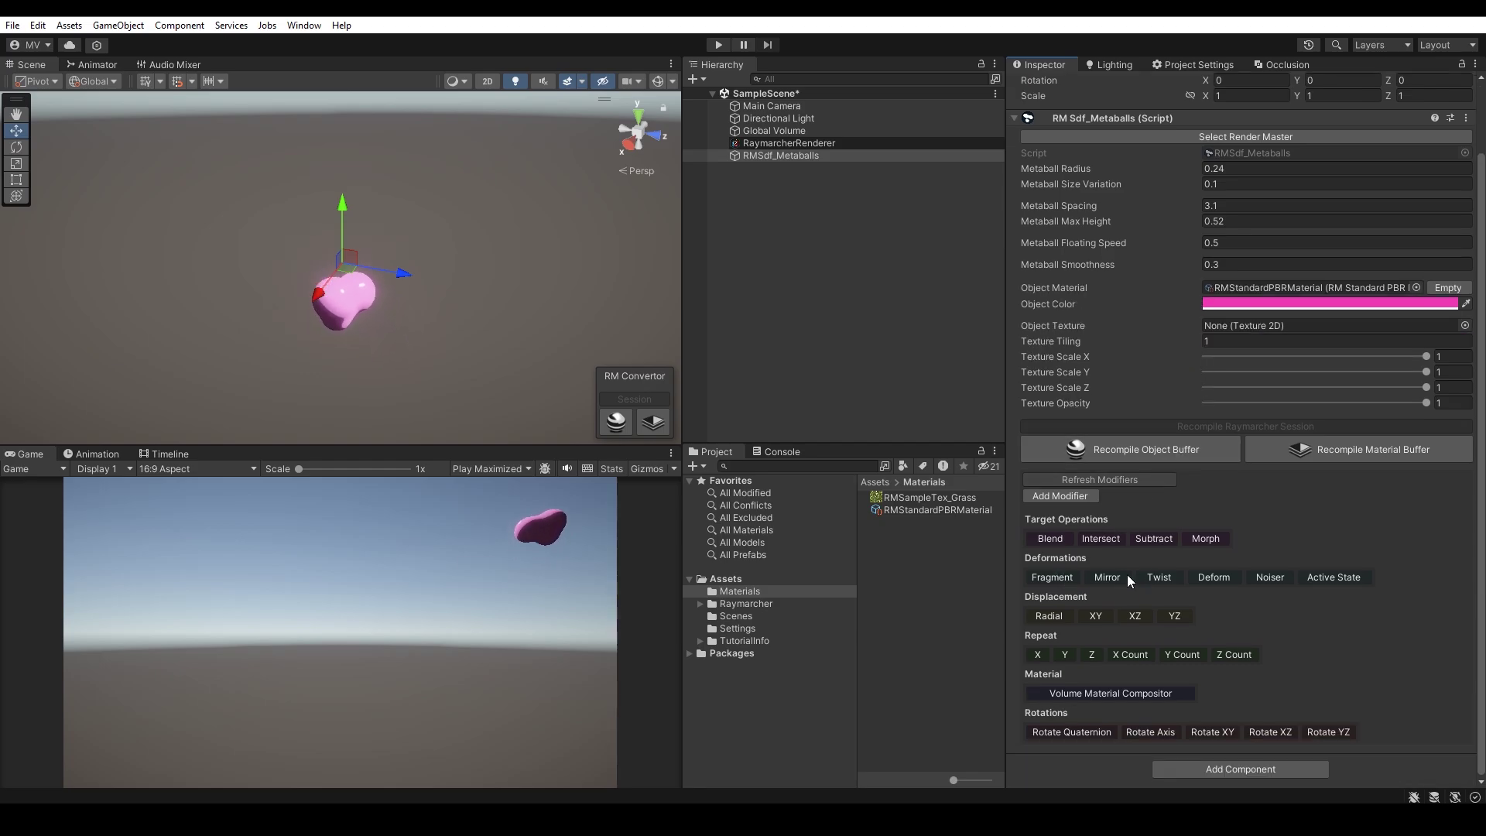
{"action": "left_click", "coordinate": [1106, 578]}
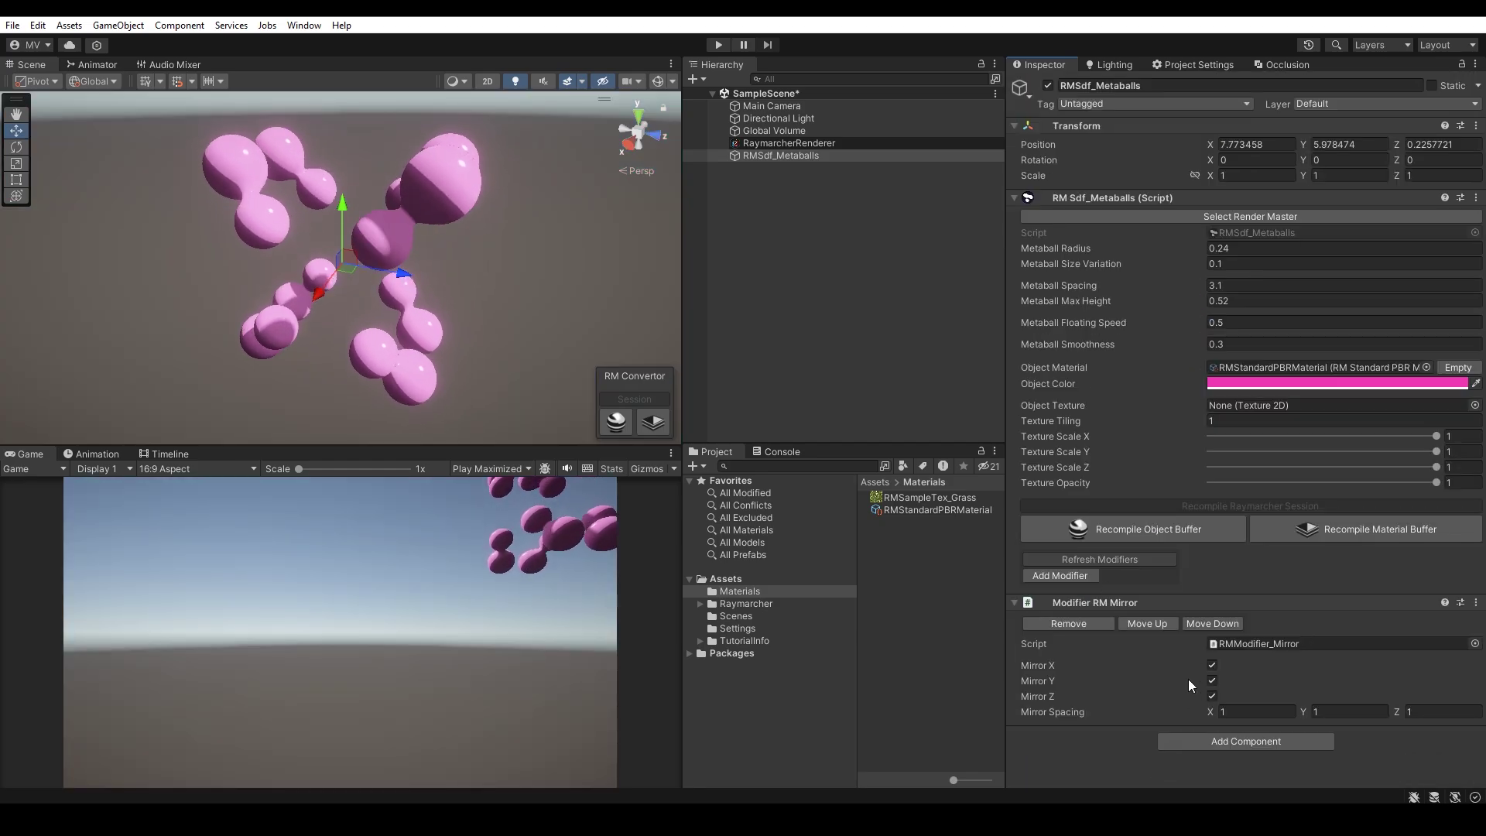
{"action": "left_click_drag", "start_coordinate": [1211, 716], "coordinate": [1414, 715]}
{"action": "left_click", "coordinate": [1302, 711]}
{"action": "left_click", "coordinate": [1395, 710]}
{"action": "left_click", "coordinate": [1215, 682]}
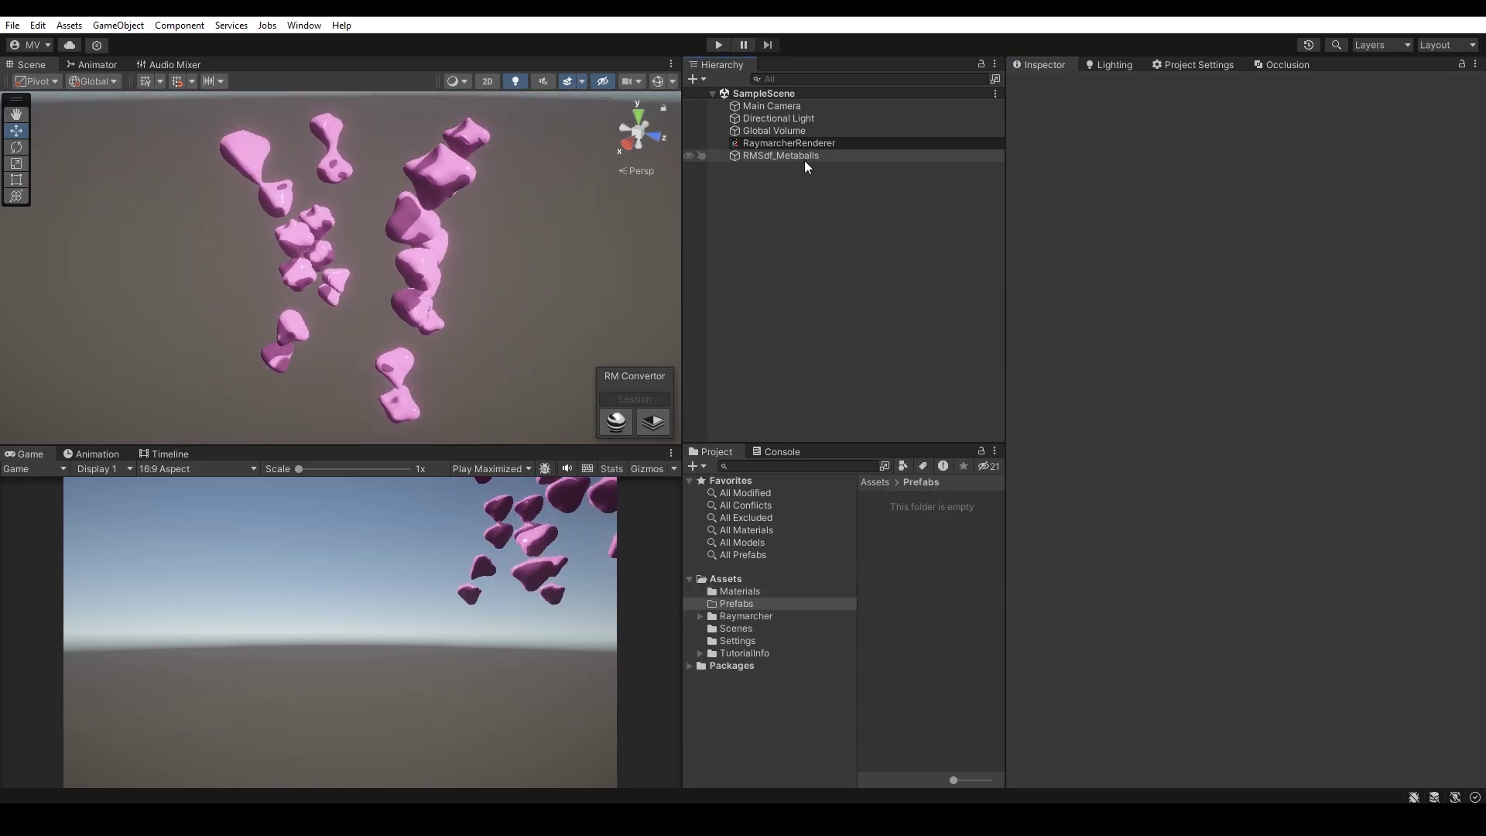
Step: Save RMSdf_Metaballs with its Mirror and Fragment modifiers as a prefab in the Prefabs folder
{"action": "left_click", "coordinate": [800, 155]}
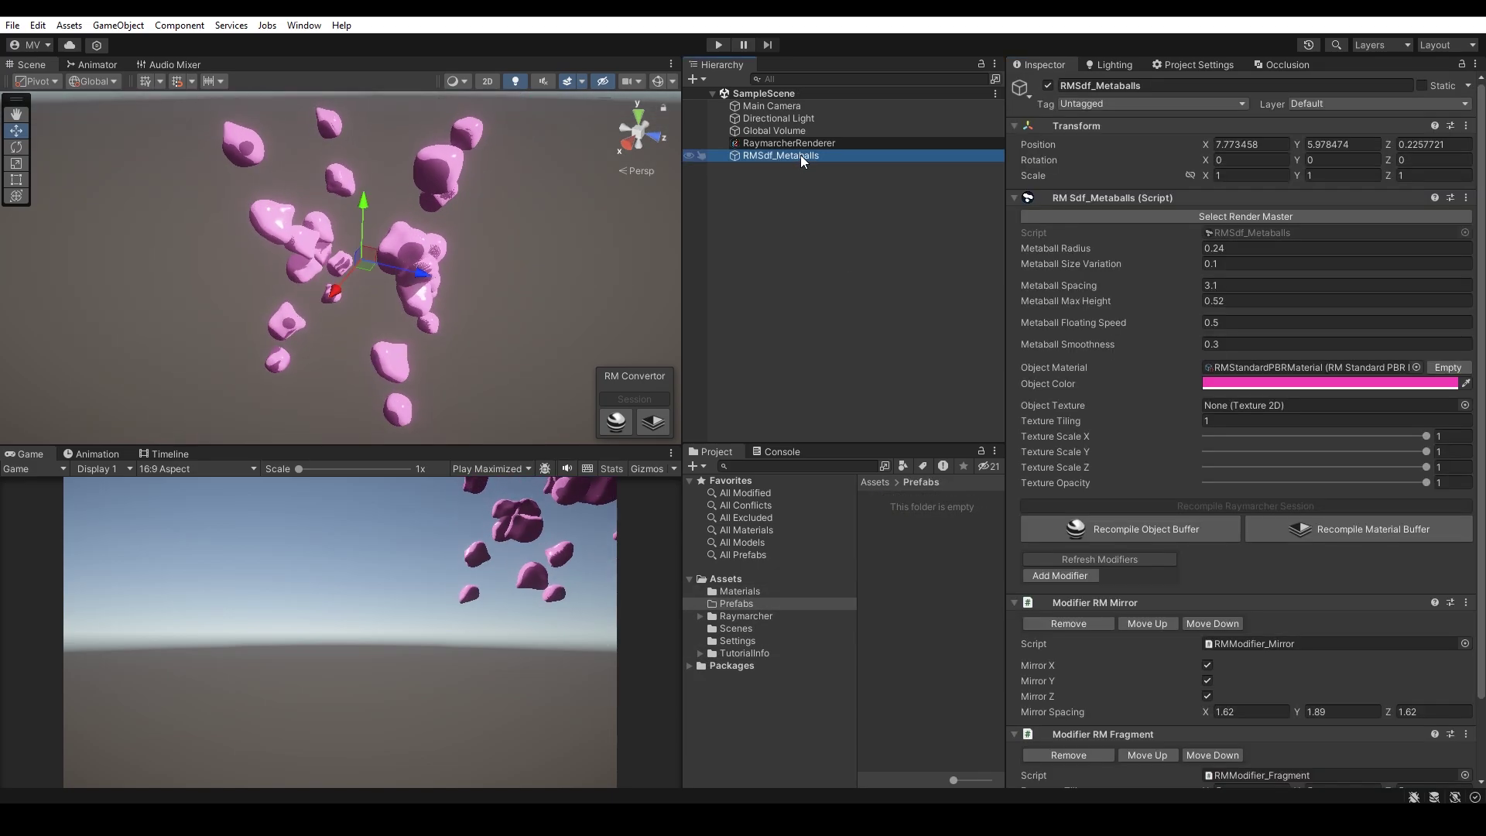
{"action": "left_click_drag", "start_coordinate": [800, 155], "coordinate": [934, 526]}
{"action": "scroll", "coordinate": [1191, 620], "scroll_direction": "down", "scroll_amount": 1}
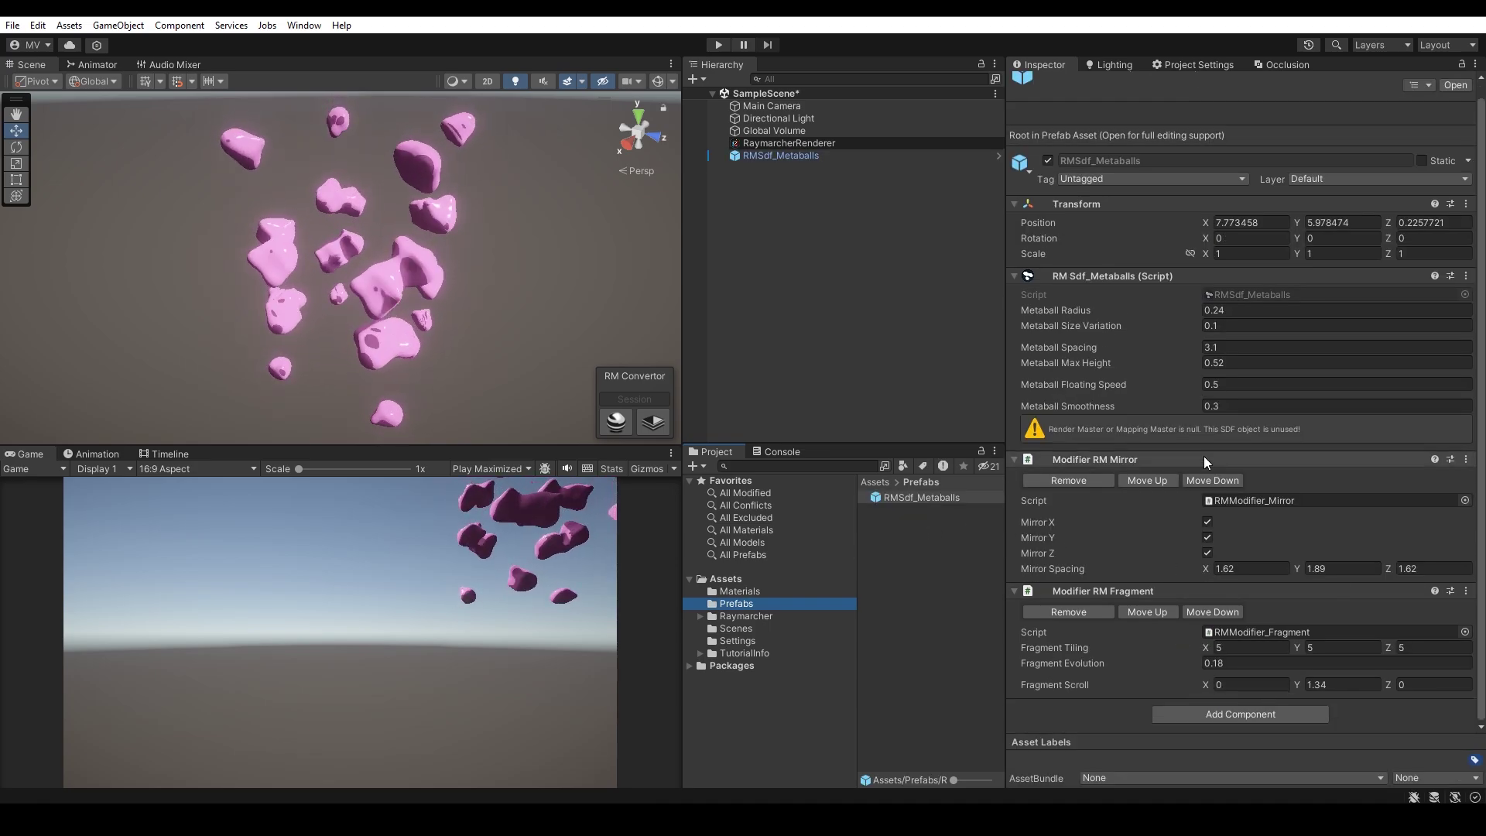
Step: Place two more instances of the RMSdf_Metaballs prefab in the scene and move them to opposite sides of the original
{"action": "left_click", "coordinate": [818, 284]}
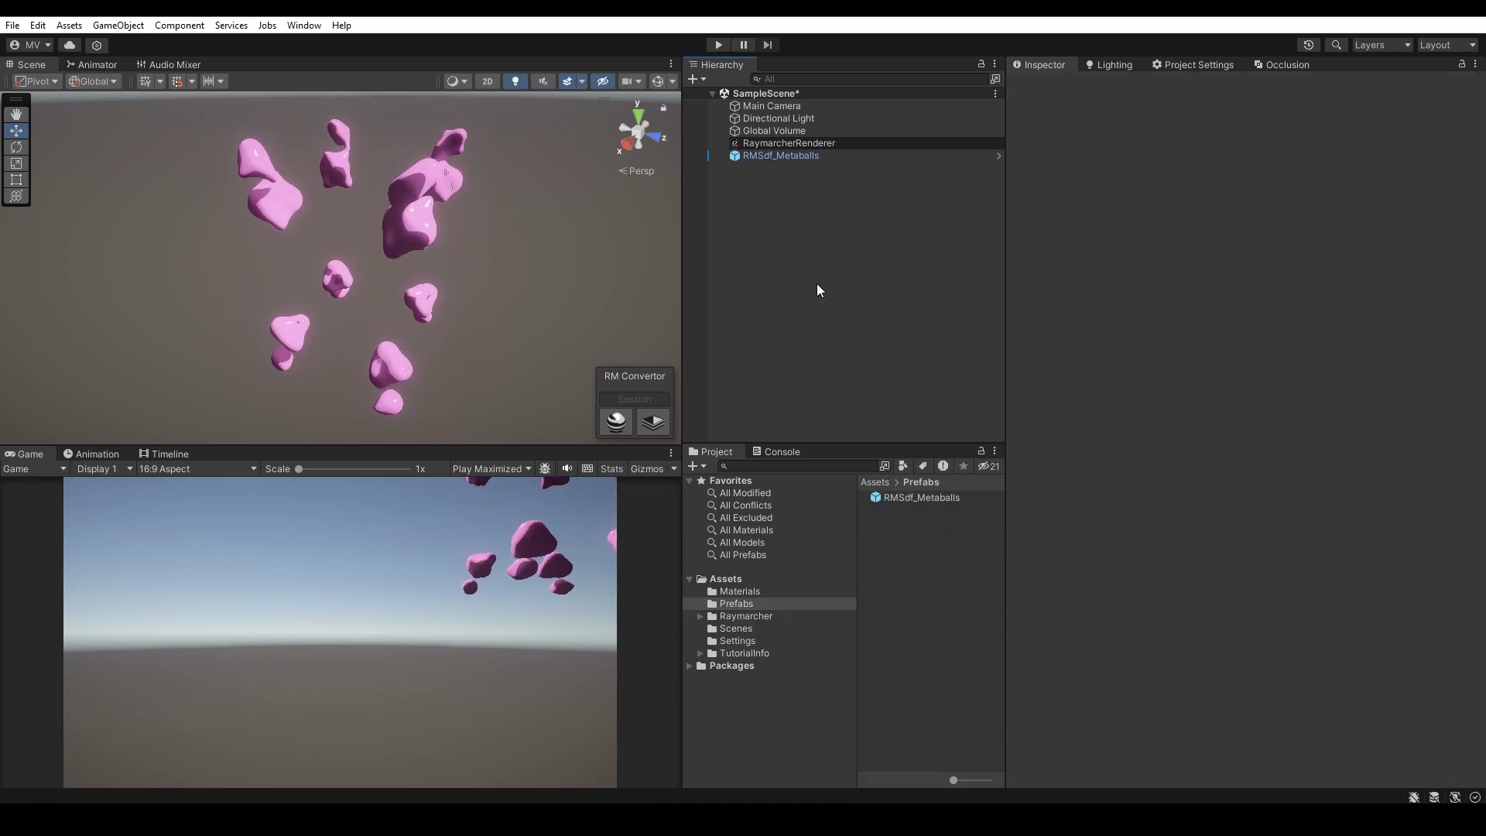
{"action": "left_click", "coordinate": [915, 496]}
{"action": "left_click_drag", "start_coordinate": [915, 499], "coordinate": [810, 263]}
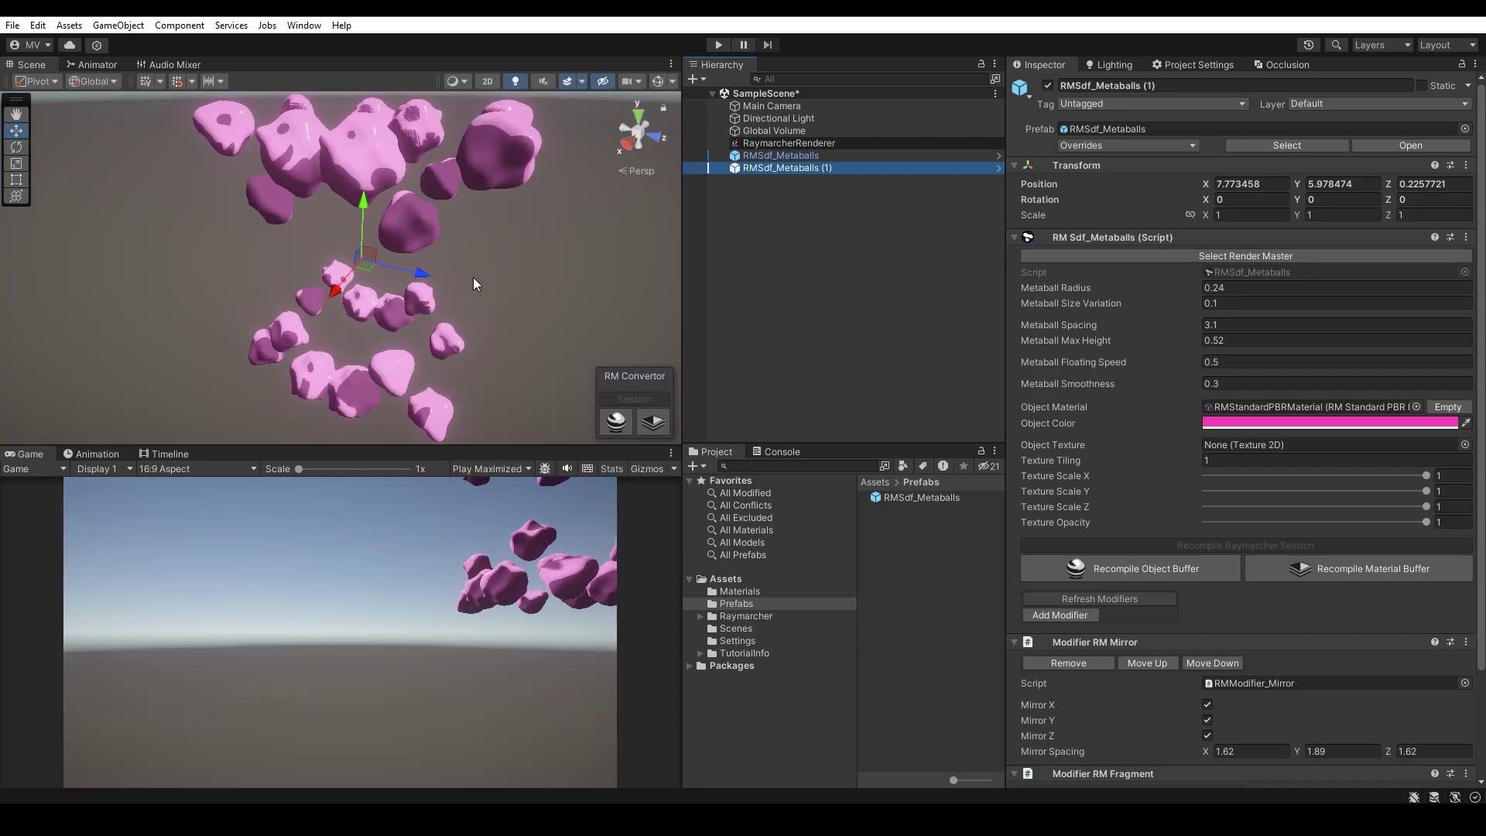
{"action": "left_click_drag", "start_coordinate": [367, 269], "coordinate": [532, 231]}
{"action": "left_click_drag", "start_coordinate": [935, 503], "coordinate": [794, 268]}
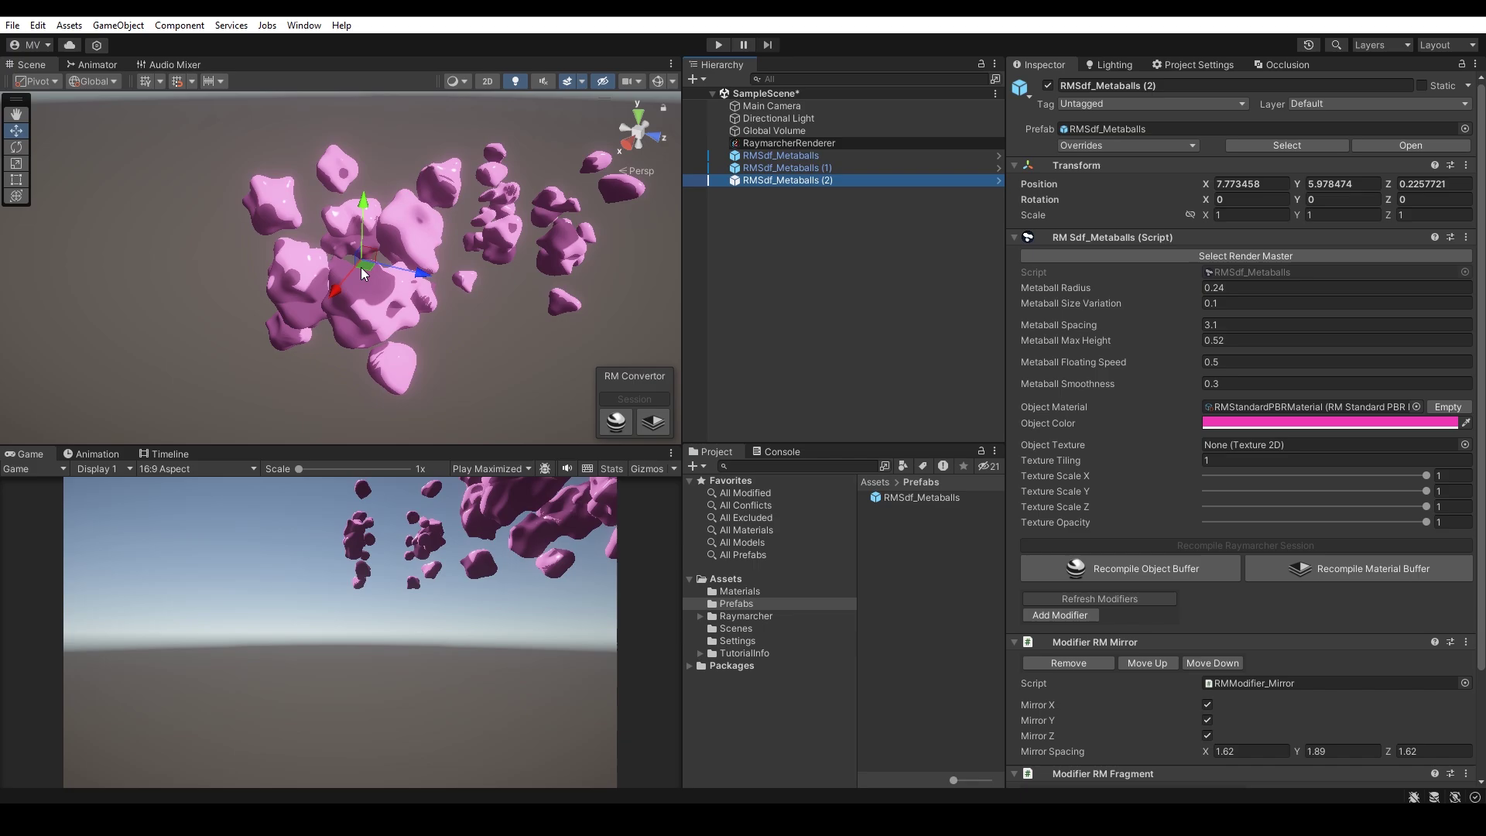
{"action": "left_click_drag", "start_coordinate": [366, 256], "coordinate": [217, 221]}
Step: Vary the Metaball Radius of RMSdf_Metaballs (2) through 1.21, 0.85 and a smaller value, applying the changes to the prefab
{"action": "left_click_drag", "start_coordinate": [1051, 285], "coordinate": [1079, 288]}
{"action": "right_click", "coordinate": [1079, 288]}
{"action": "left_click", "coordinate": [1103, 313]}
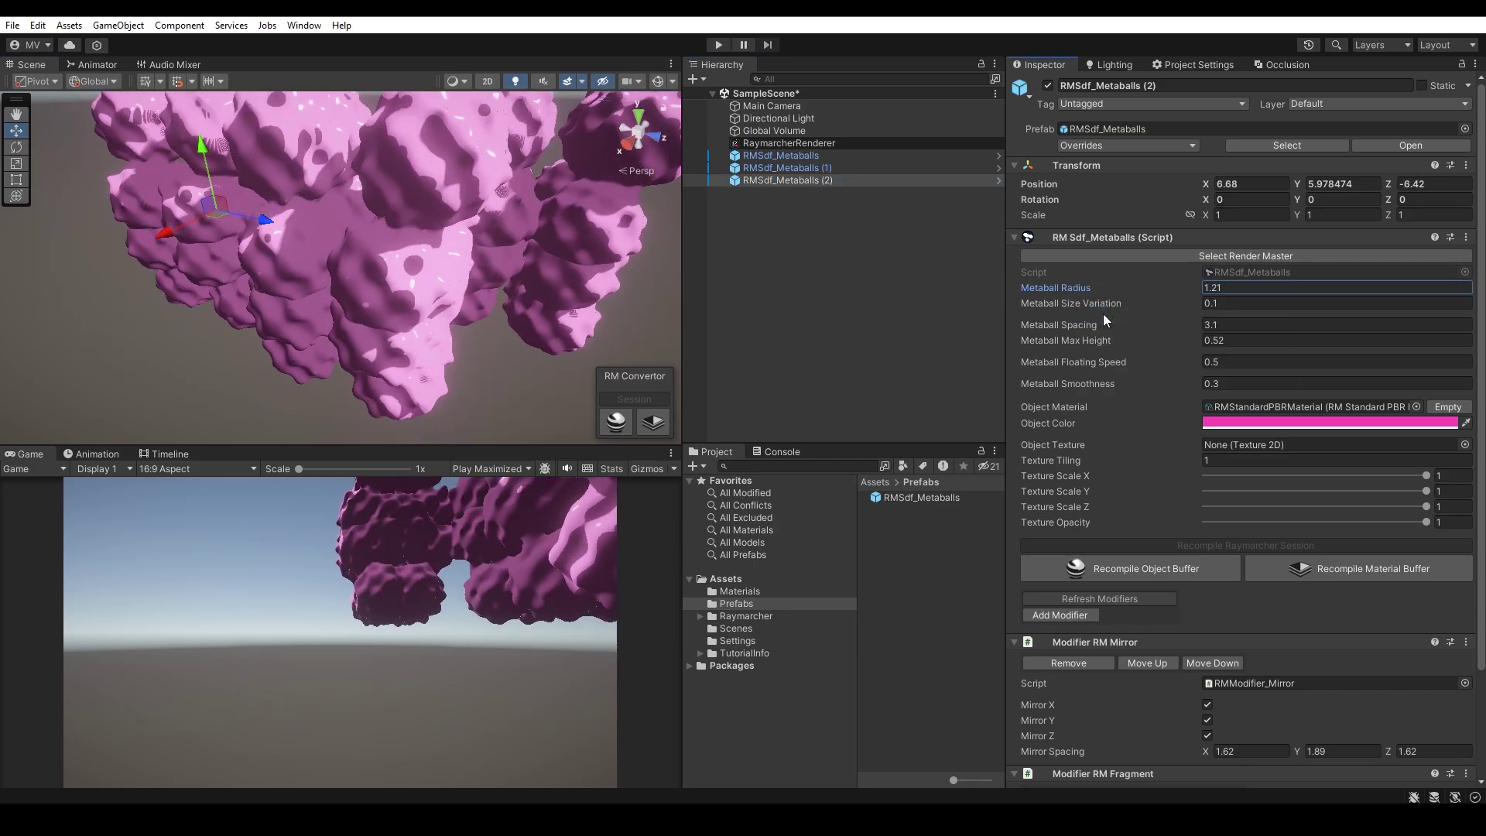
{"action": "left_click_drag", "start_coordinate": [1062, 286], "coordinate": [1048, 284]}
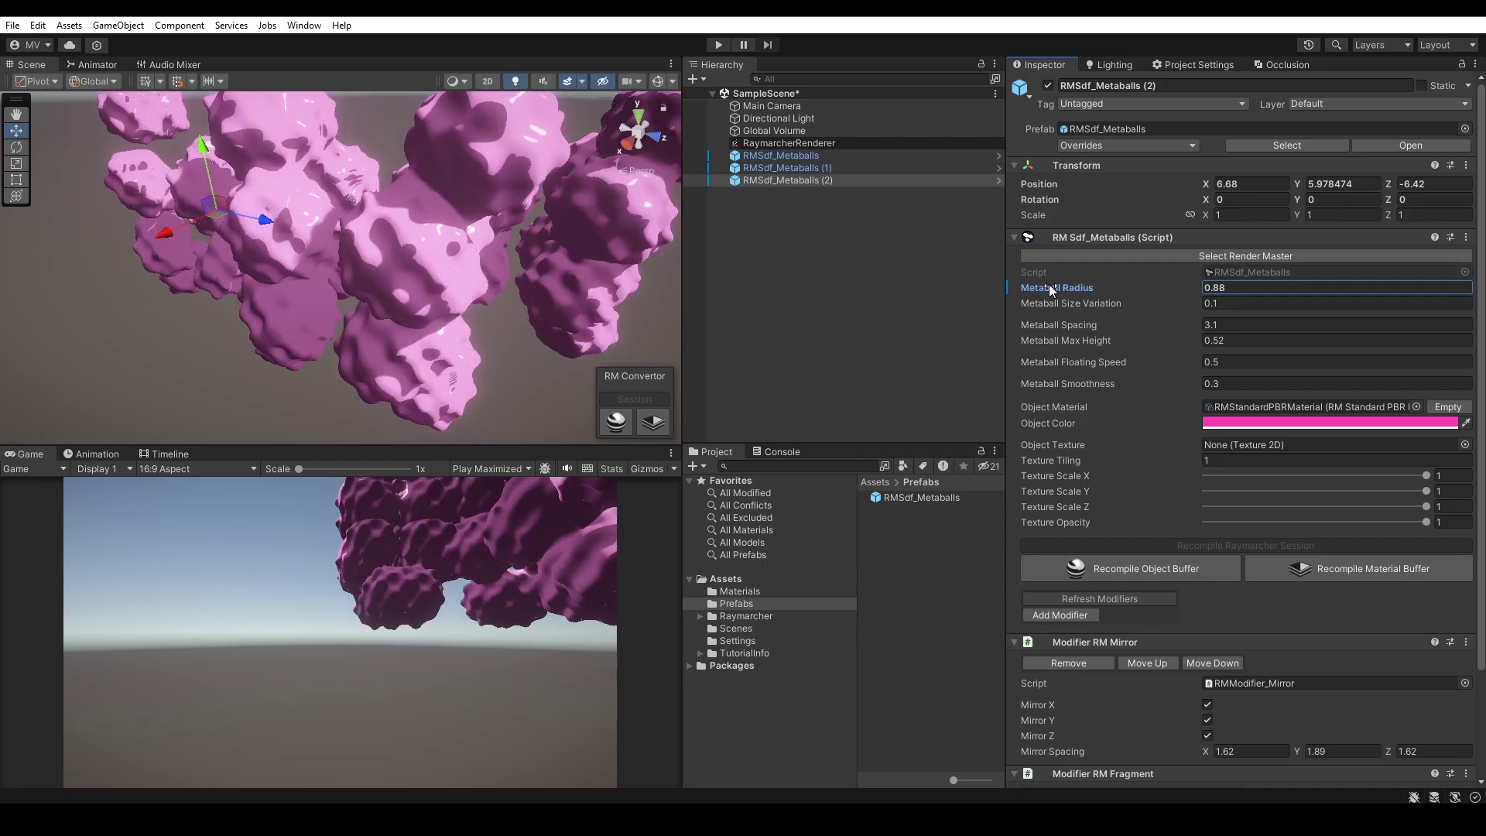
{"action": "right_click", "coordinate": [1048, 285]}
{"action": "left_click", "coordinate": [1090, 313]}
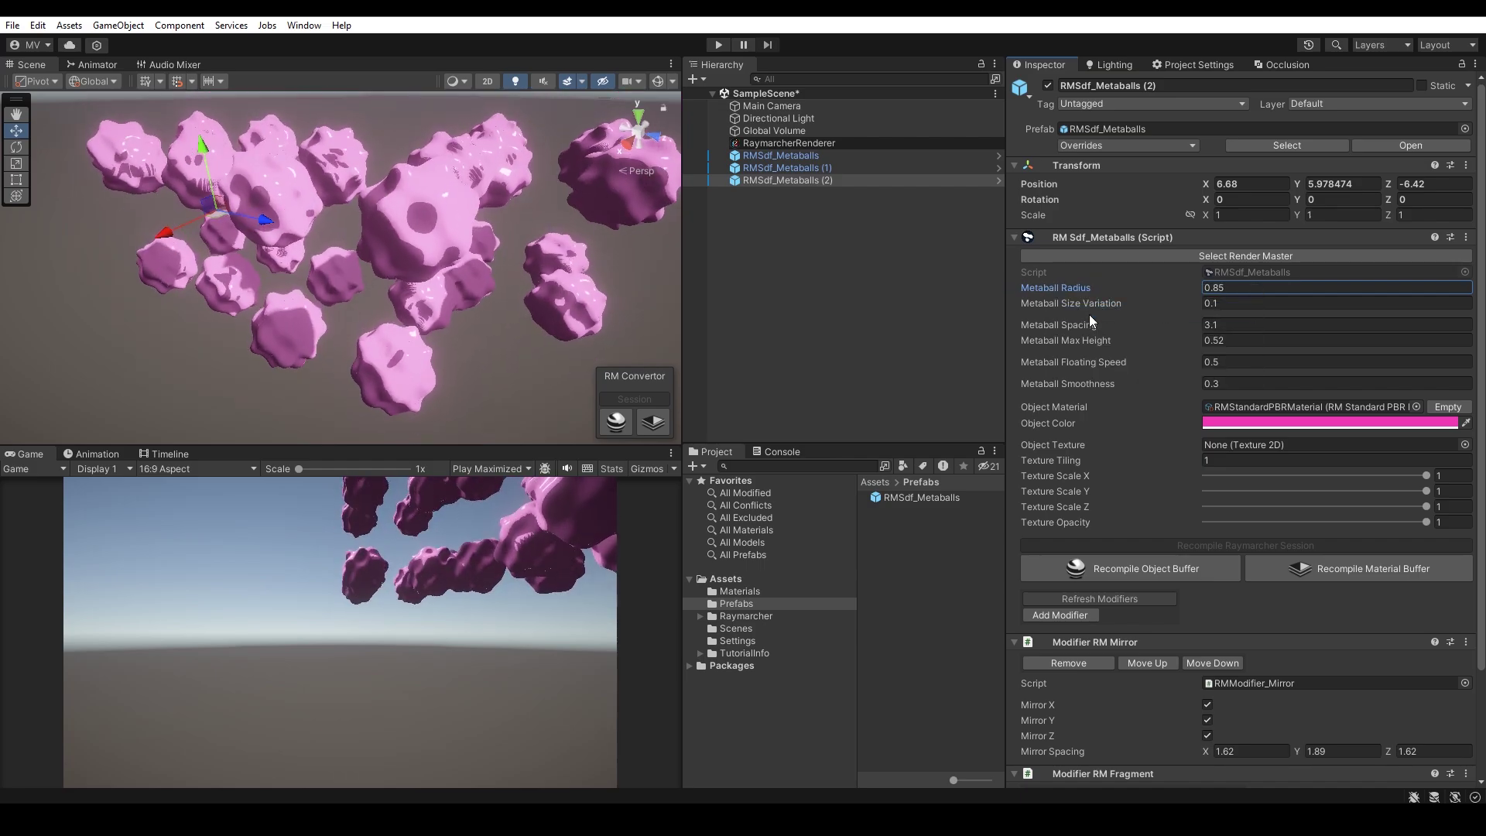
{"action": "left_click_drag", "start_coordinate": [1090, 282], "coordinate": [1076, 281]}
{"action": "right_click", "coordinate": [1076, 281]}
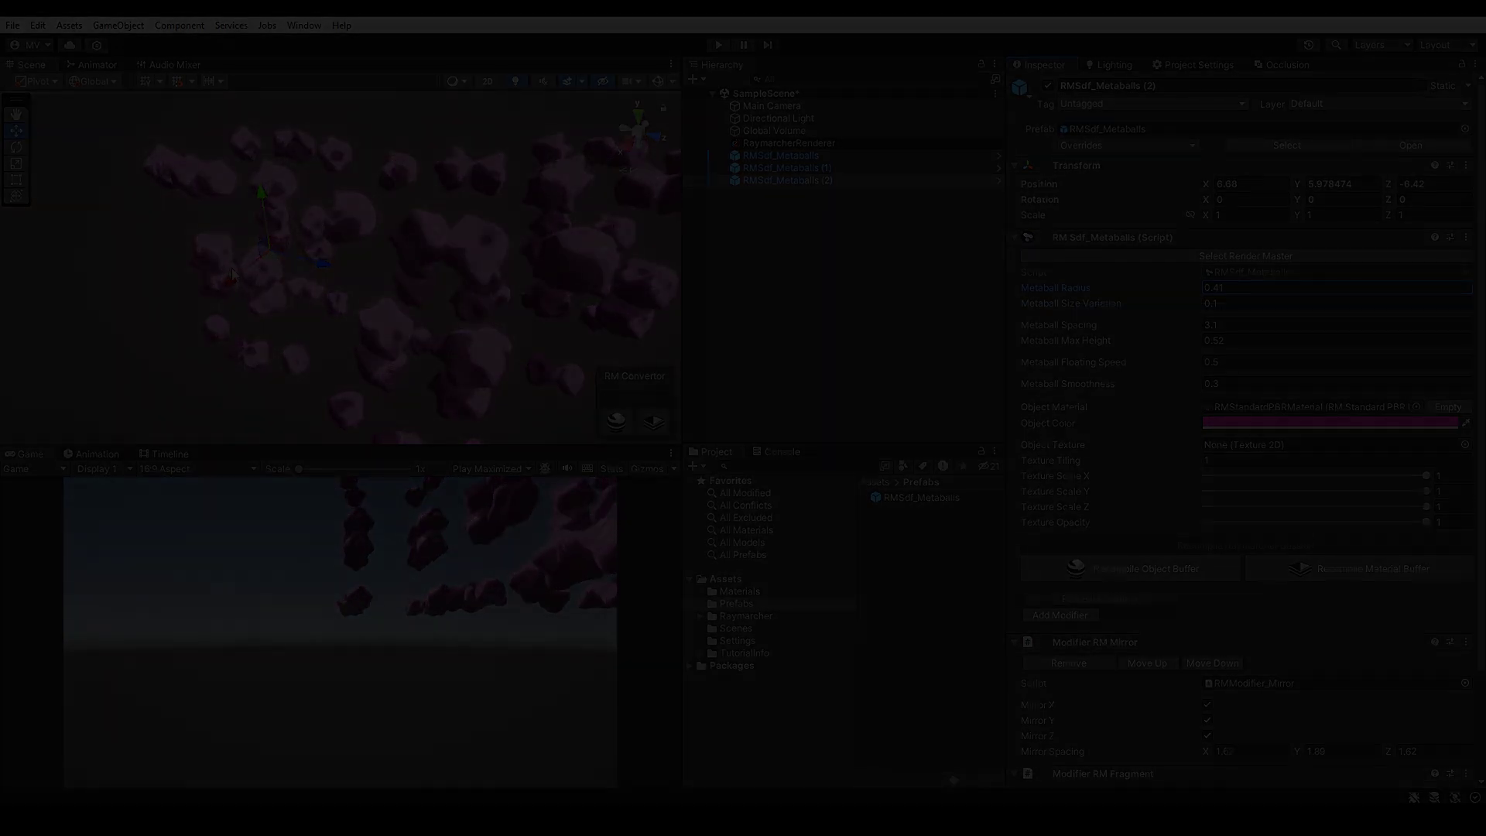